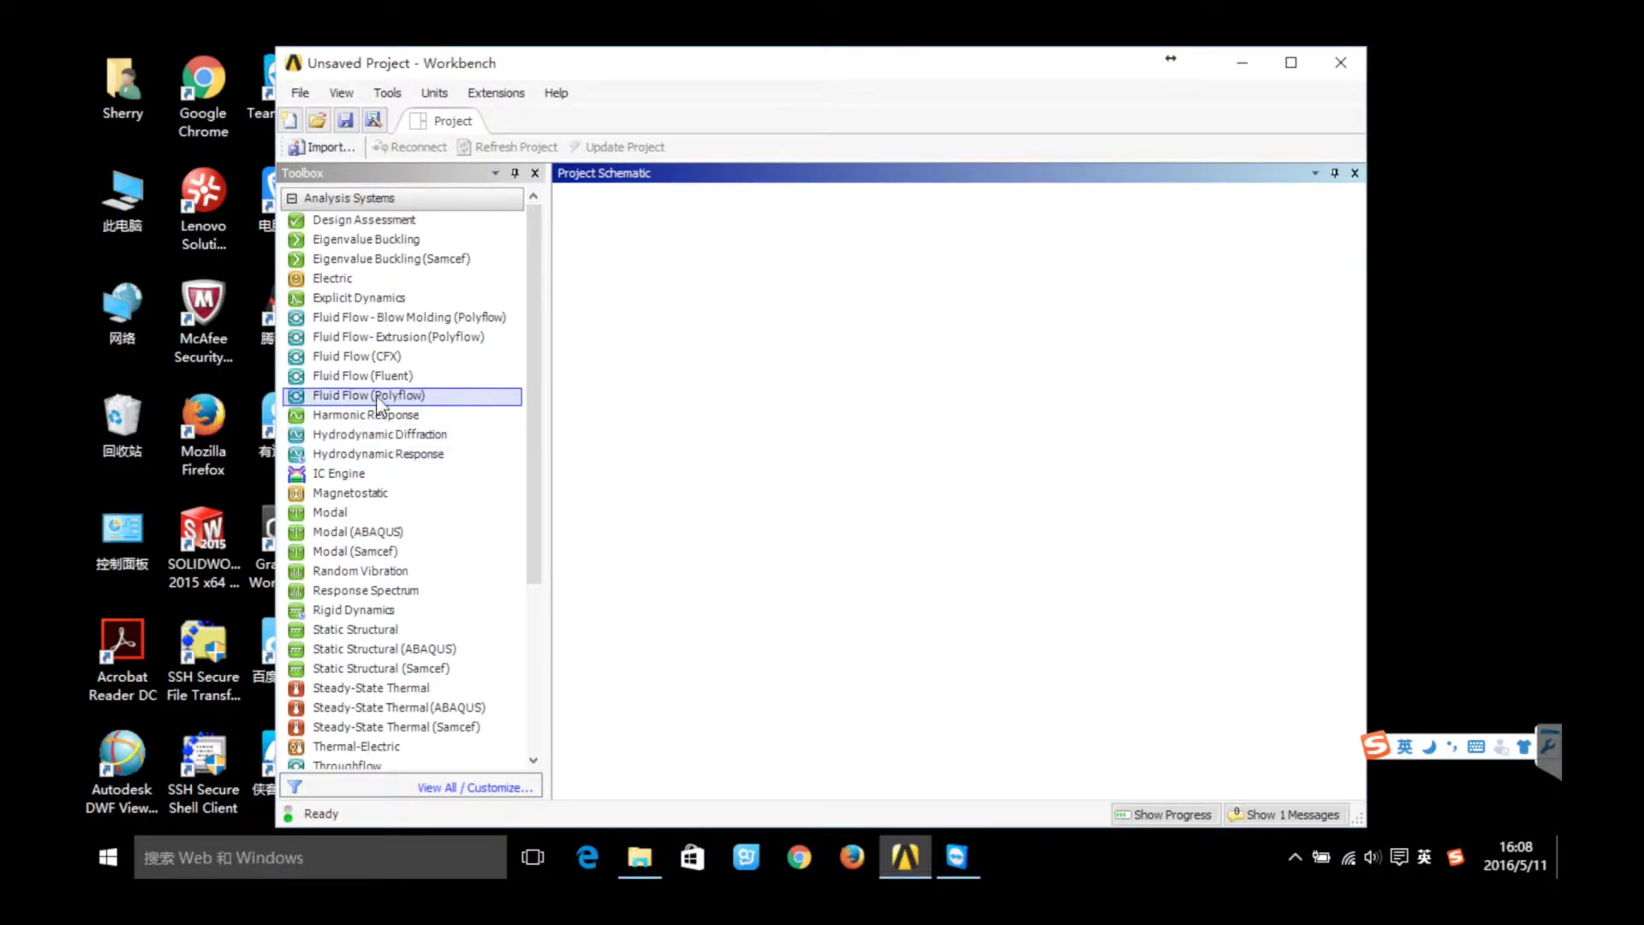
Add a standalone Fluid Flow (Fluent) system and open its Geometry in DesignModeler
drag(395, 378, 675, 274)
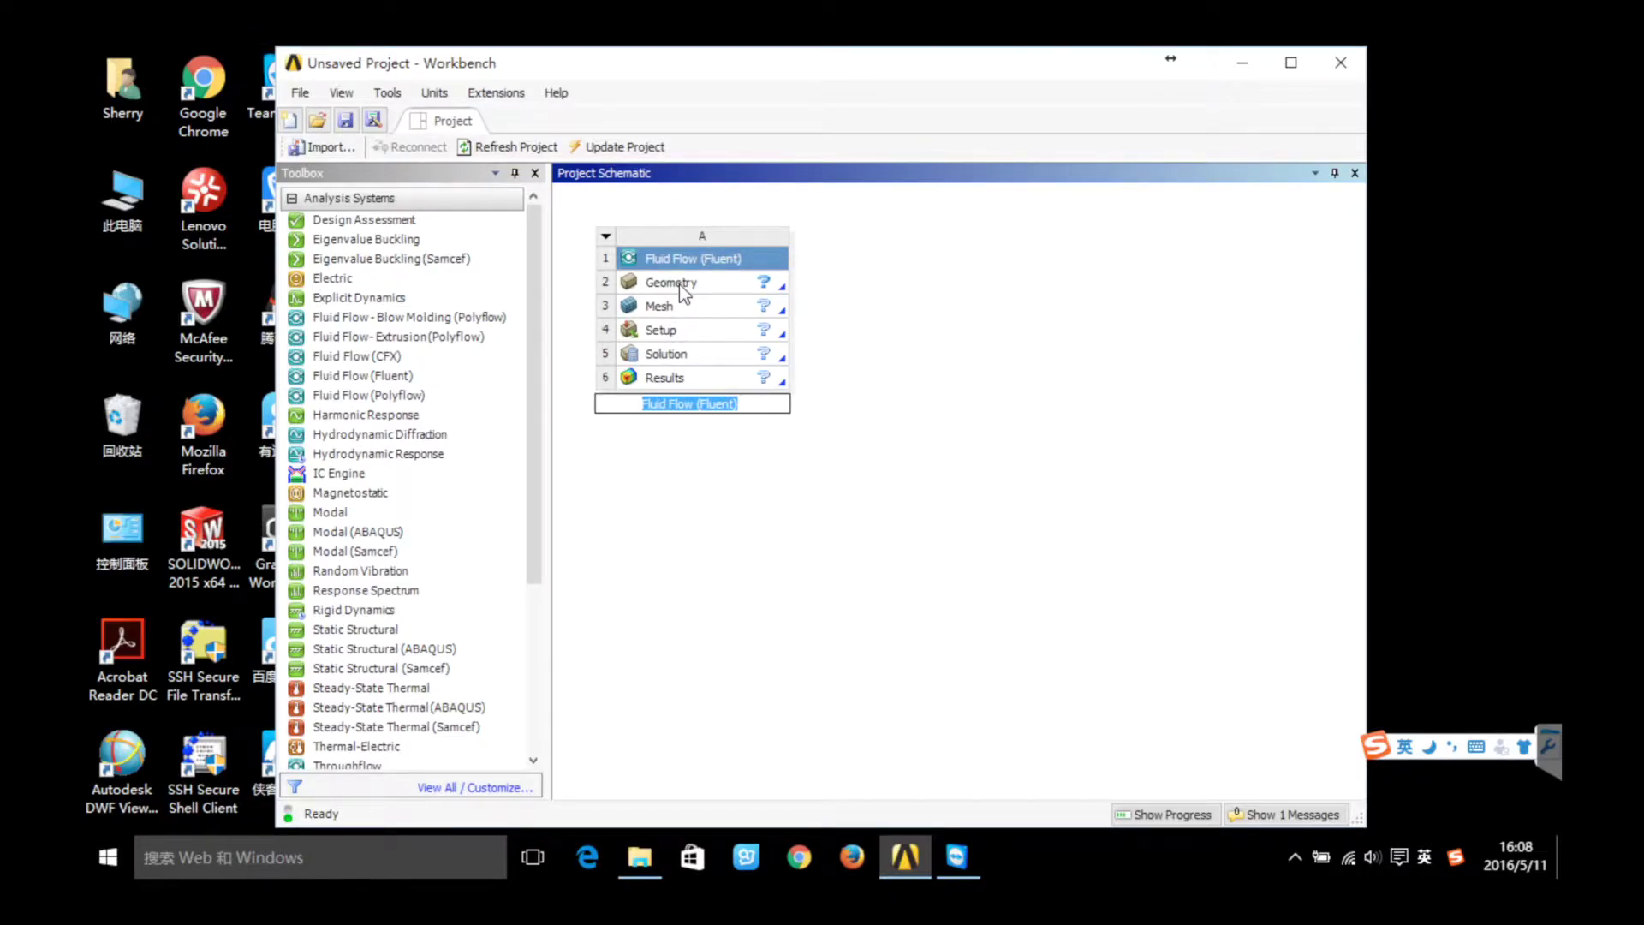
double_click(680, 284)
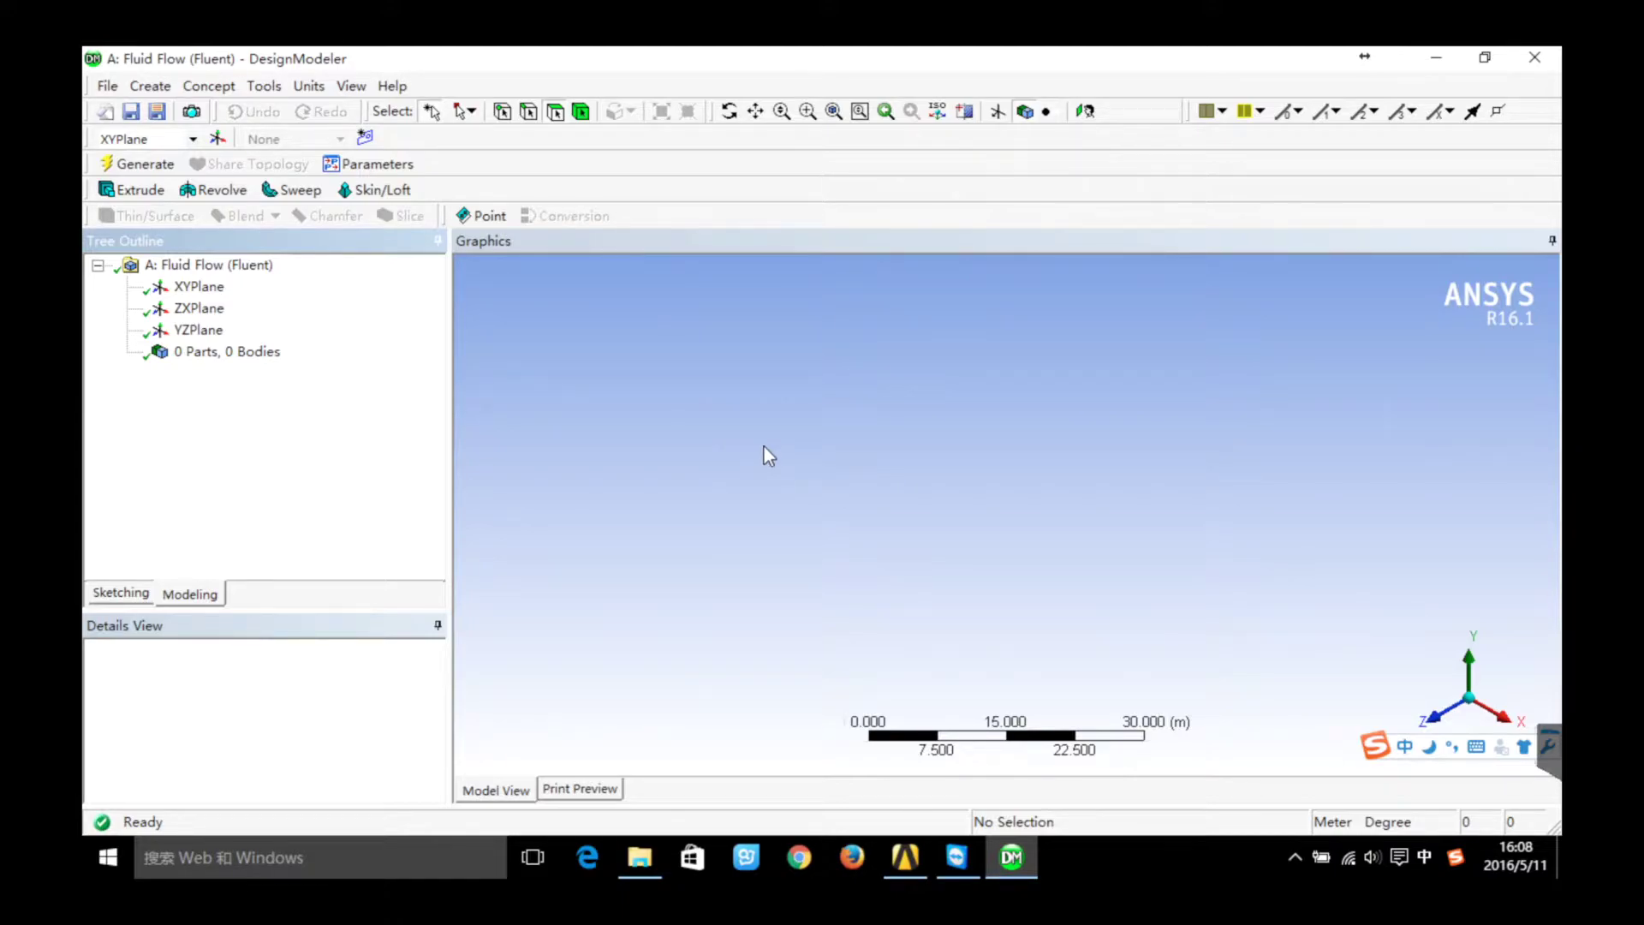
Import the external geometry file SC7_Aero_FINAL.IGS as Import1
click(109, 86)
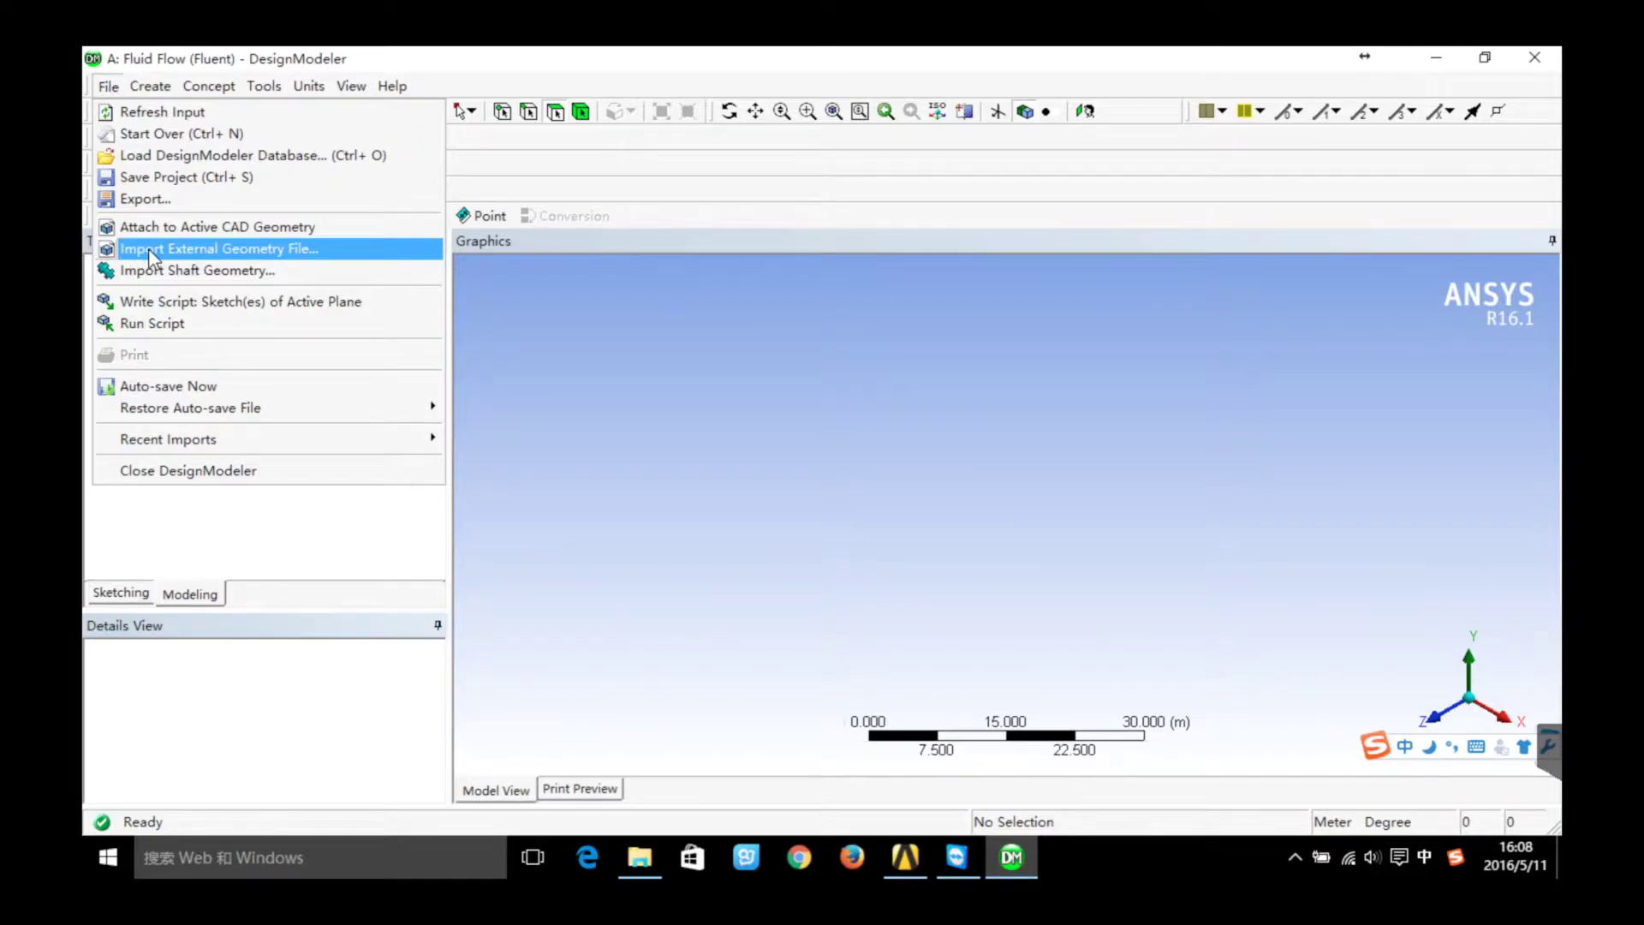
click(203, 249)
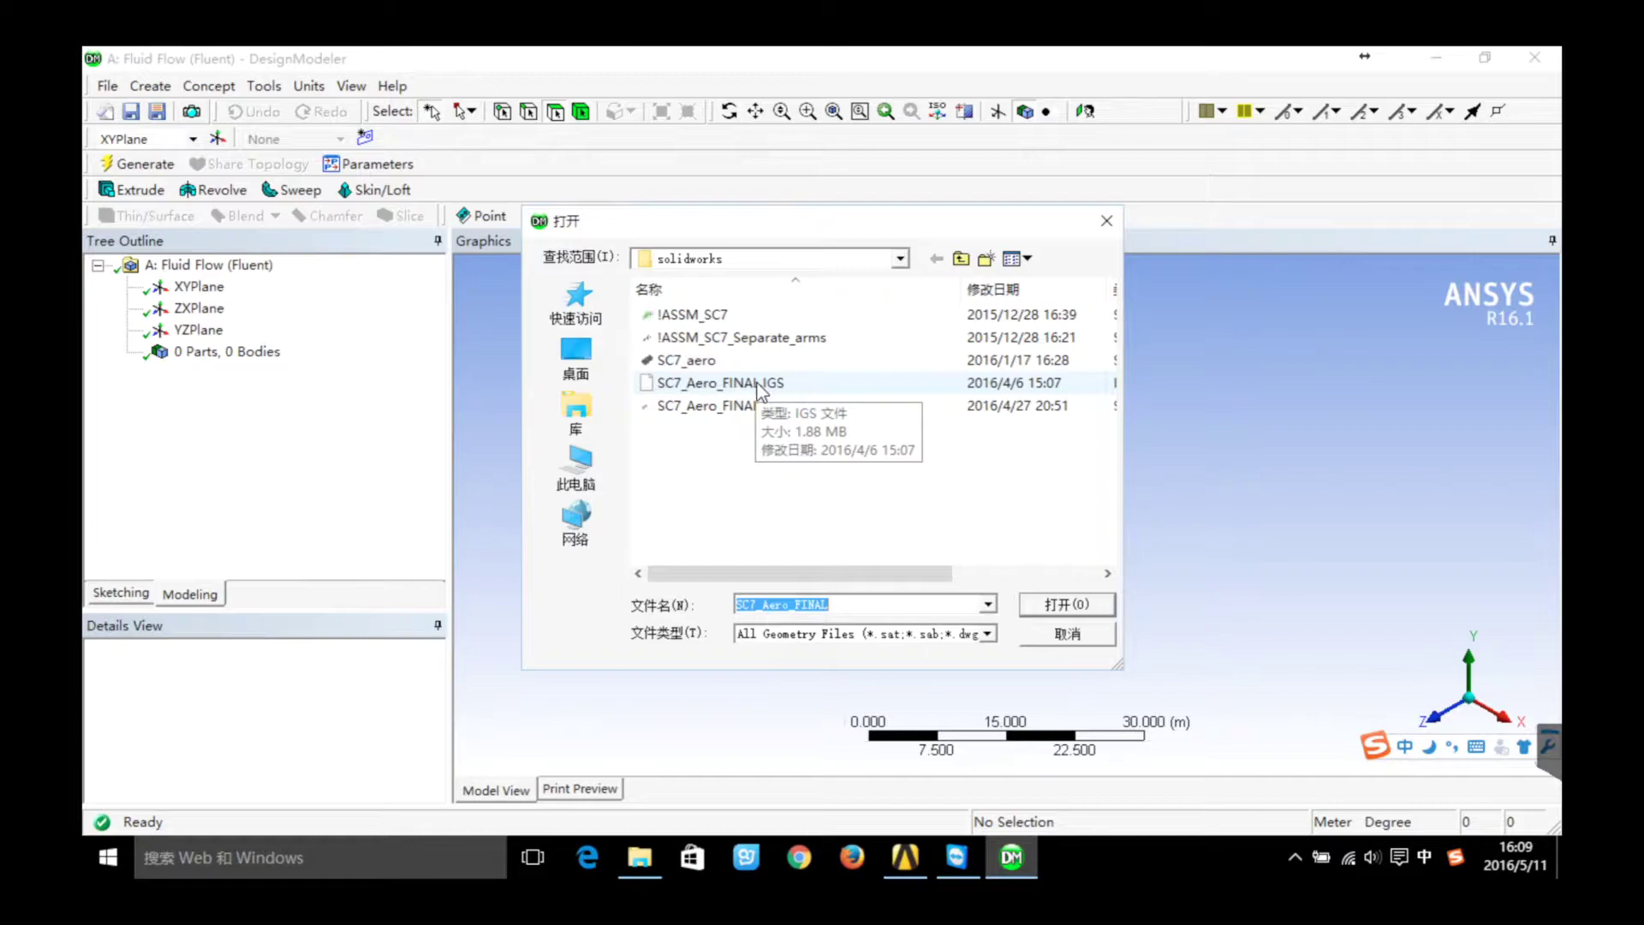
click(791, 380)
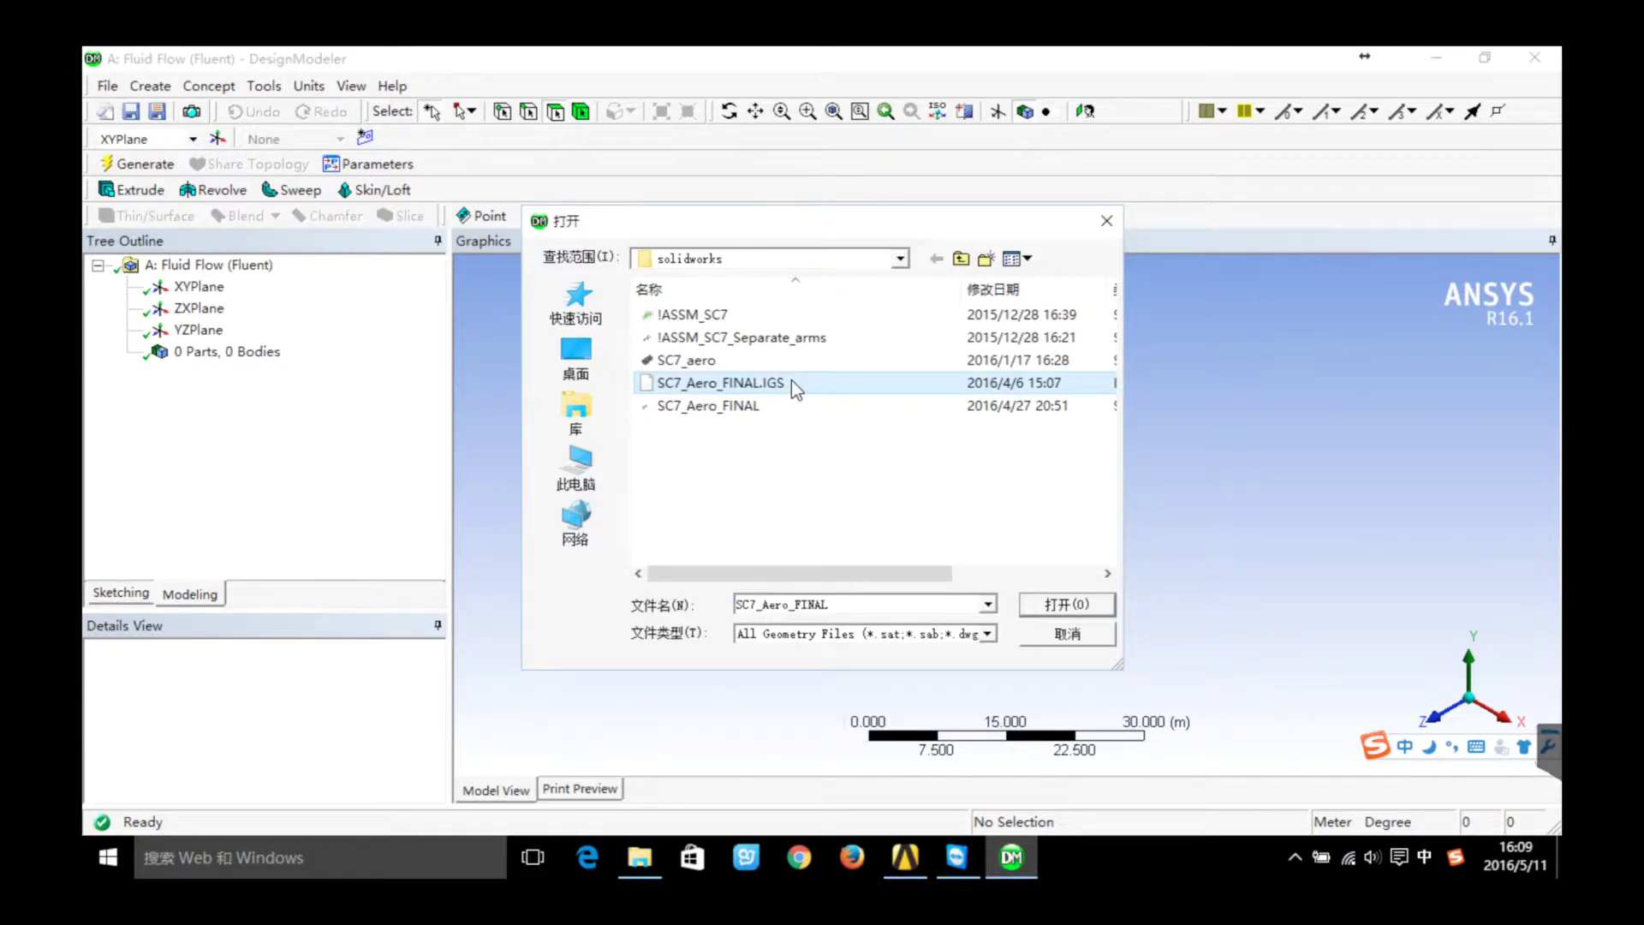
click(1067, 608)
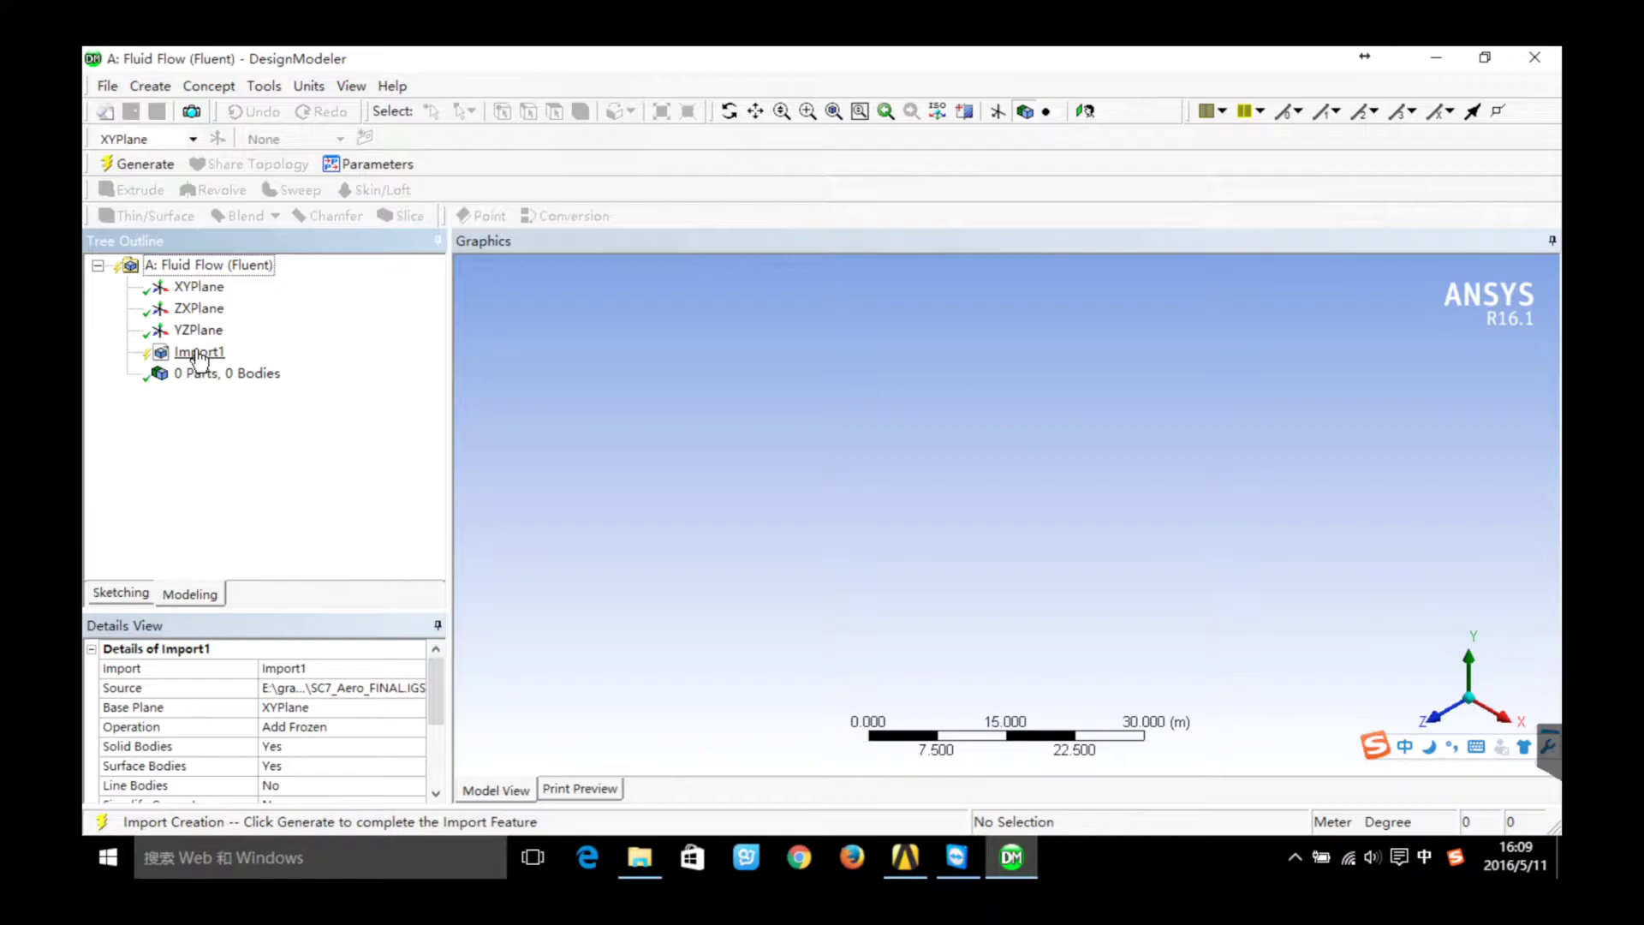
Generate Import1 and expand the part node to show the single Solid body
right_click(199, 356)
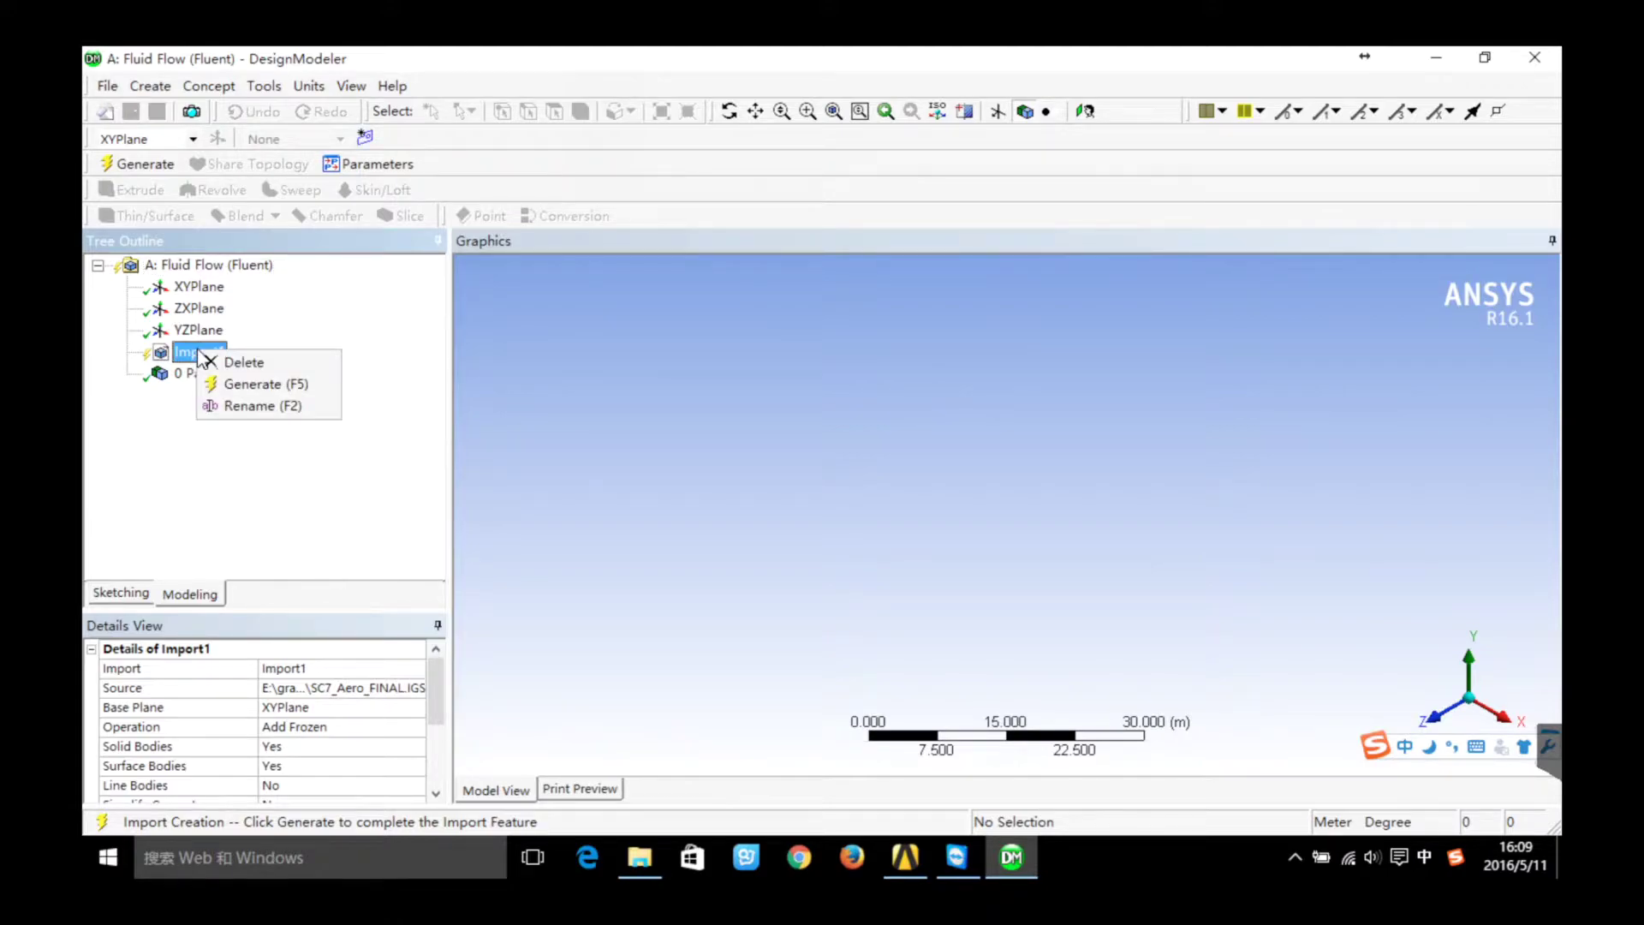
click(254, 385)
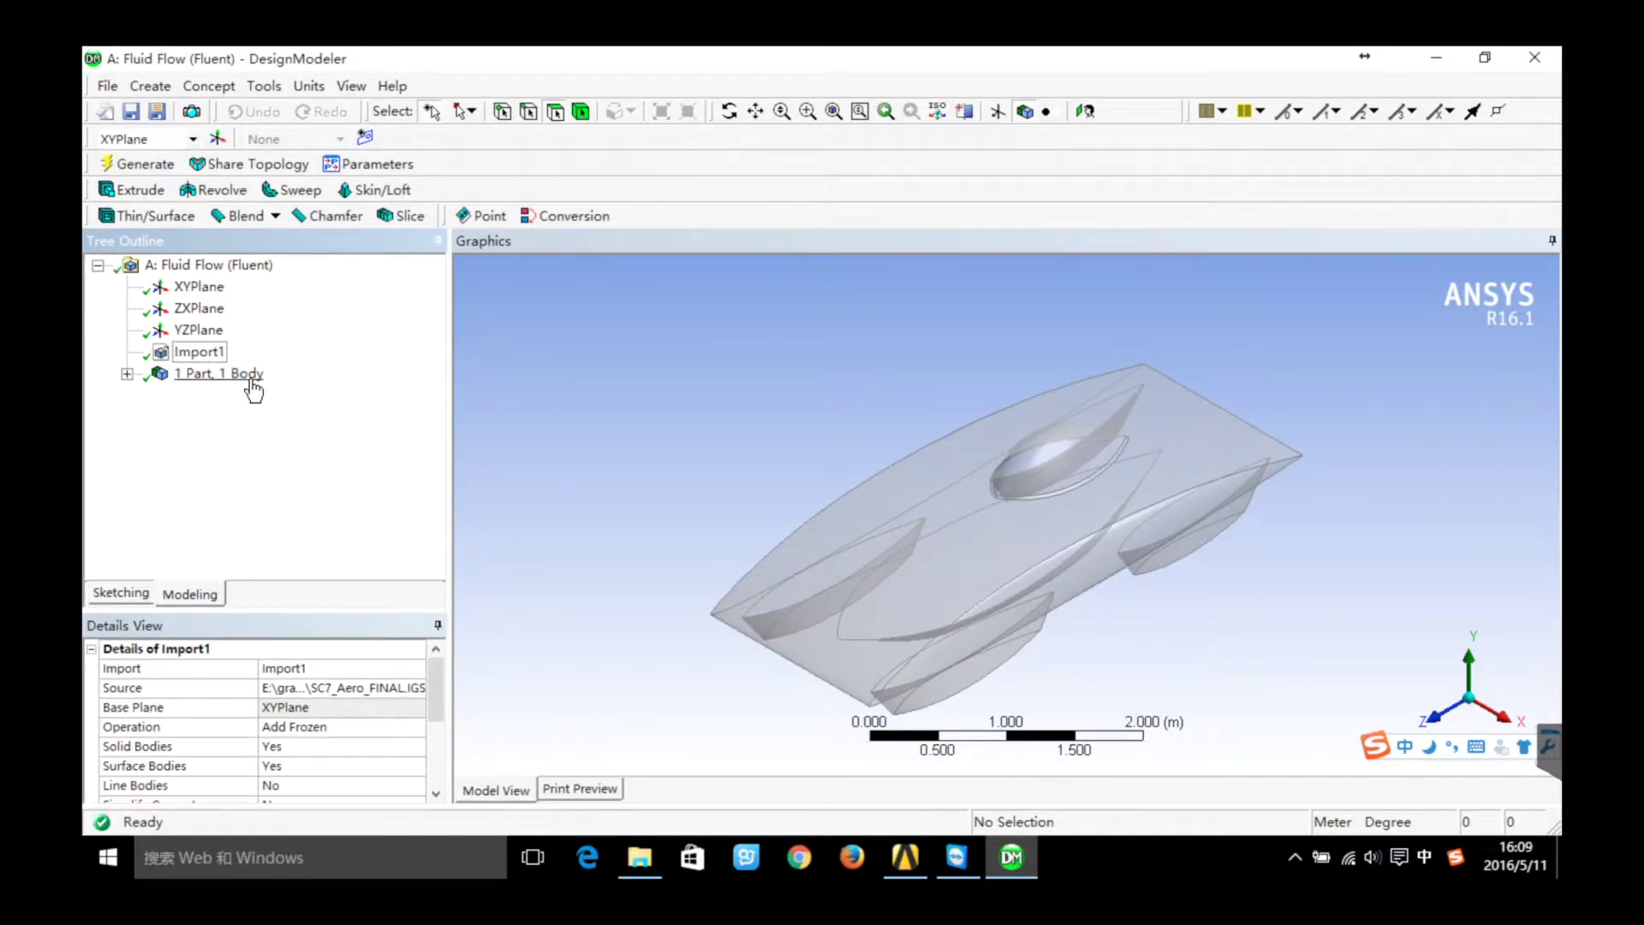
click(127, 374)
Add an enclosure around the car and set its +X, +Y, +Z and -X cushions to 2 m
click(269, 87)
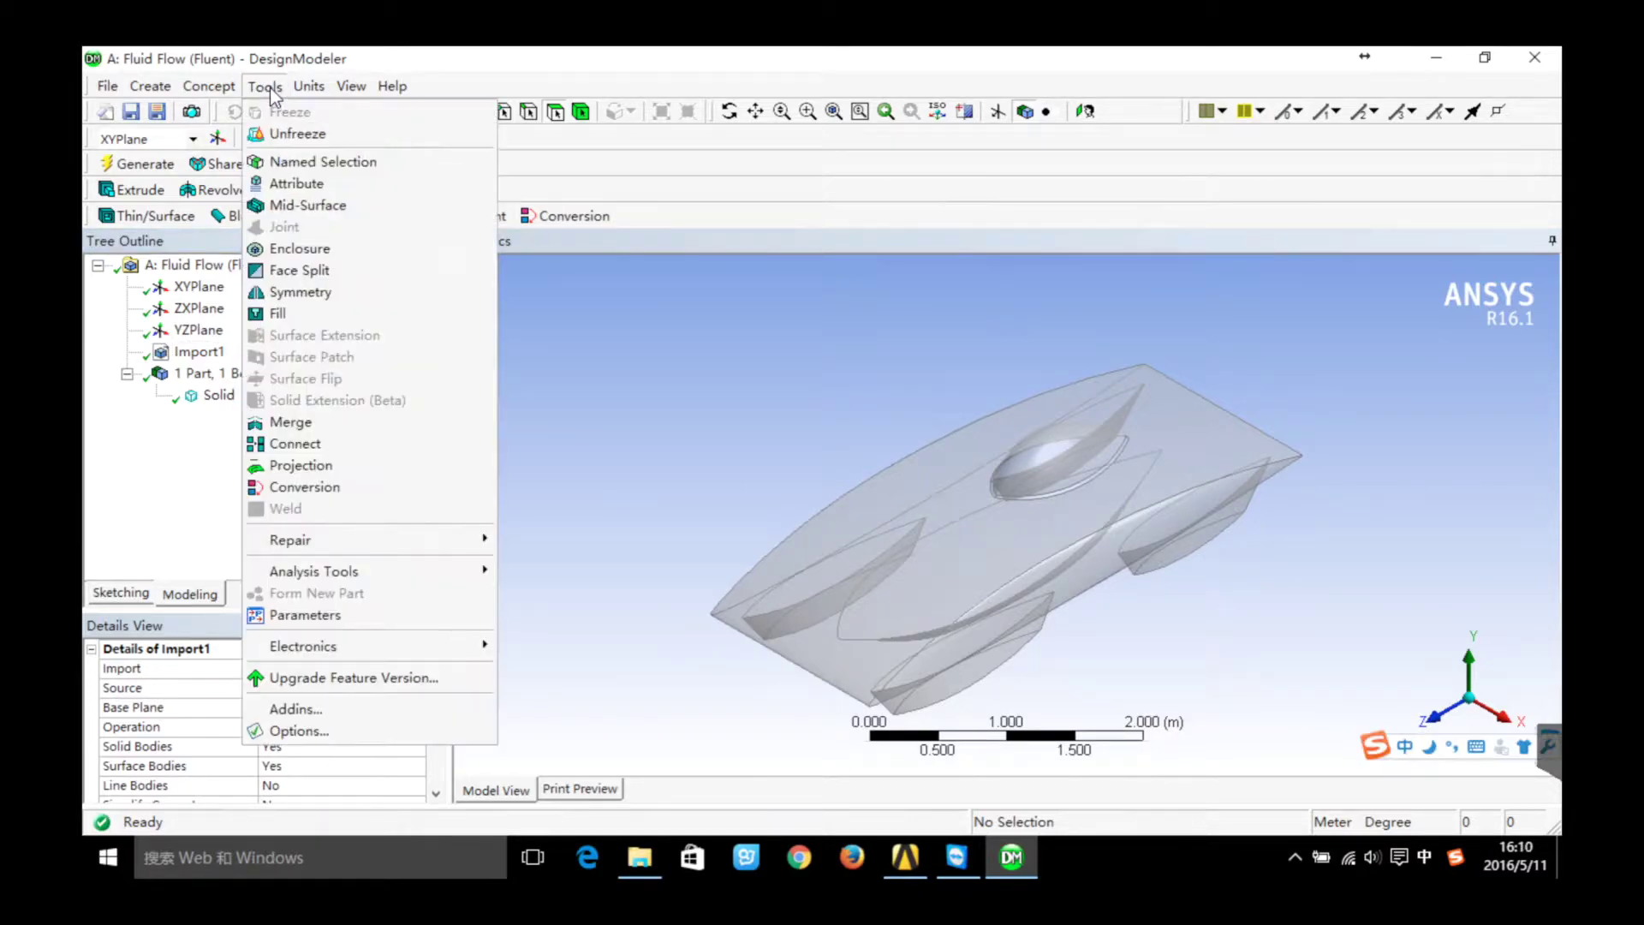
click(315, 249)
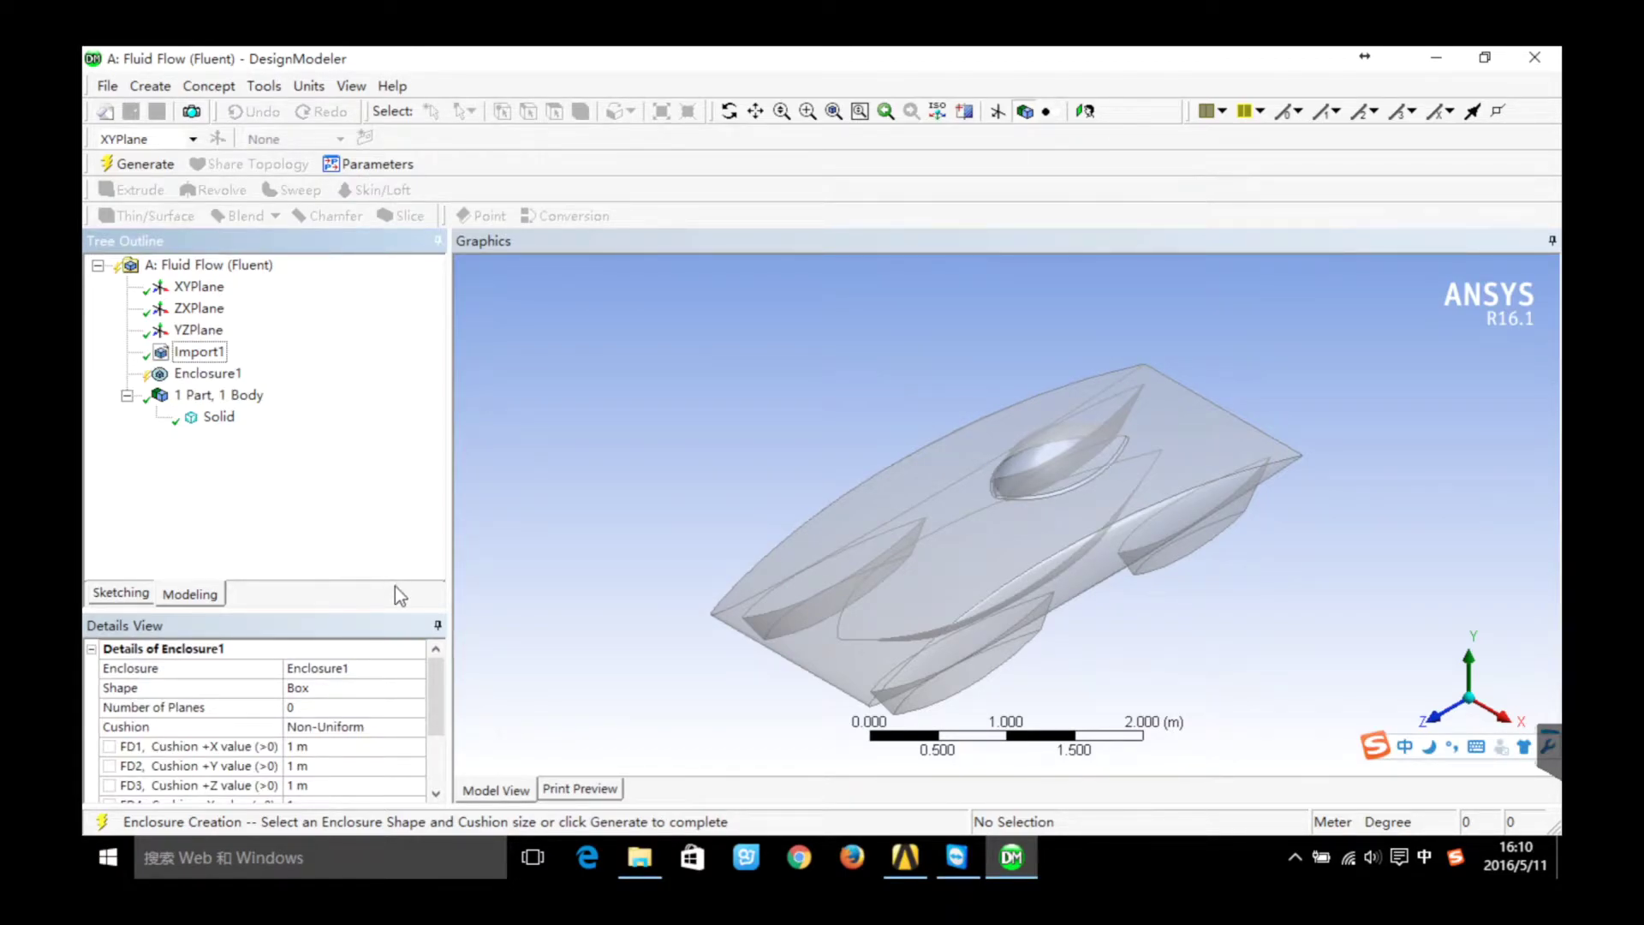
drag(434, 698, 433, 712)
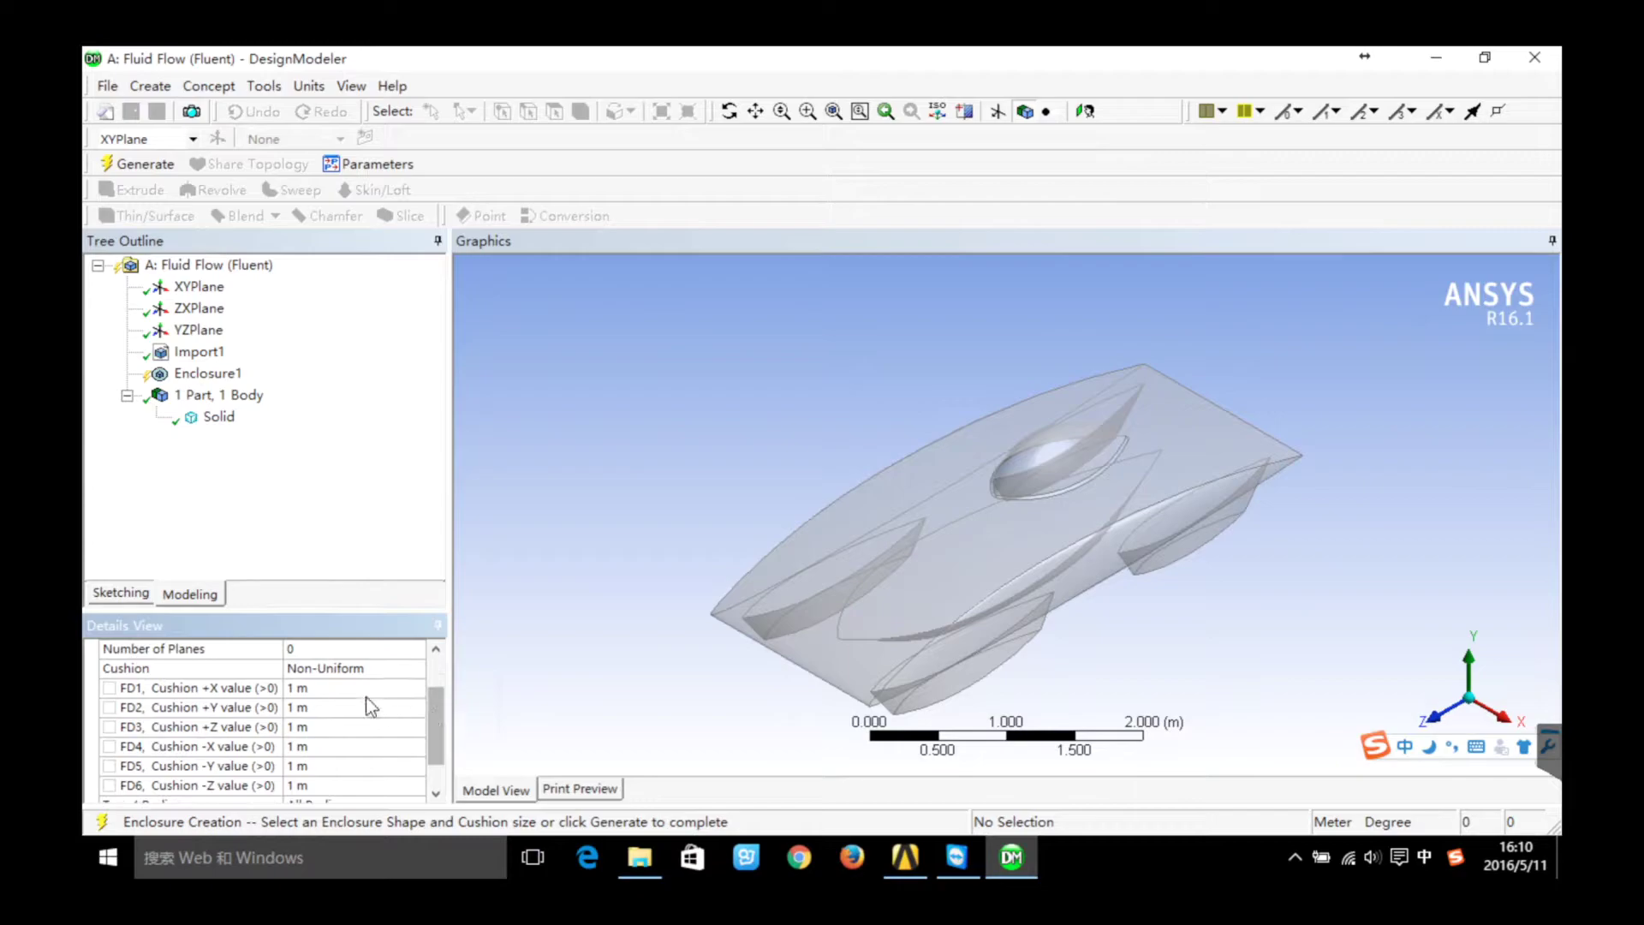
click(302, 691)
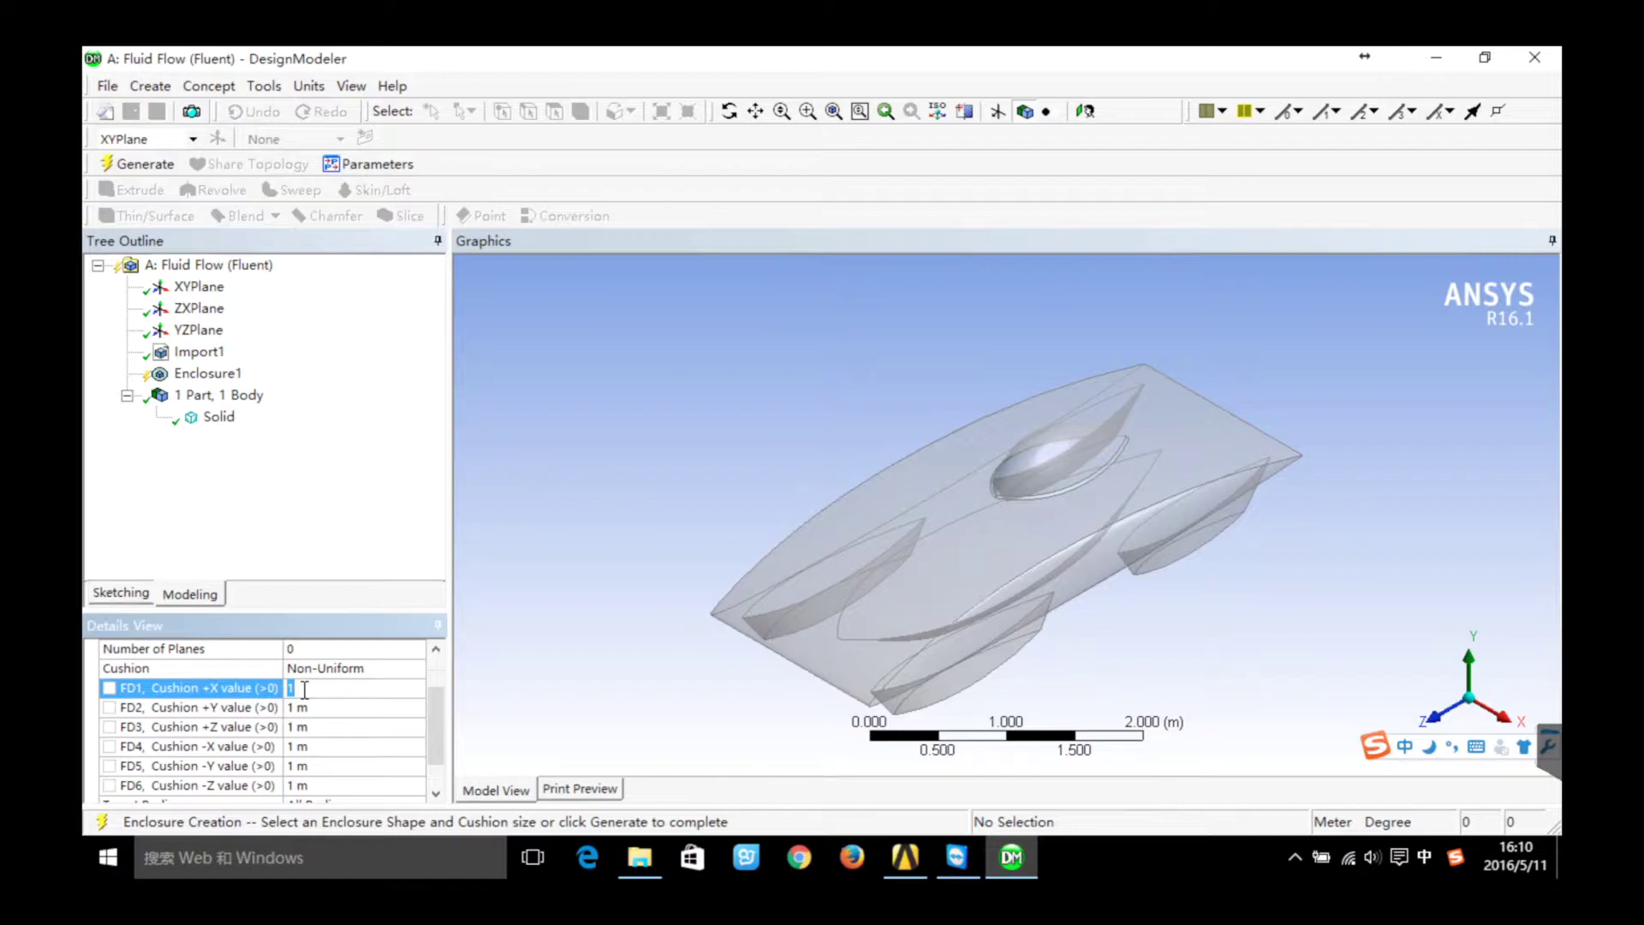
key(BackSpace)
click(315, 701)
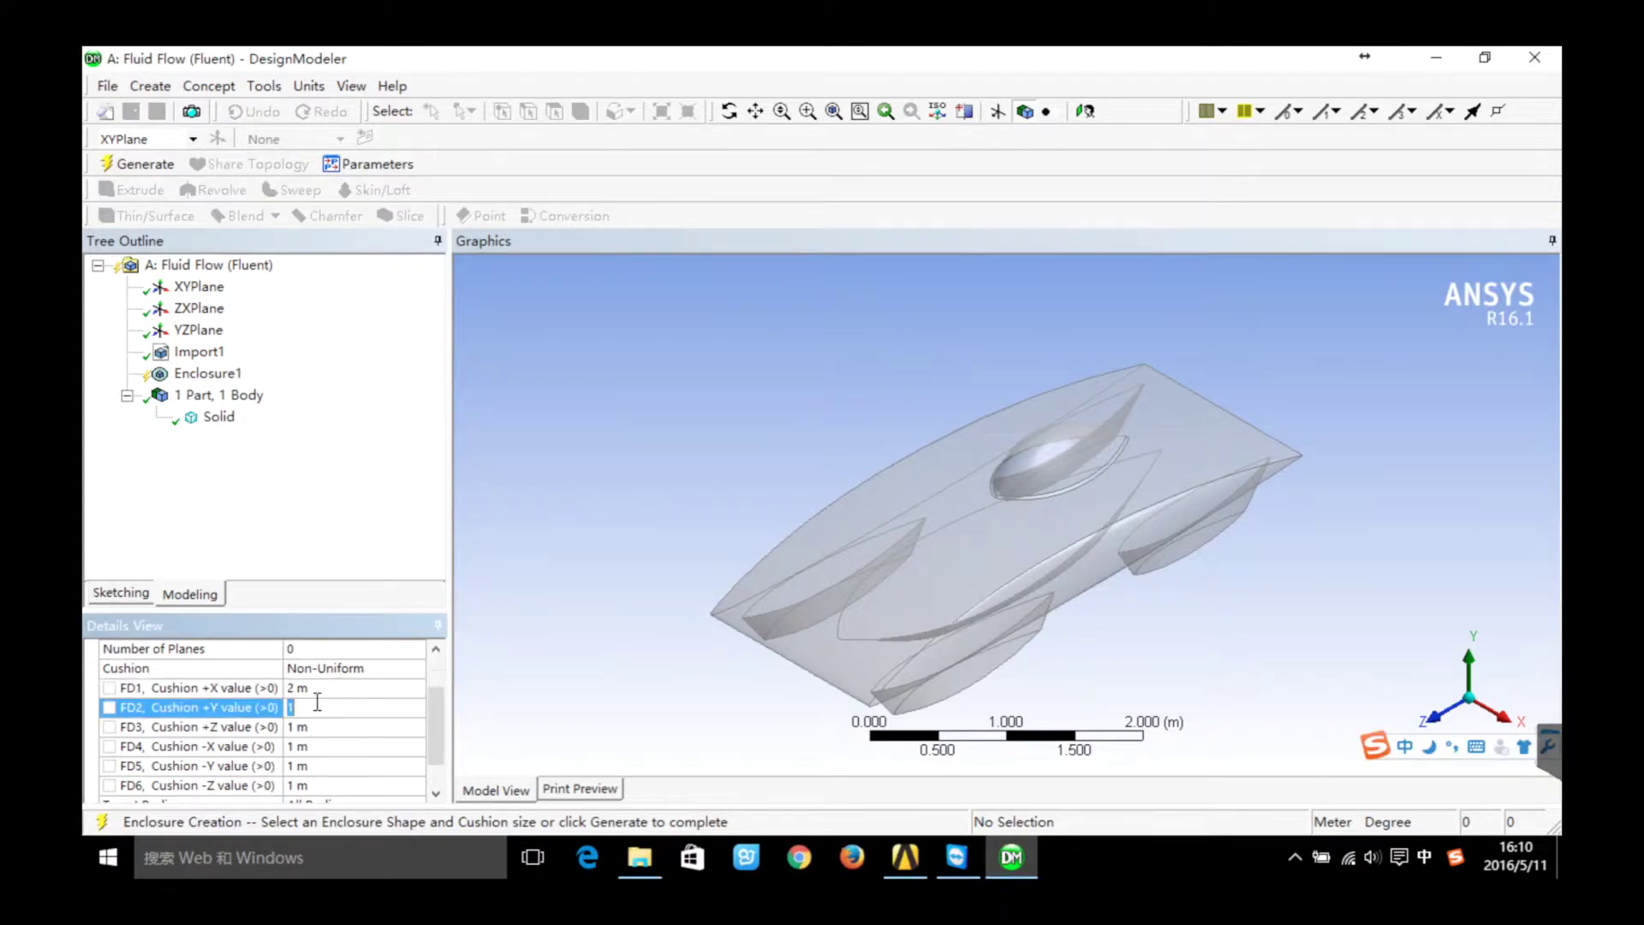
key(BackSpace)
text(2)
click(326, 727)
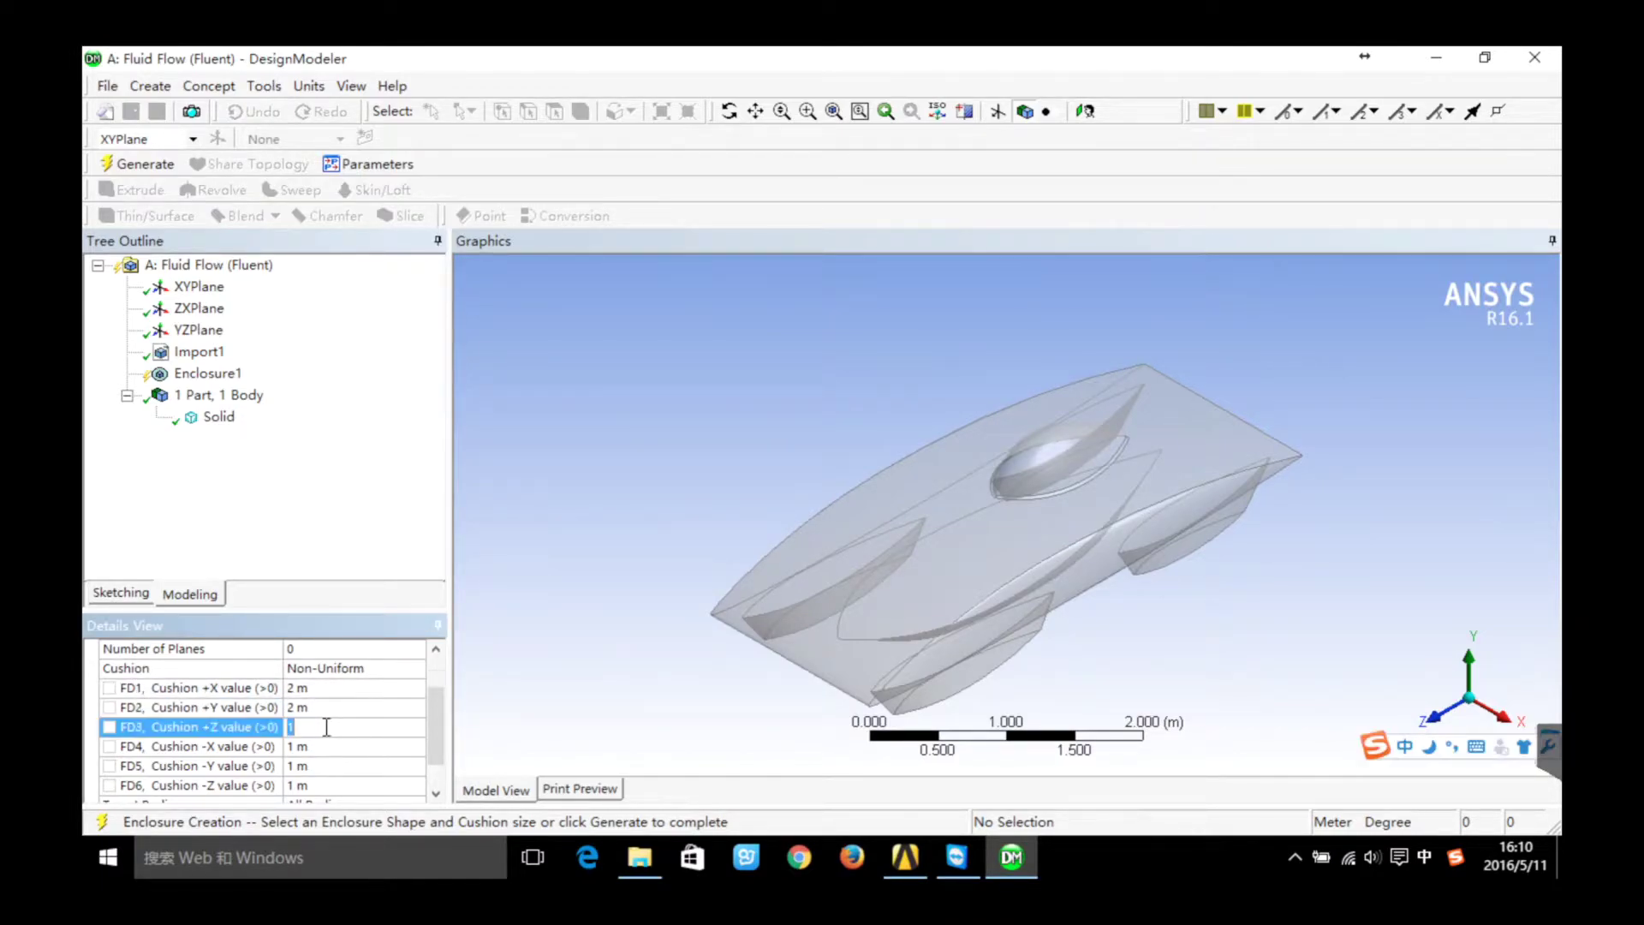
key(BackSpace)
click(331, 741)
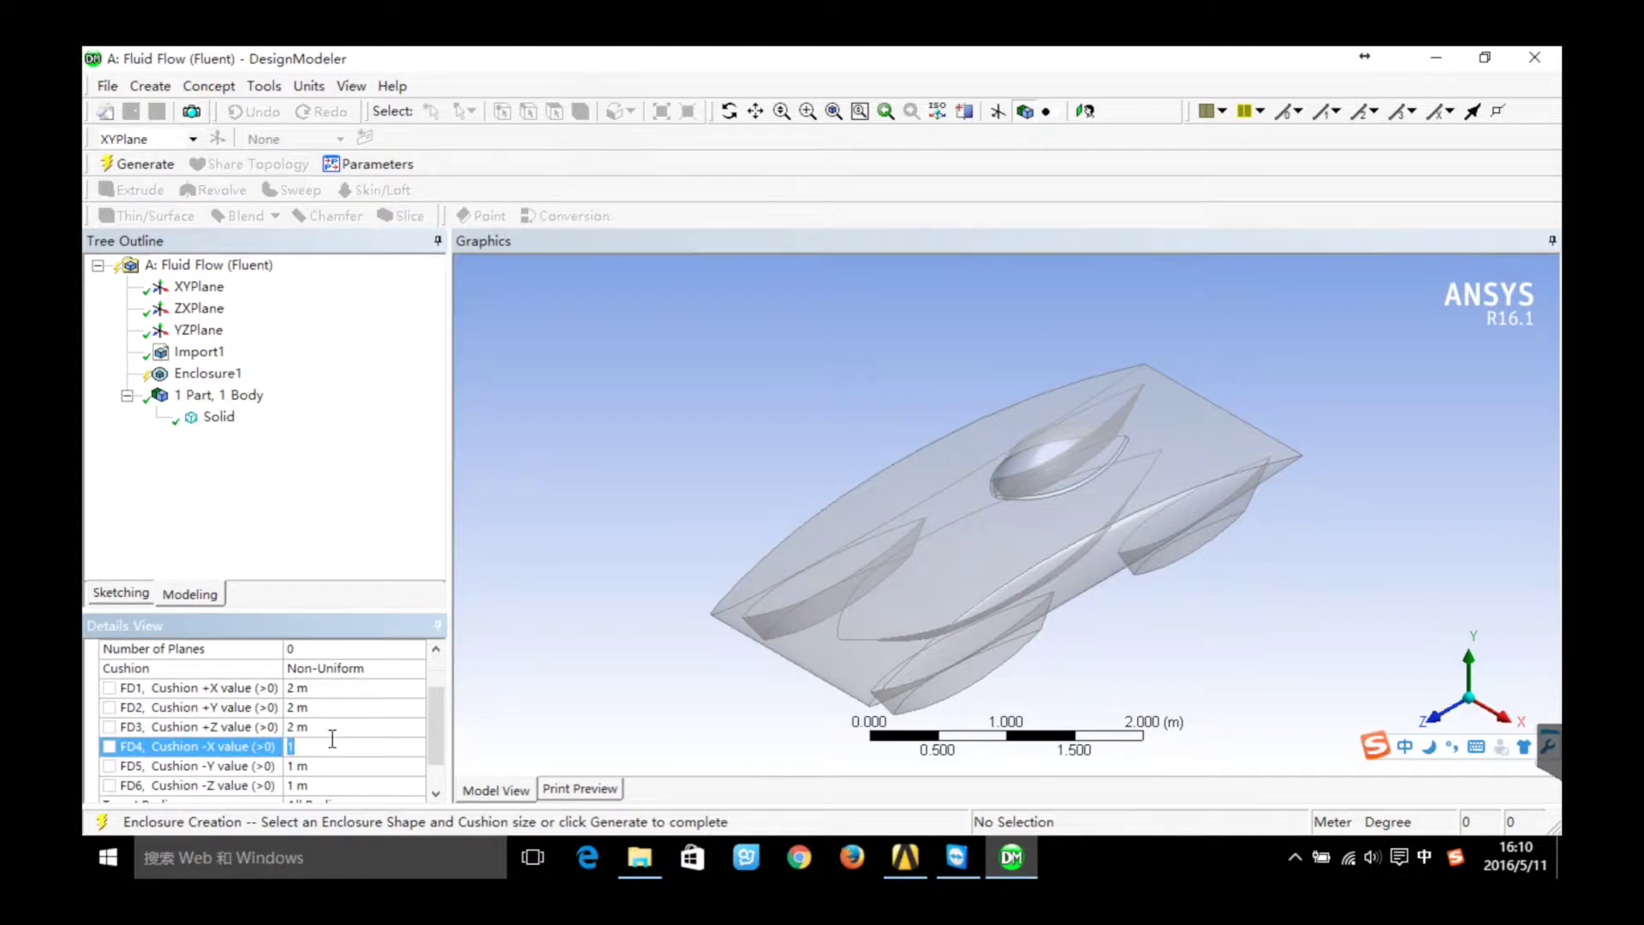
text(2)
click(332, 762)
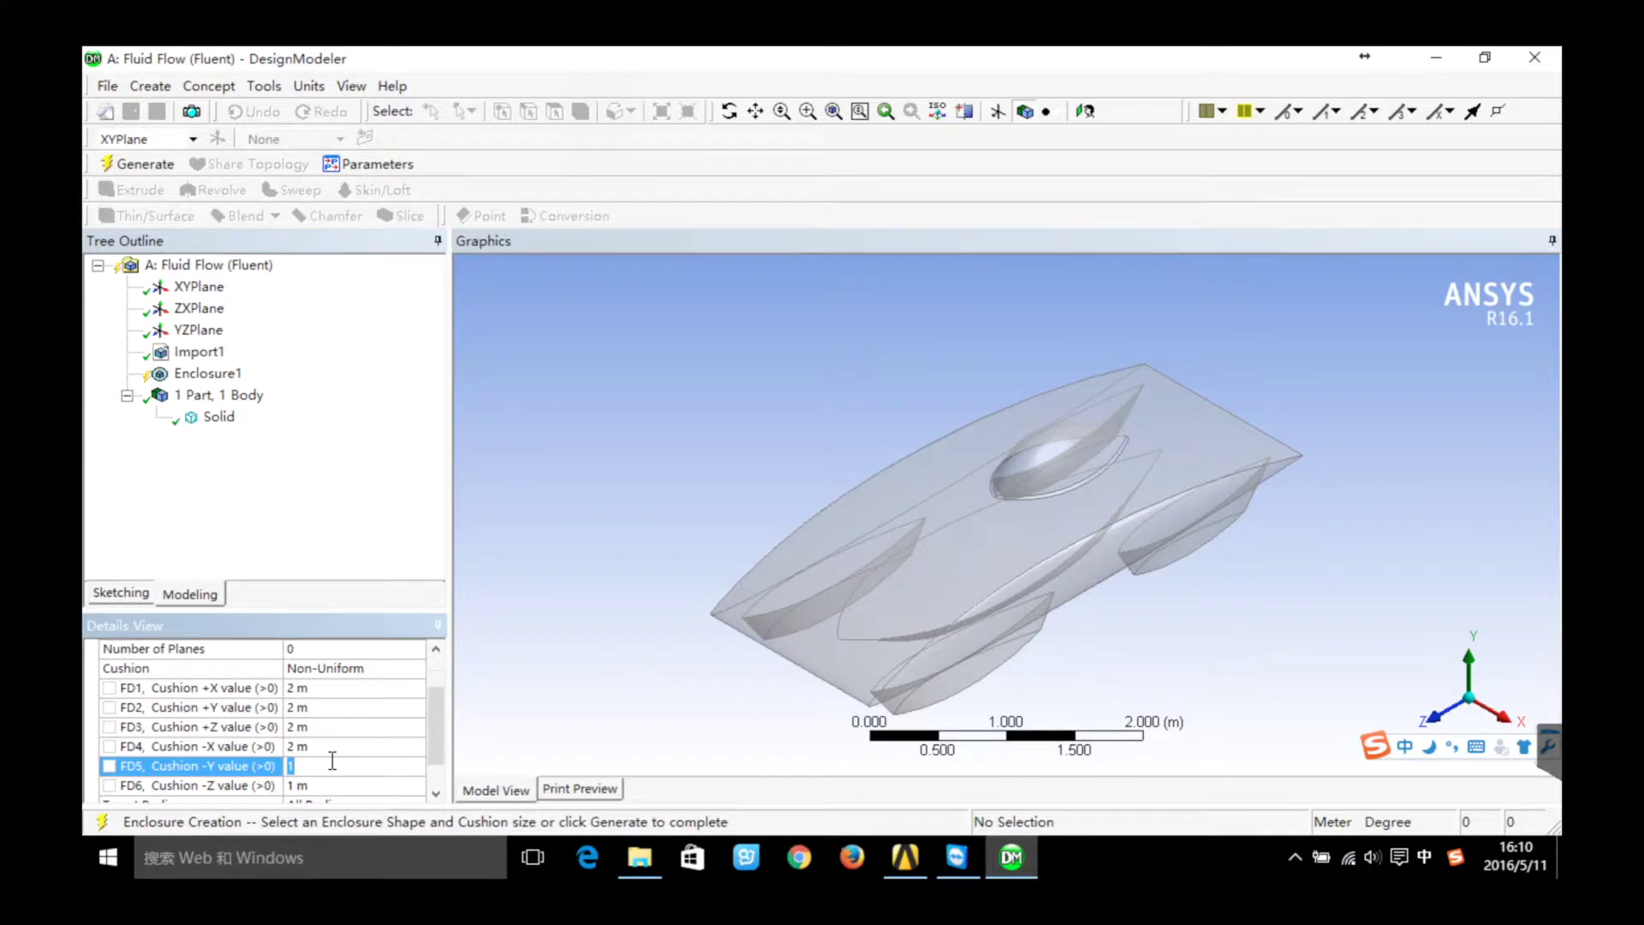
Set the -Y cushion to 0.0762 m and -Z to 2 m, then generate Enclosure1
key(BackSpace)
text(0.0762)
click(343, 792)
text(2)
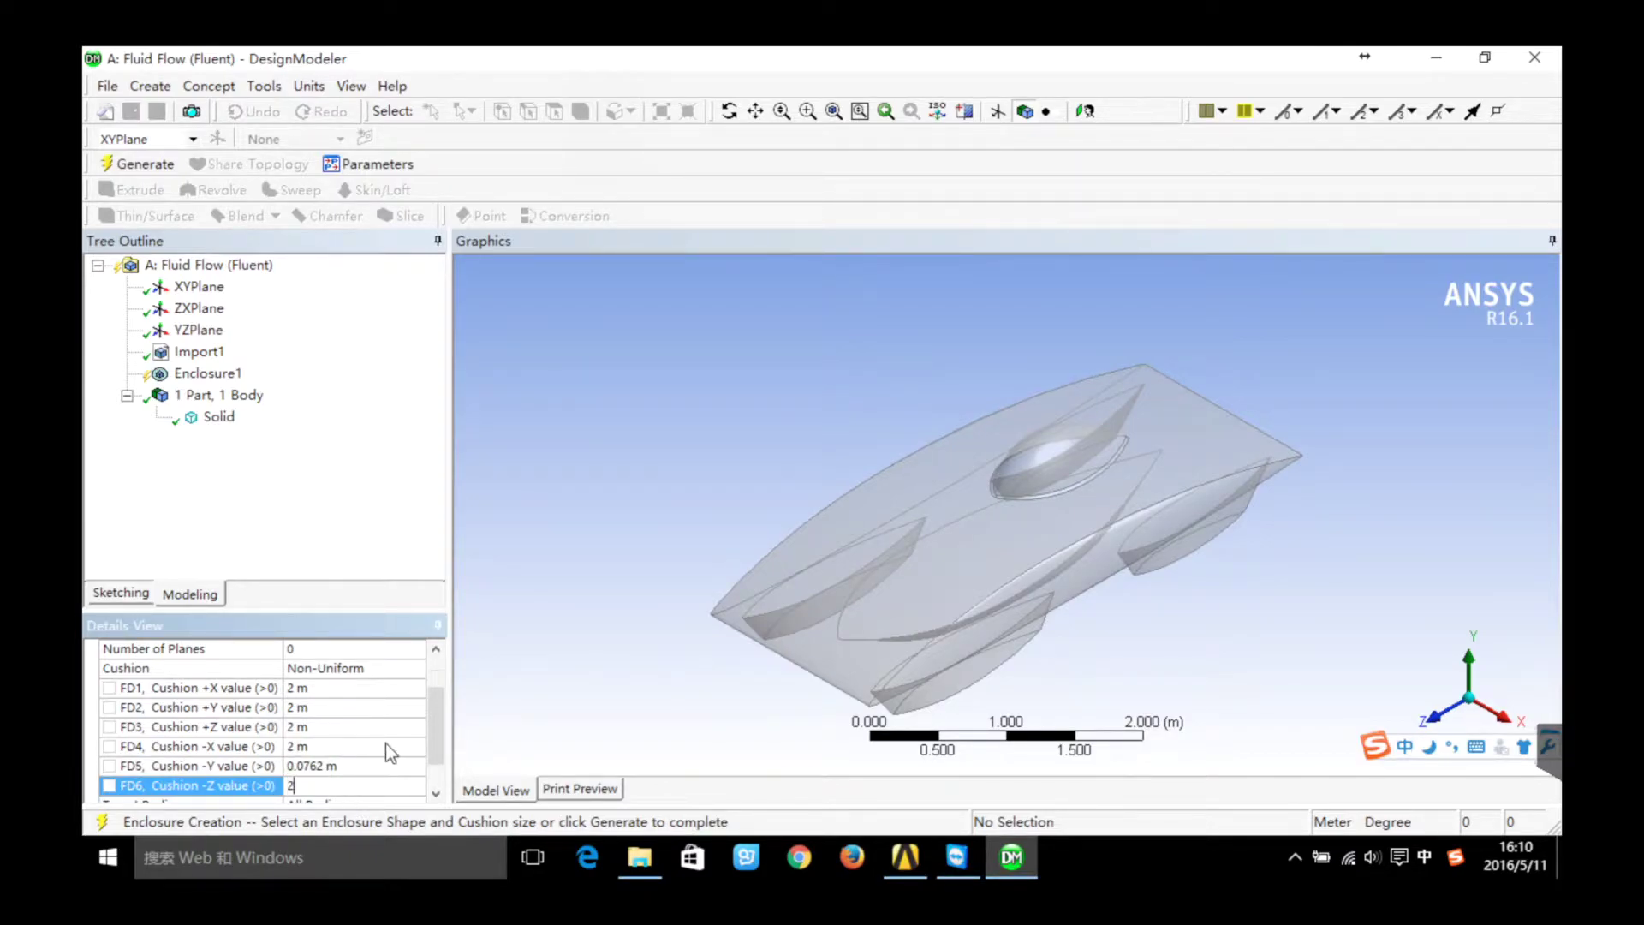
click(221, 376)
right_click(221, 377)
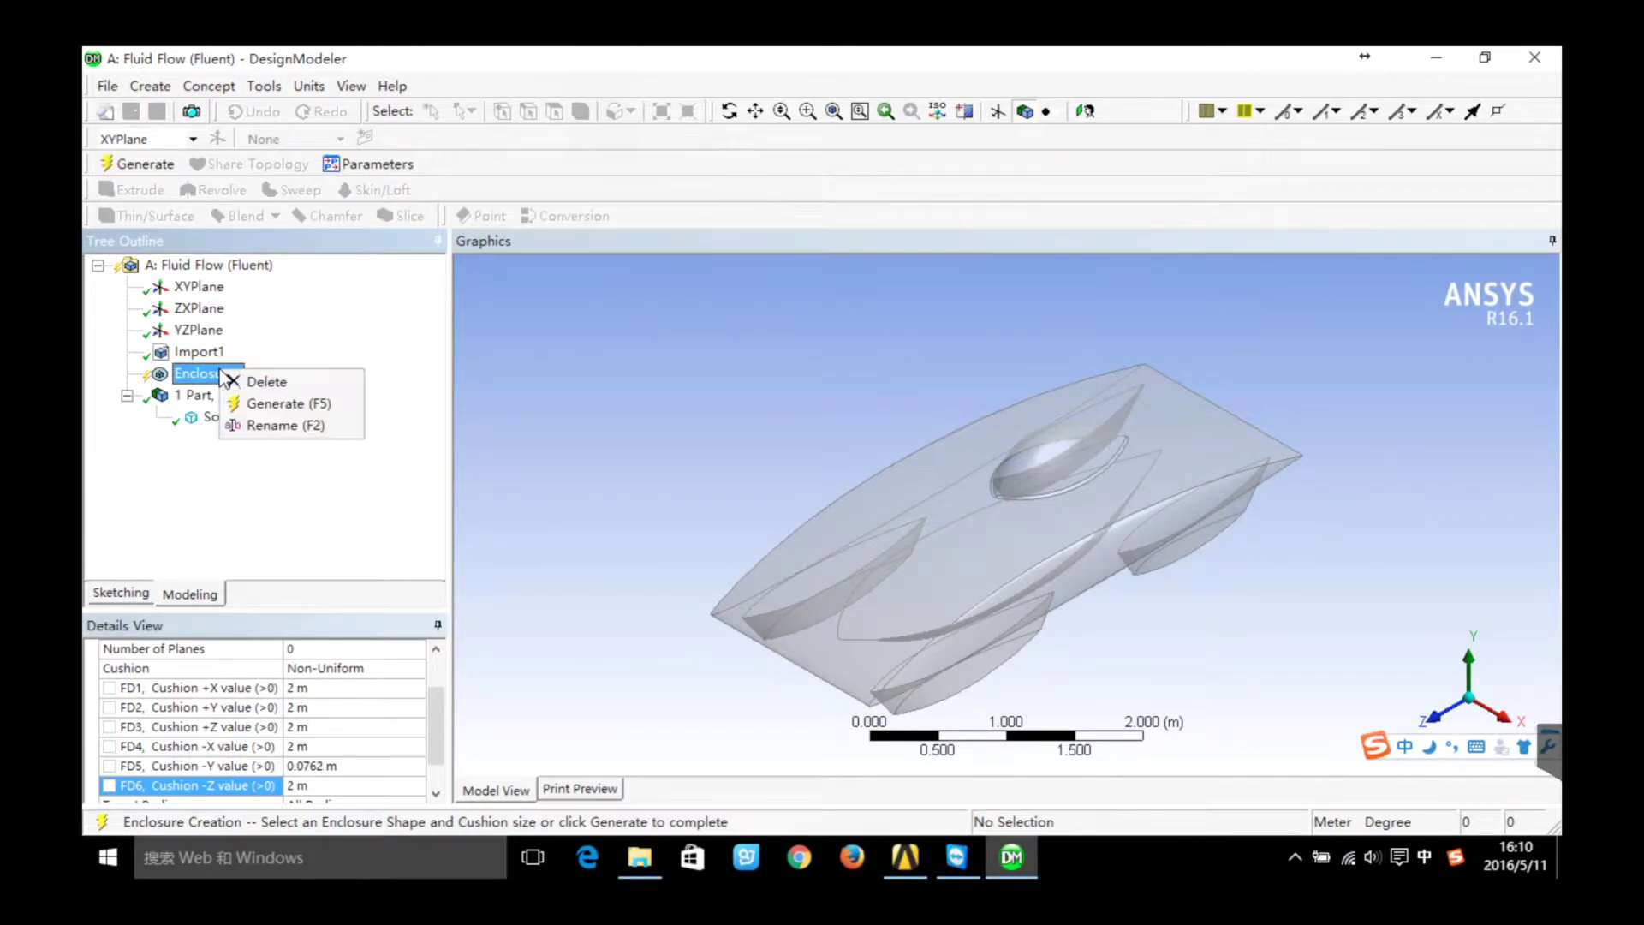
click(269, 399)
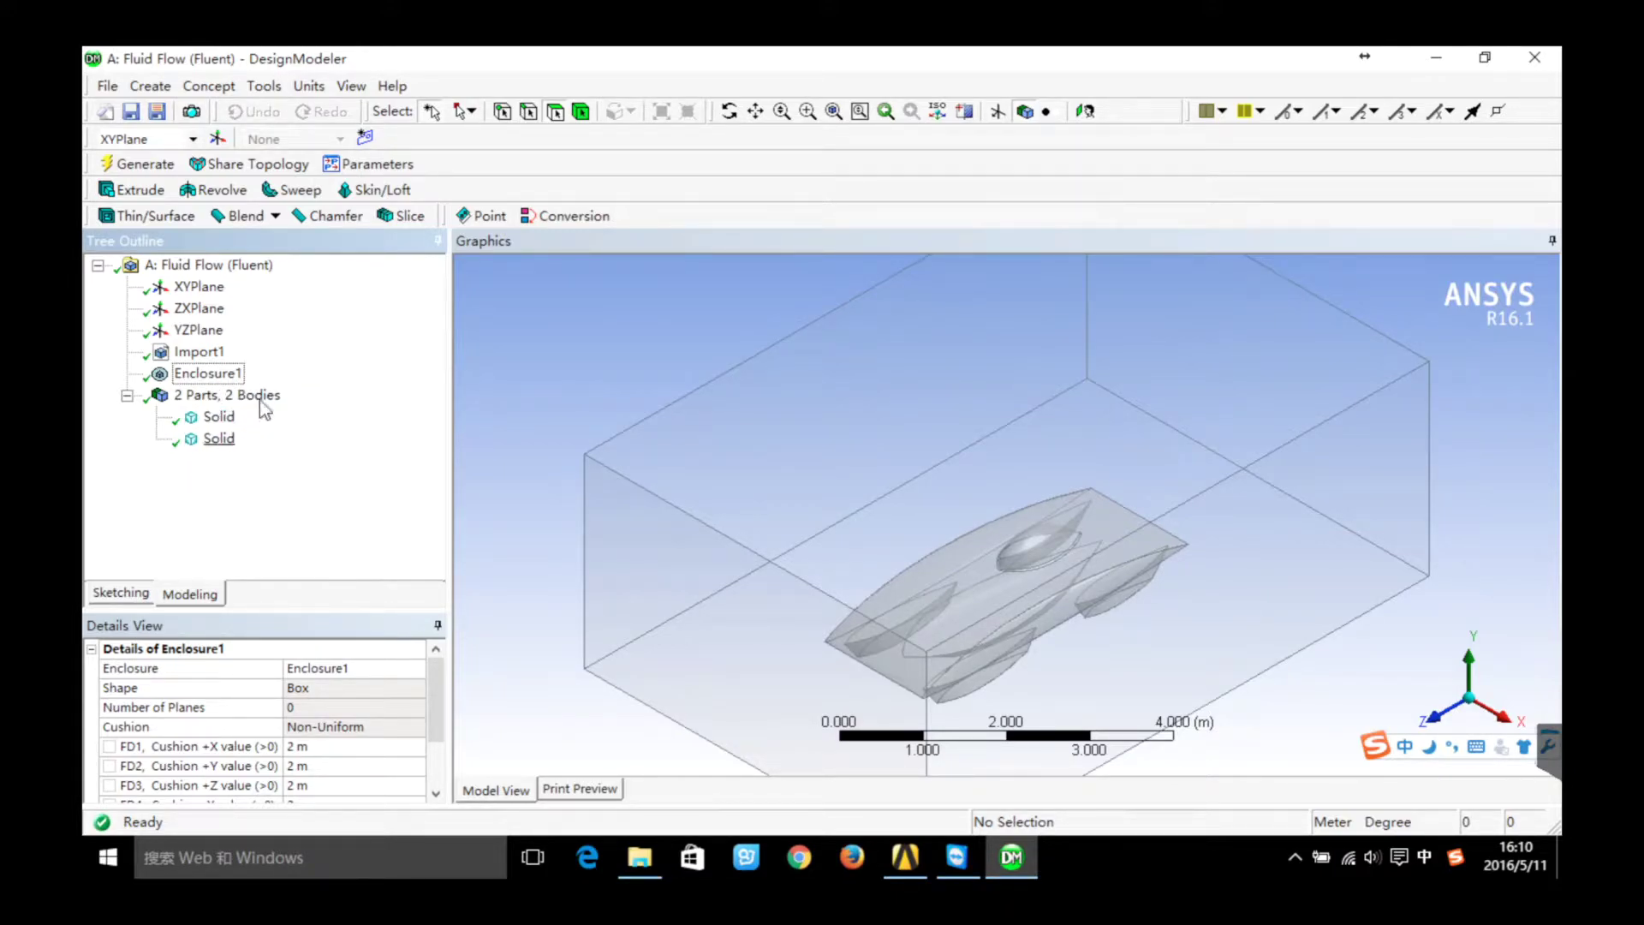
Check the car and enclosure bodies, then add a Boolean feature set to Subtract
click(214, 421)
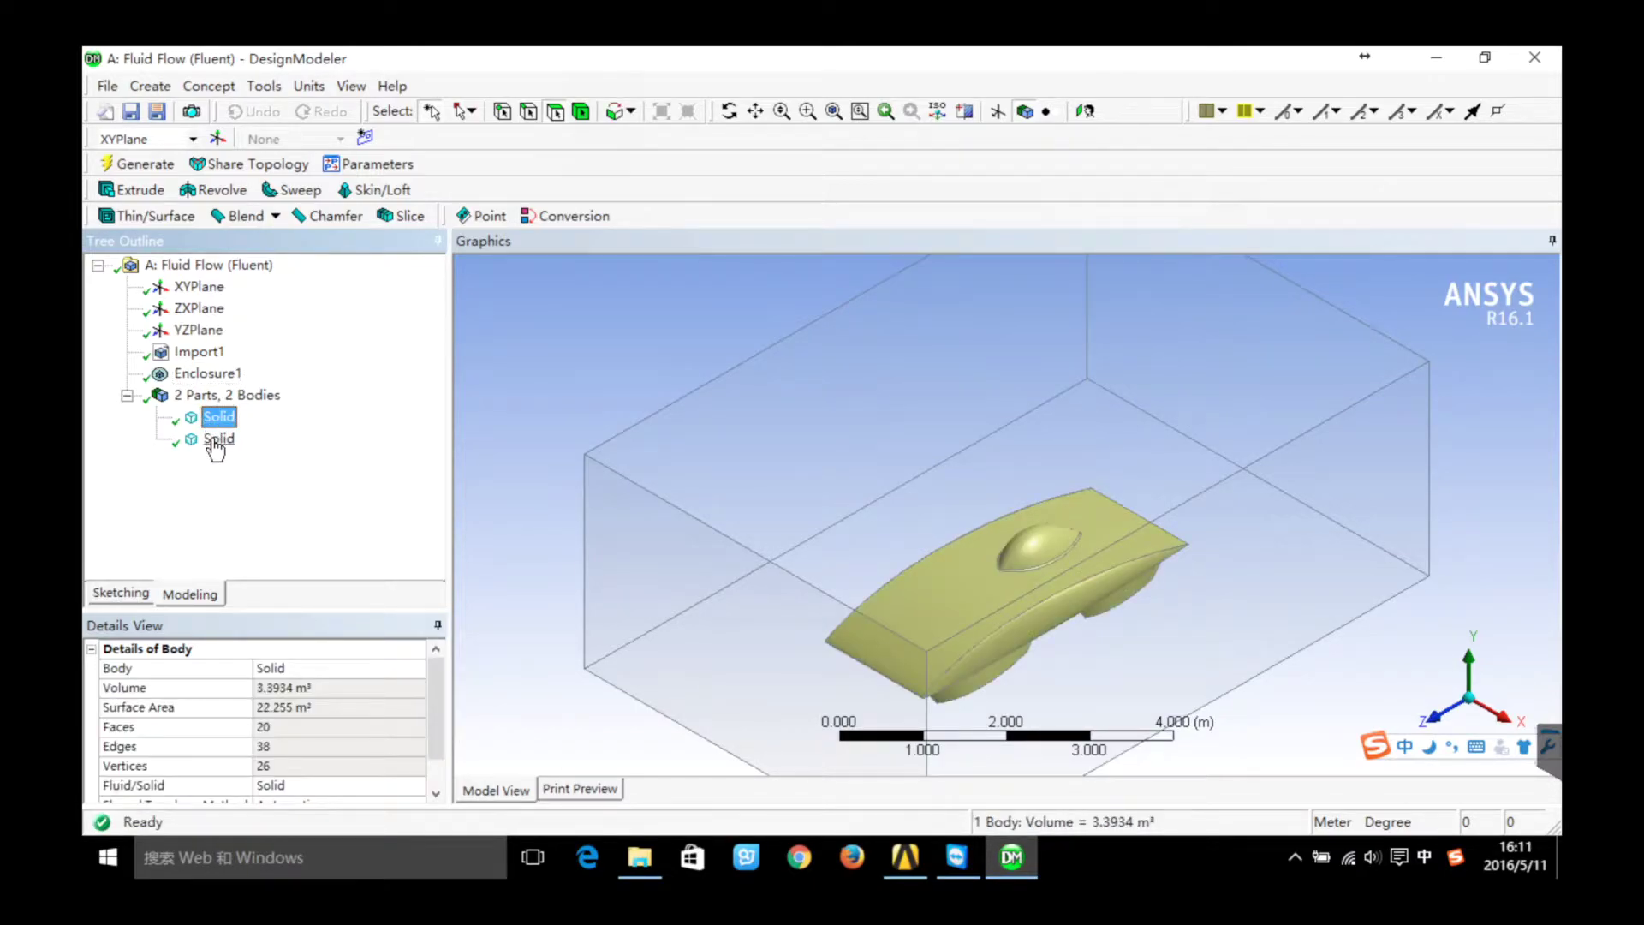
click(214, 440)
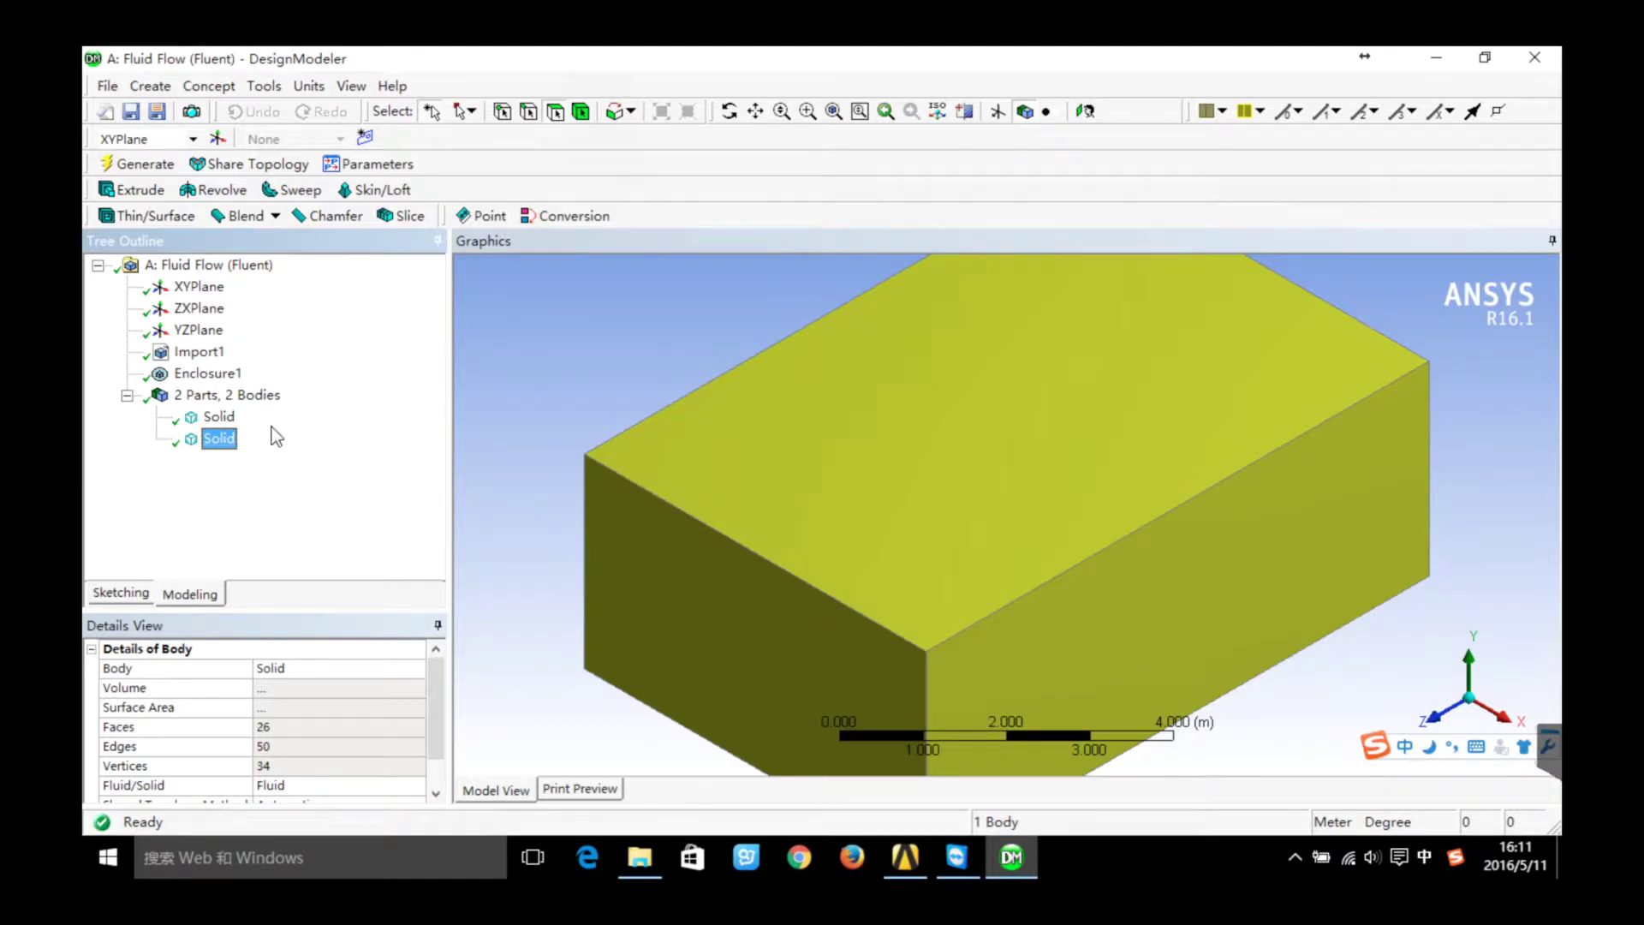
click(161, 90)
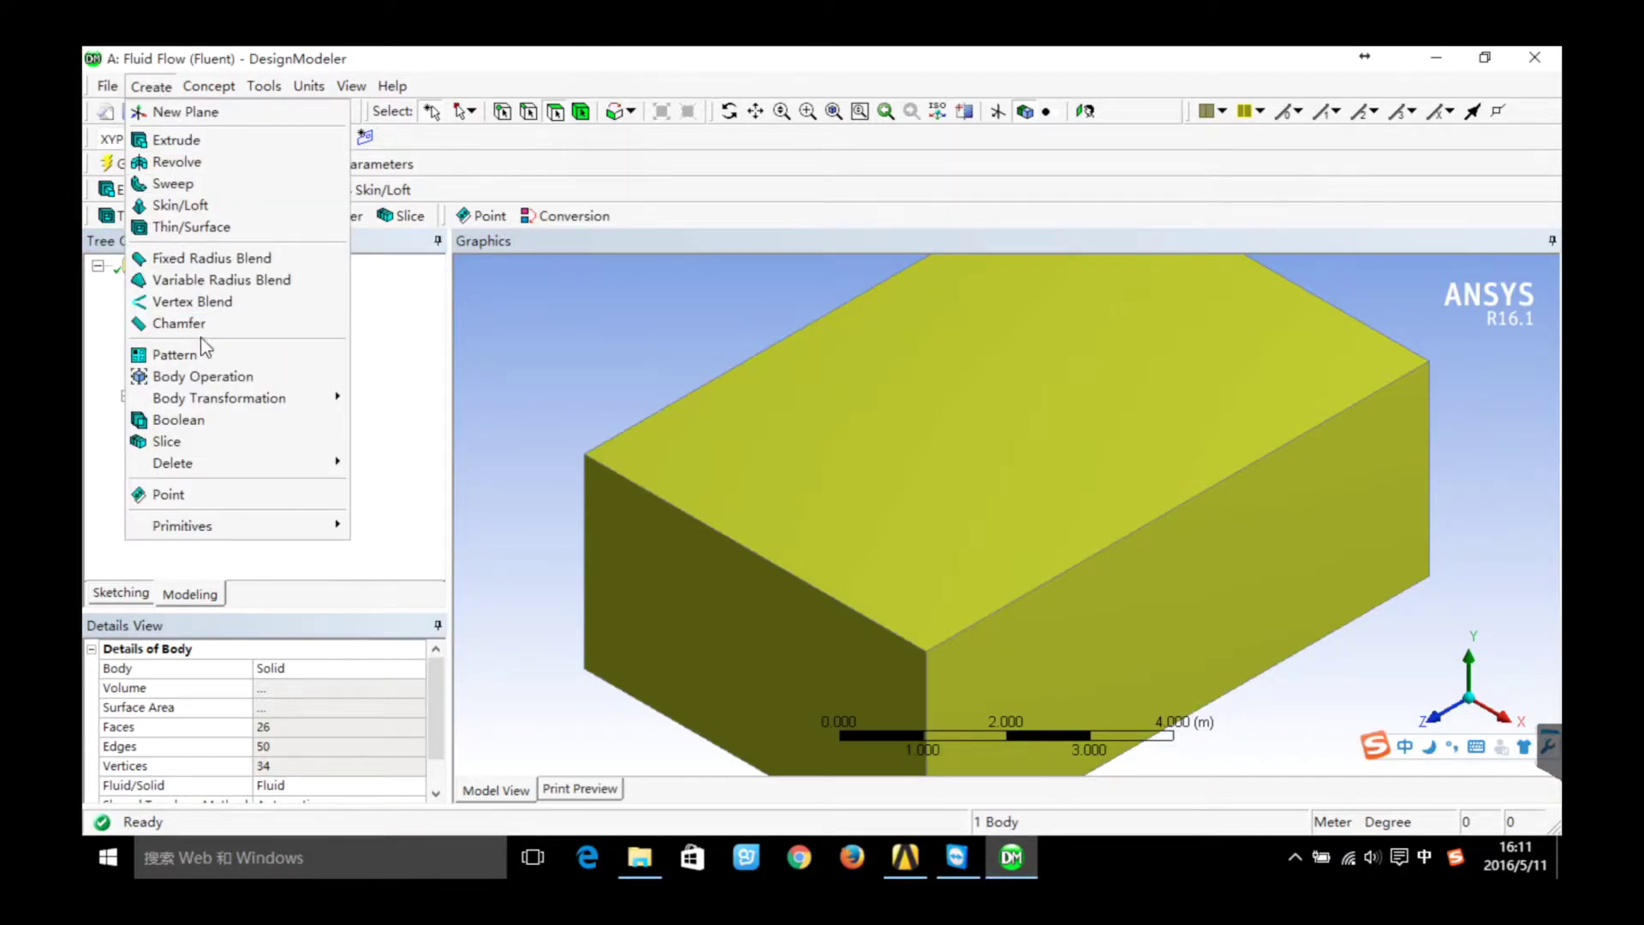
click(197, 419)
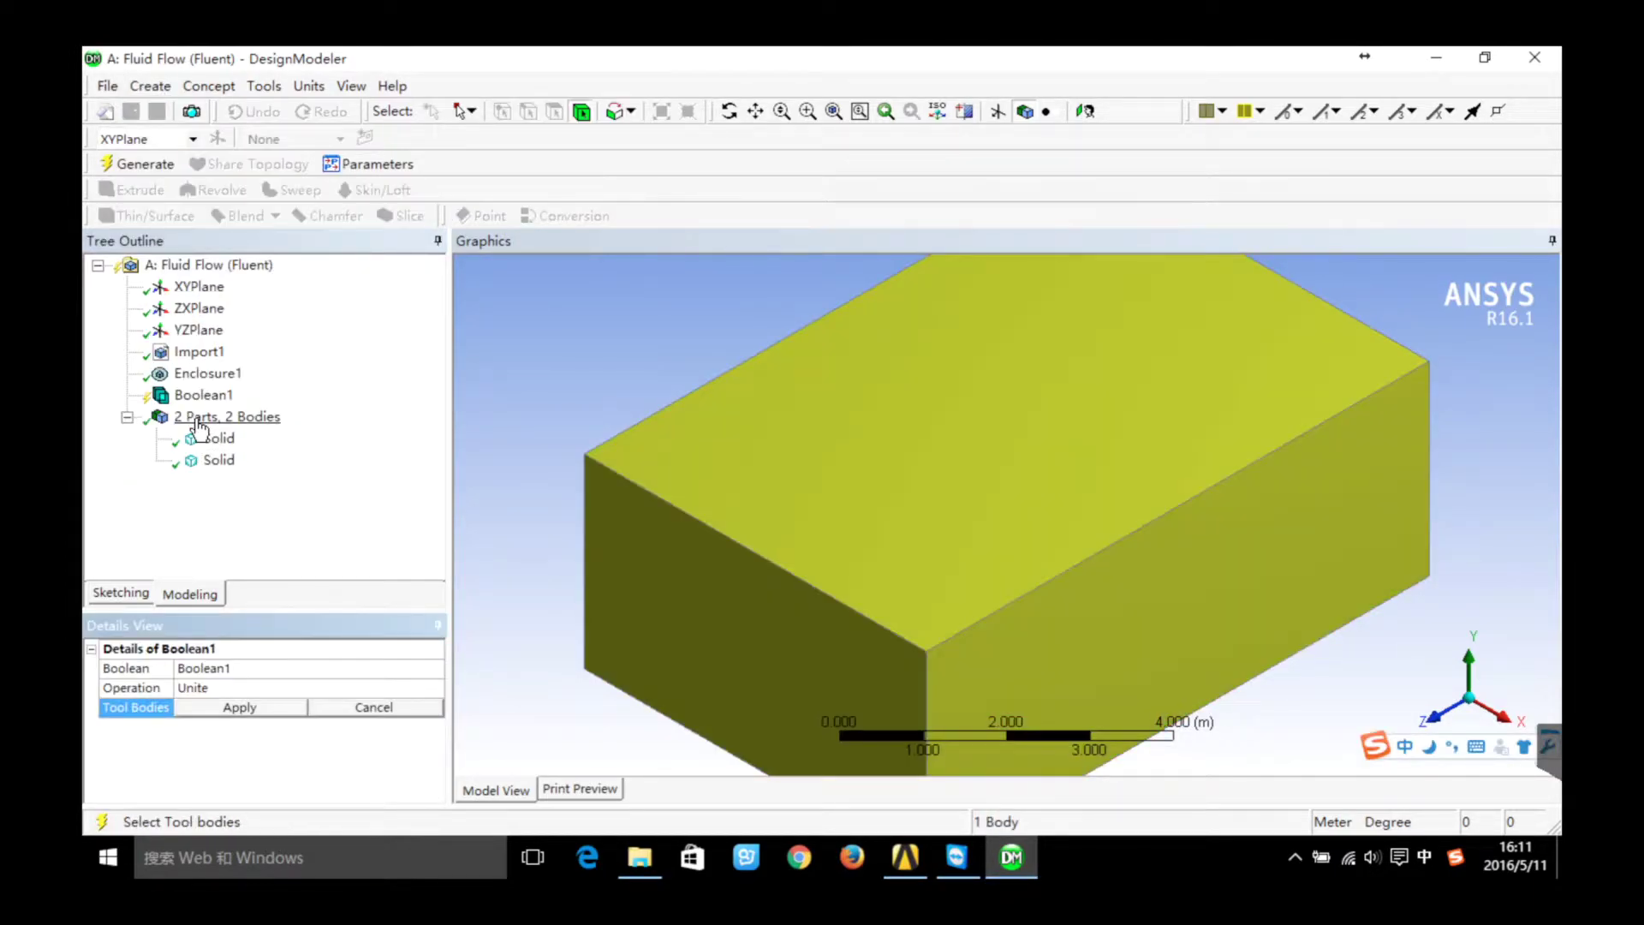
click(434, 689)
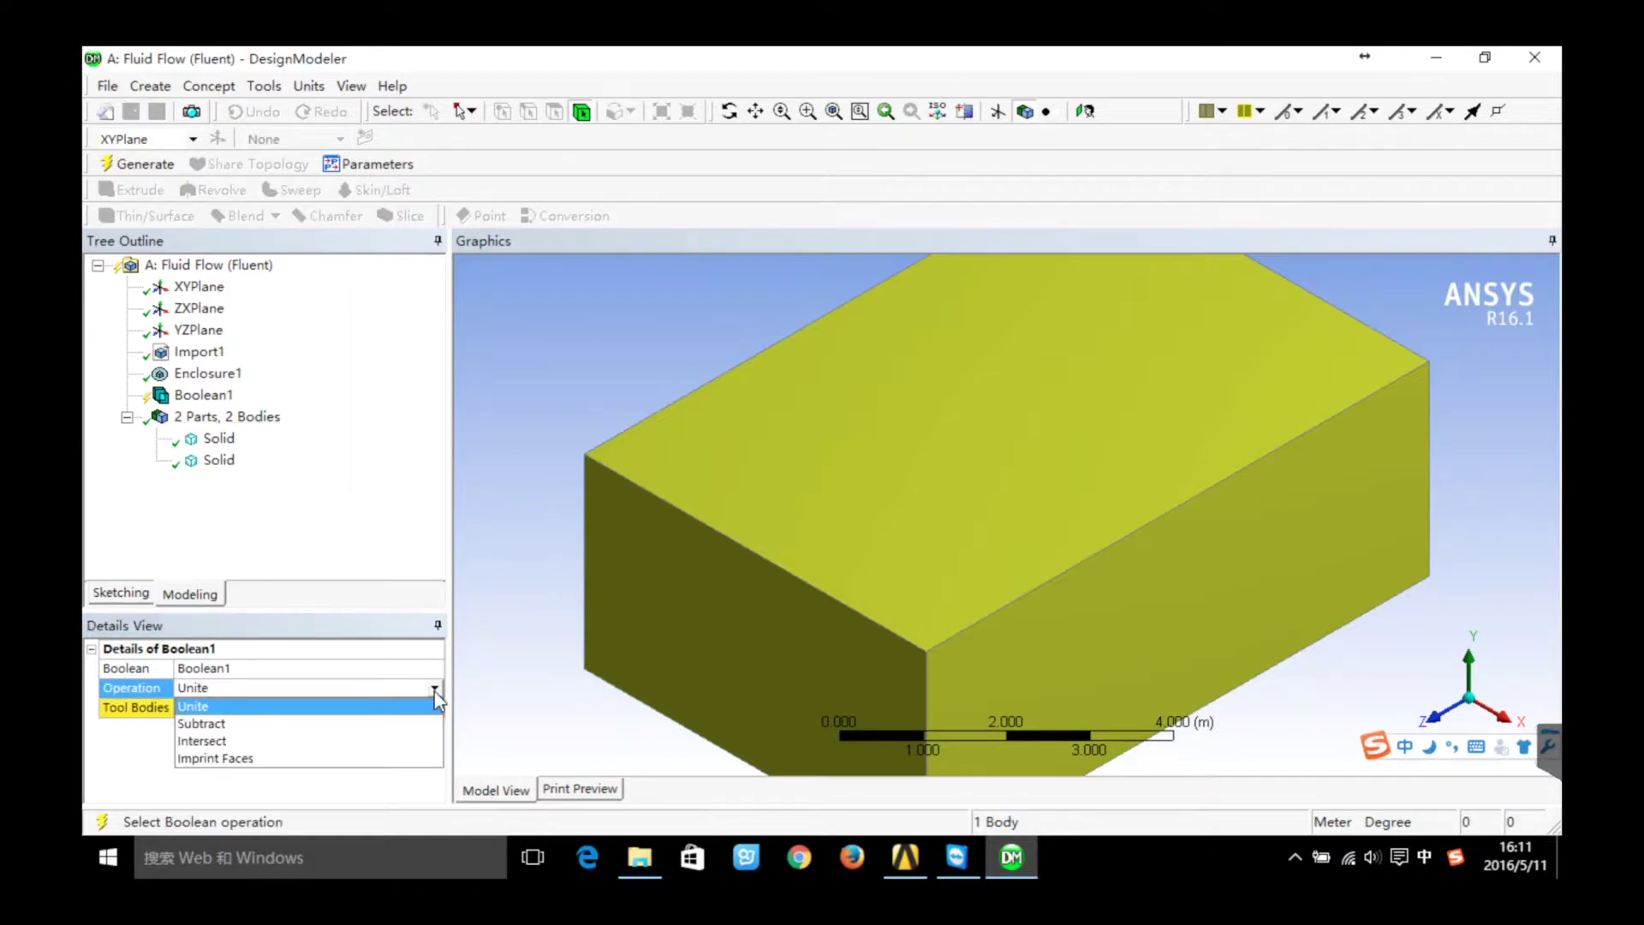
click(374, 724)
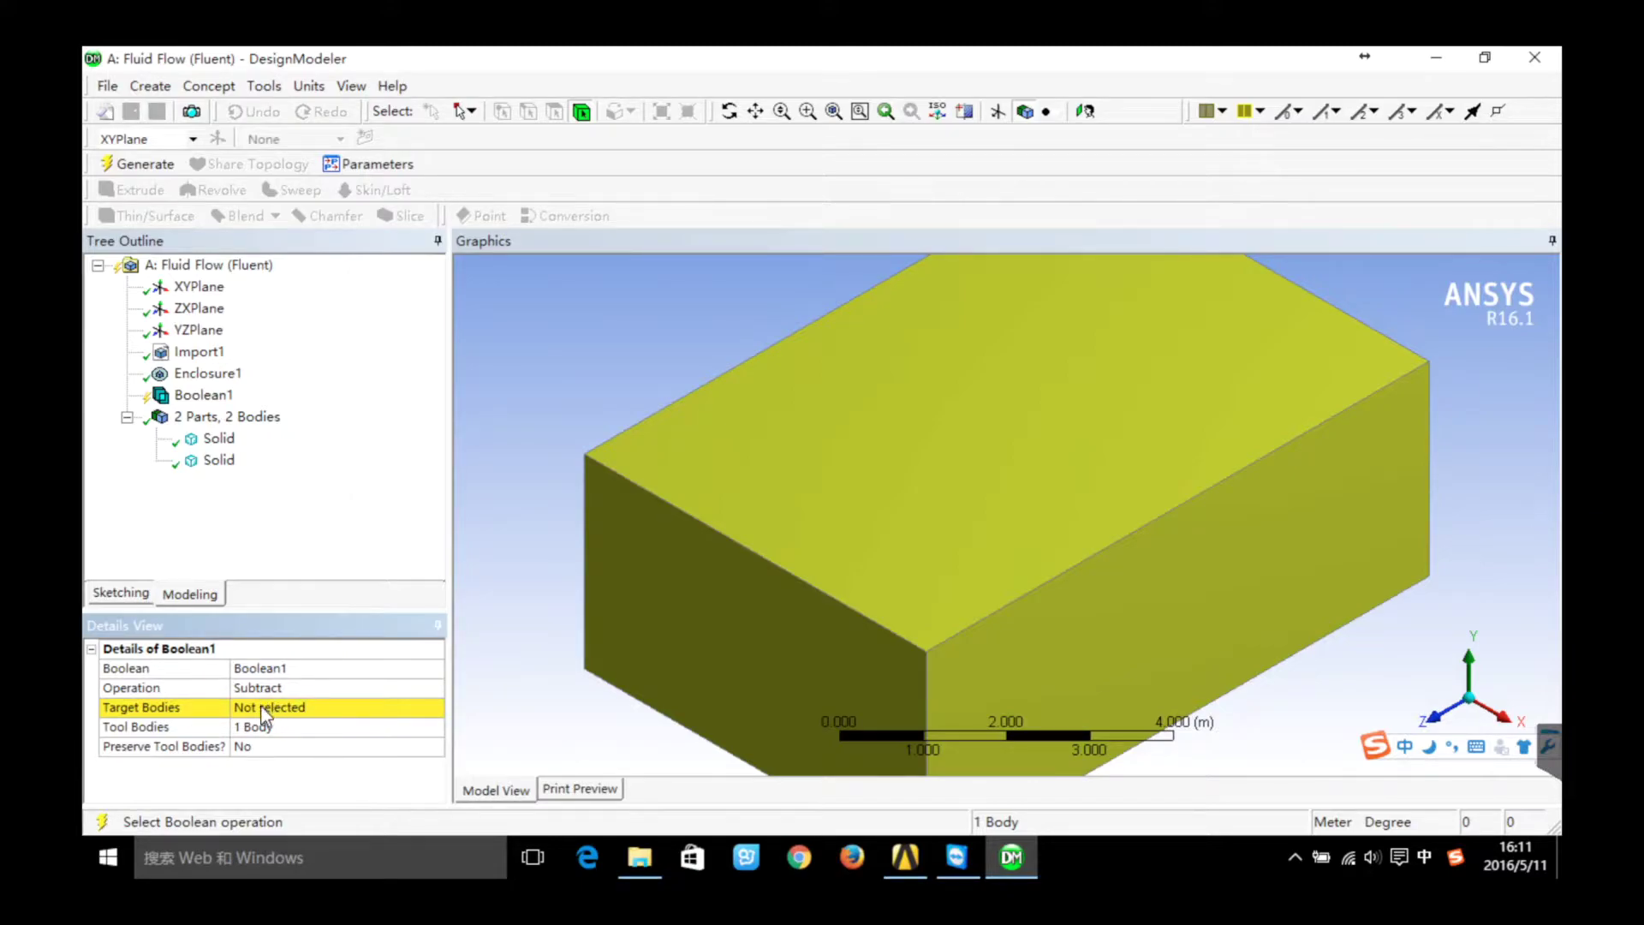
Use the enclosure as target and the car as tool body, then generate Boolean1
click(283, 707)
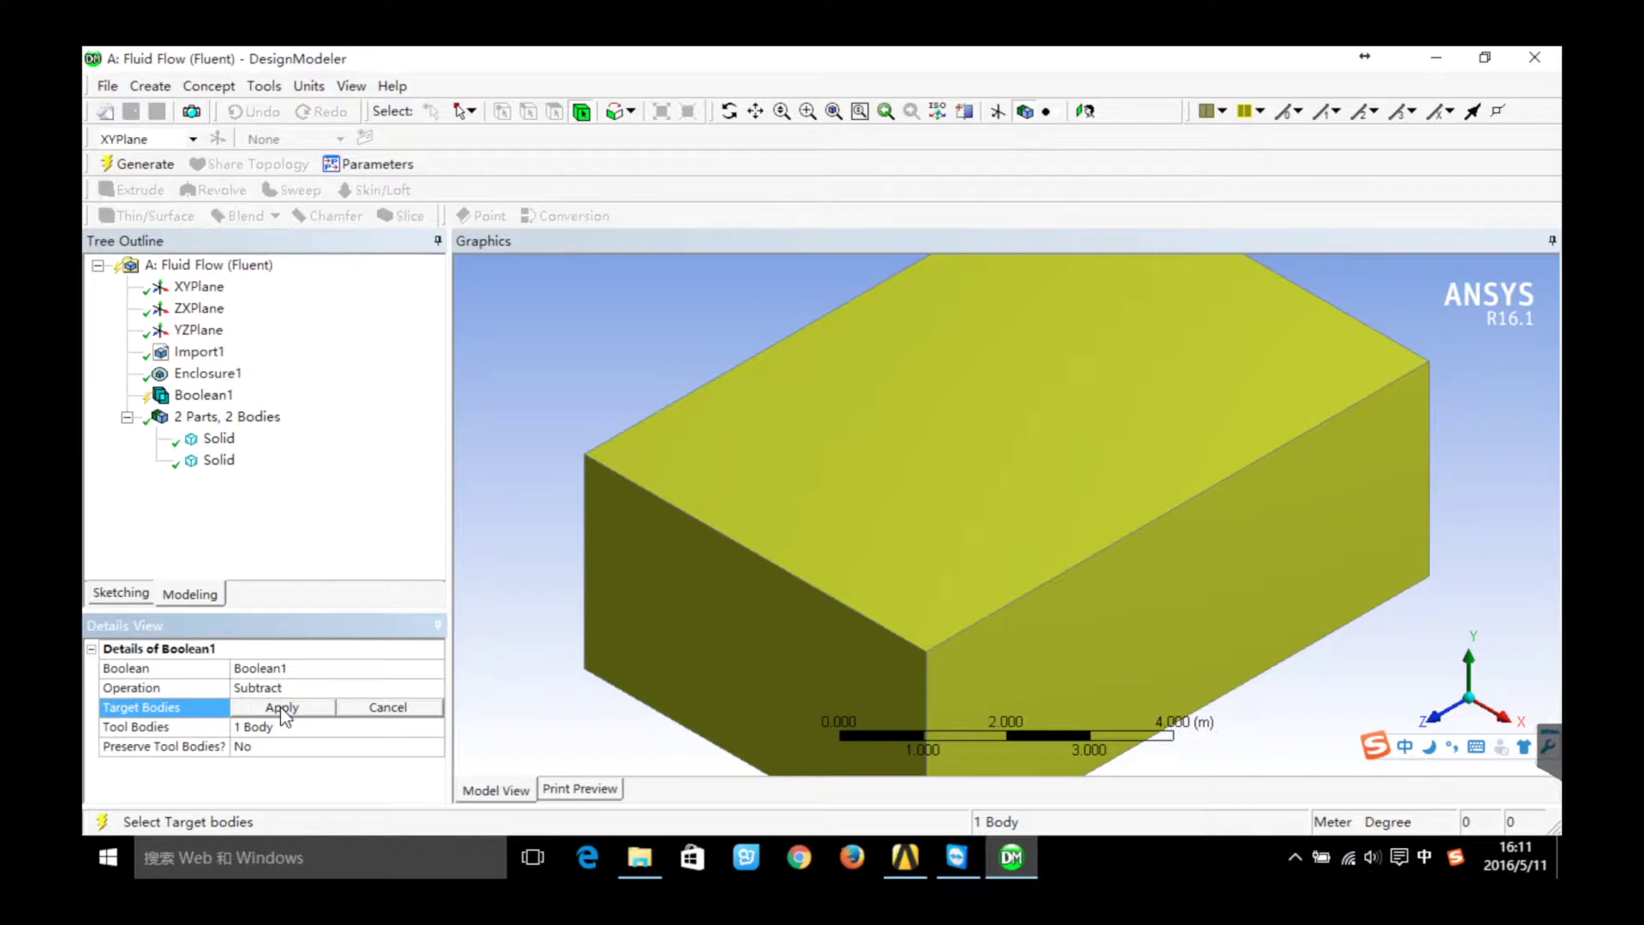
click(219, 460)
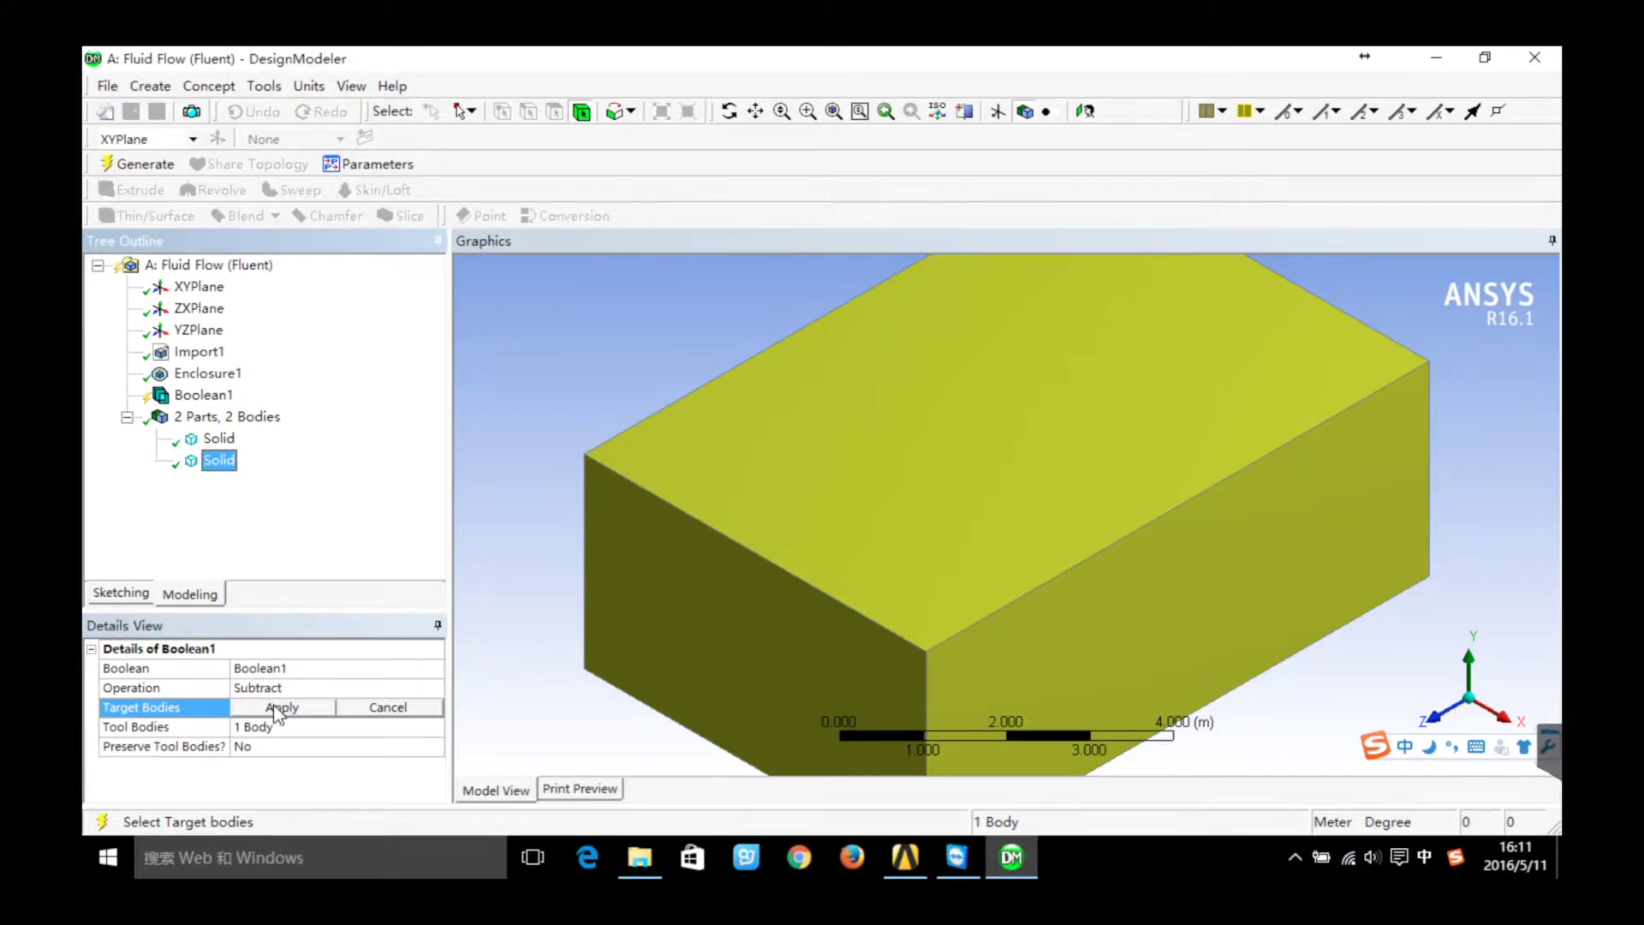
click(276, 707)
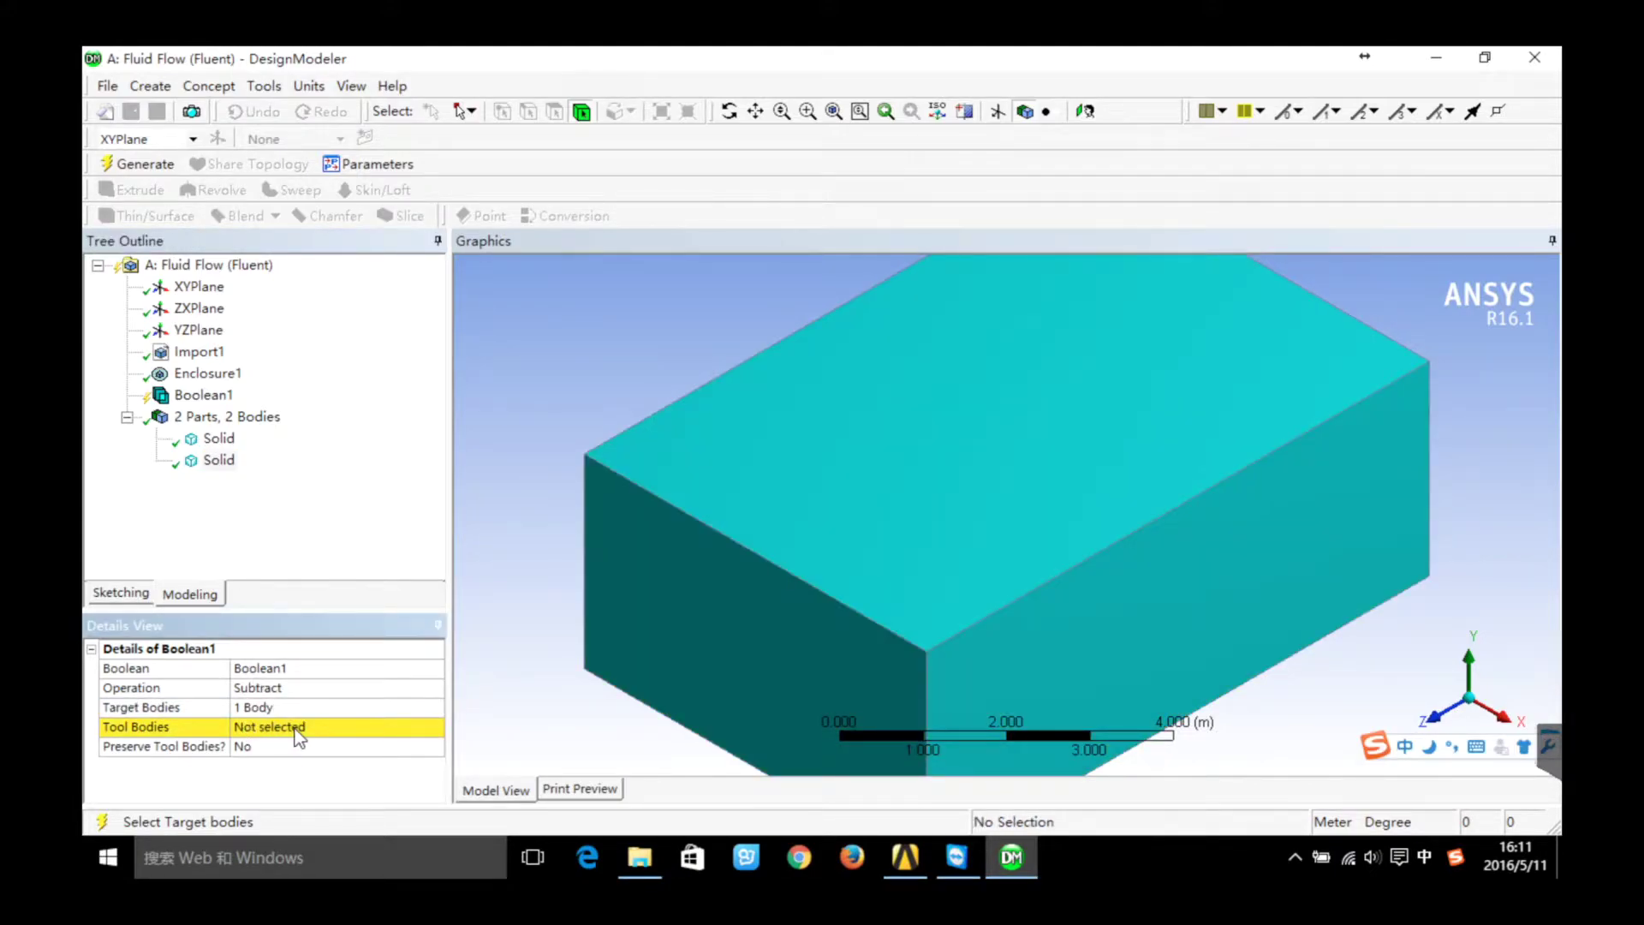
click(291, 727)
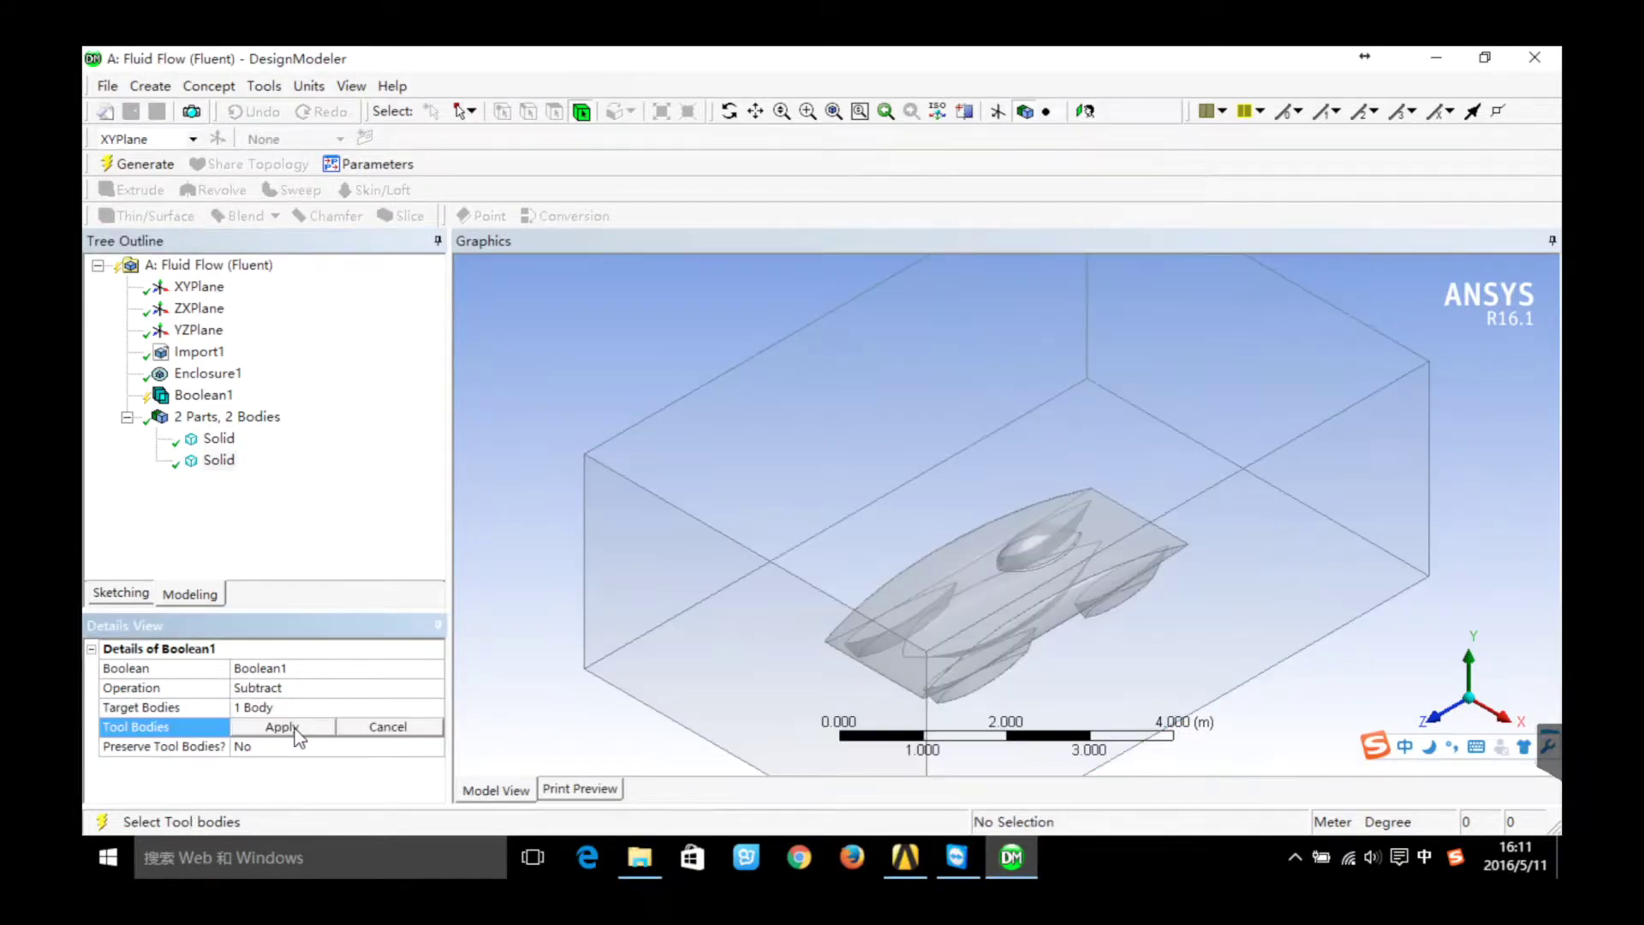
click(220, 440)
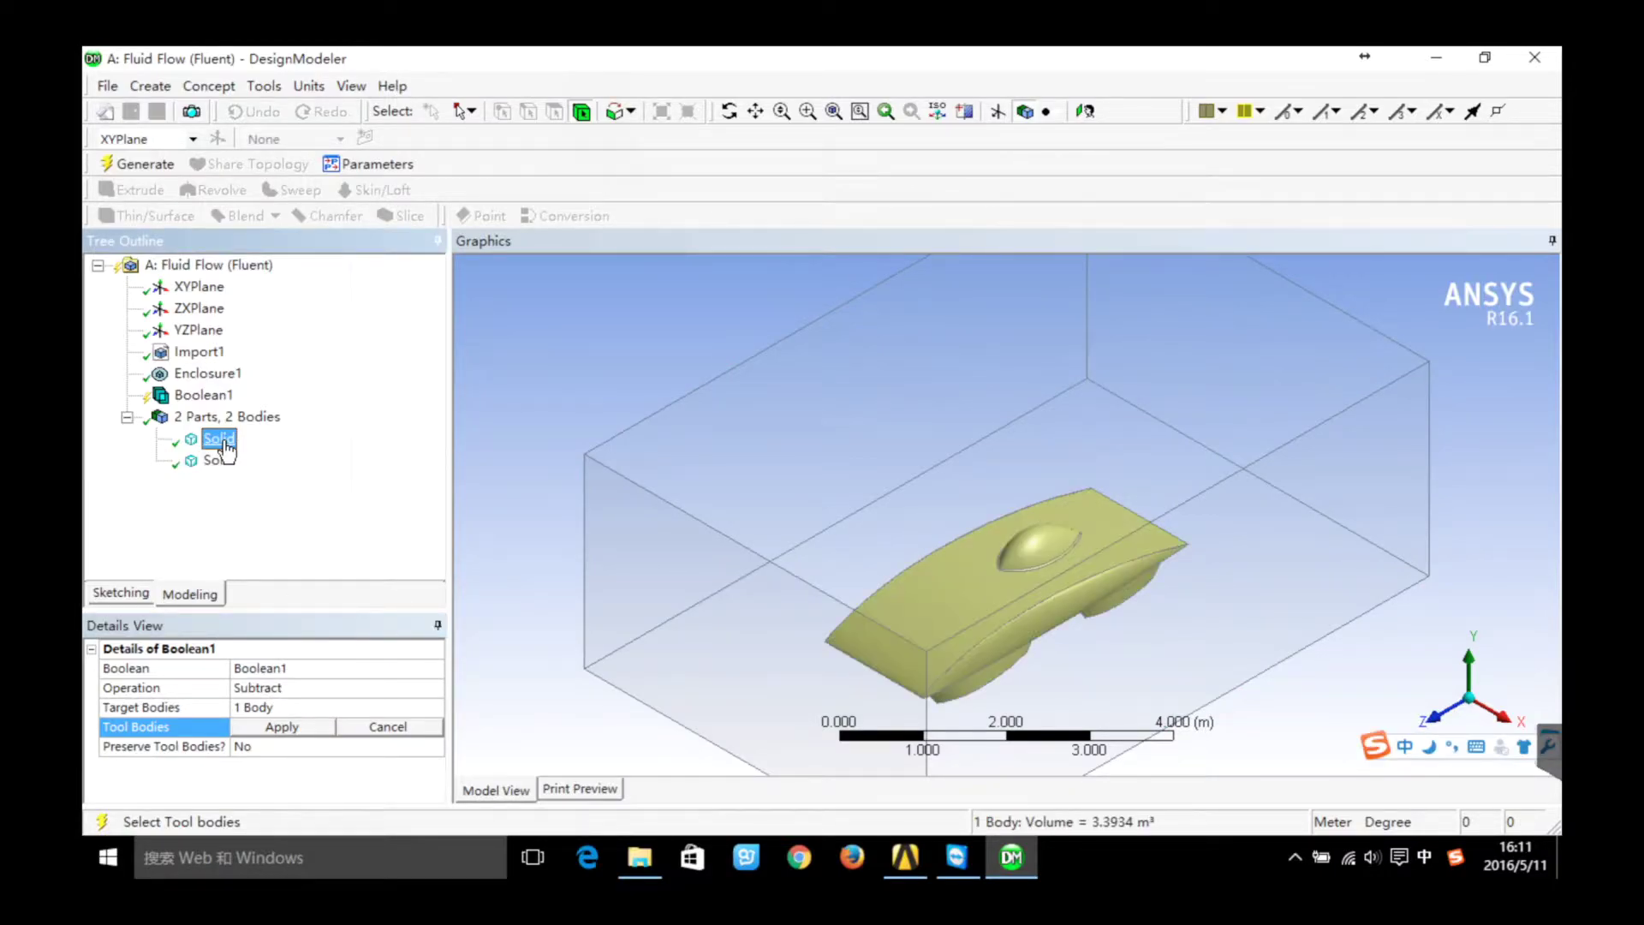
click(283, 726)
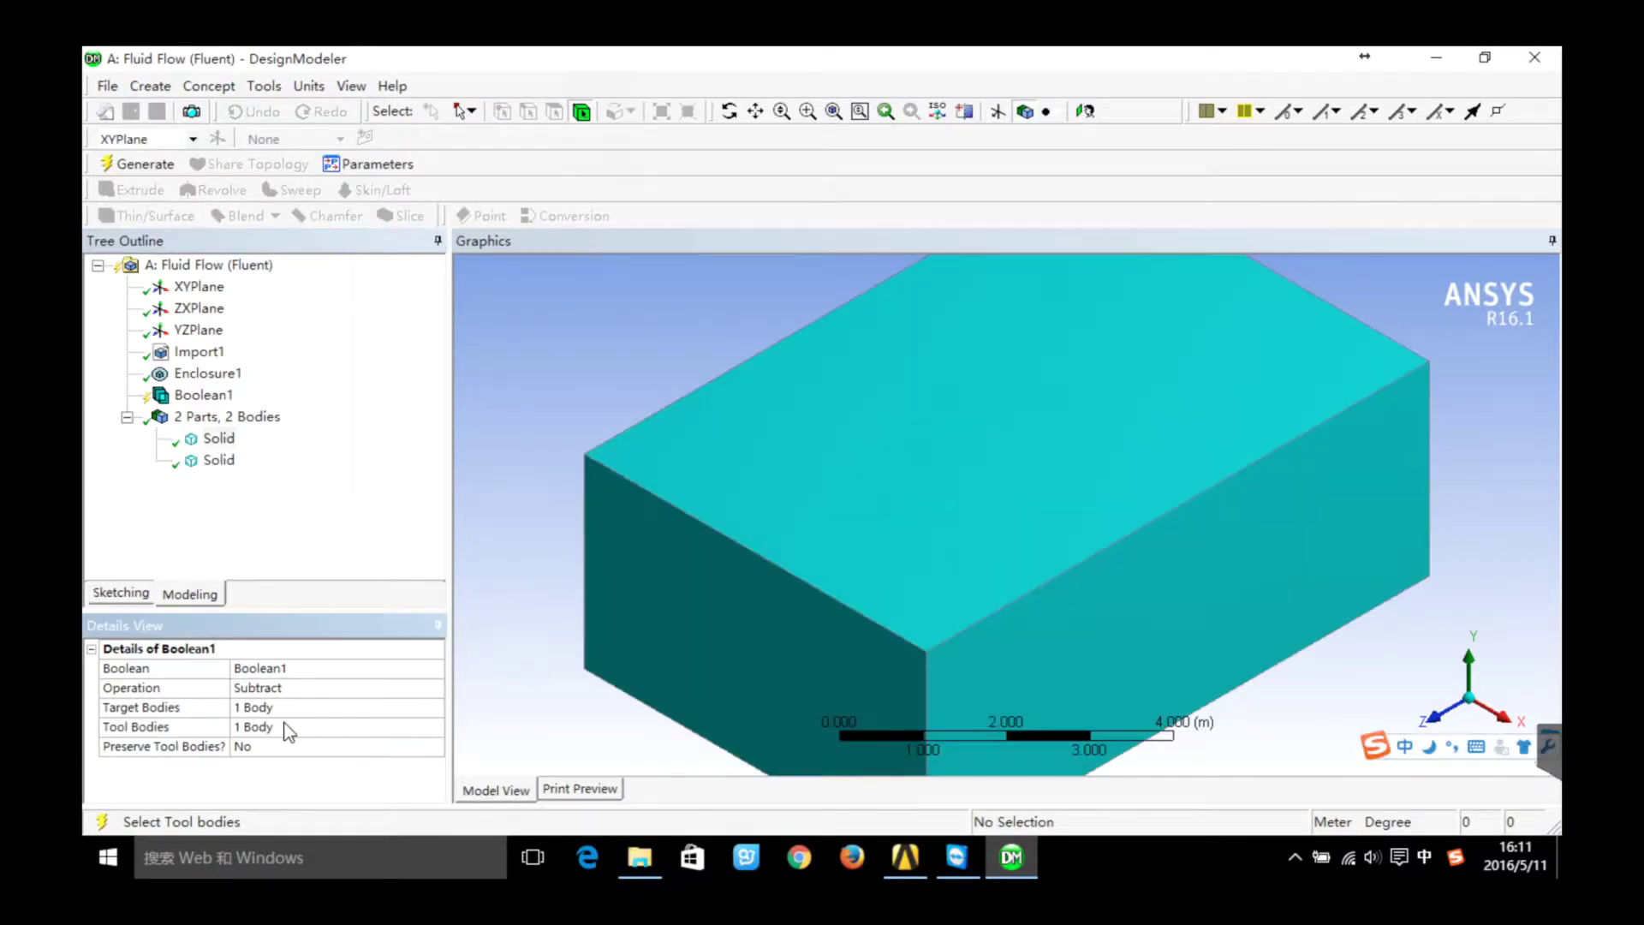
right_click(212, 399)
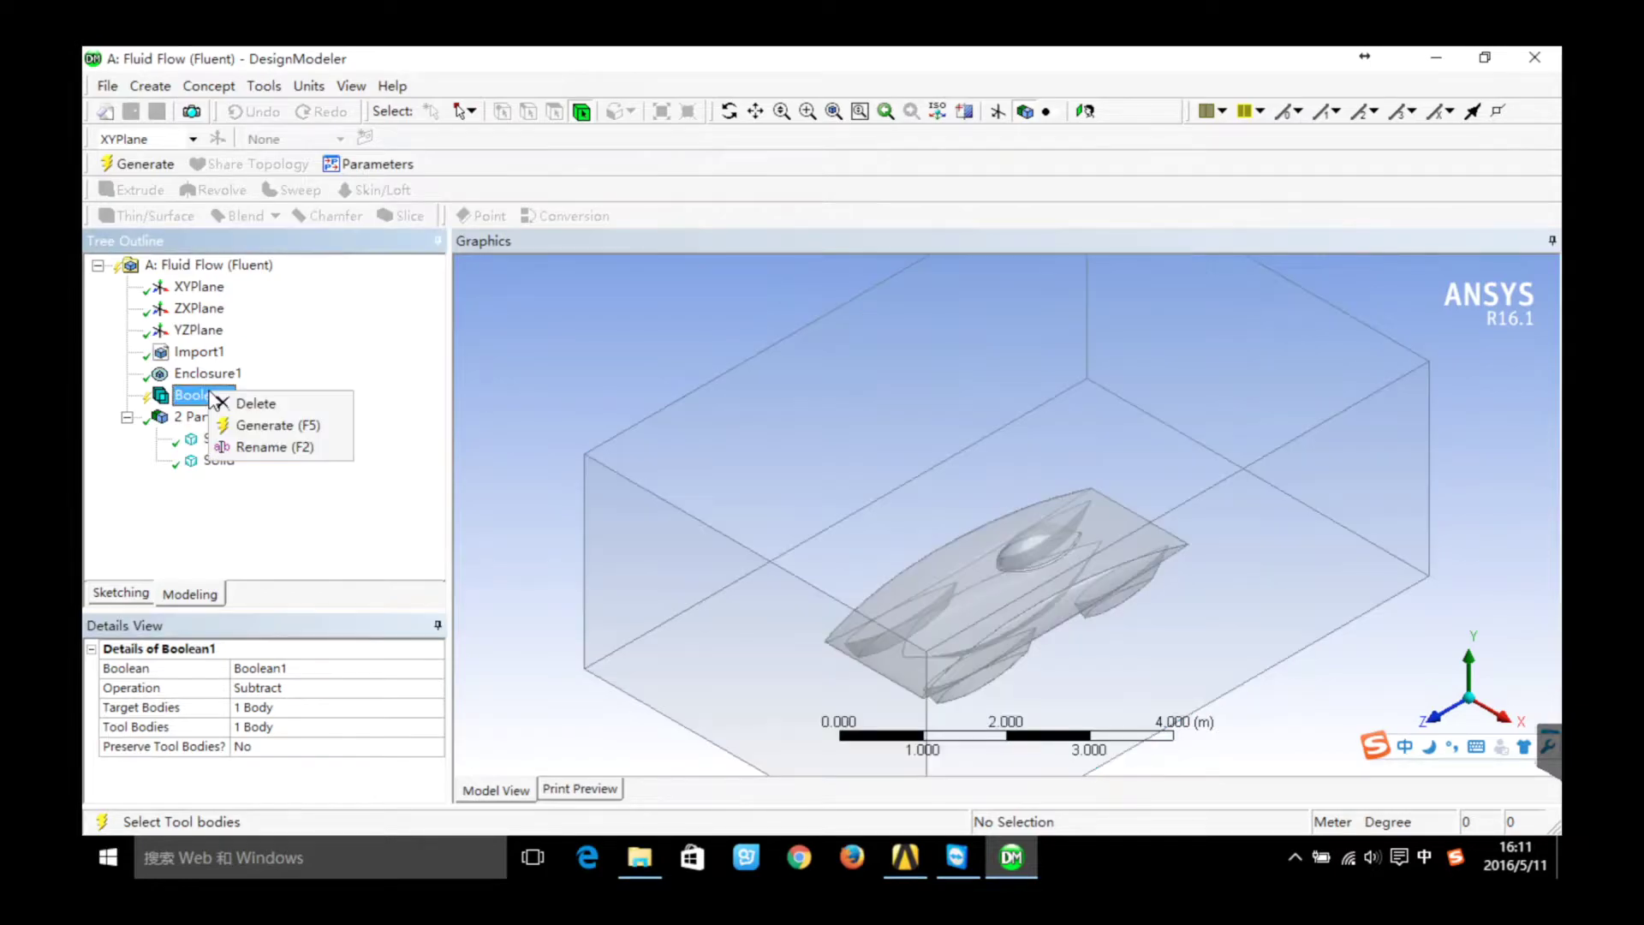
click(254, 428)
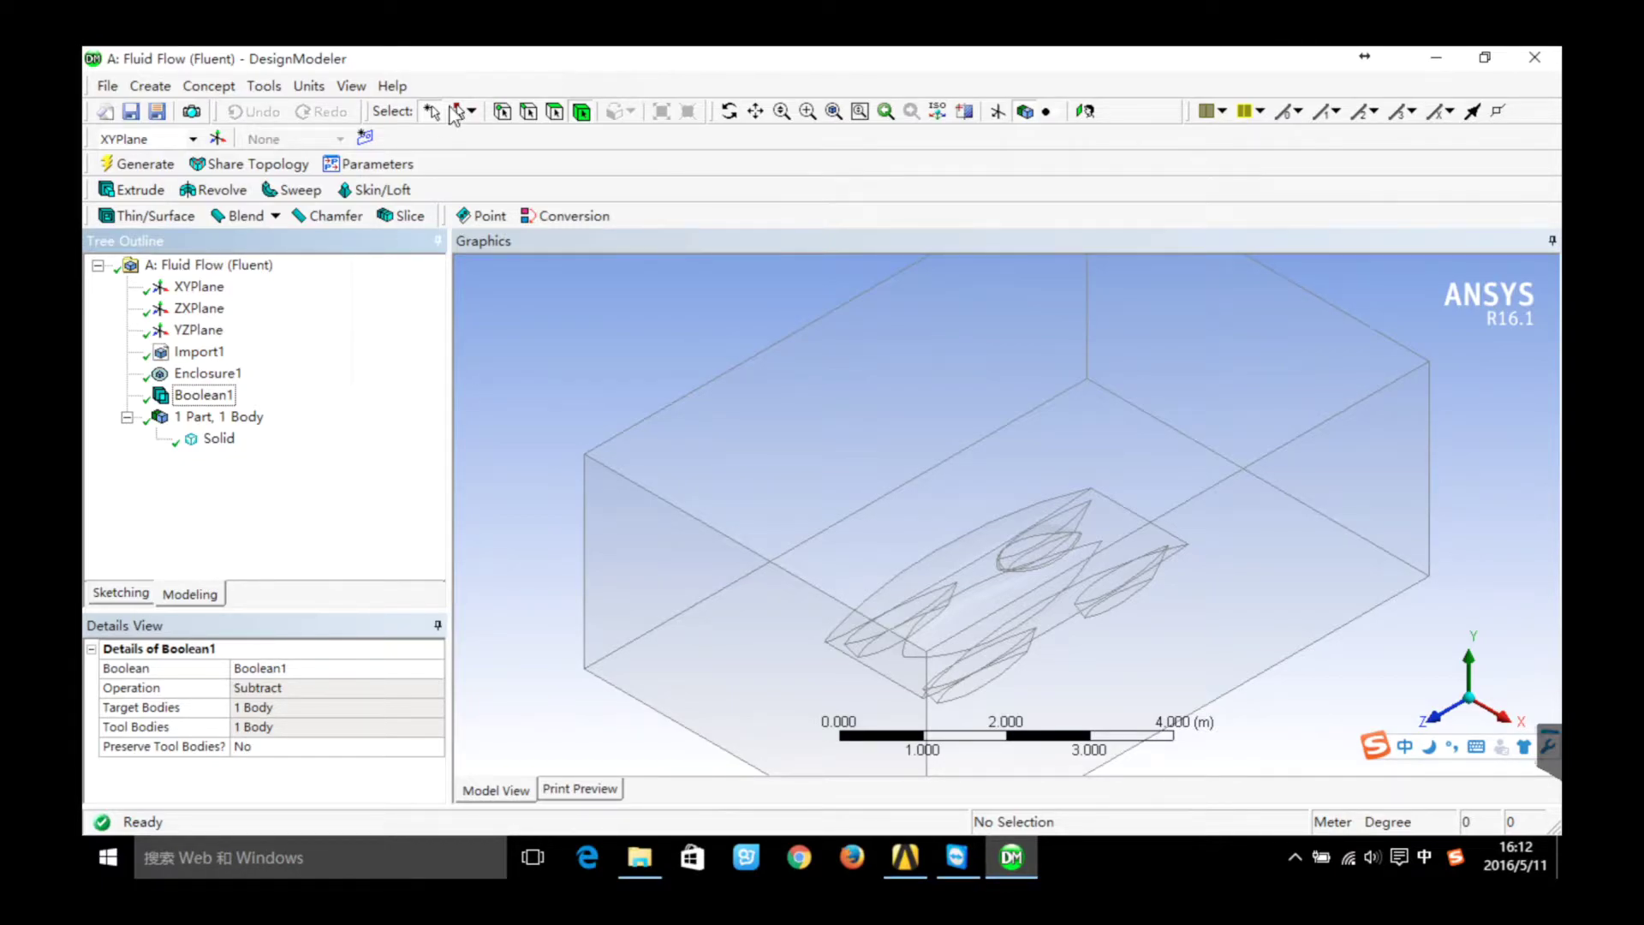
Return to the Workbench project and open the Mesh cell in Meshing
mouse_move(901, 870)
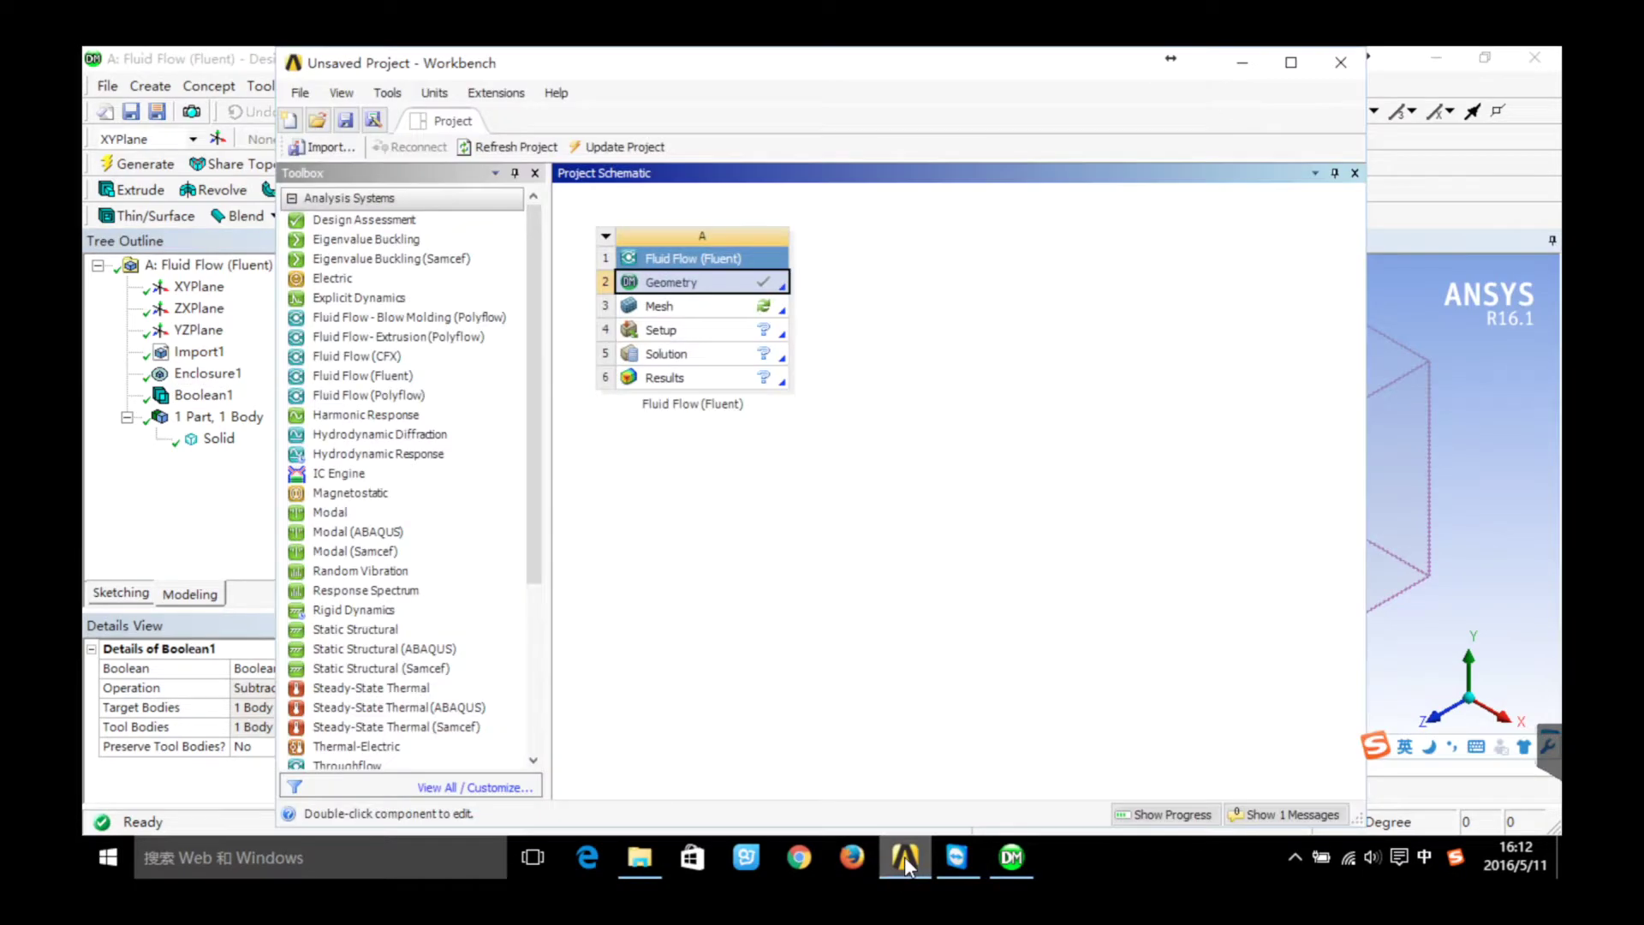
click(904, 856)
double_click(724, 311)
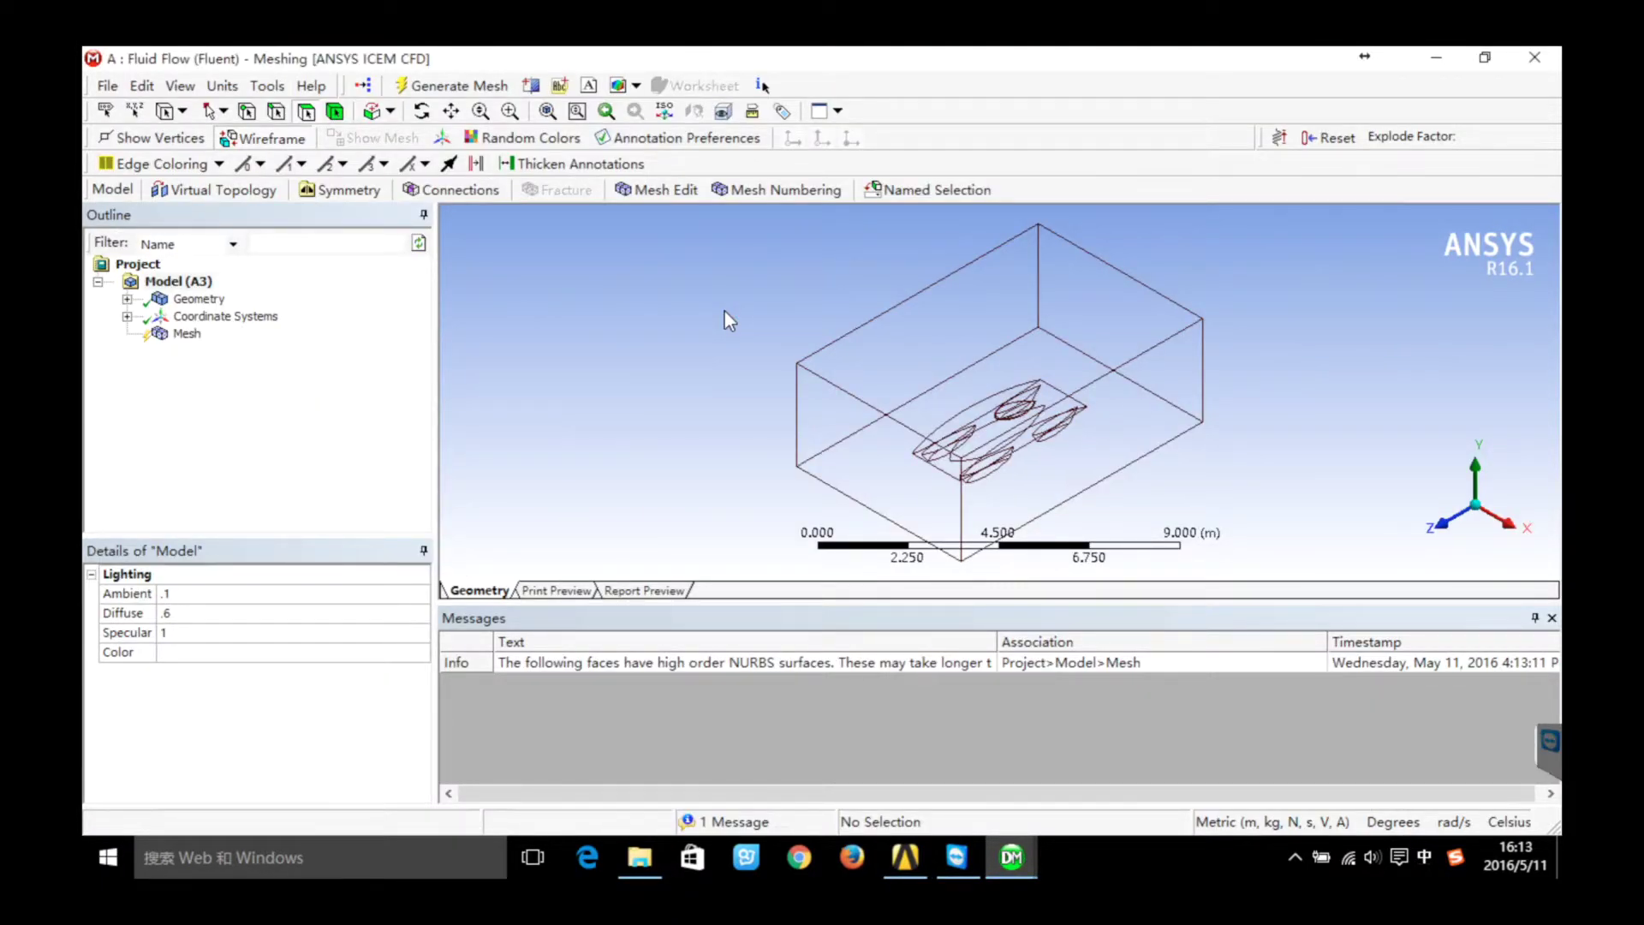
Expand the Mesh sizing details and keep Relevance Center at Coarse
click(187, 334)
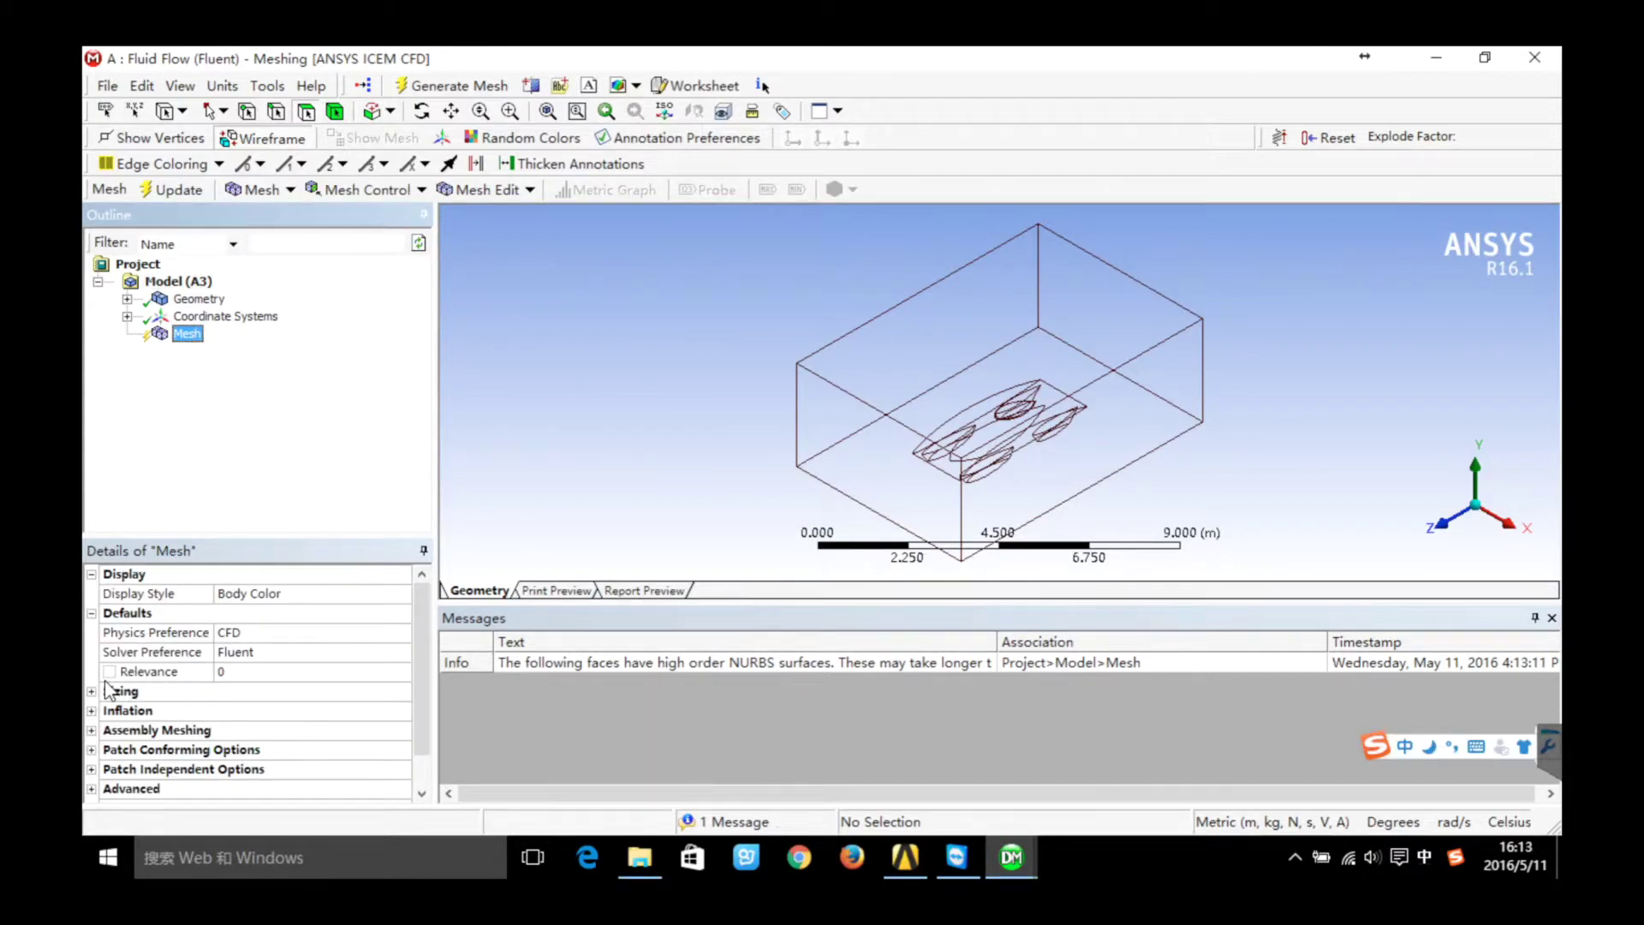
click(91, 691)
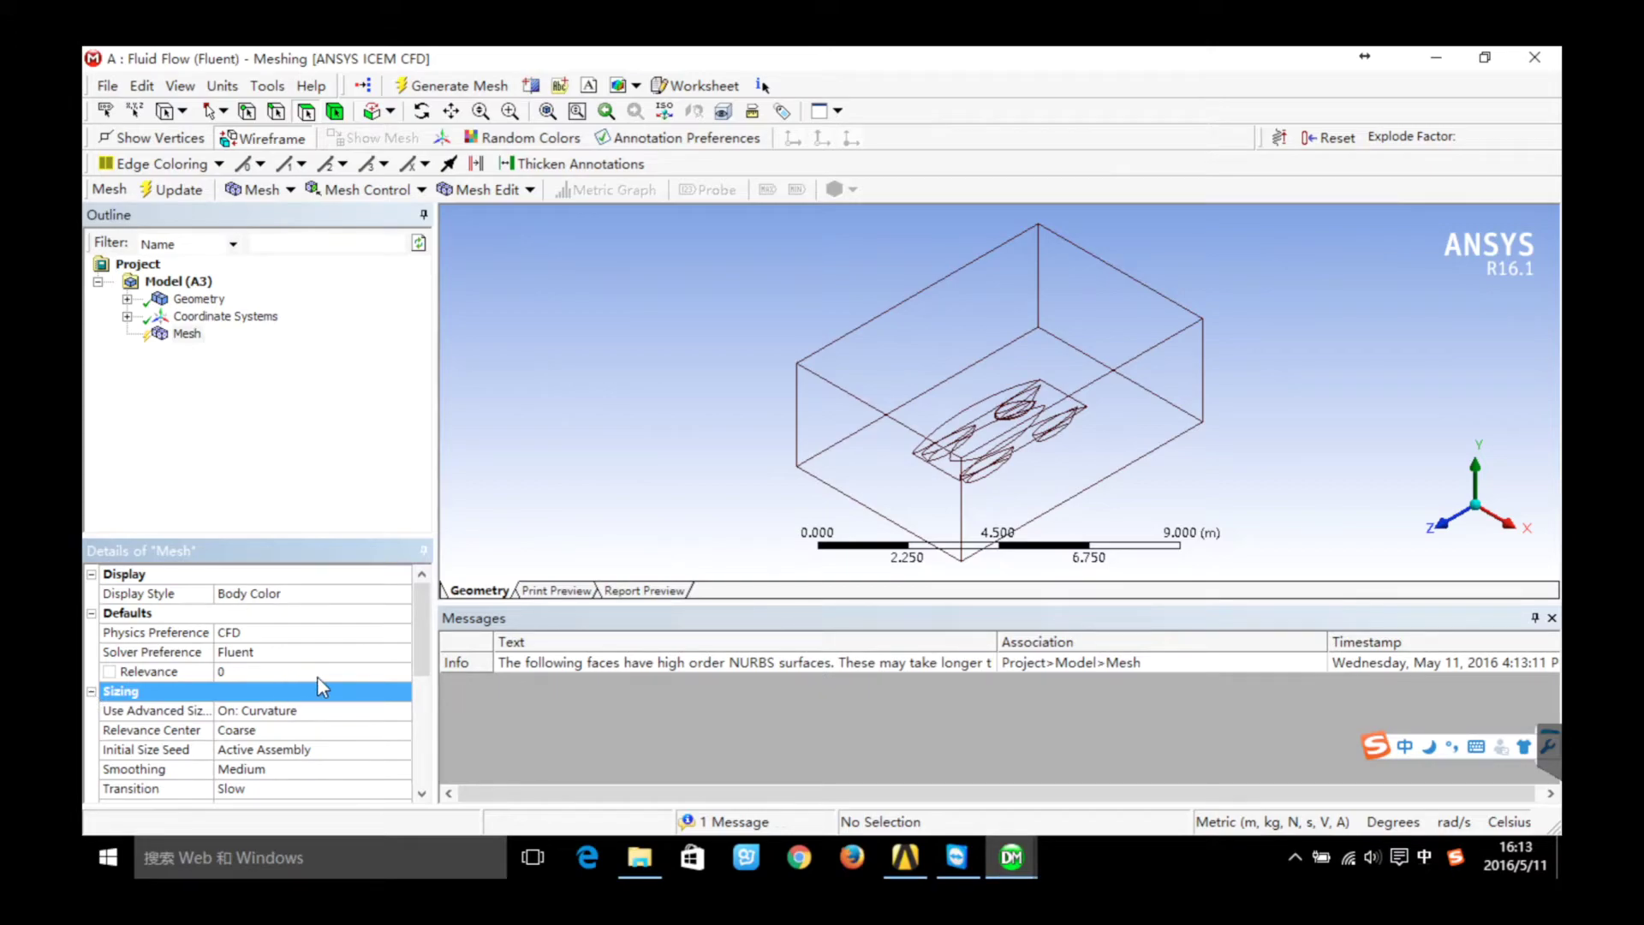
click(328, 730)
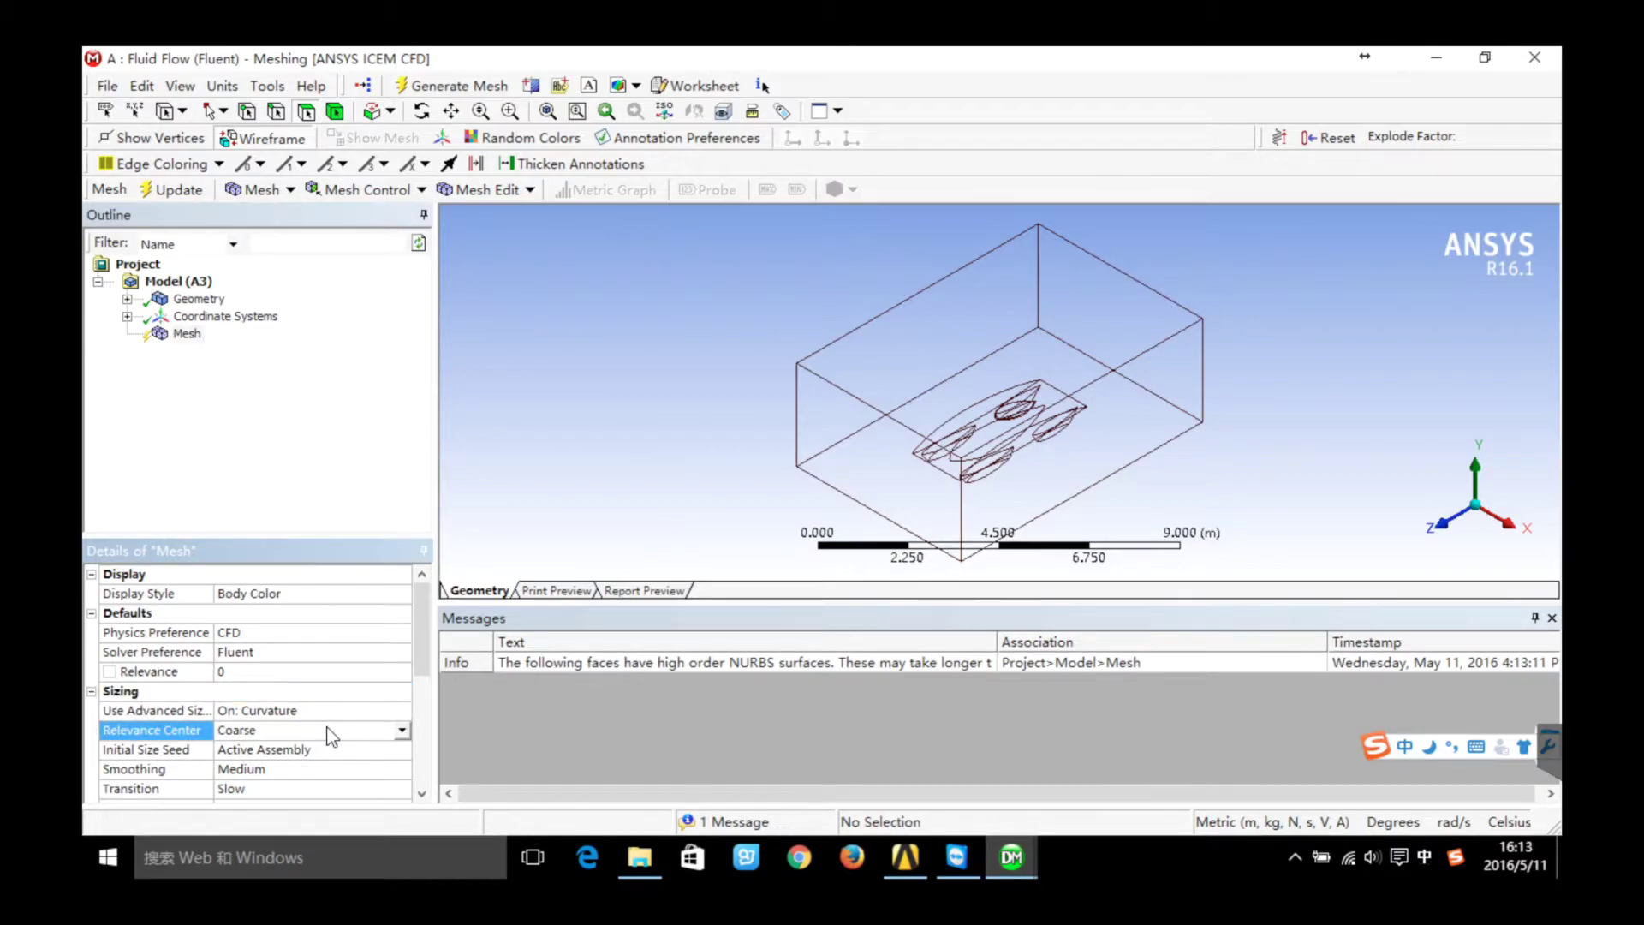
click(328, 730)
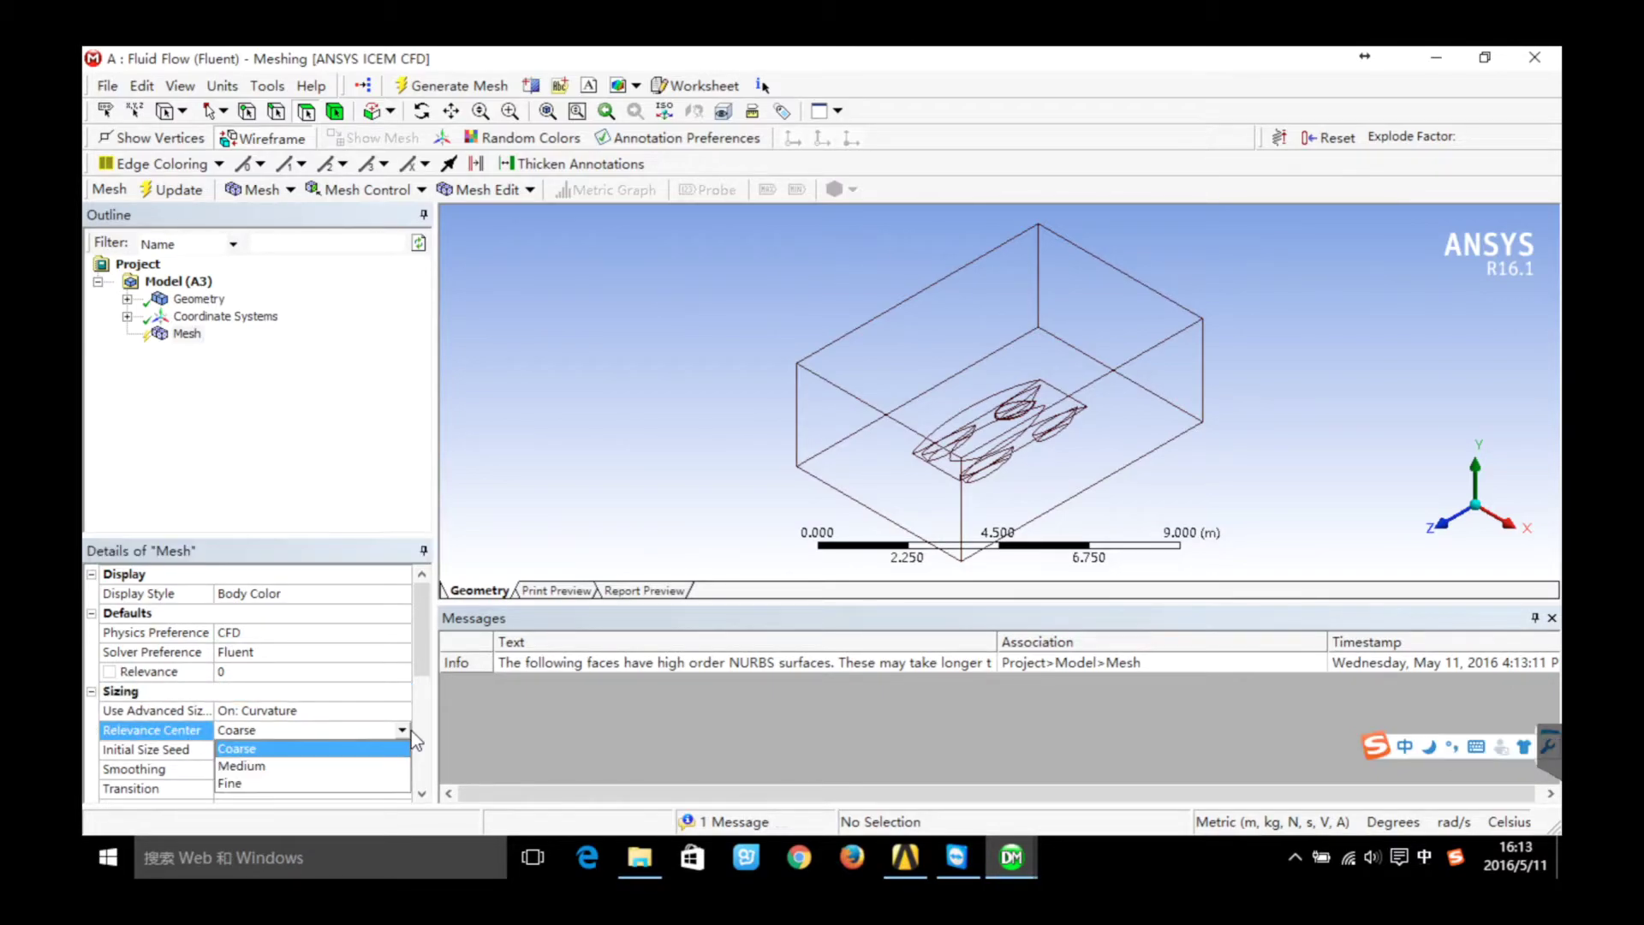
click(347, 756)
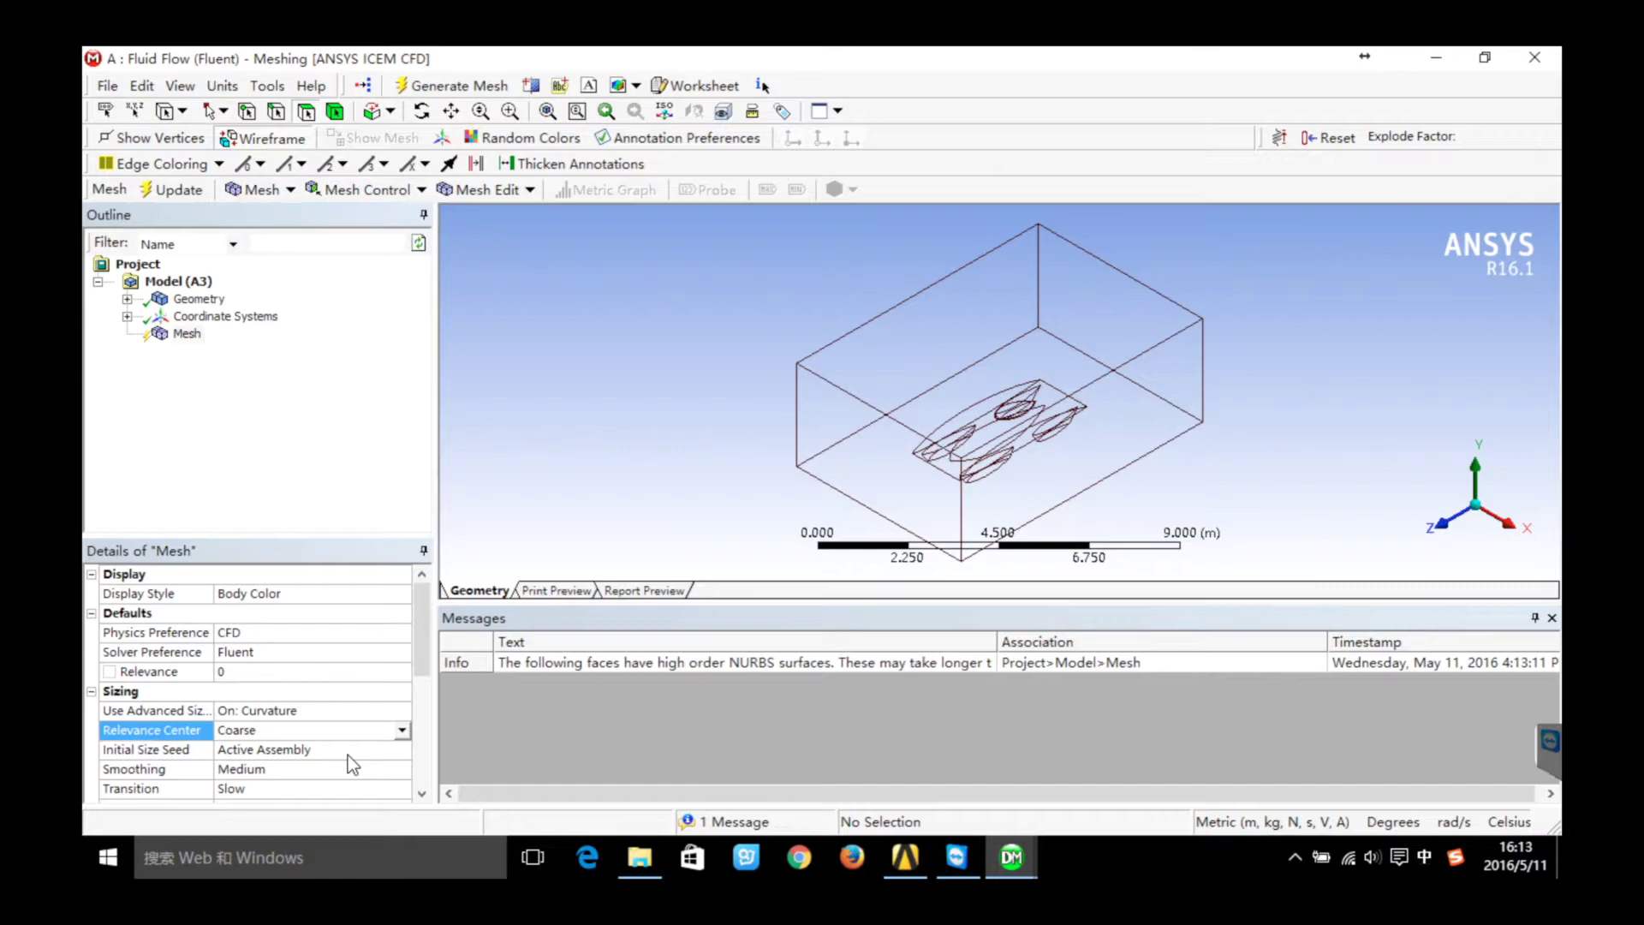
right_click(185, 336)
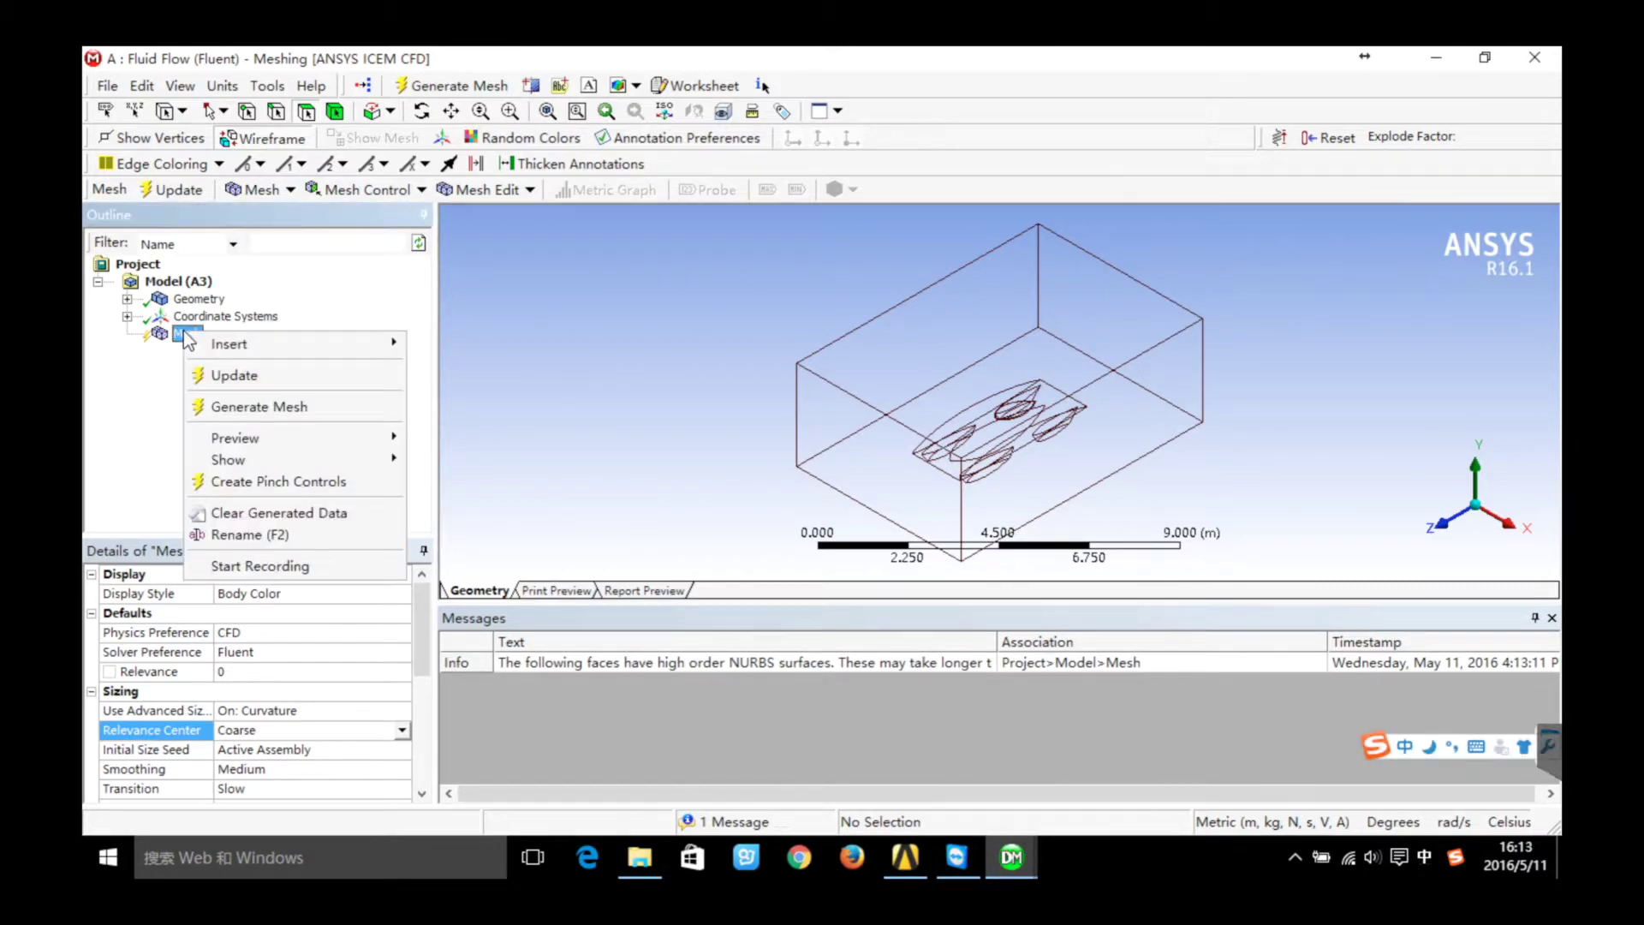
Generate the tetrahedral volume mesh, then select one end face of the enclosure
click(254, 406)
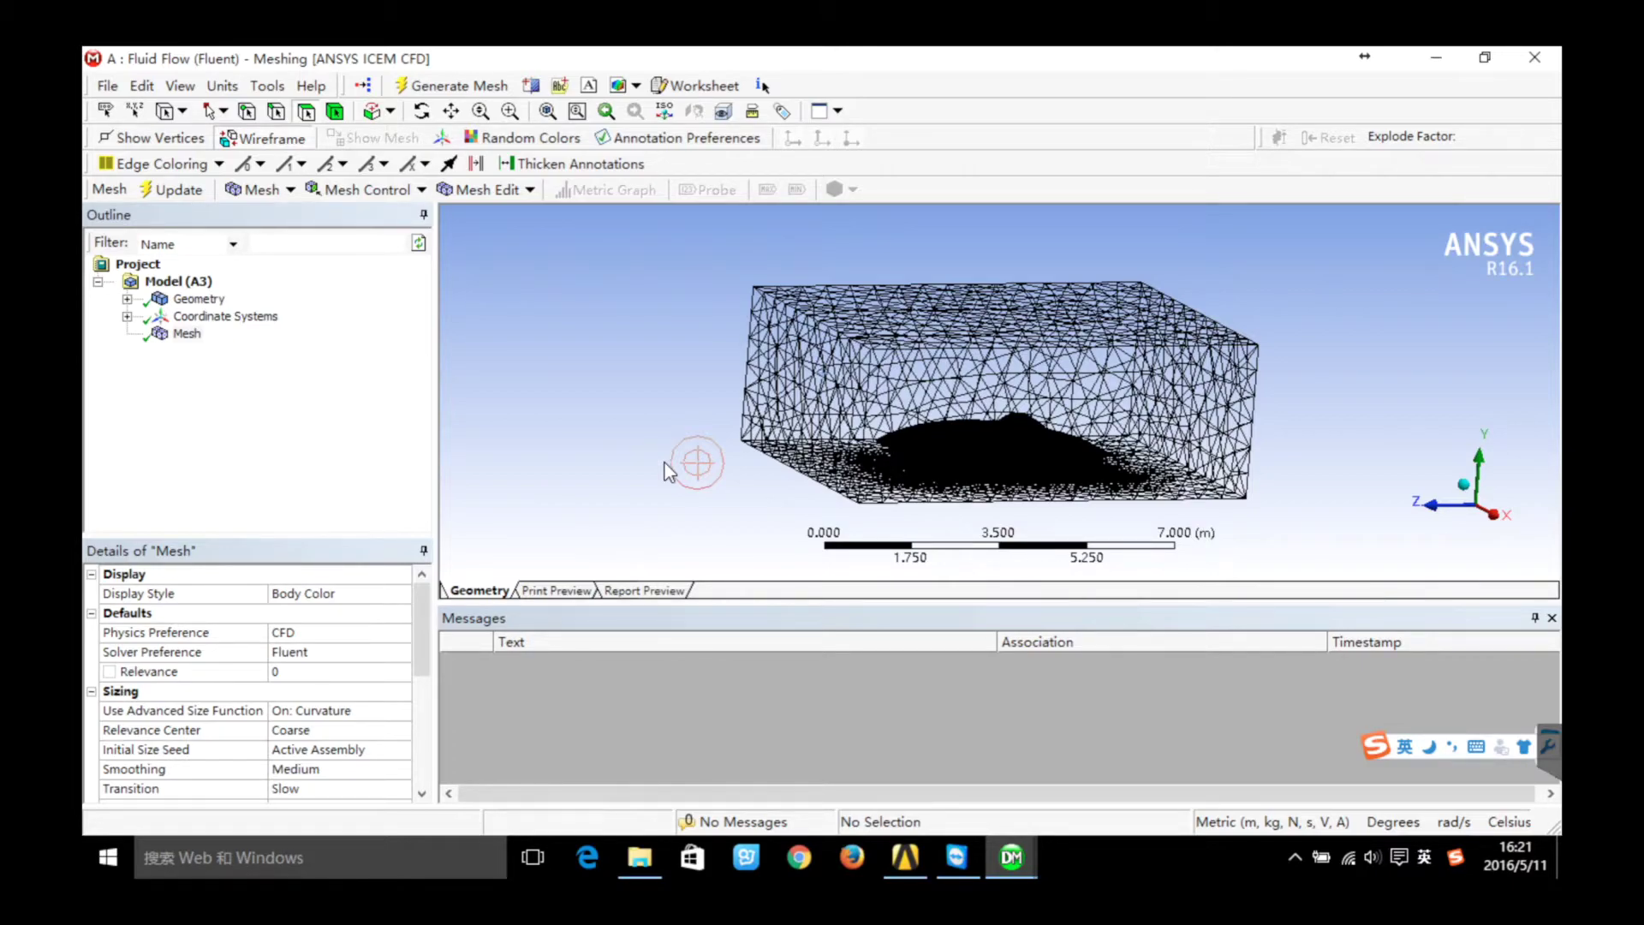
click(771, 407)
Create a named selection 'inlet' for the selected end face
right_click(770, 407)
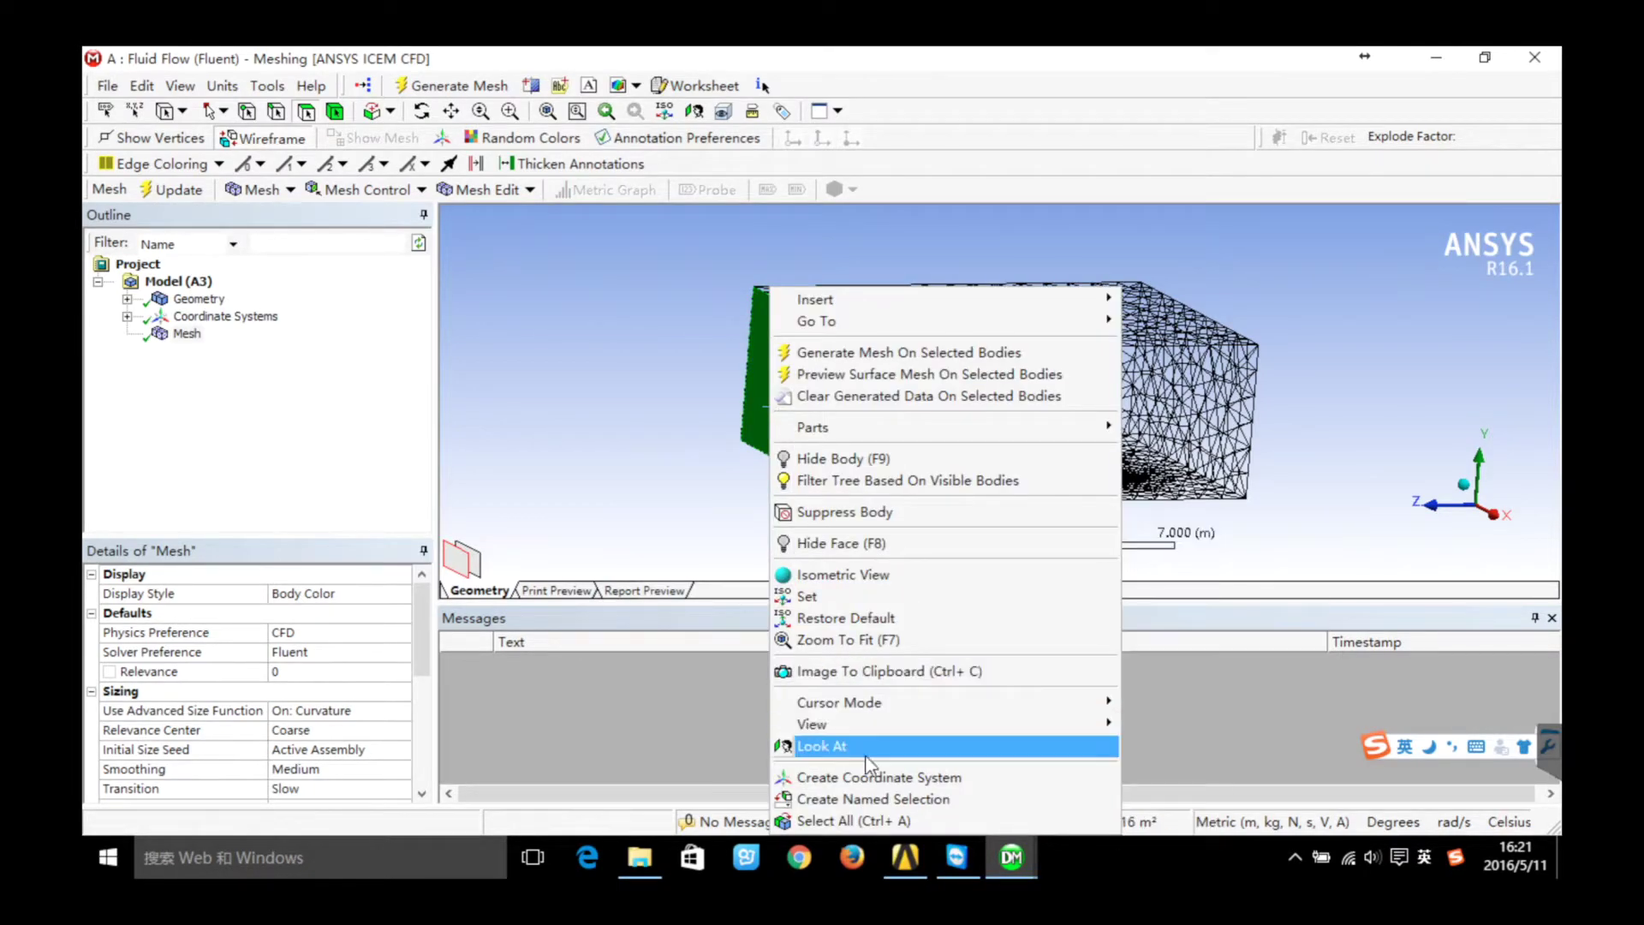
click(885, 797)
text(inlet)
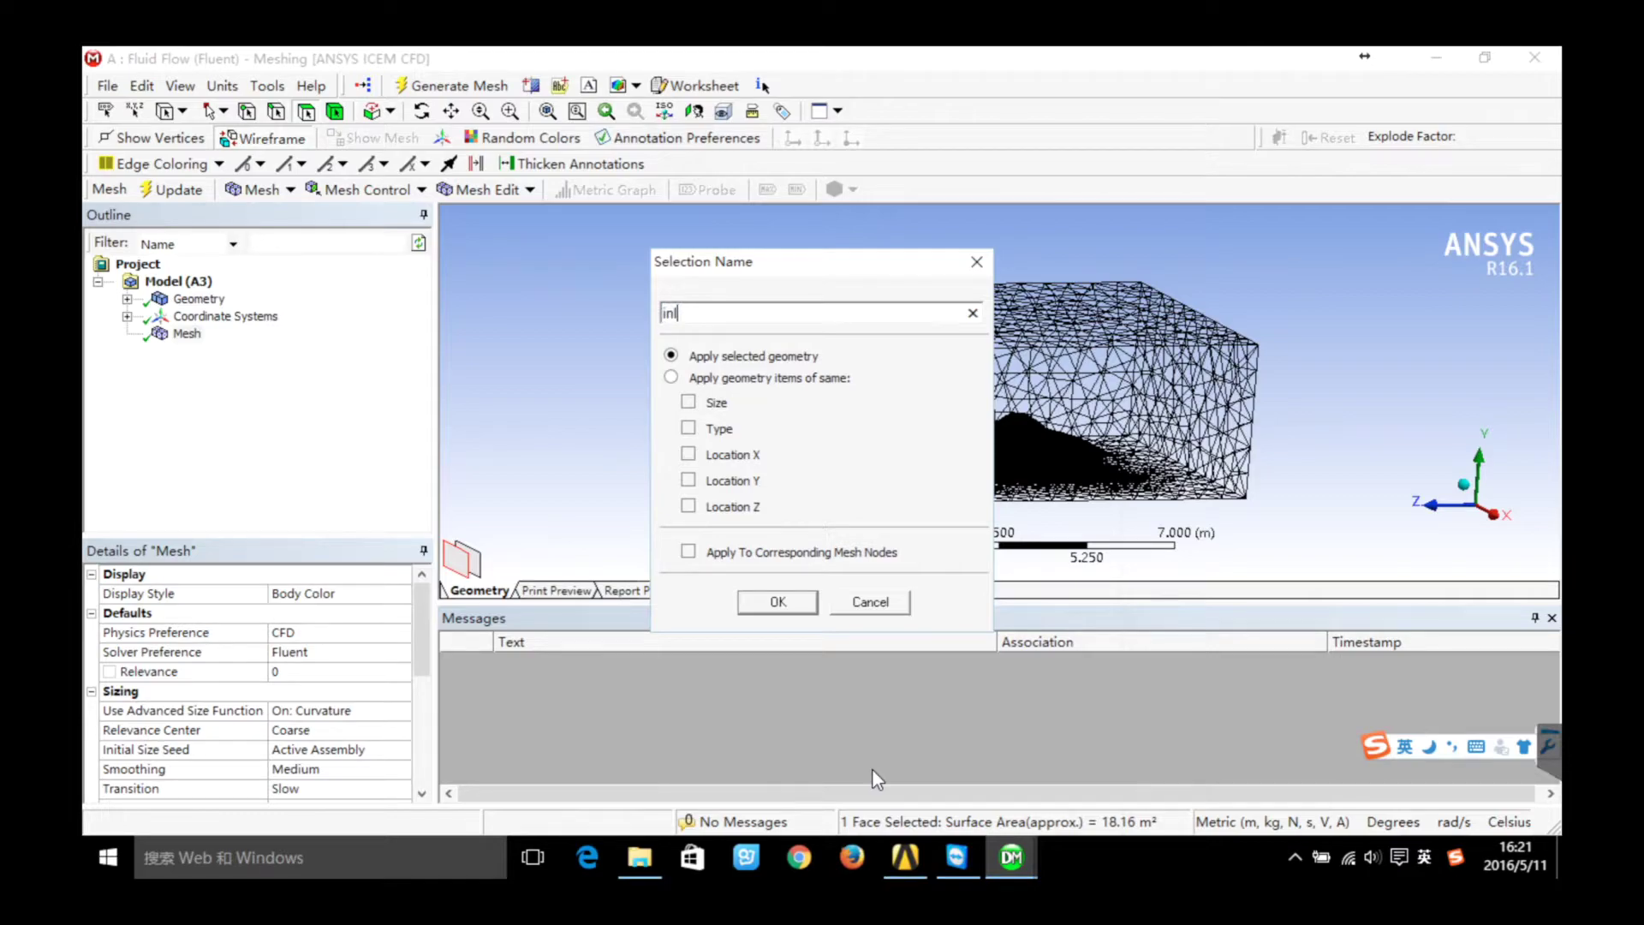
click(771, 603)
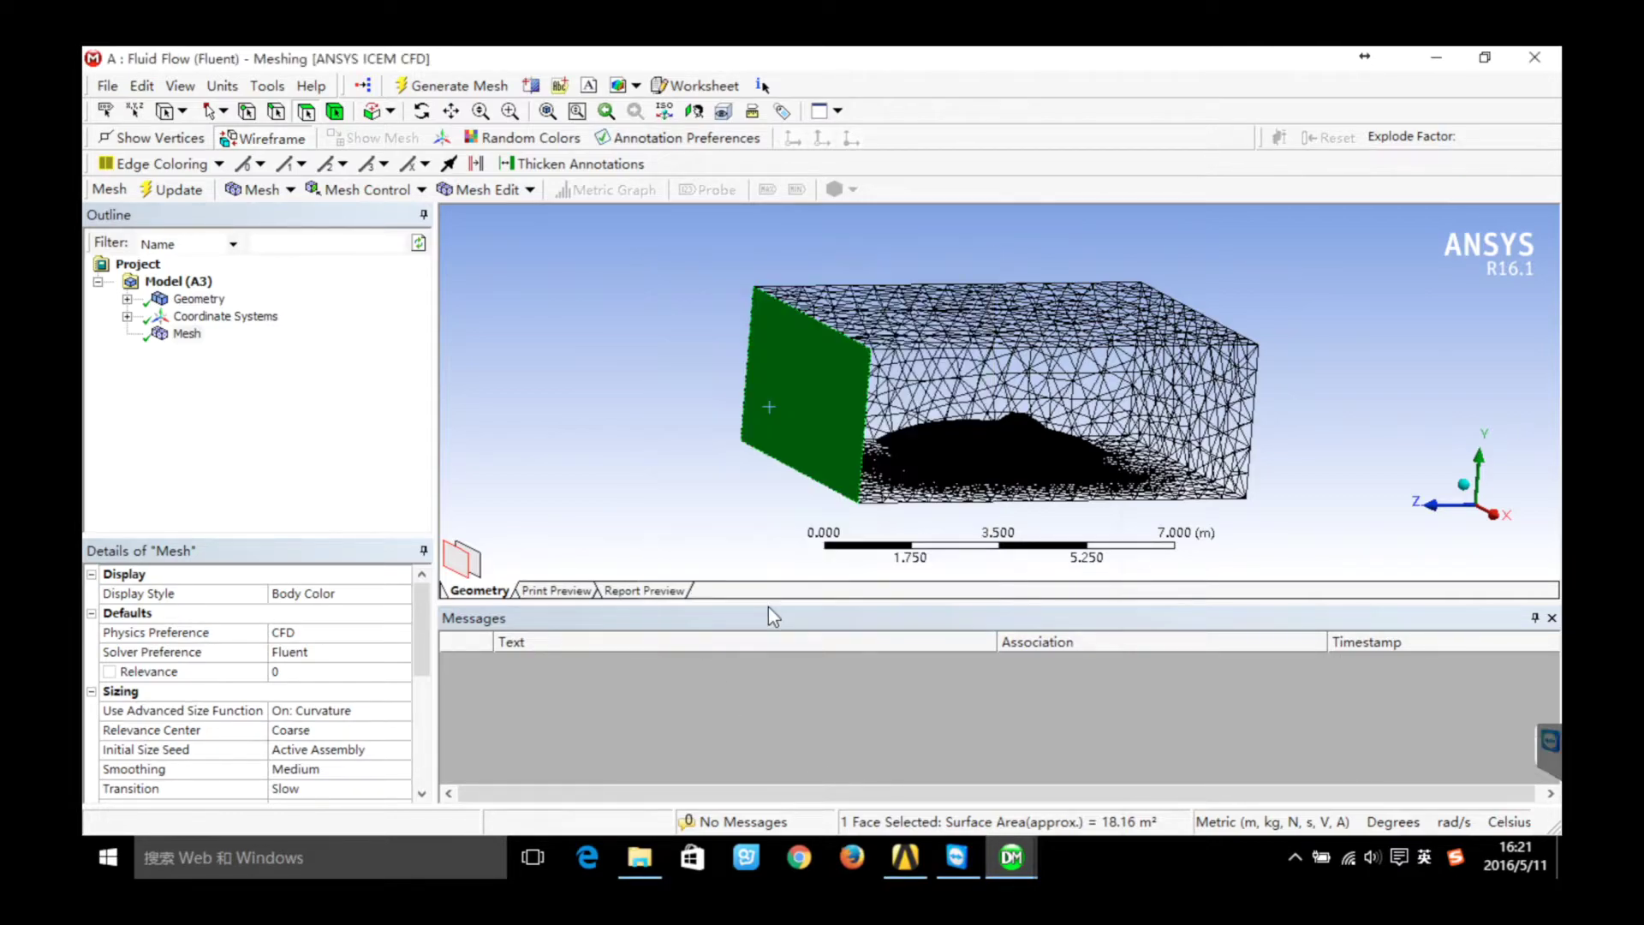
Name the opposite end face of the enclosure 'outlet'
mouse_move(1080, 511)
middle_down()
mouse_move(1061, 493)
mouse_move(945, 488)
mouse_move(1064, 459)
middle_up()
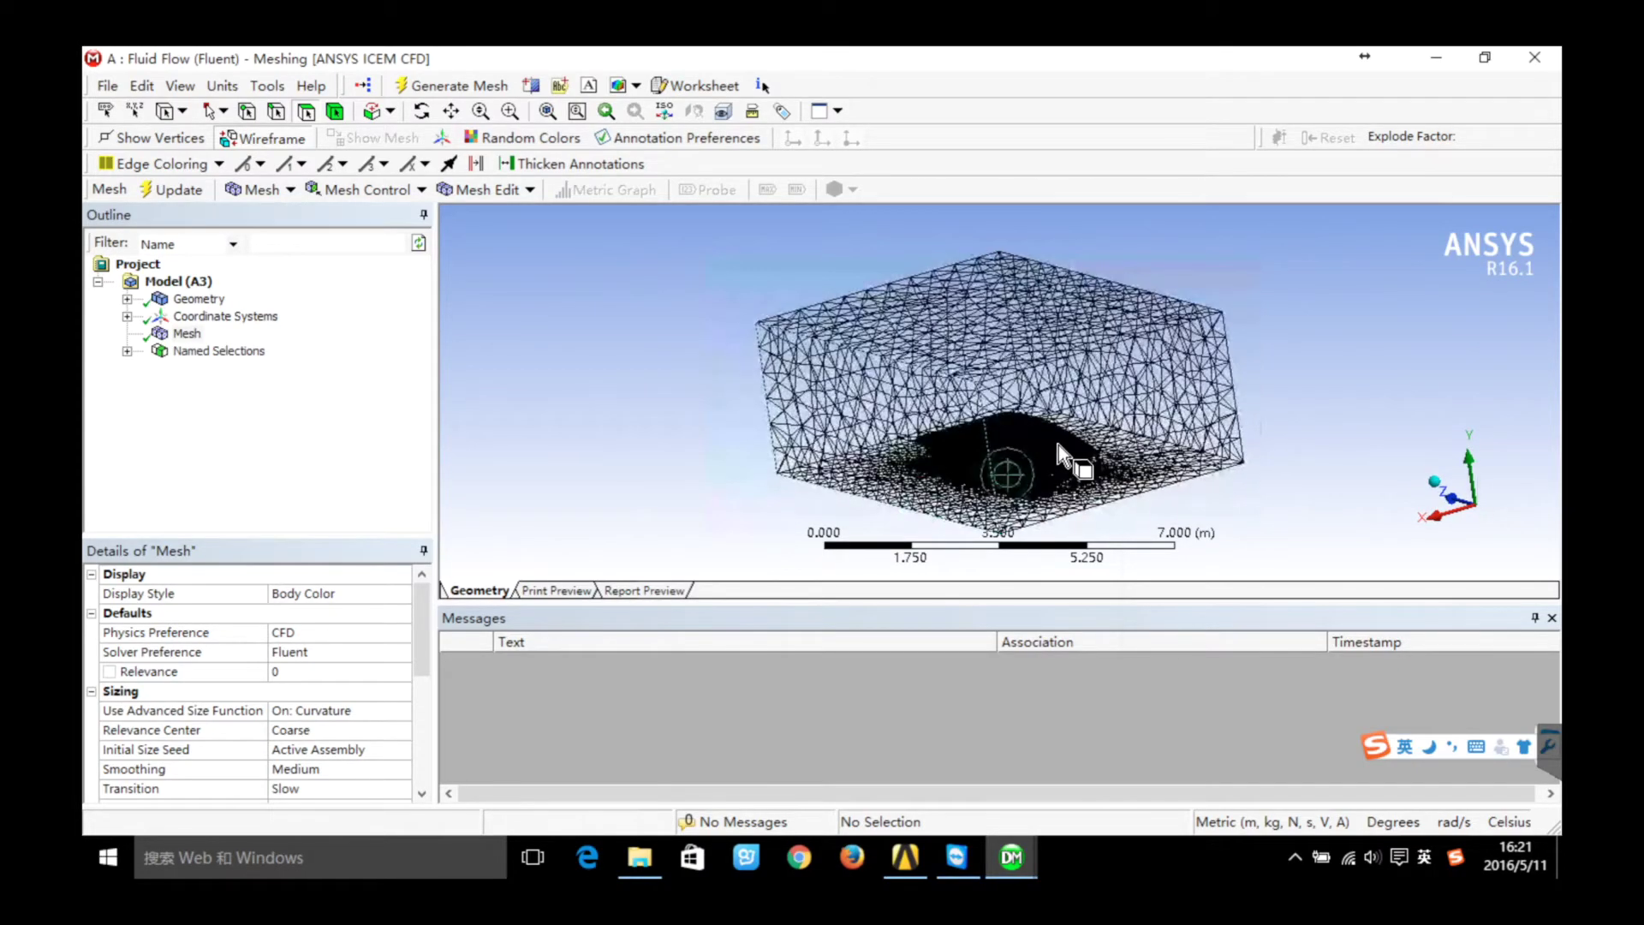
click(1091, 432)
right_click(1091, 432)
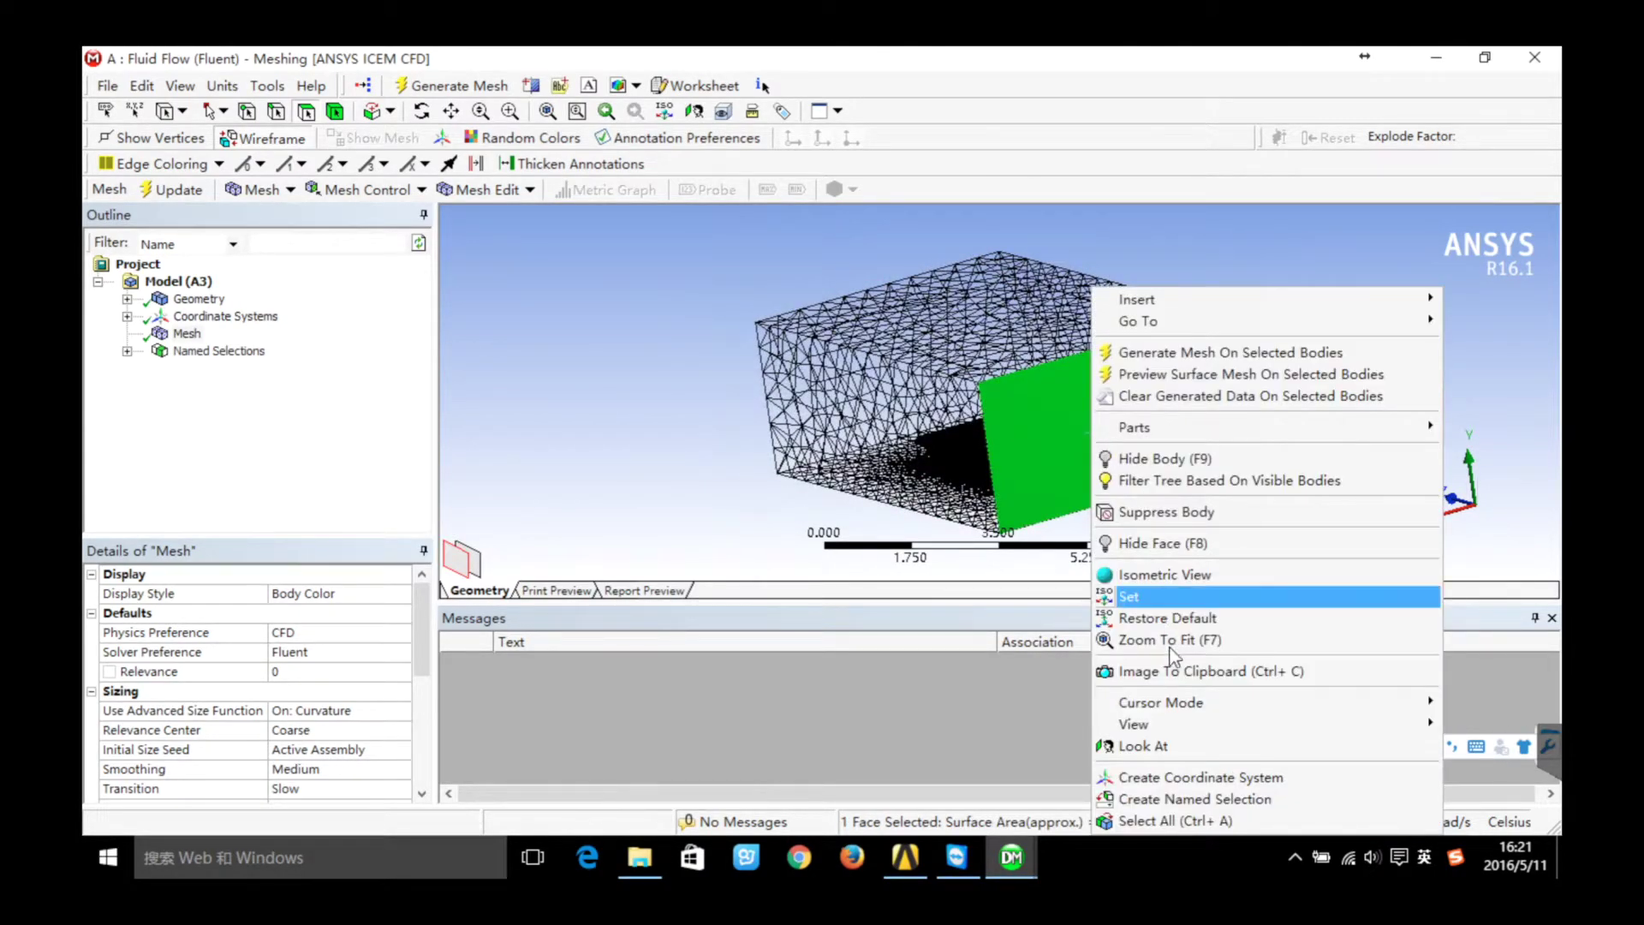
click(1184, 795)
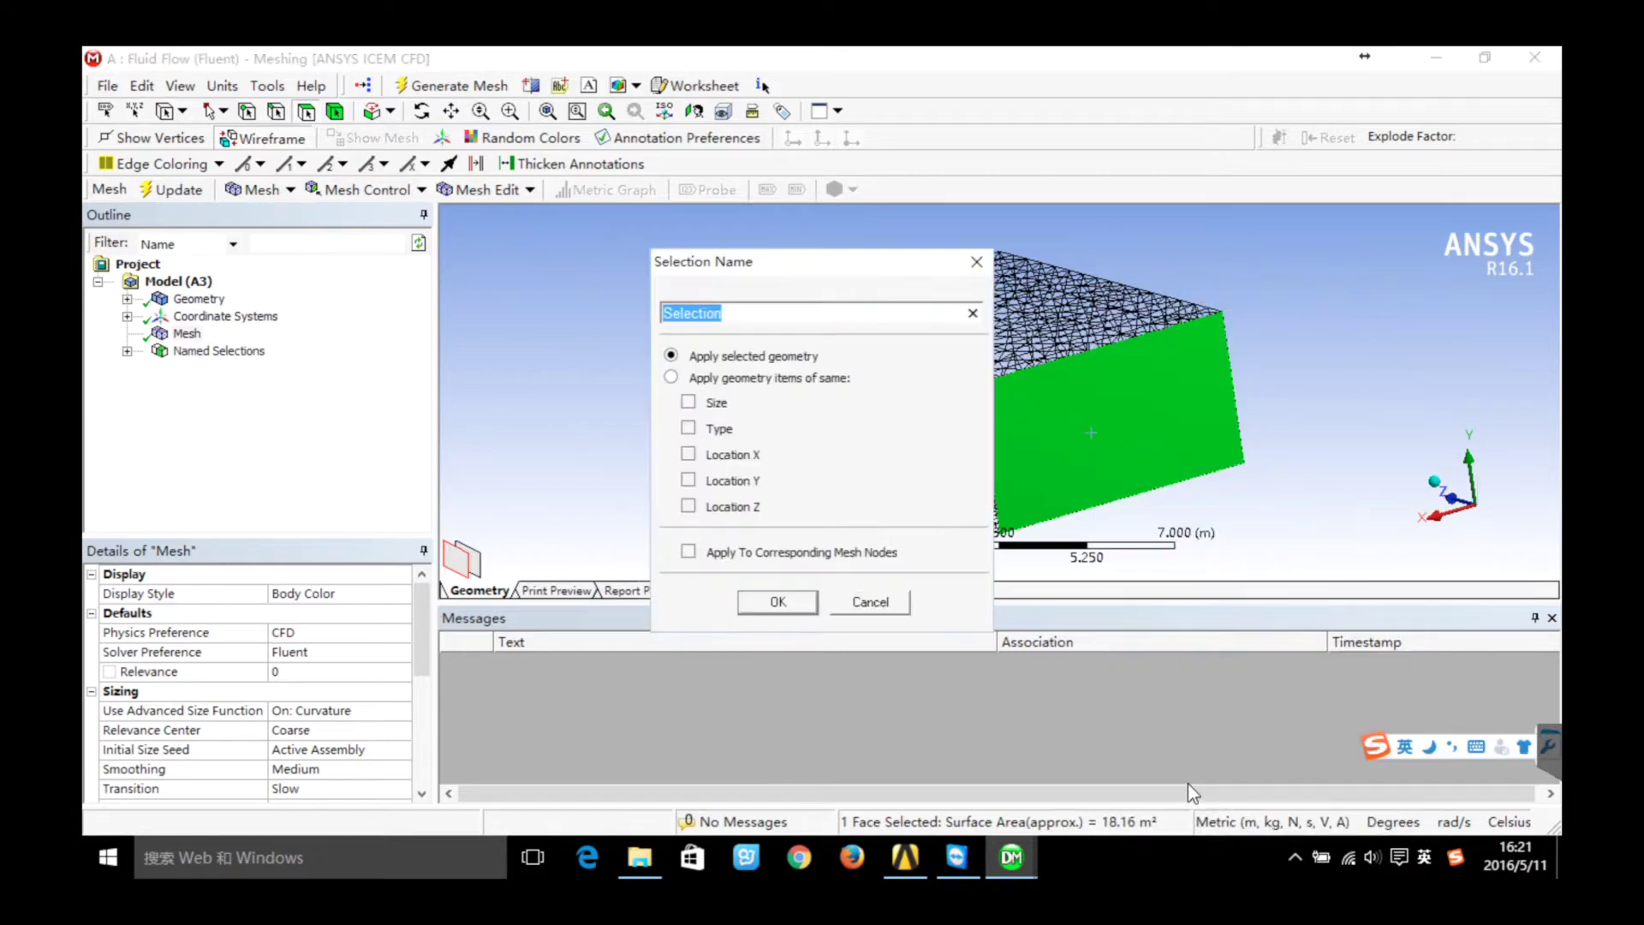
text(outlet)
click(780, 603)
Select the side, top and far side faces of the enclosure together
click(876, 455)
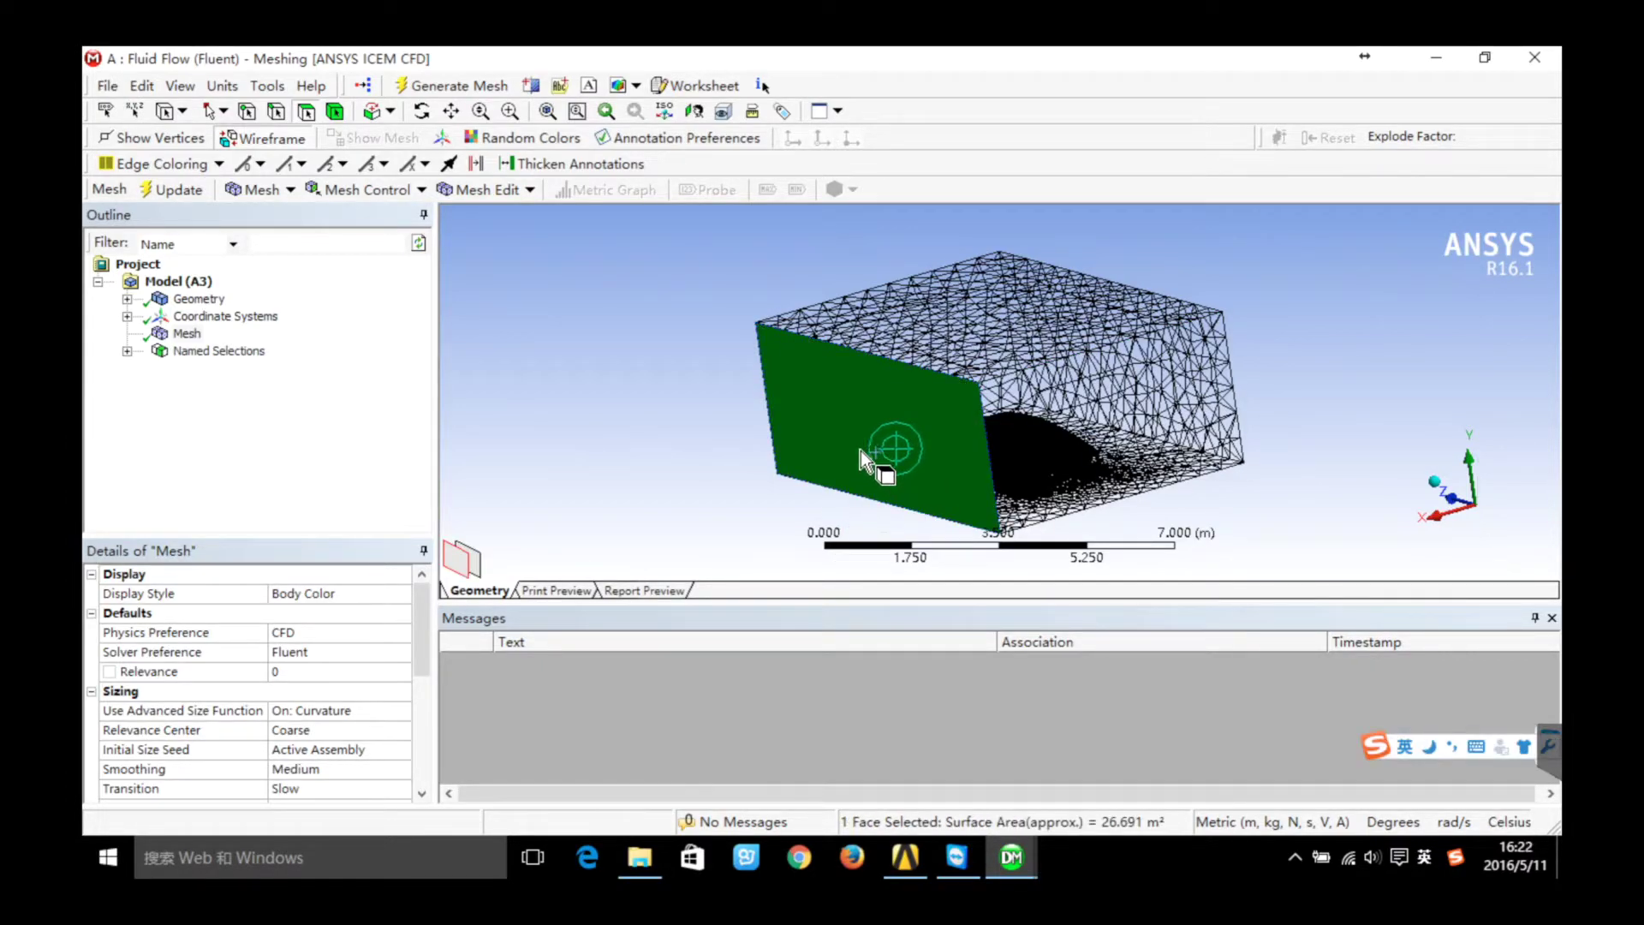
ctrl+click(965, 329)
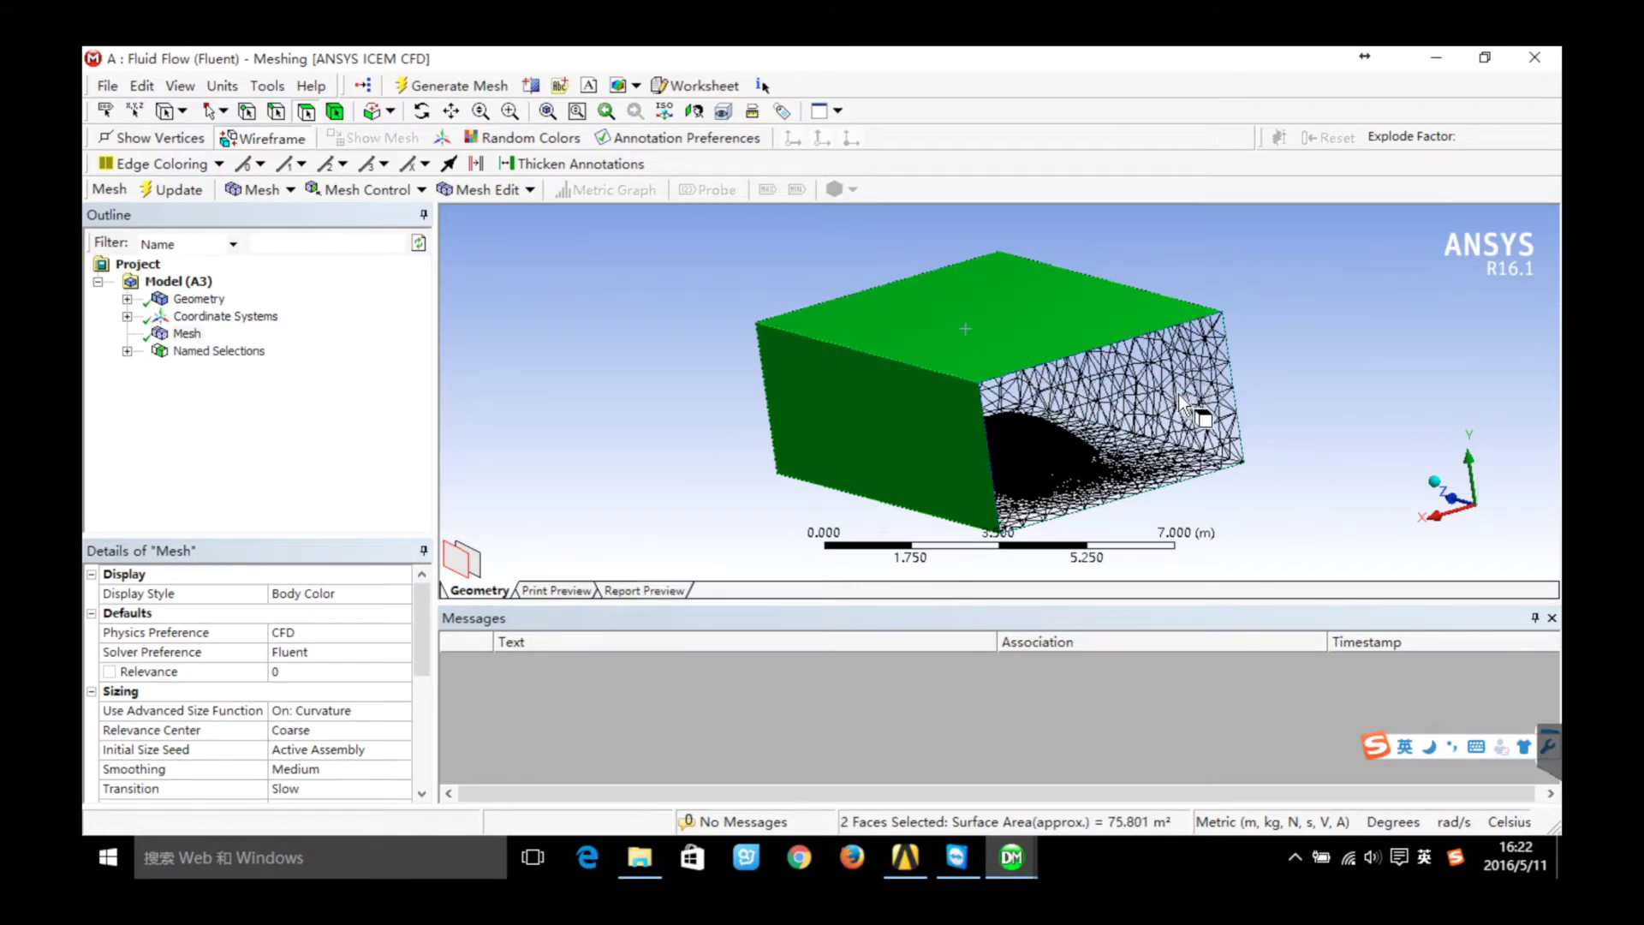
middle_drag(1224, 390, 1015, 402)
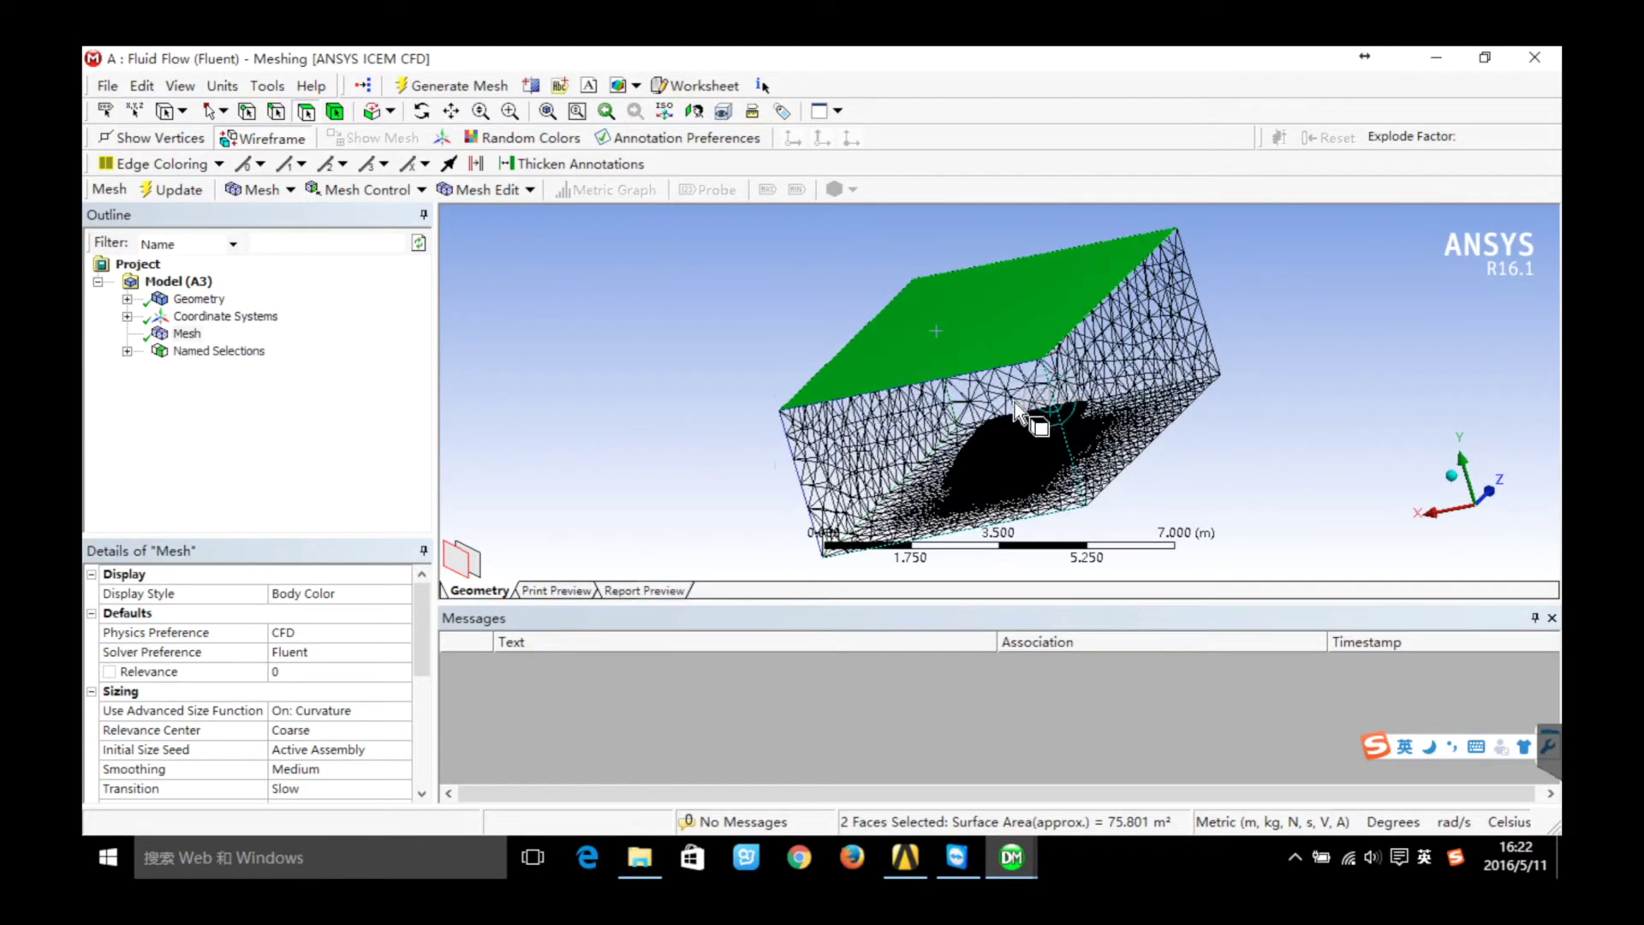
ctrl+click(1121, 361)
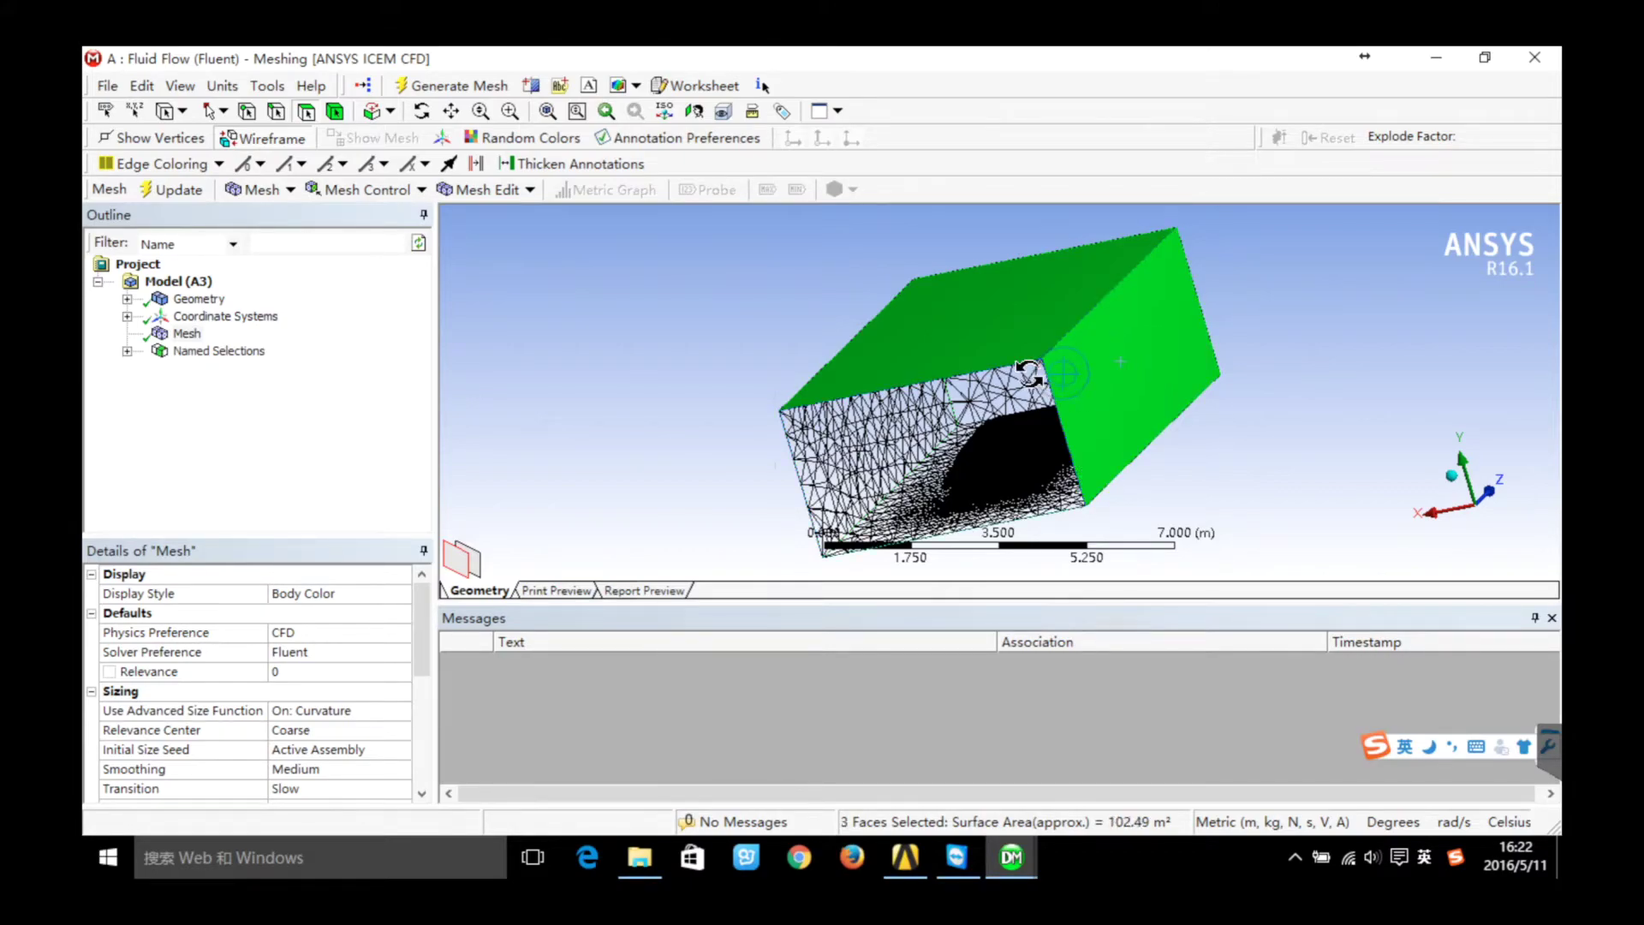
middle_drag(1122, 362, 1053, 341)
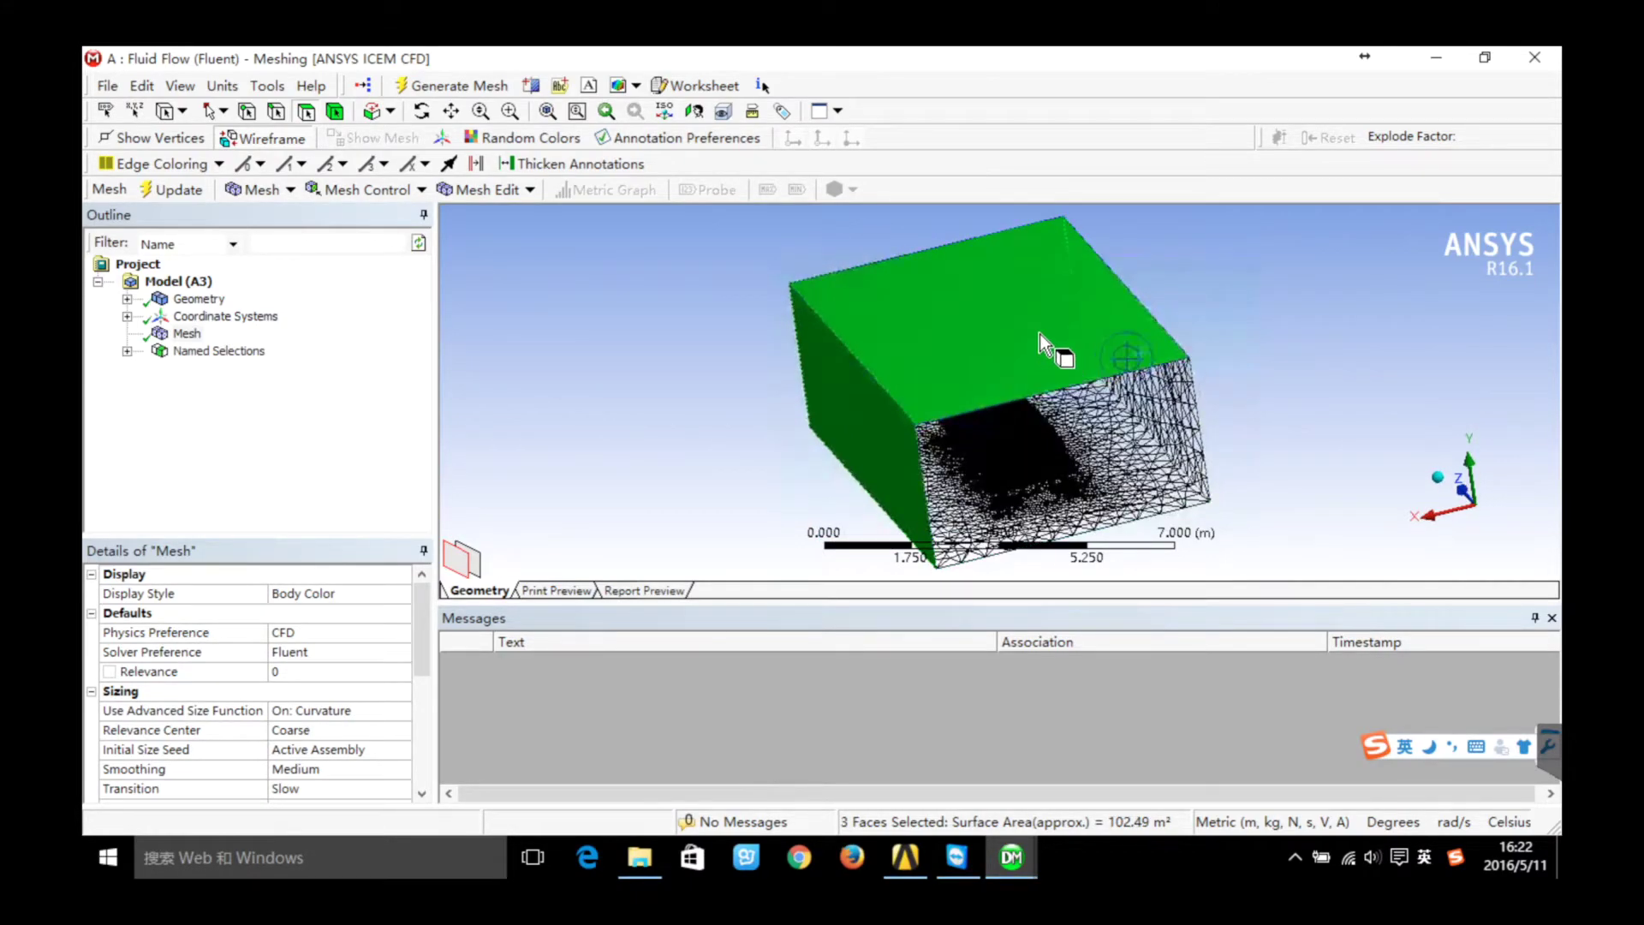
Name the three selected outer wall faces 'movingwall'
right_click(1026, 329)
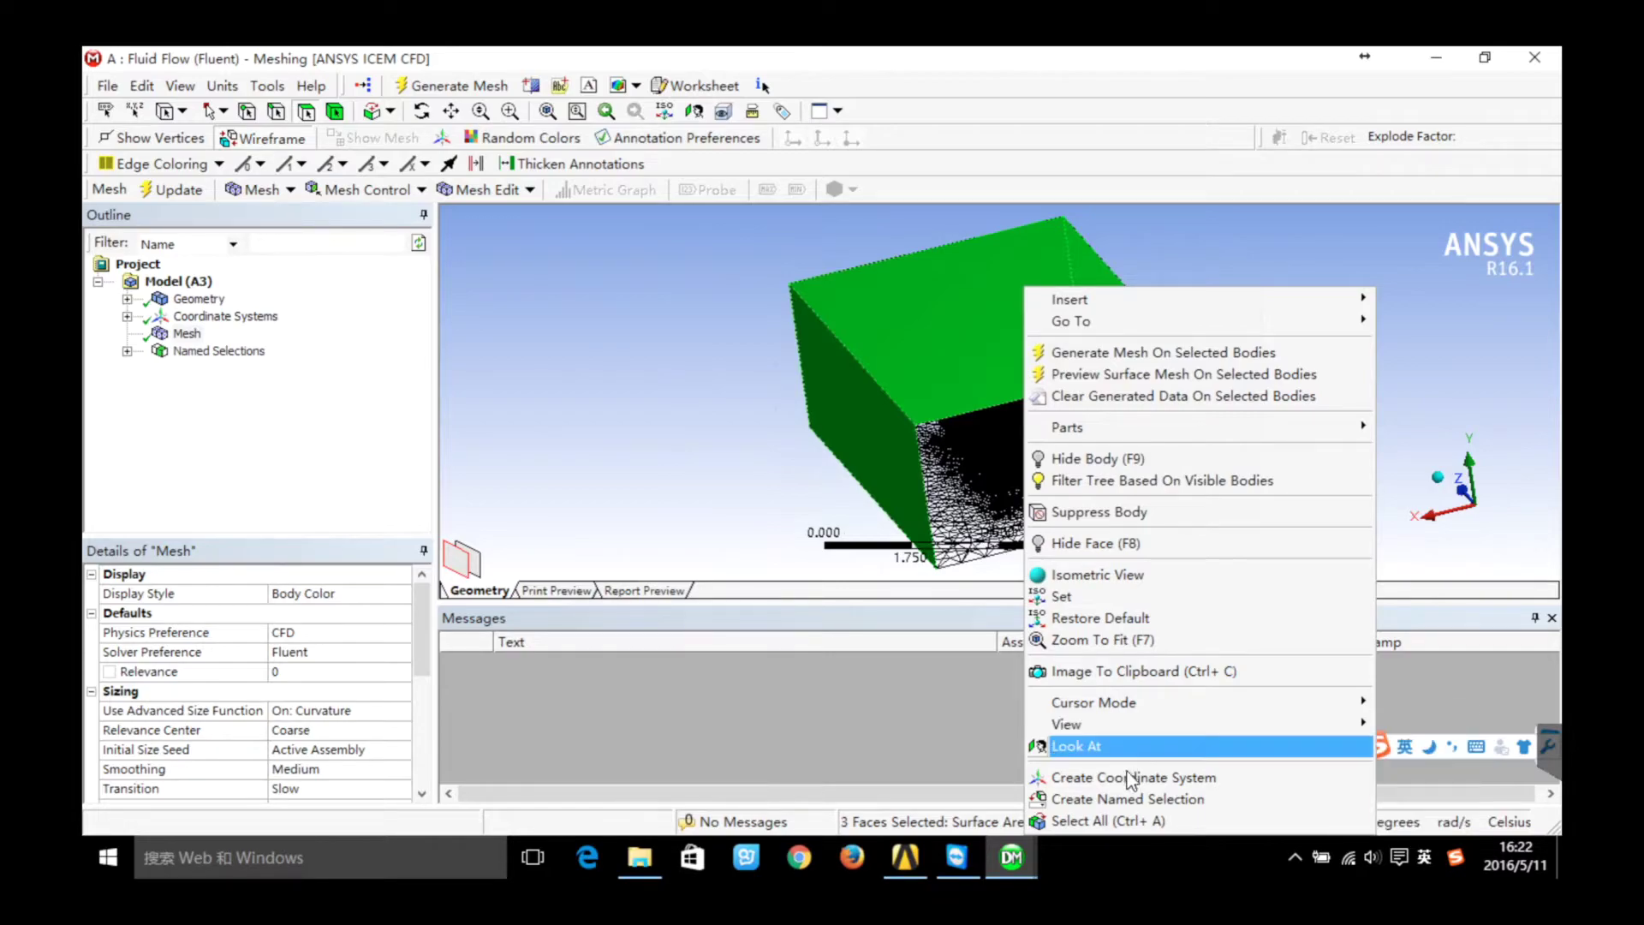
click(1132, 799)
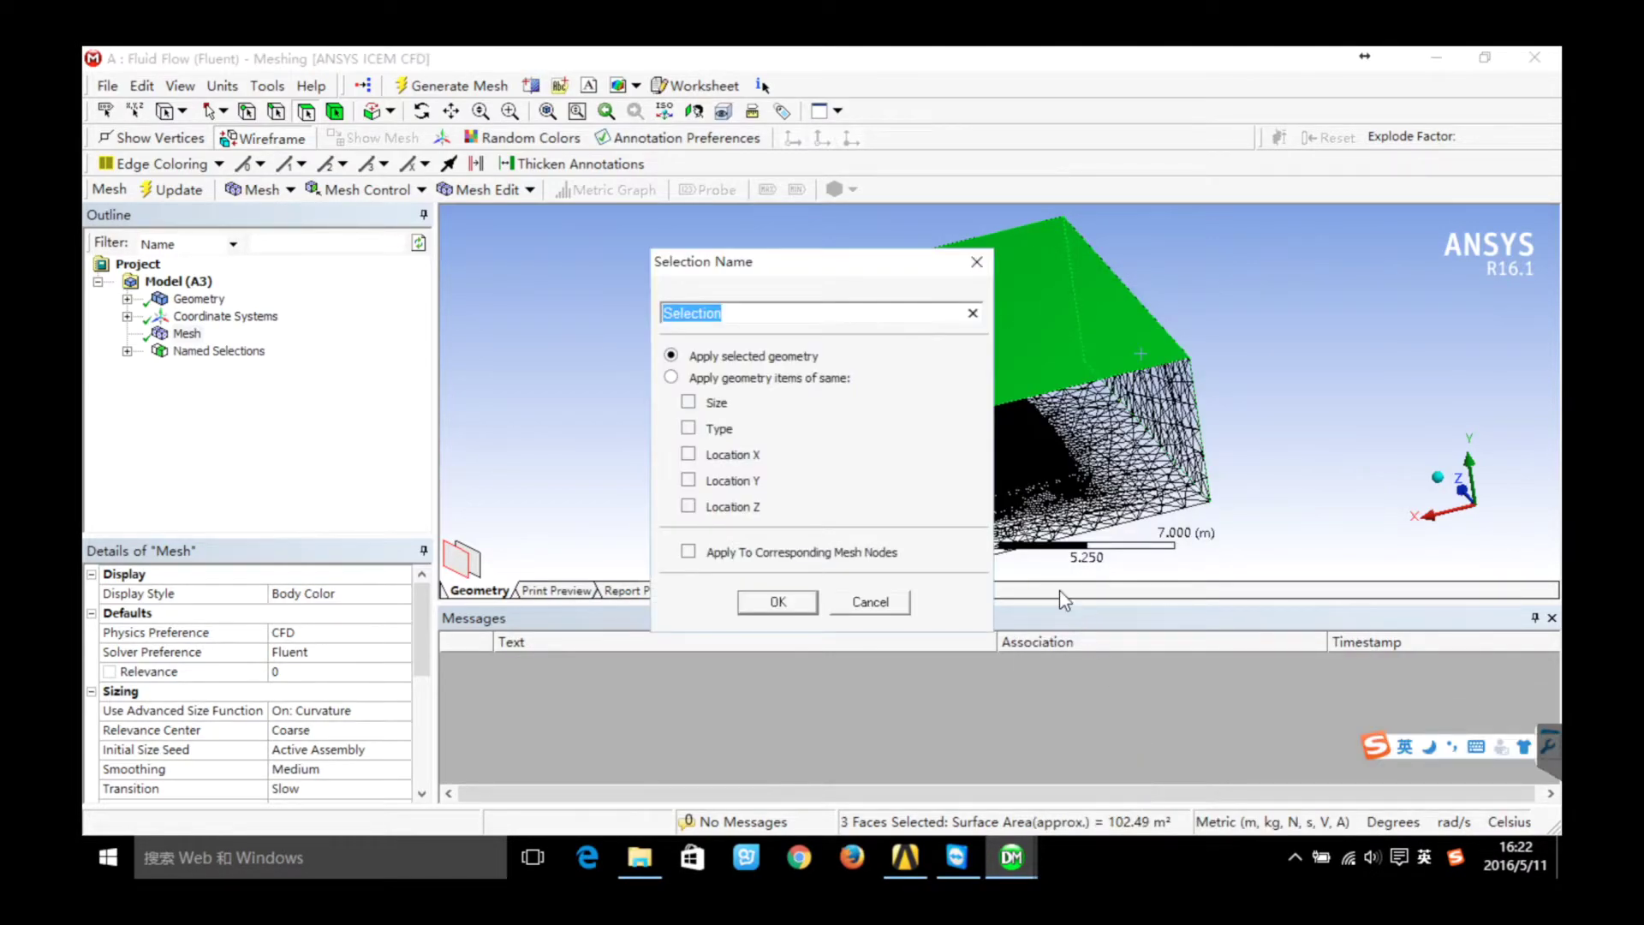
text(movingwall)
click(777, 602)
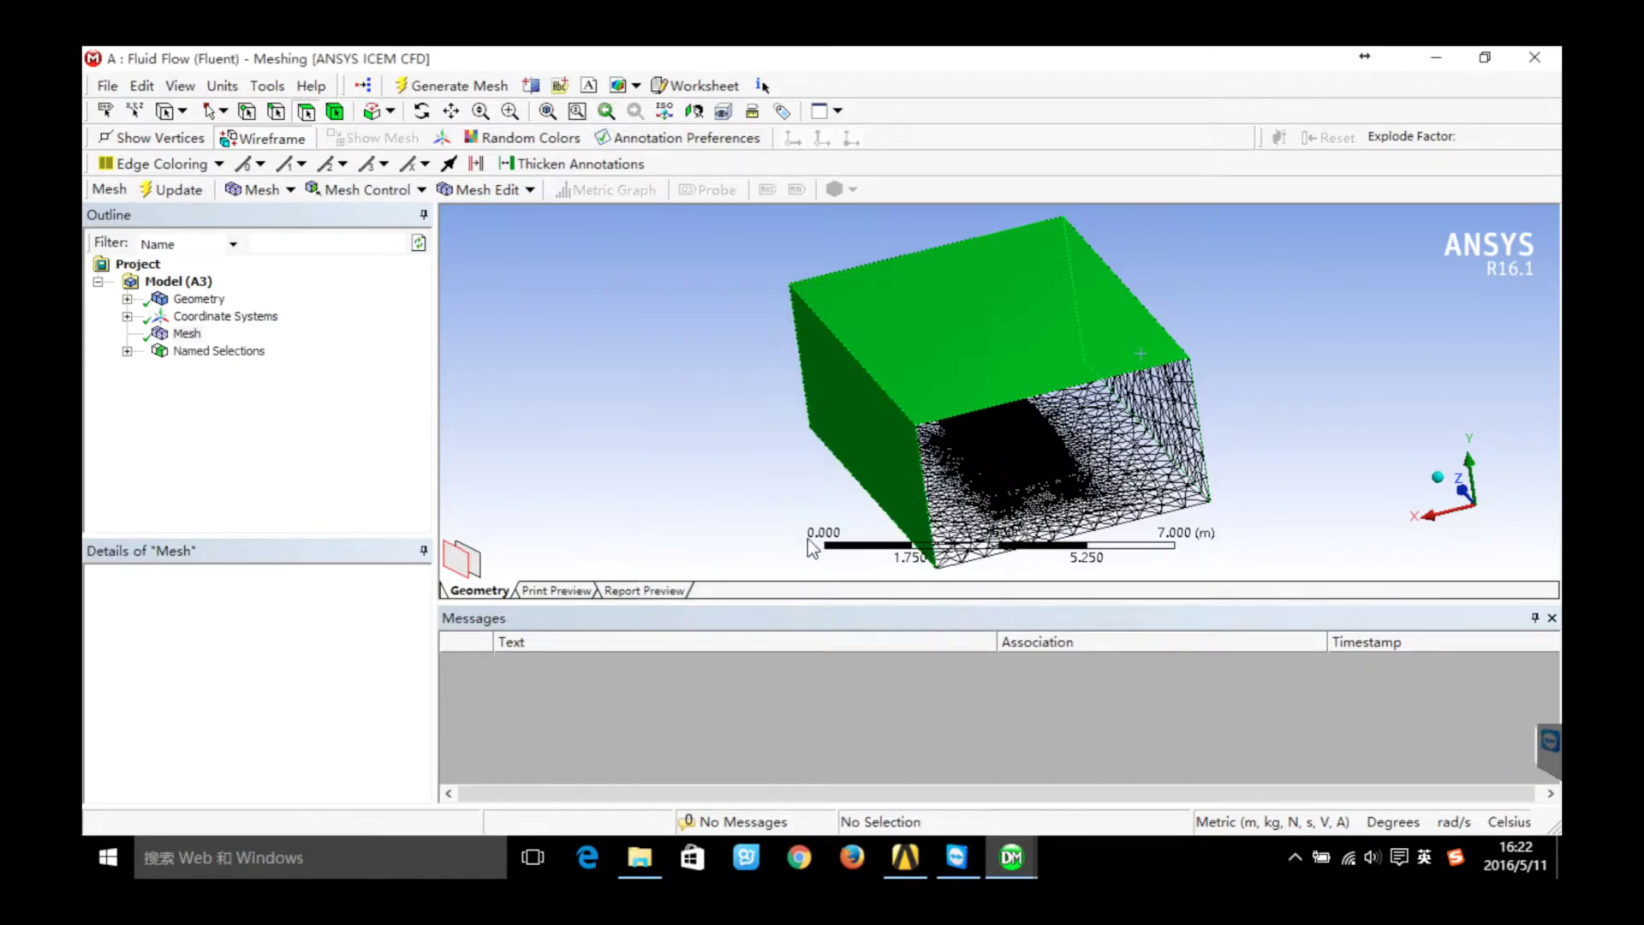
Create a named selection 'ground' for the domain's bottom face
middle_drag(808, 537, 931, 442)
click(909, 418)
right_click(912, 408)
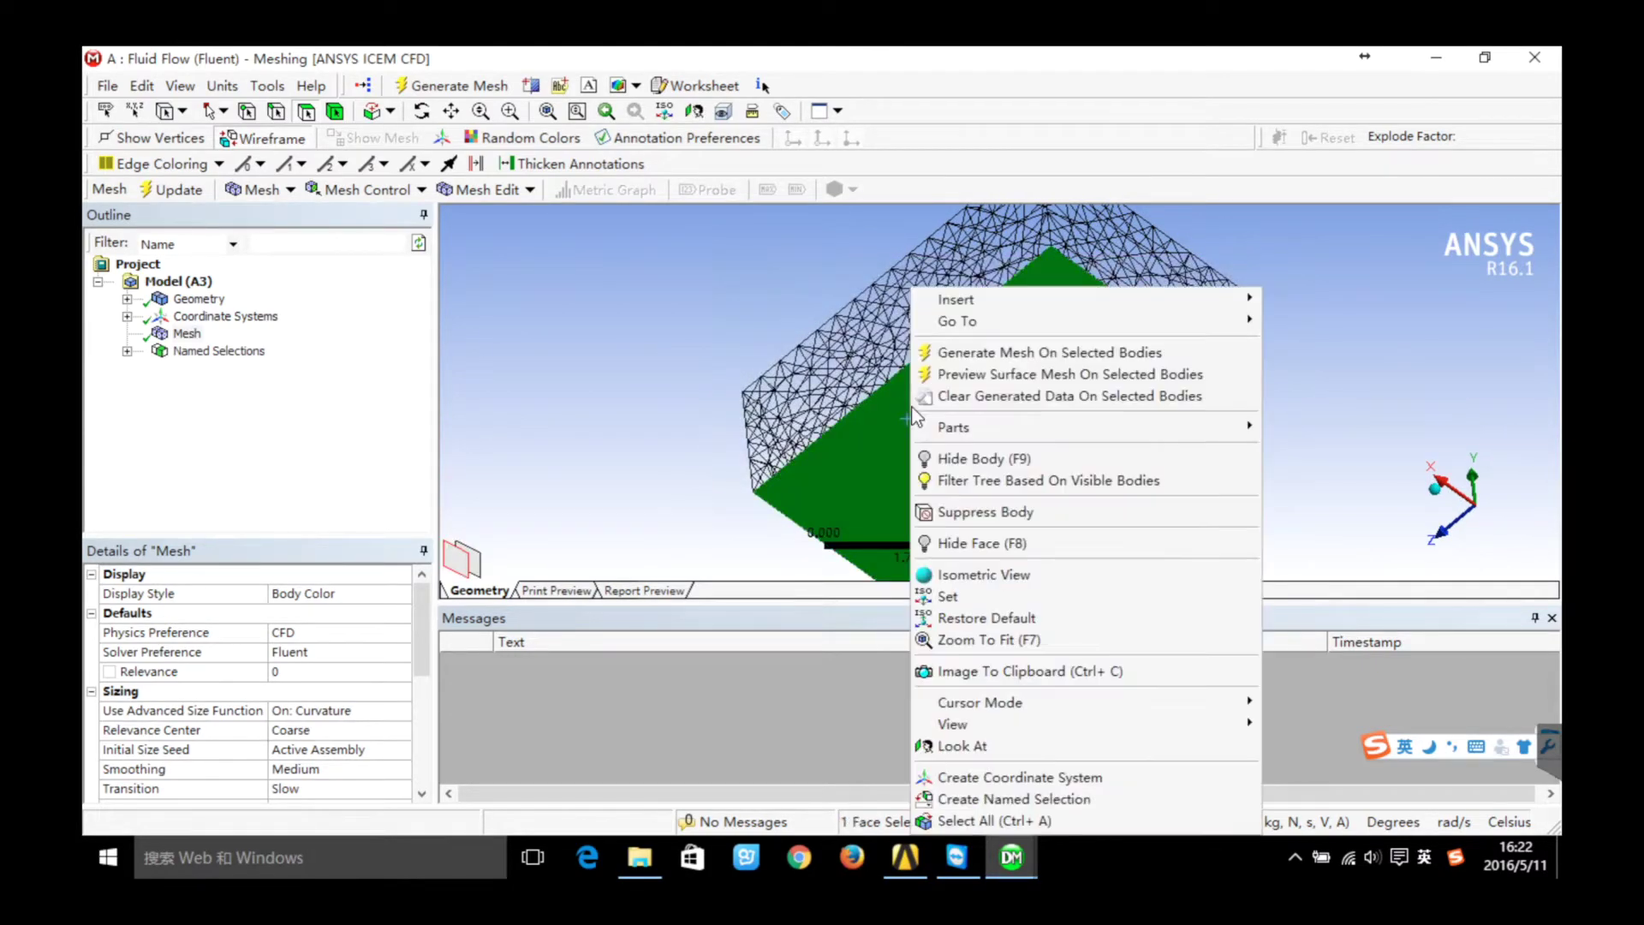
click(986, 798)
text(g)
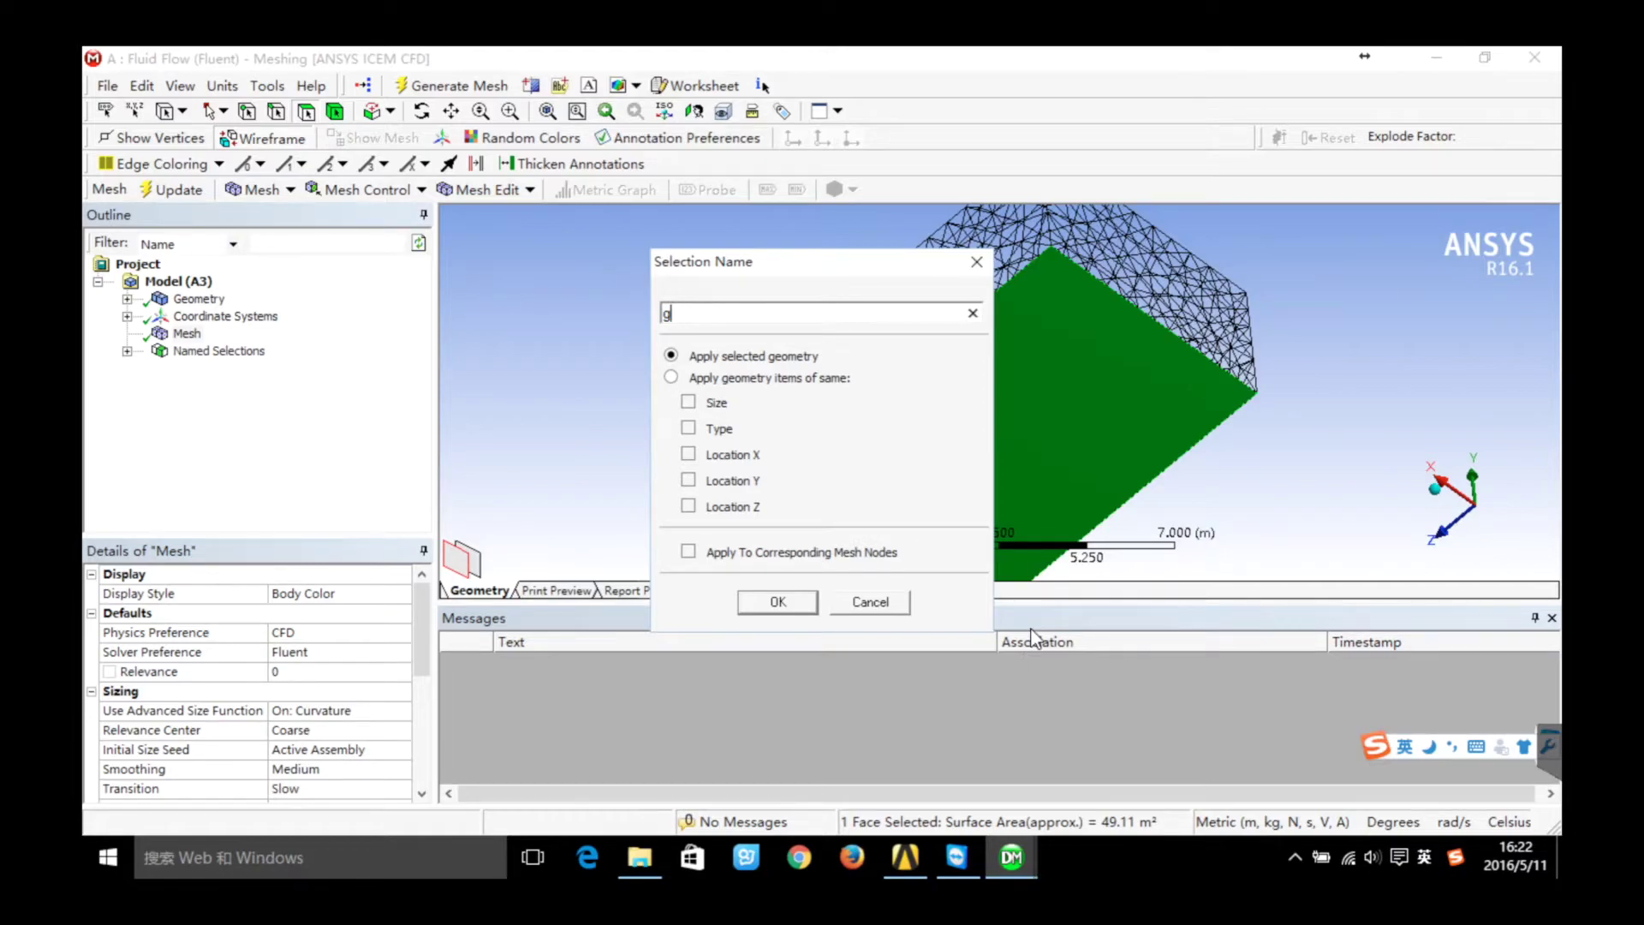
text(round)
click(804, 603)
middle_drag(805, 603, 993, 422)
scroll(993, 422, up, 2)
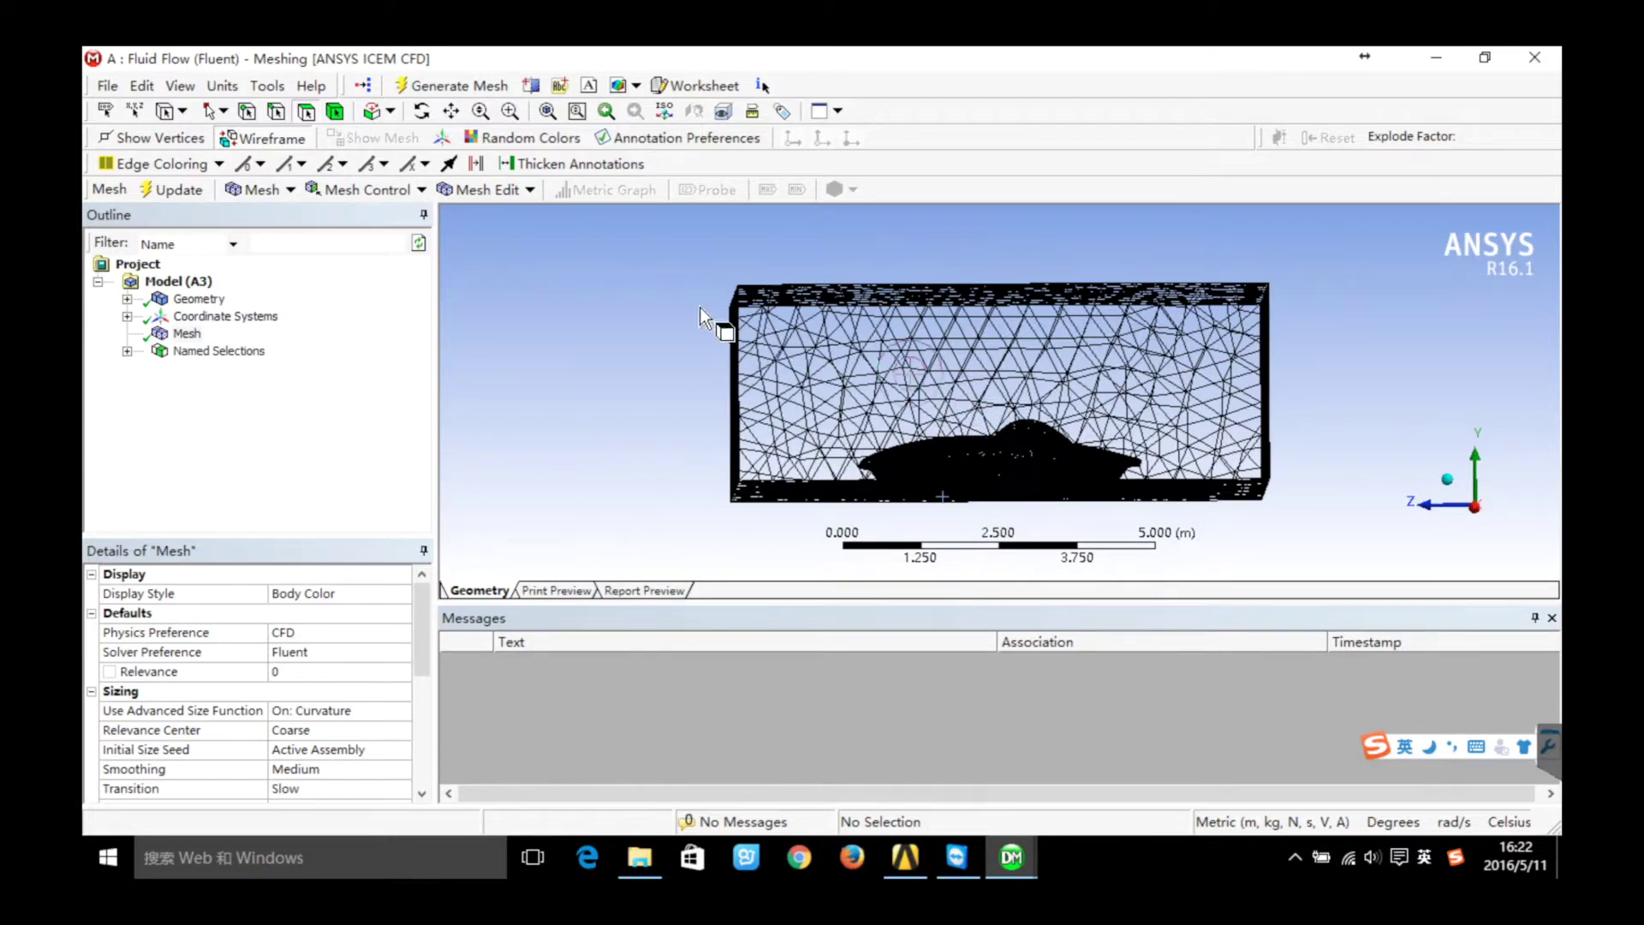
Box-select all 20 car body faces and save them as a named selection called 'car'
click(223, 110)
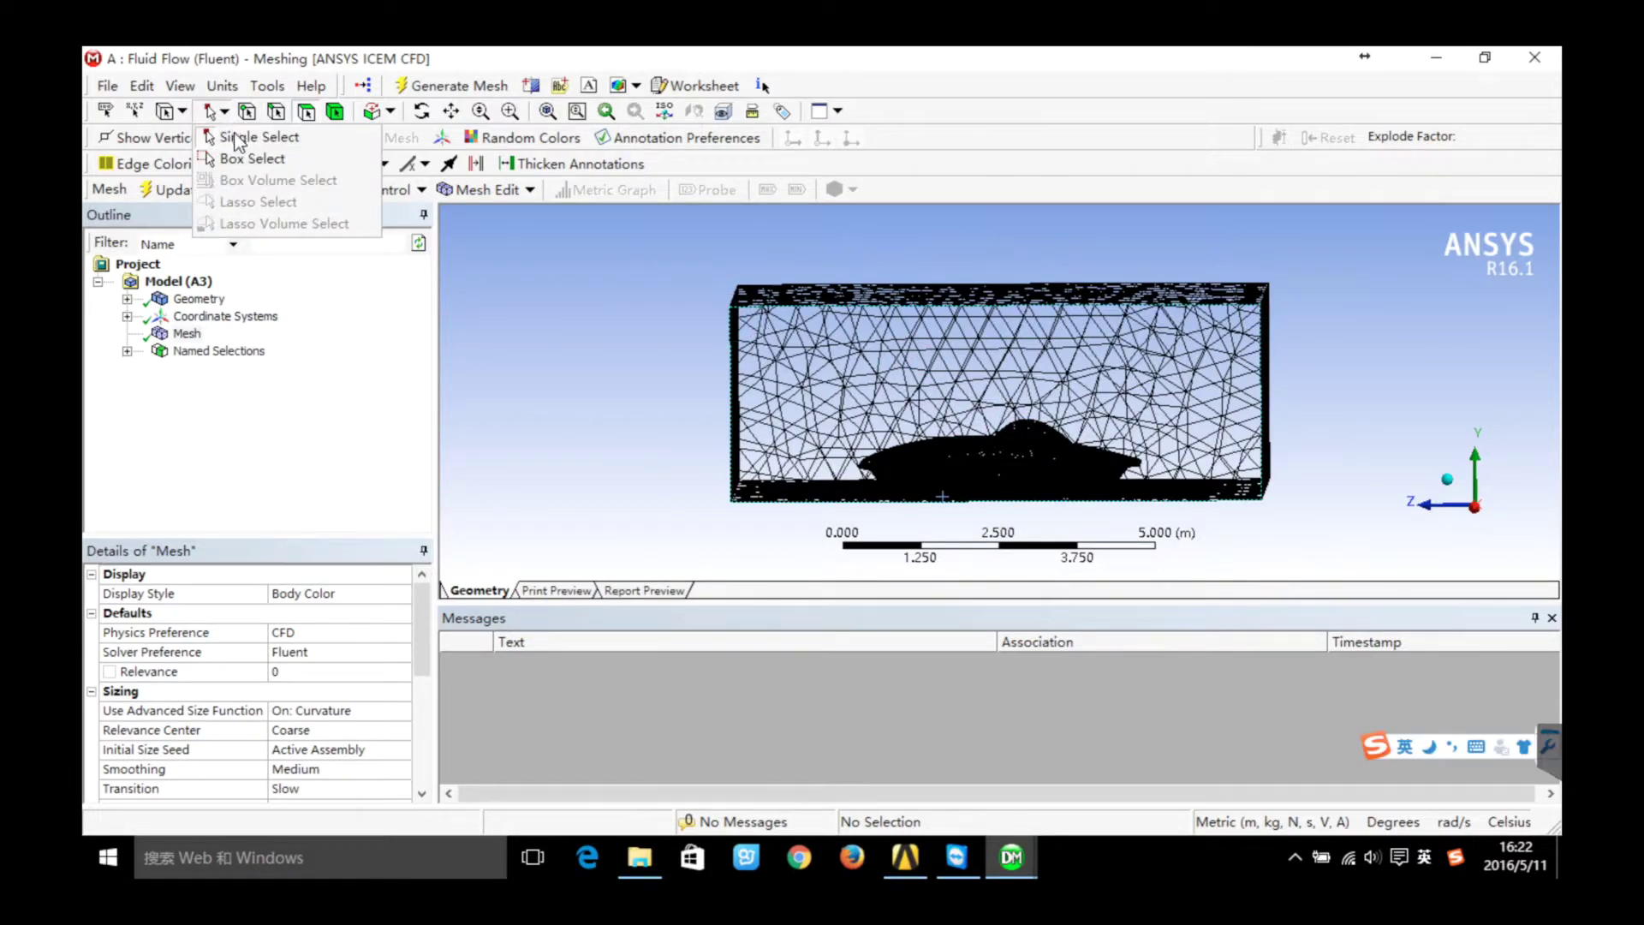
click(245, 155)
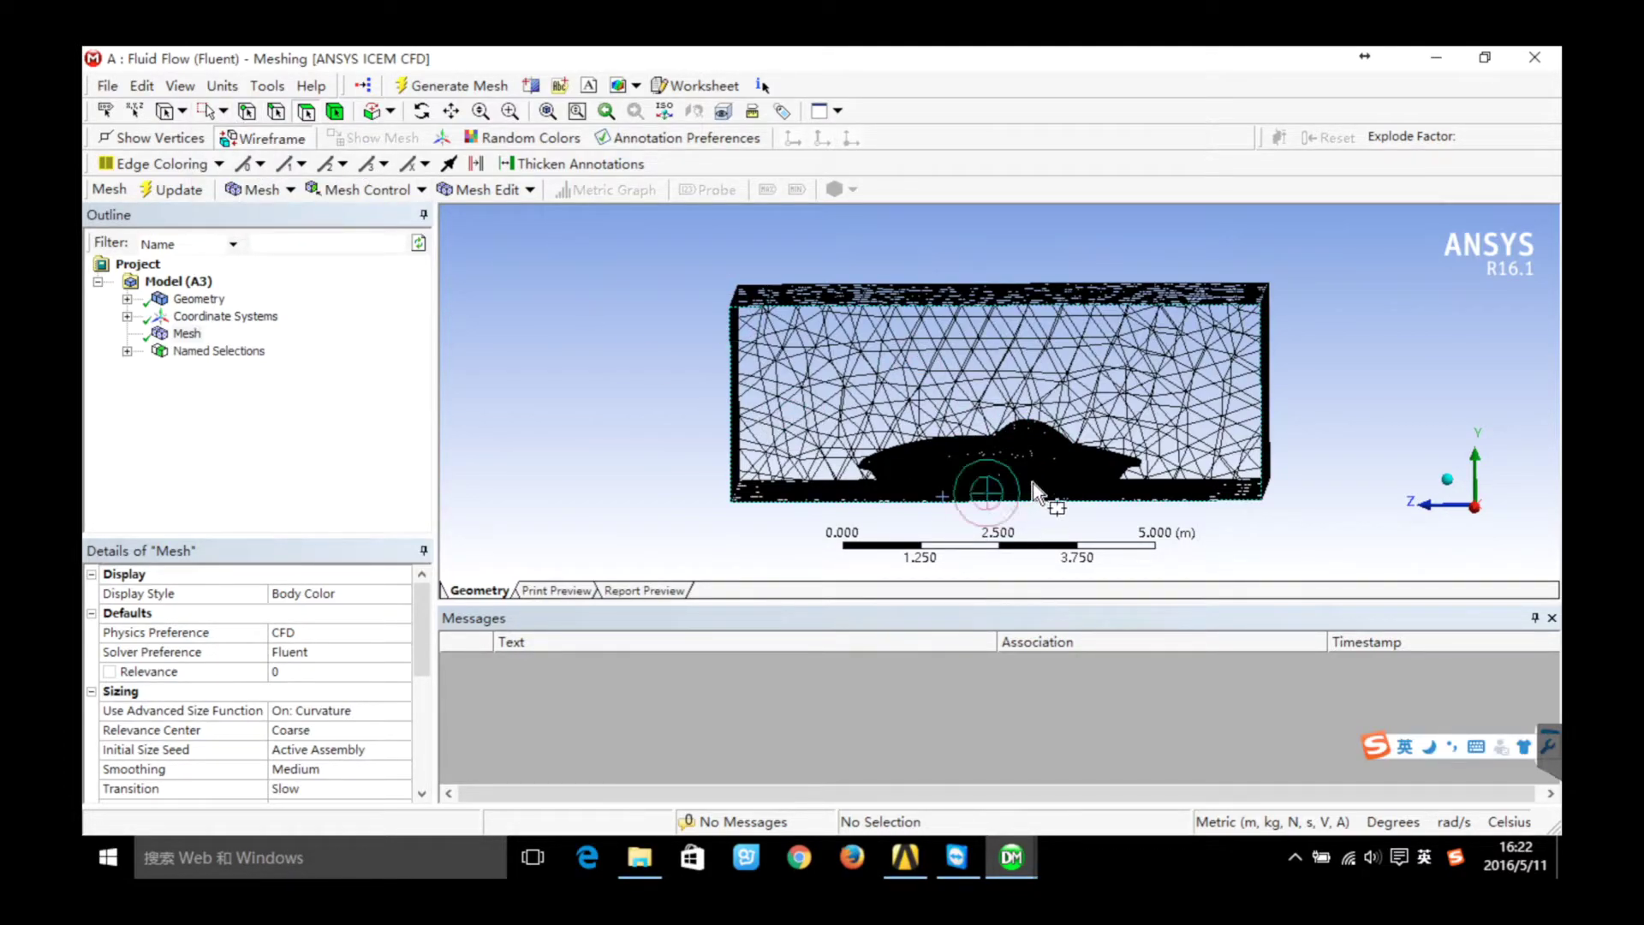
drag(825, 359, 1171, 525)
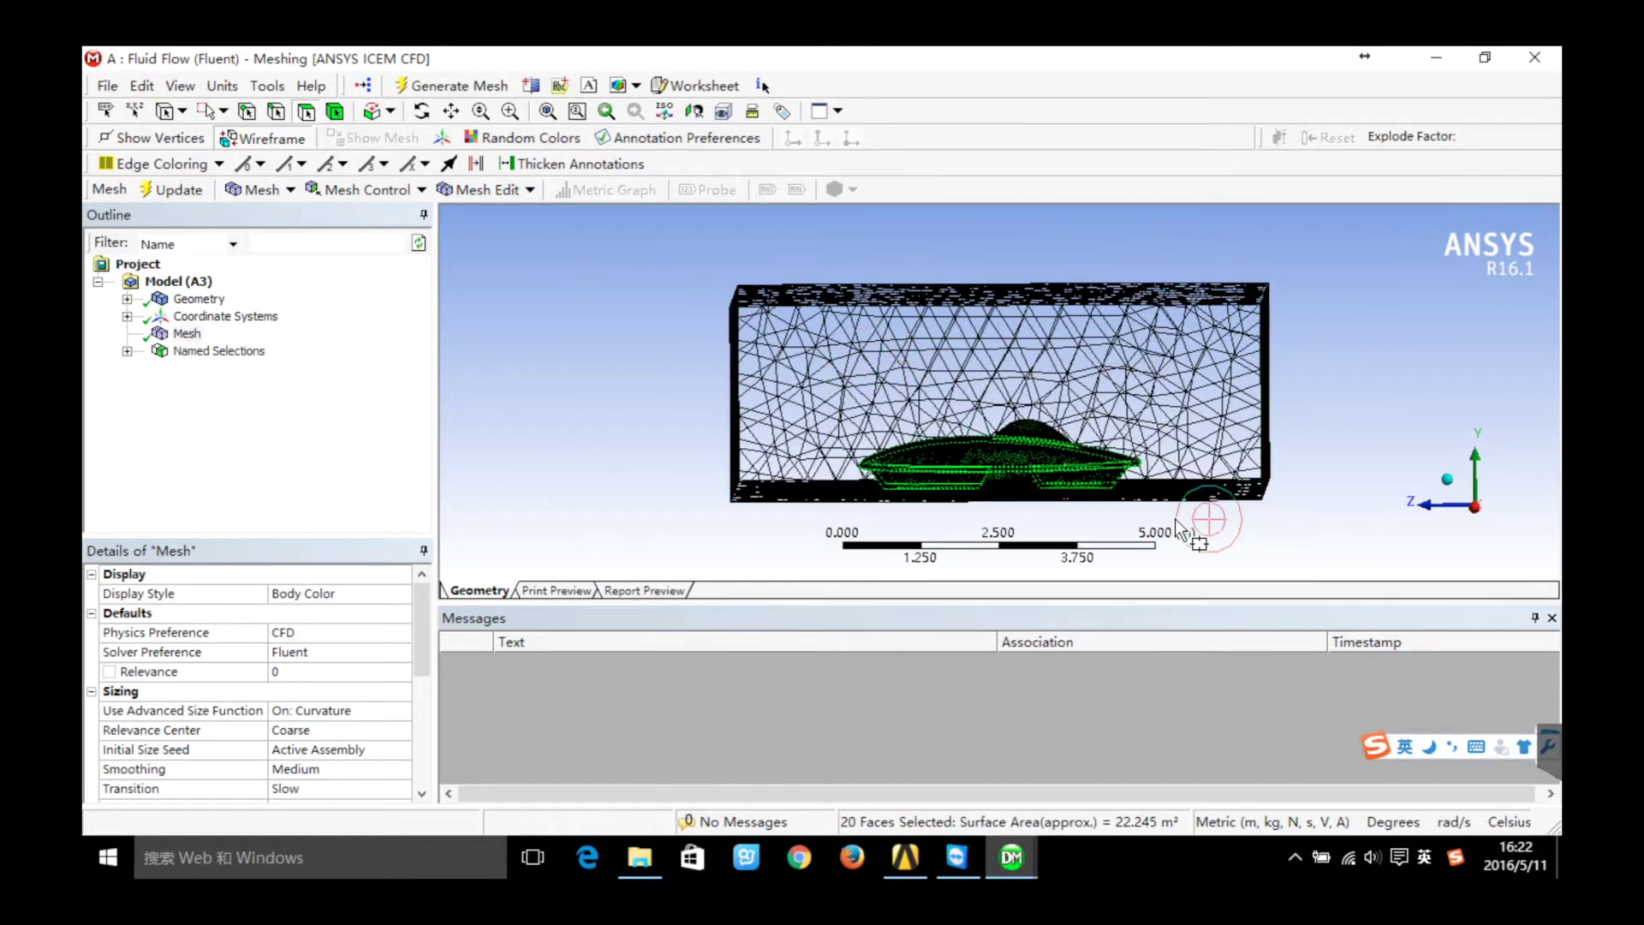
mouse_move(1015, 510)
middle_down()
mouse_move(1085, 507)
mouse_move(999, 502)
middle_up()
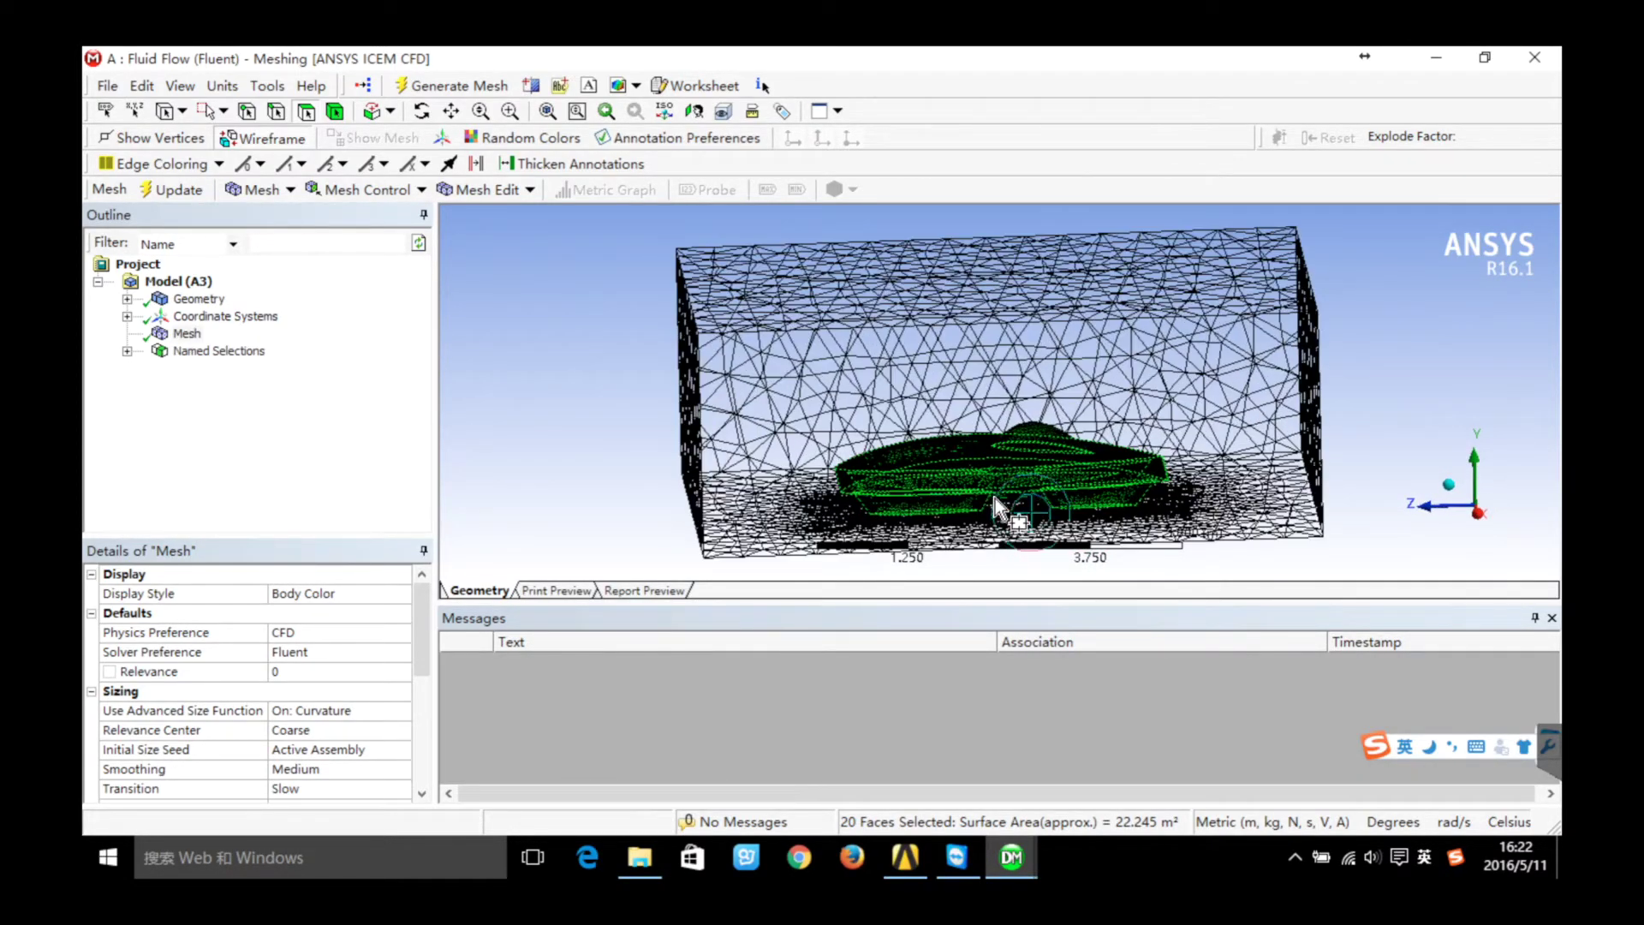
right_click(978, 462)
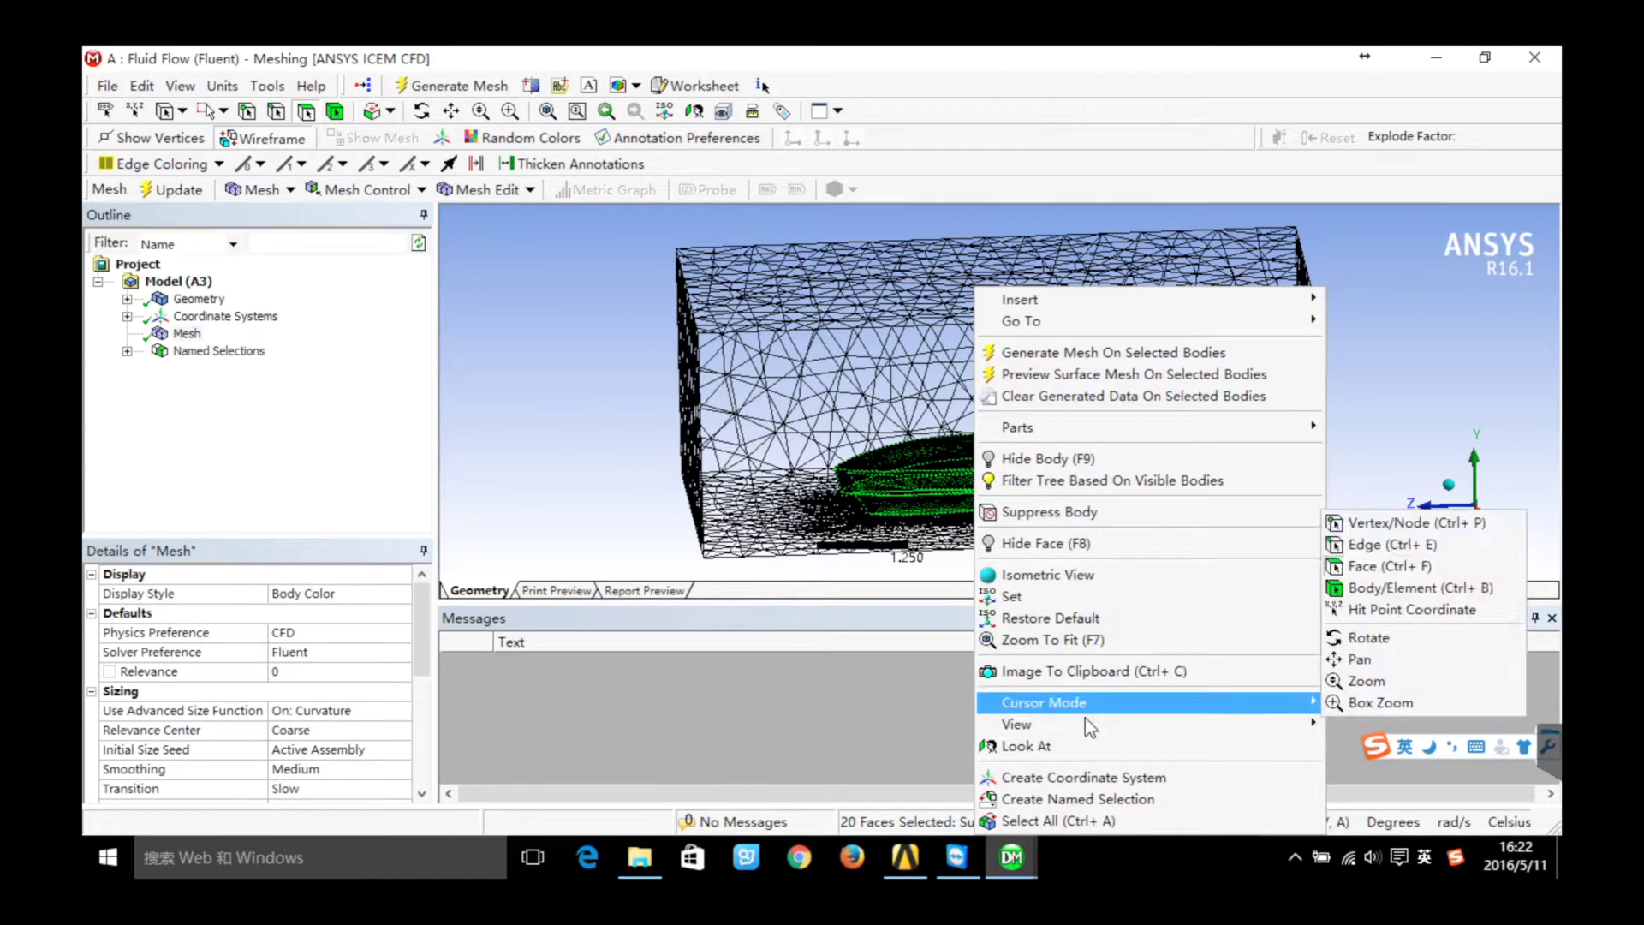
click(1085, 798)
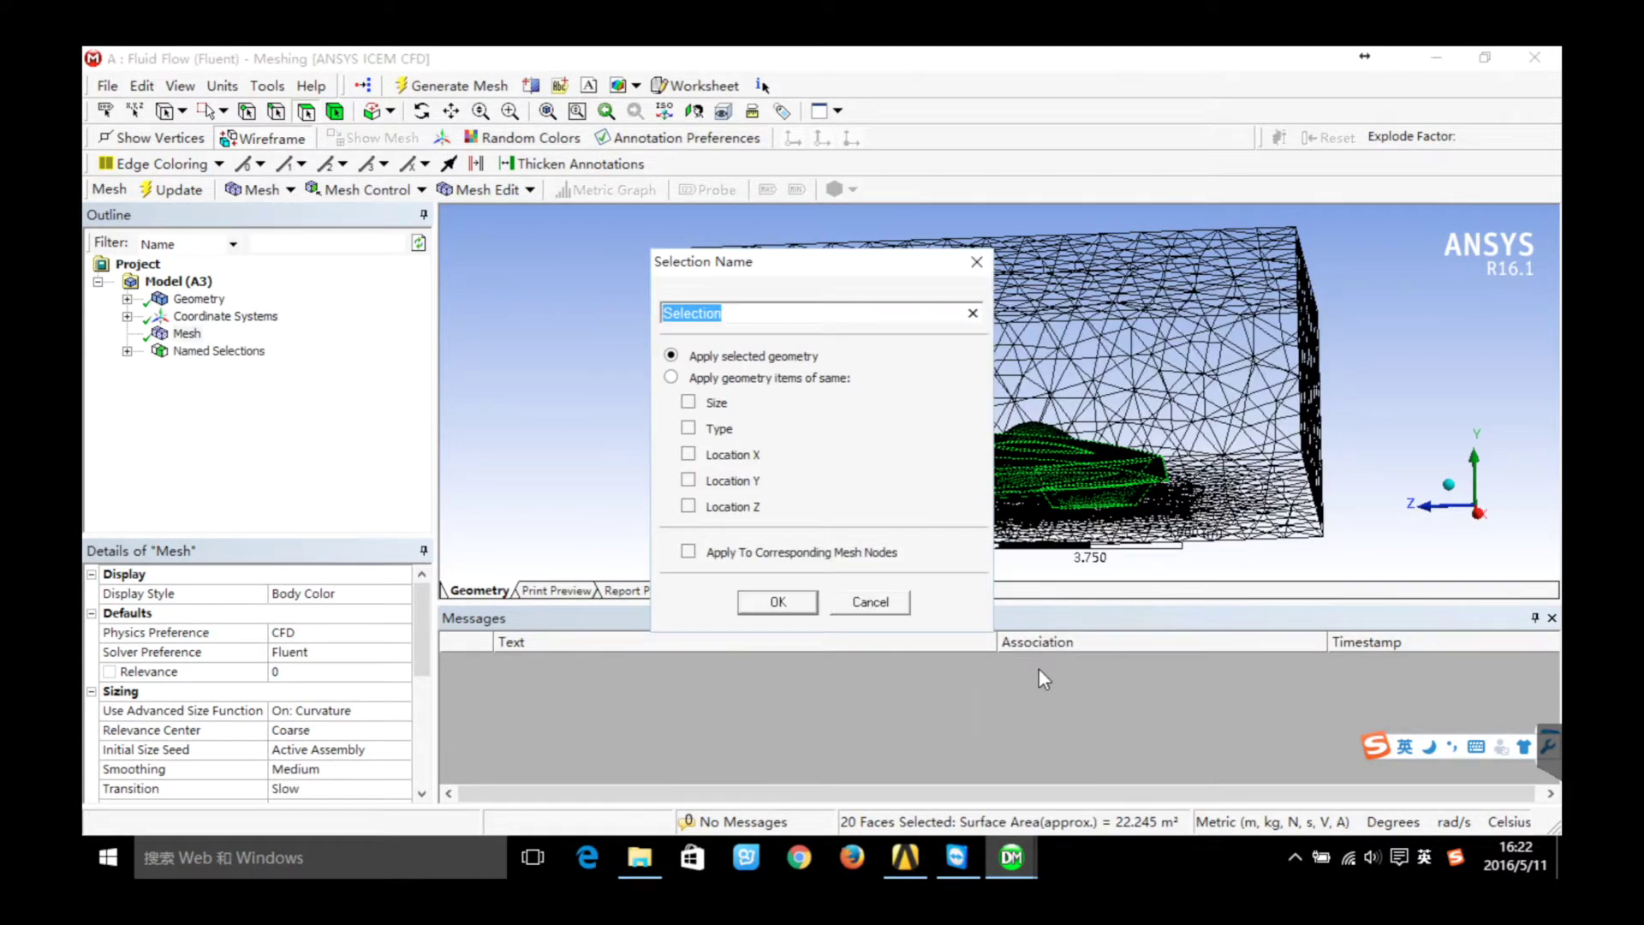
text(car)
click(815, 601)
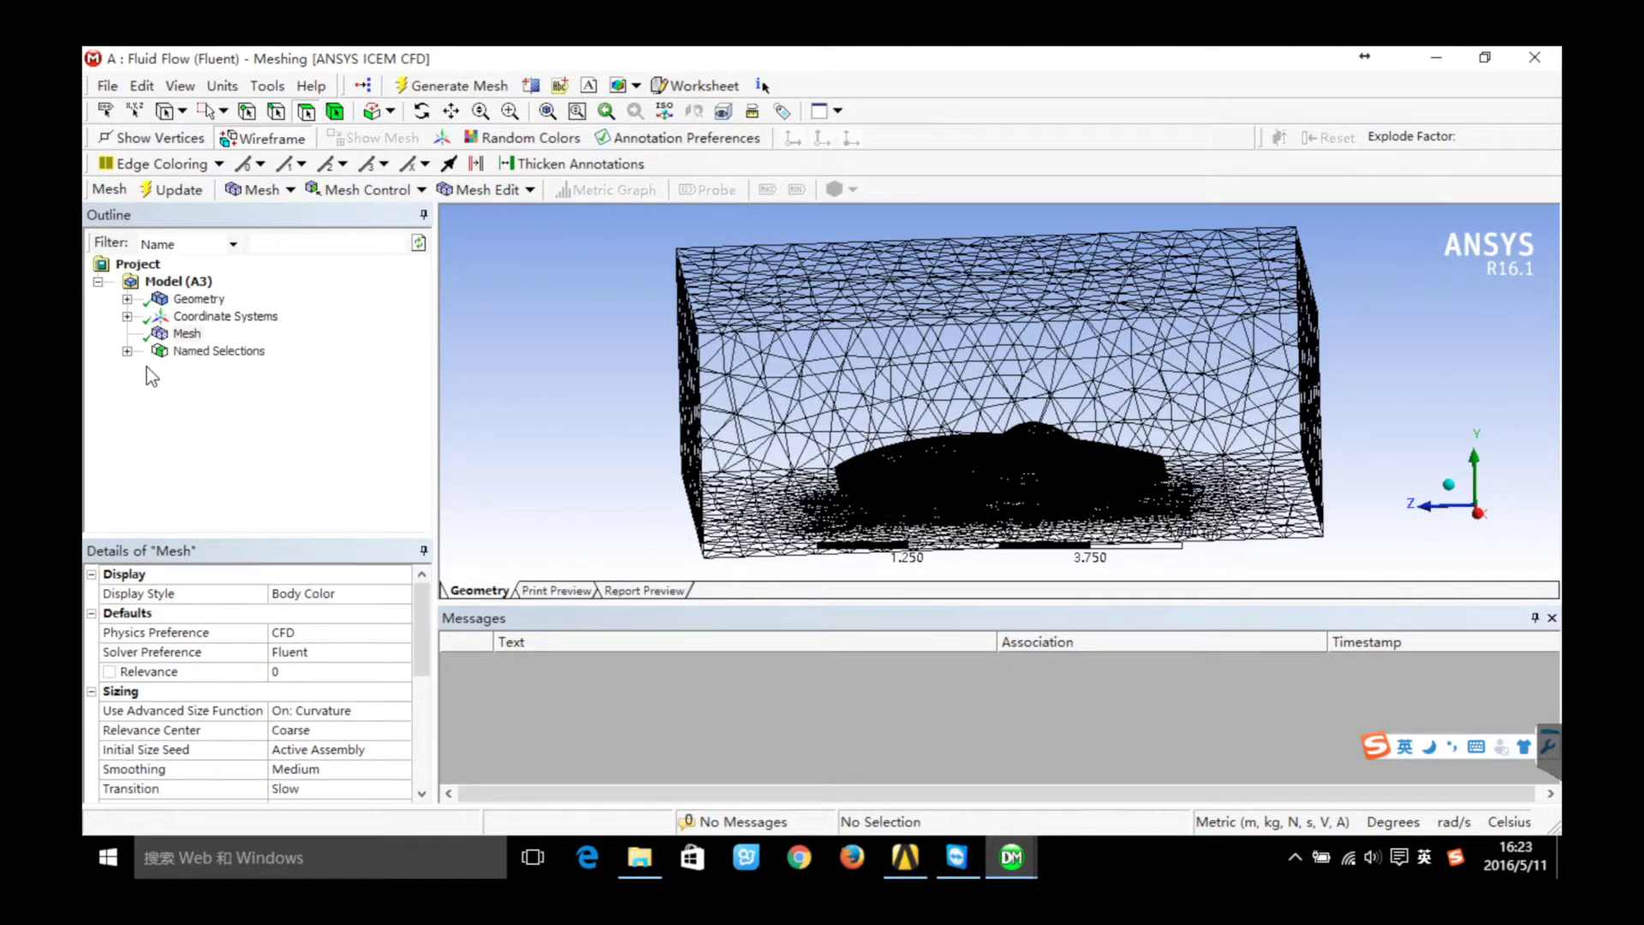
Review each named selection in turn: inlet, outlet, movingwall, ground and car
click(127, 351)
click(209, 370)
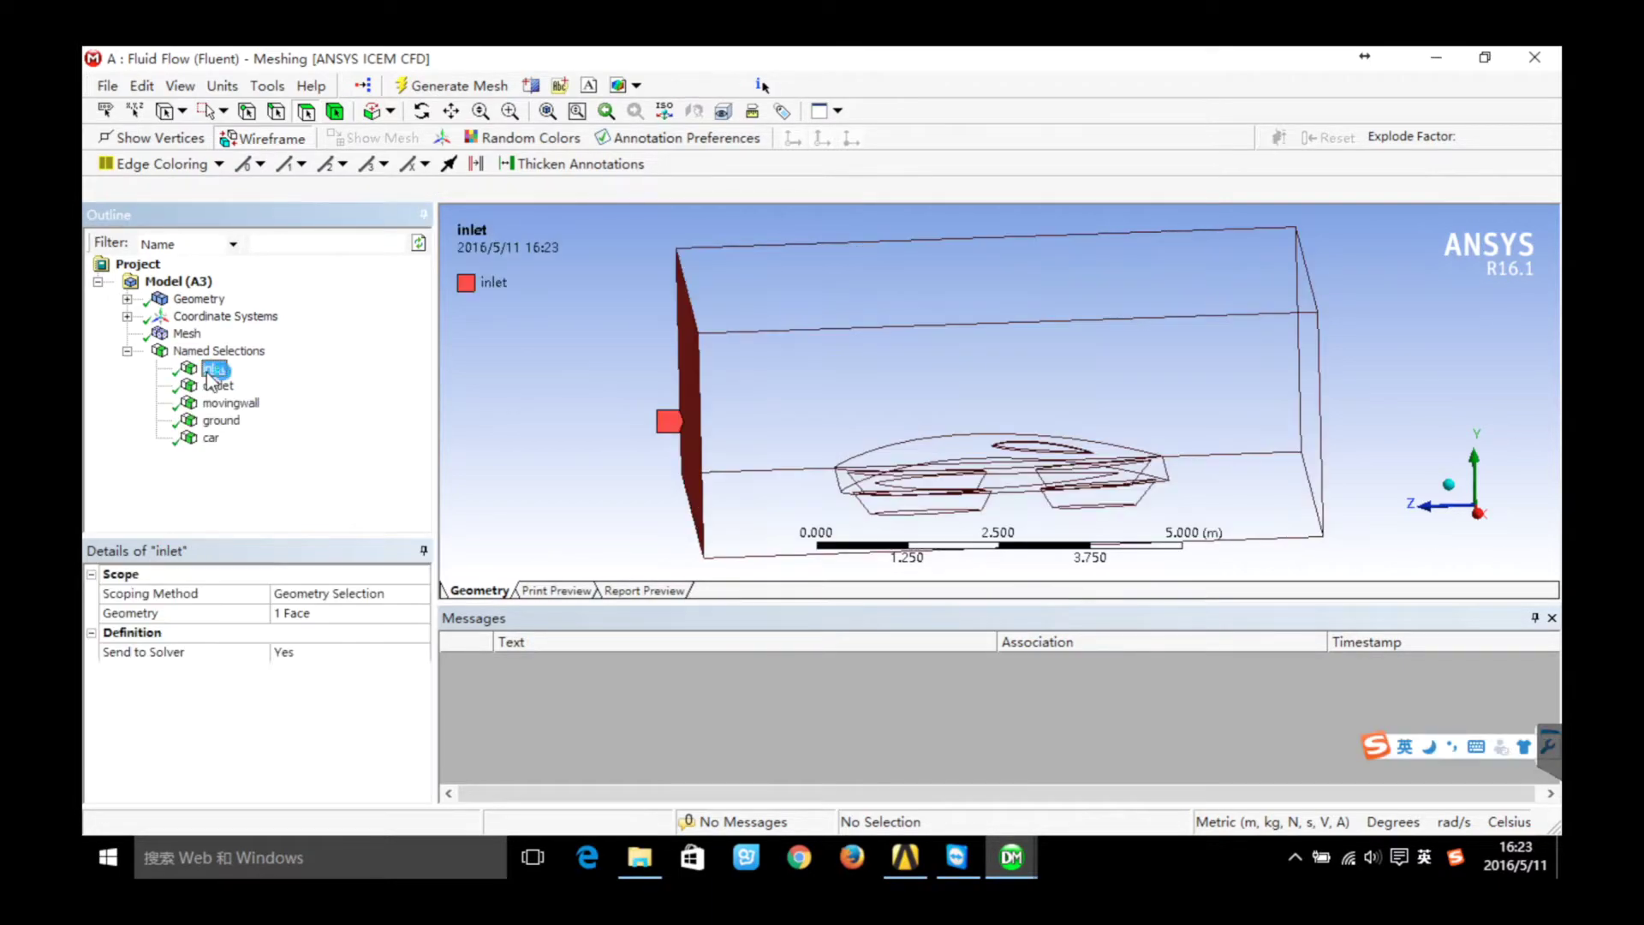
click(224, 391)
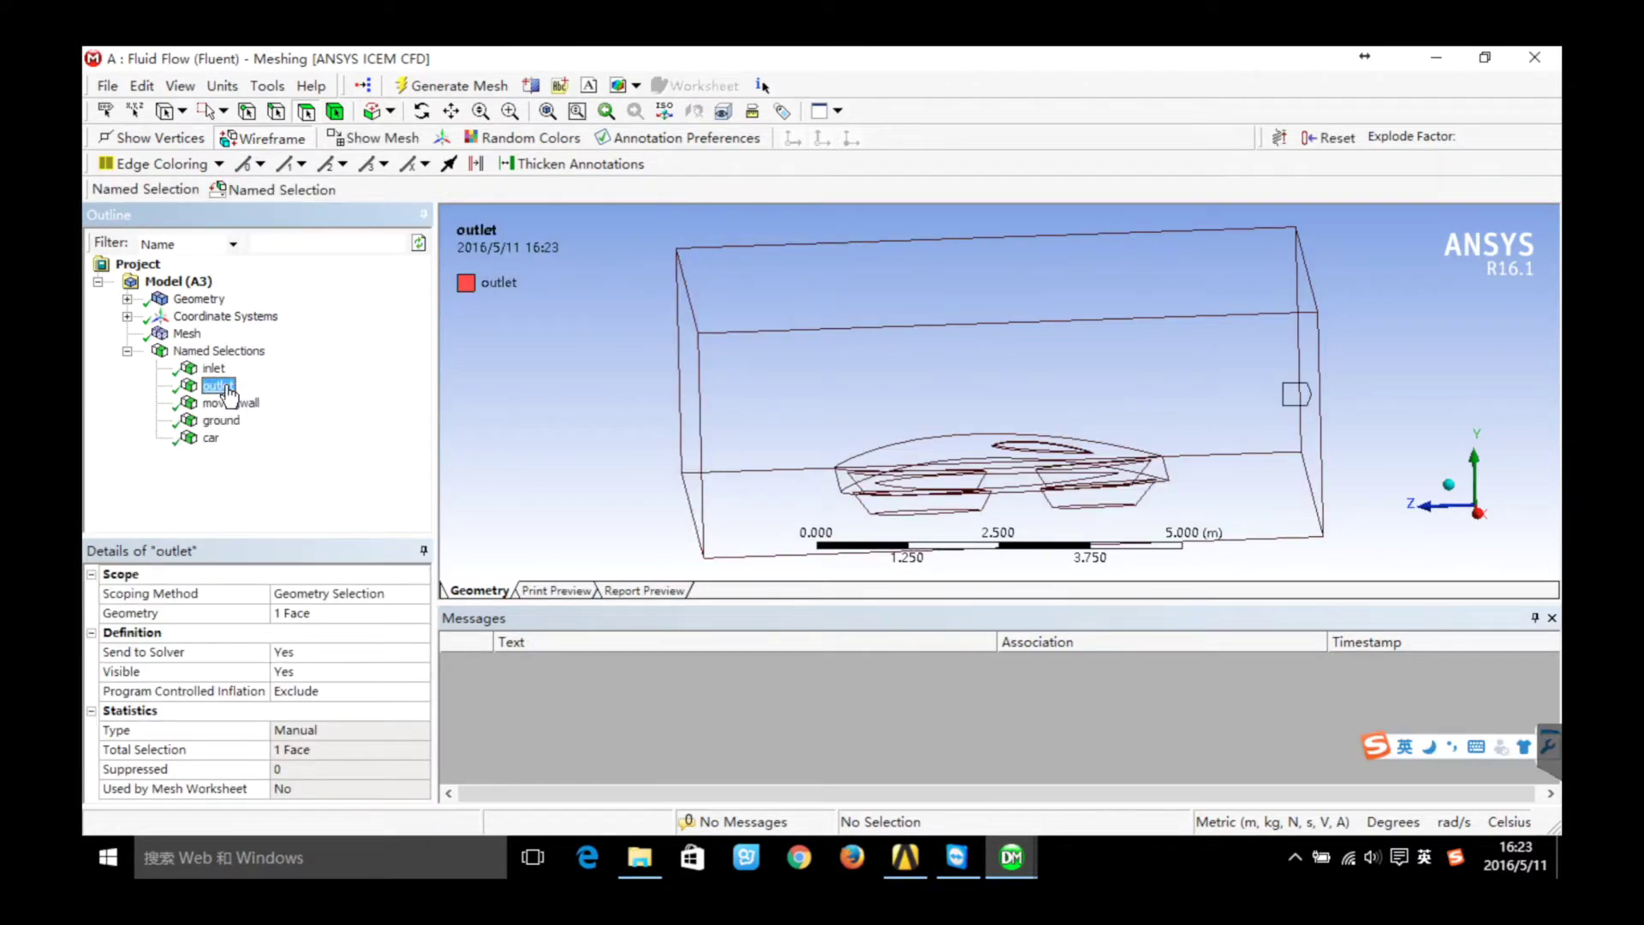
click(230, 402)
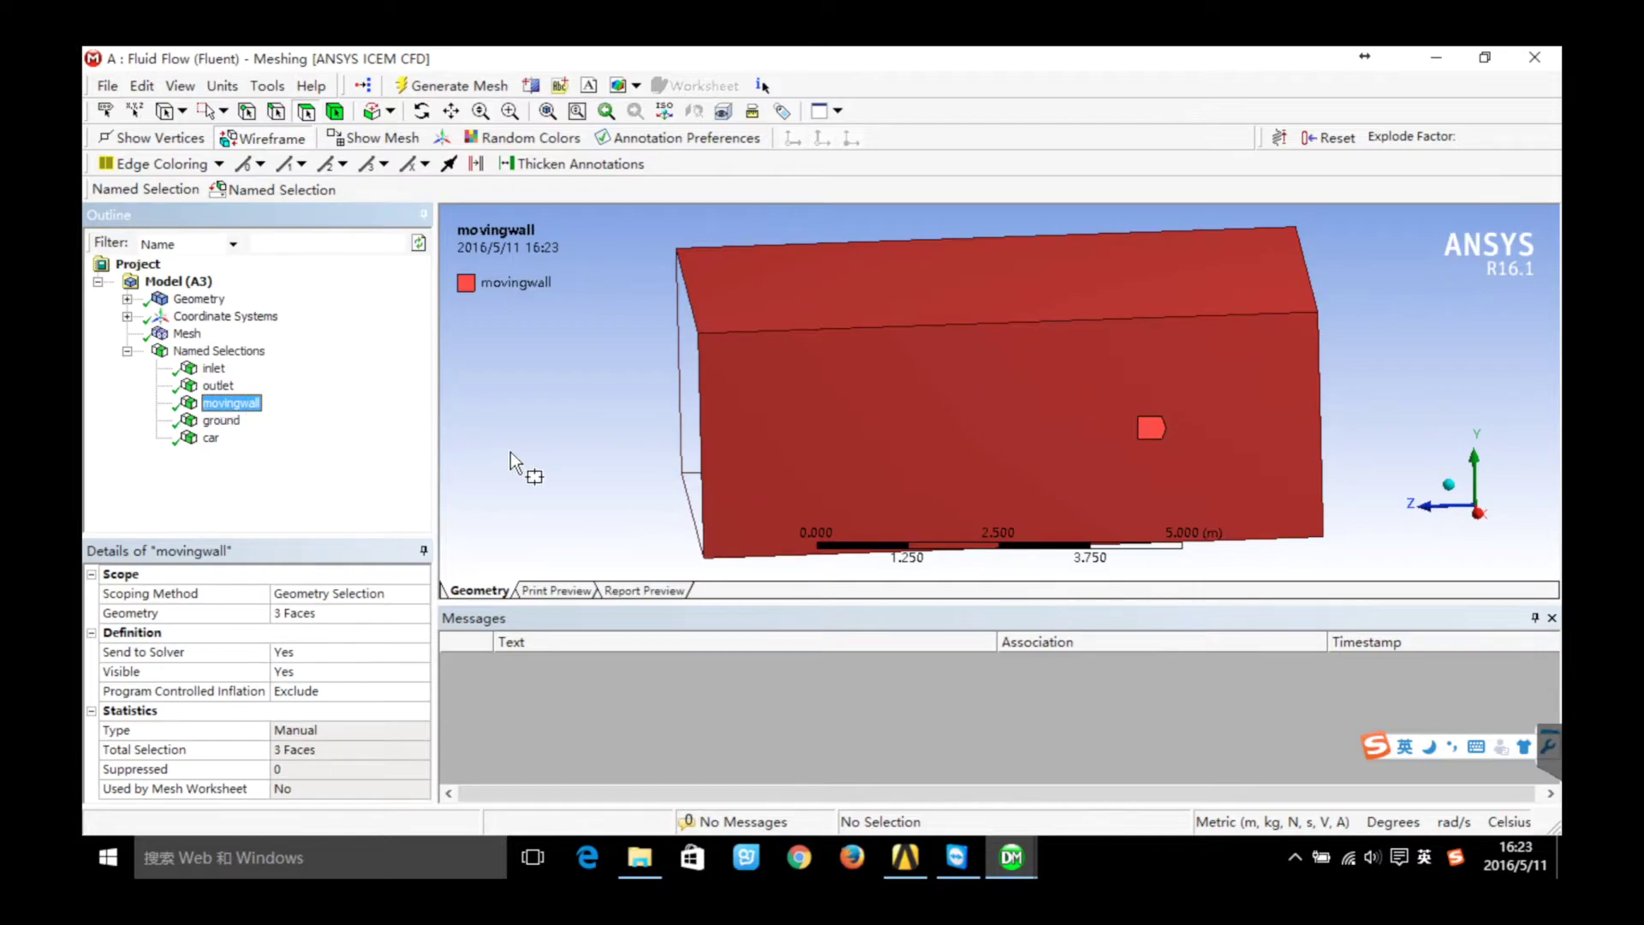
middle_drag(510, 451, 547, 443)
click(224, 420)
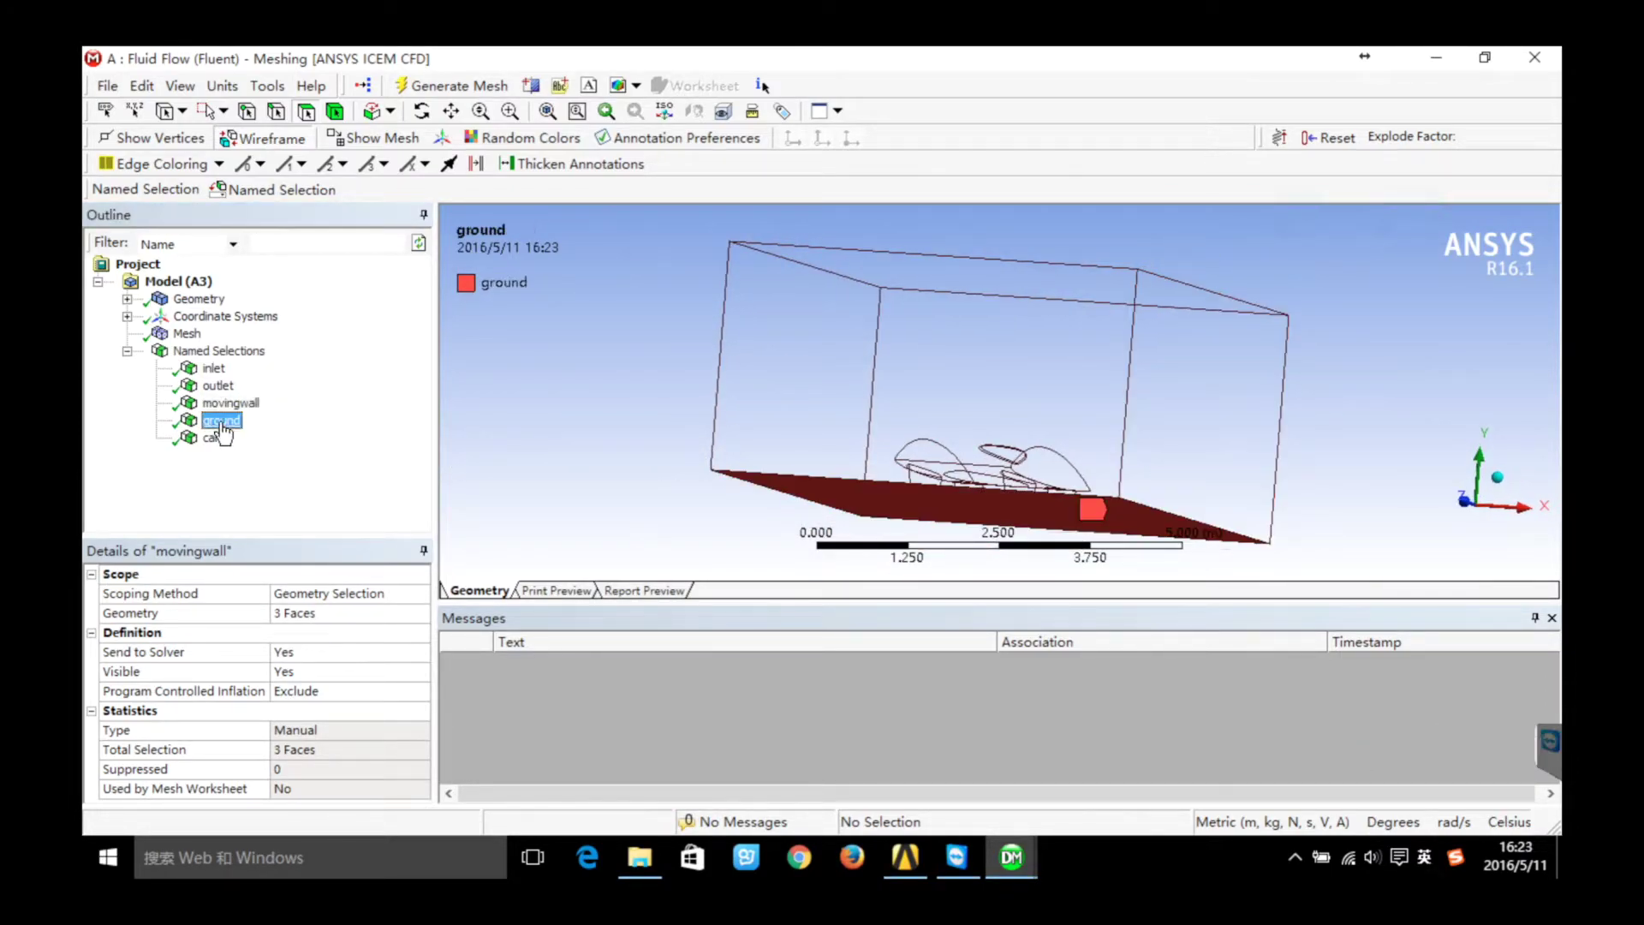
click(212, 439)
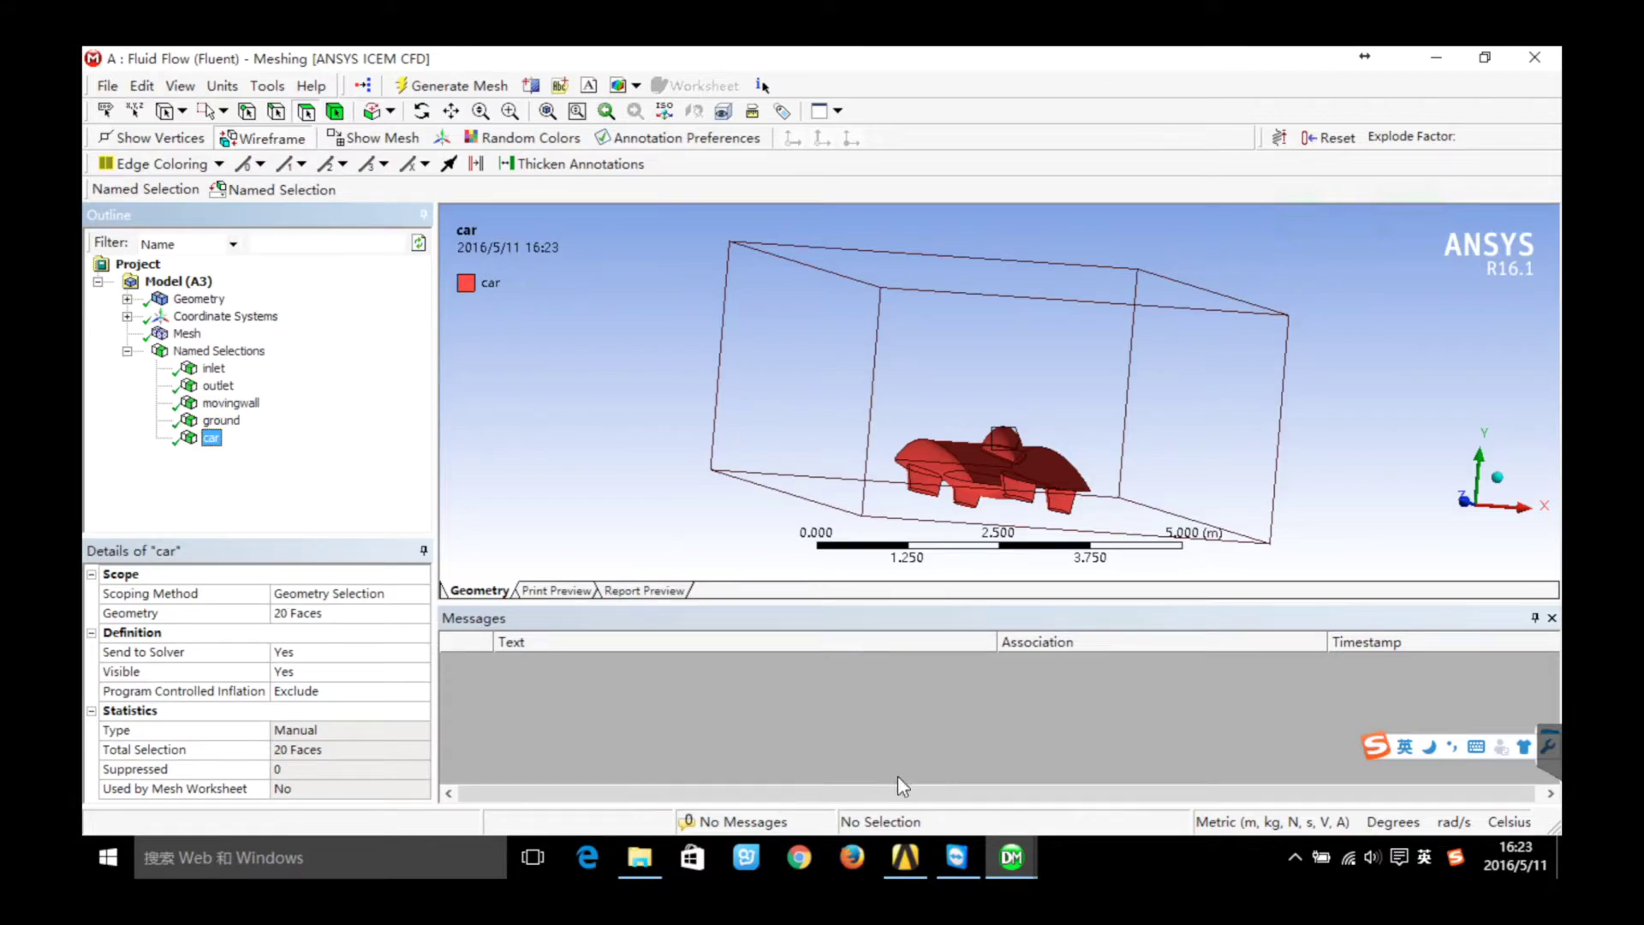
Update the Mesh cell of the Fluid Flow (Fluent) system and launch its Setup
click(905, 856)
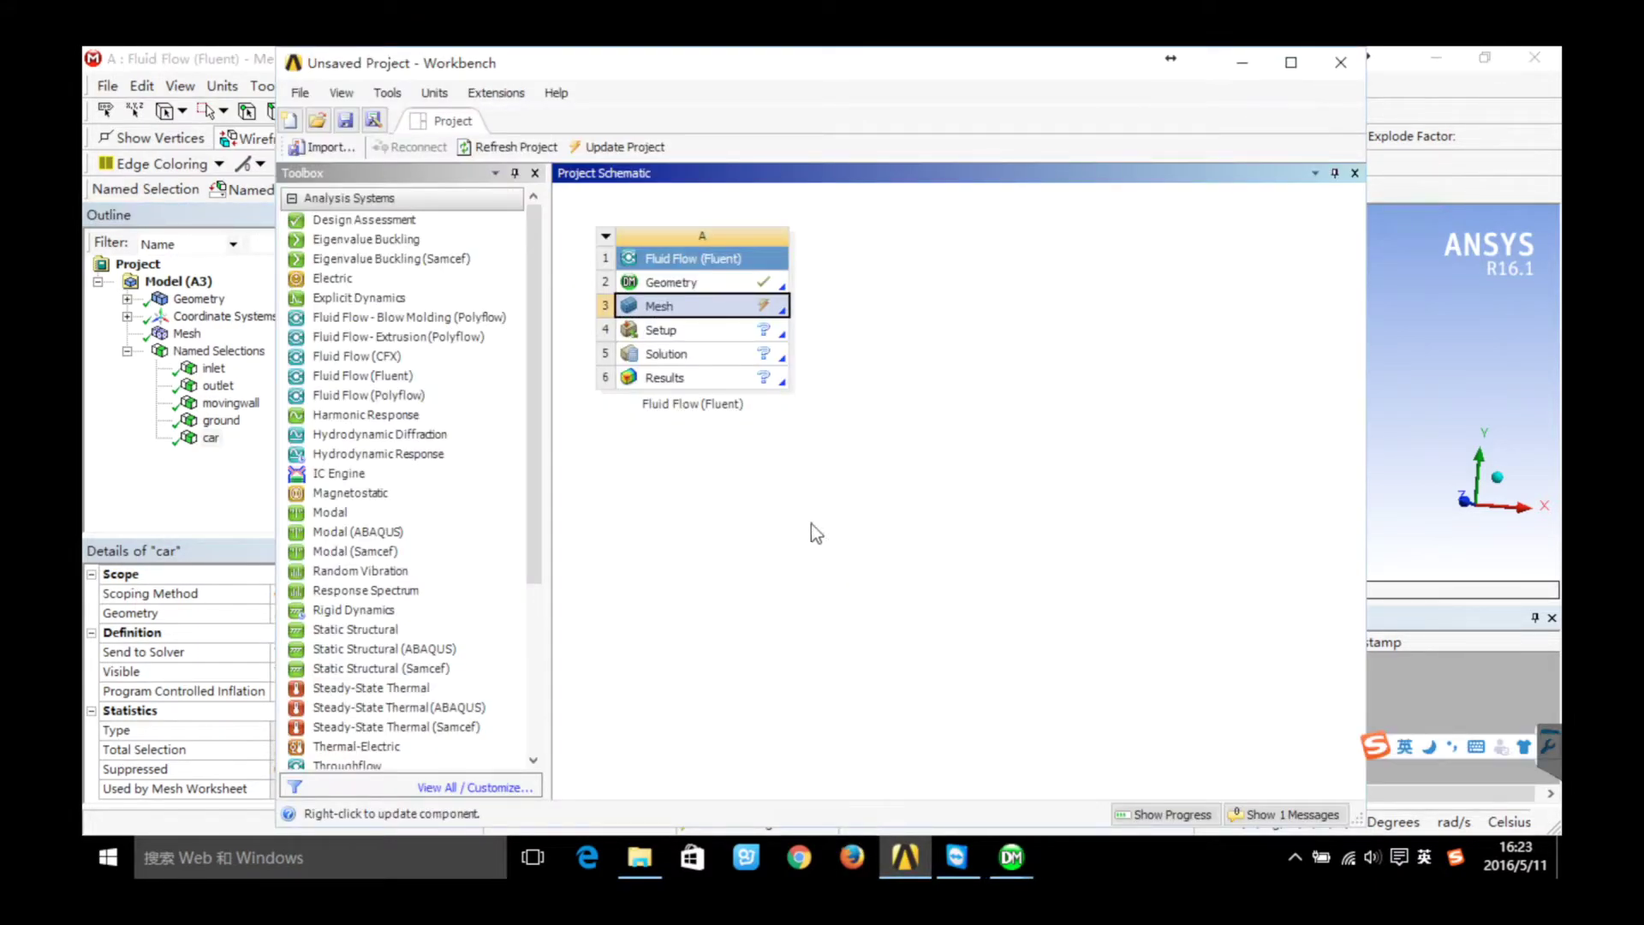
right_click(710, 306)
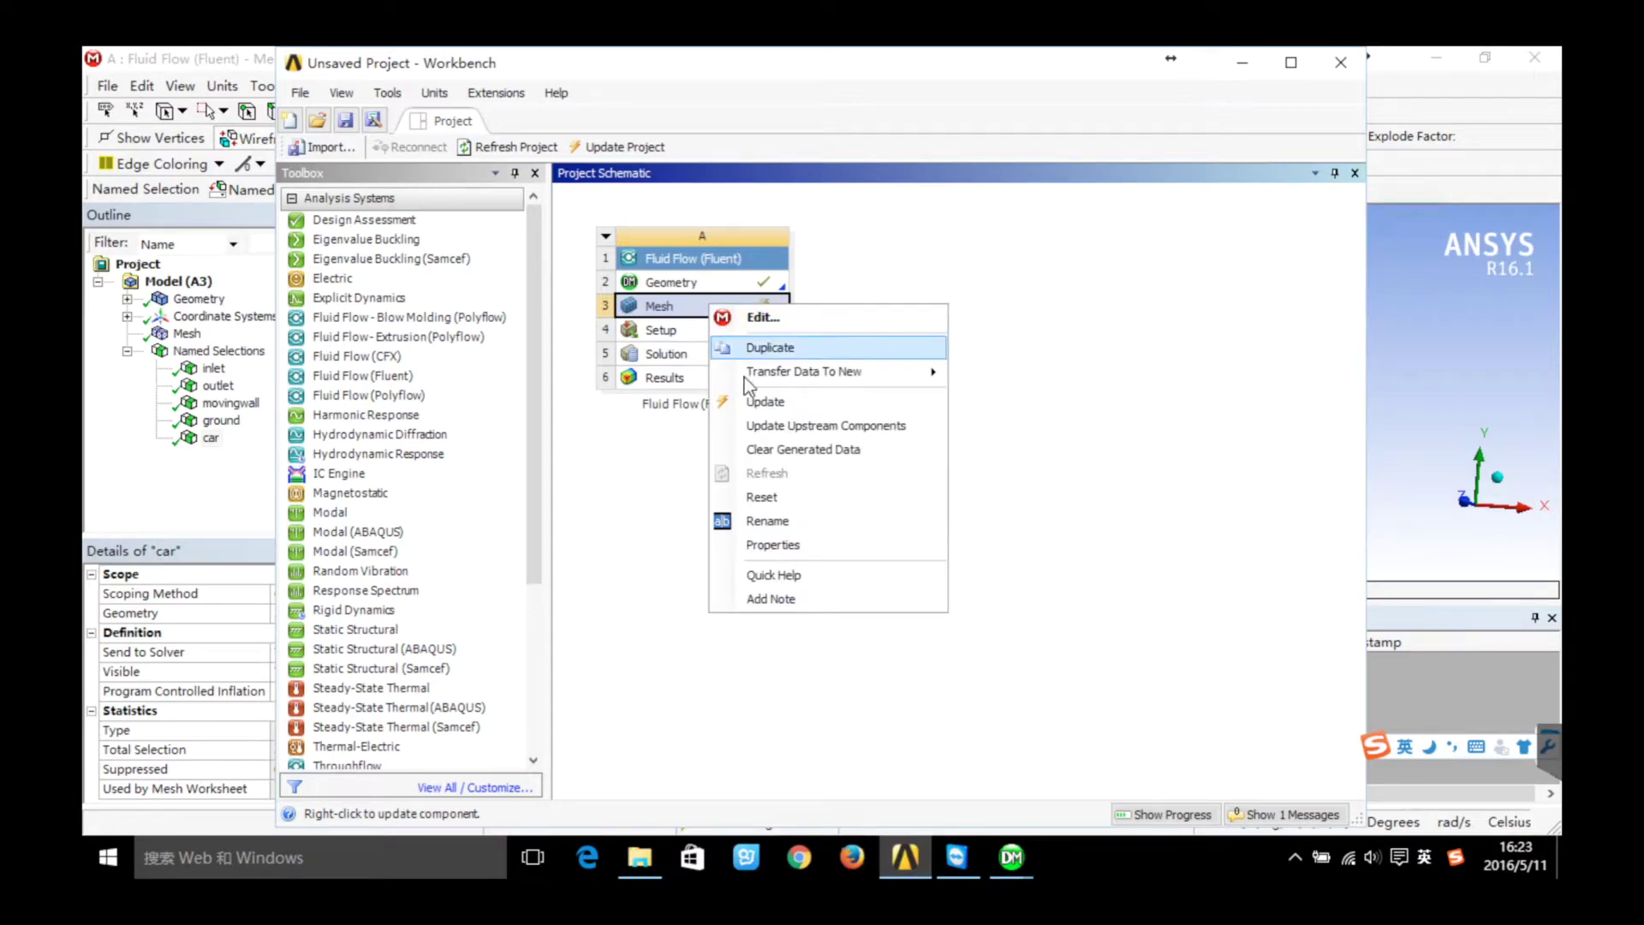
click(770, 402)
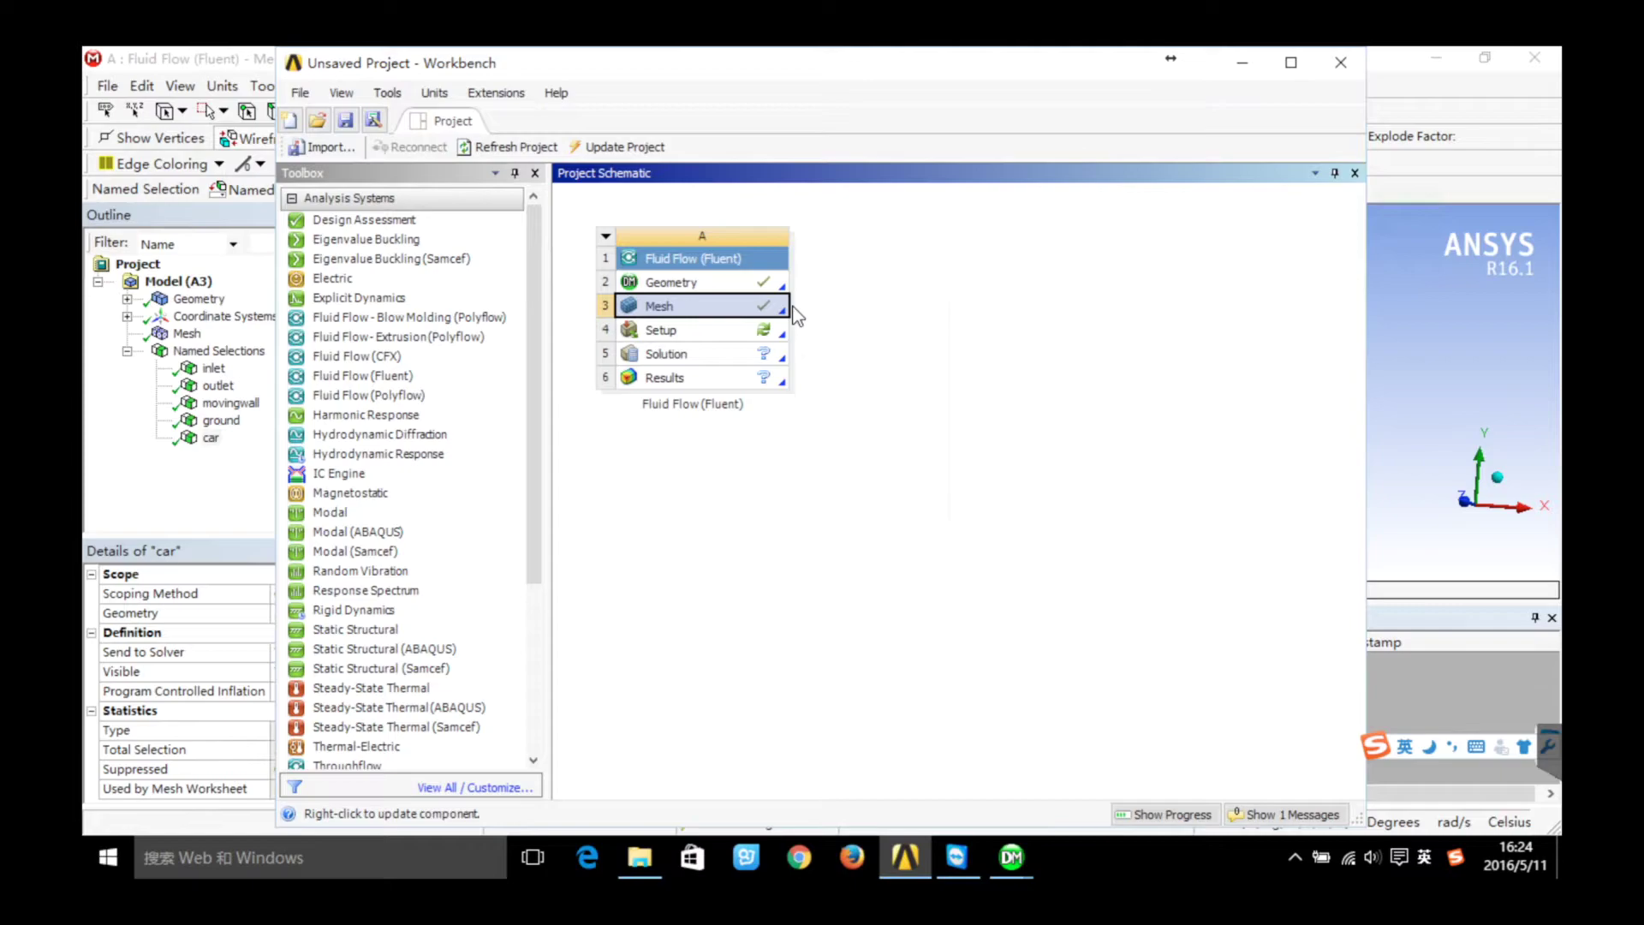
double_click(717, 330)
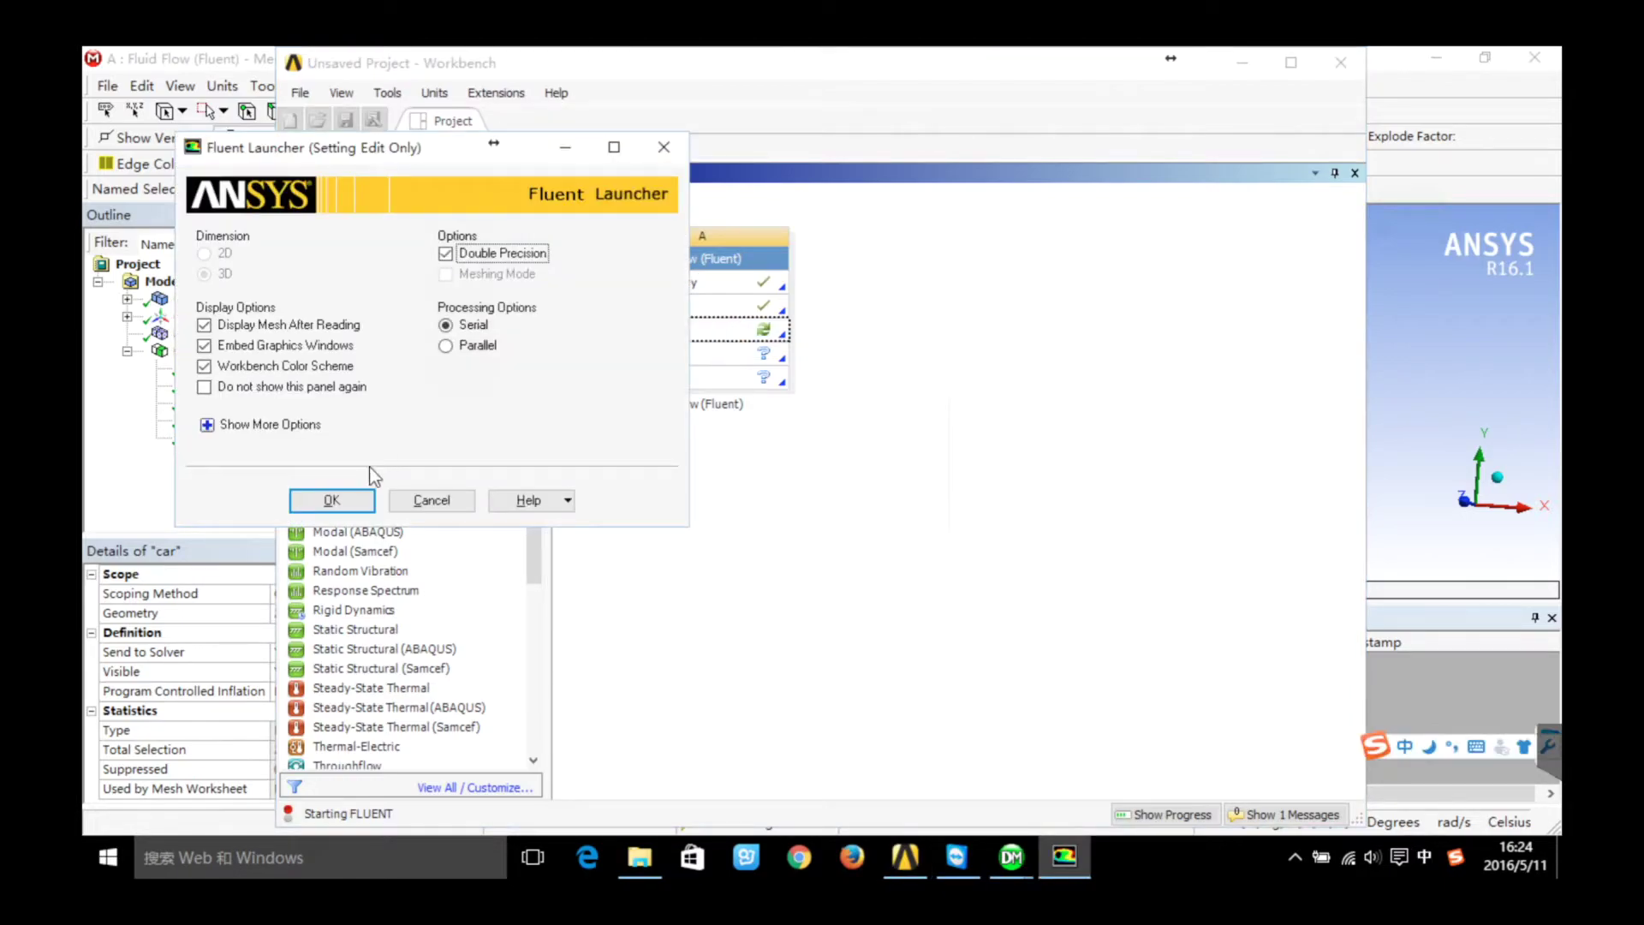
Start Fluent in double precision, then run the mesh check and quality report
click(331, 500)
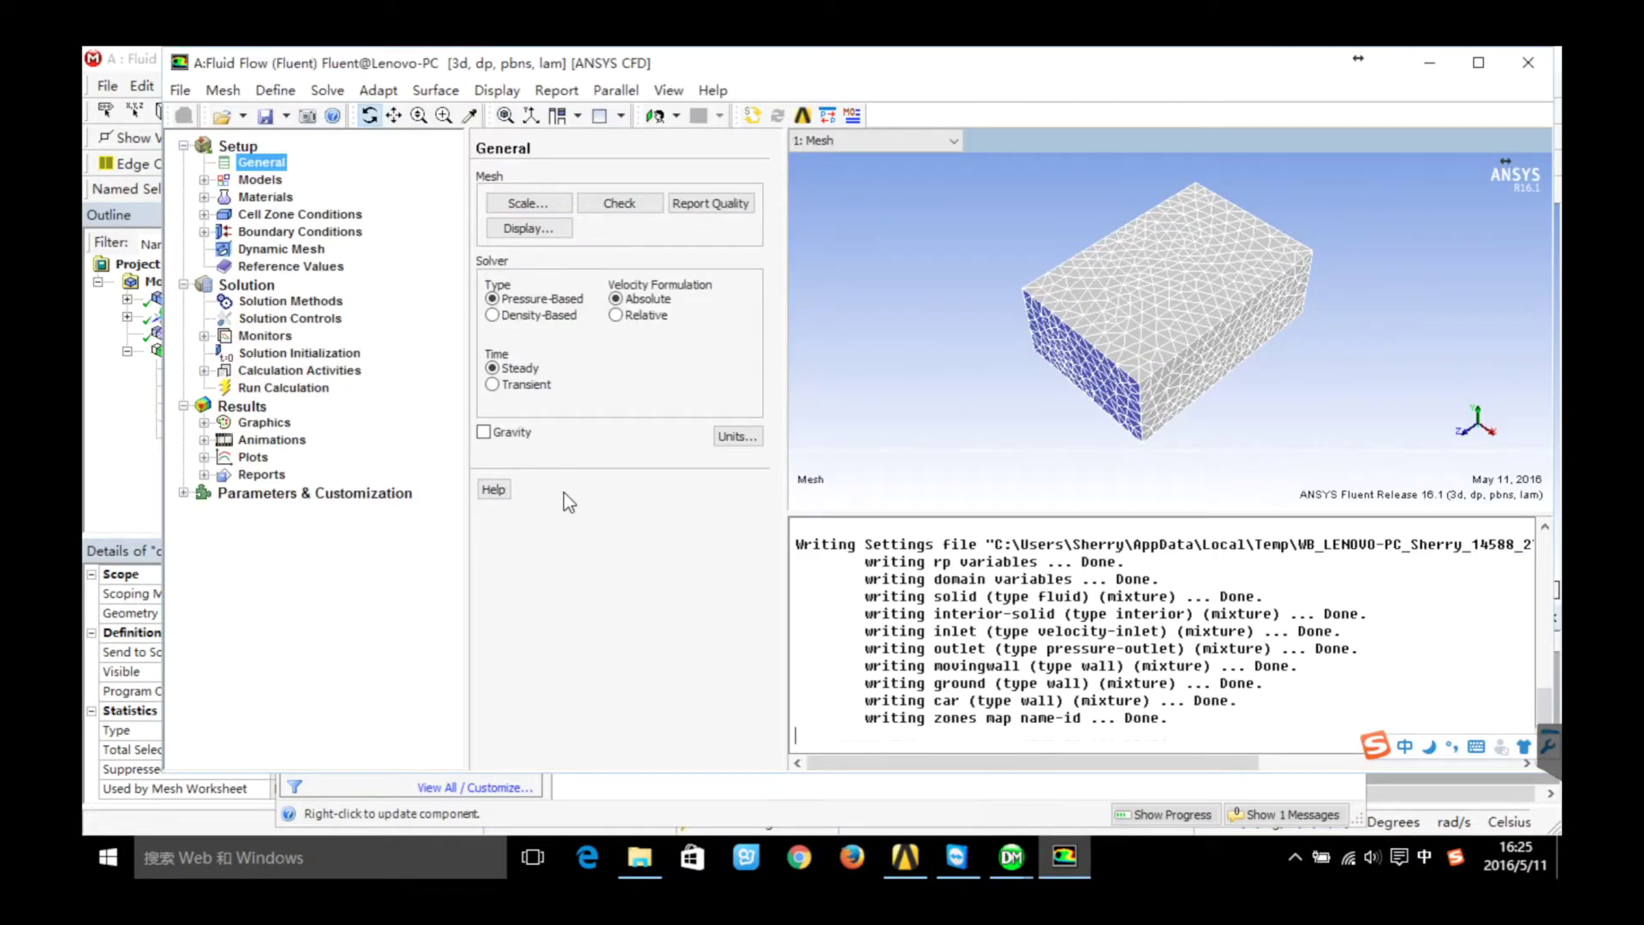
click(635, 205)
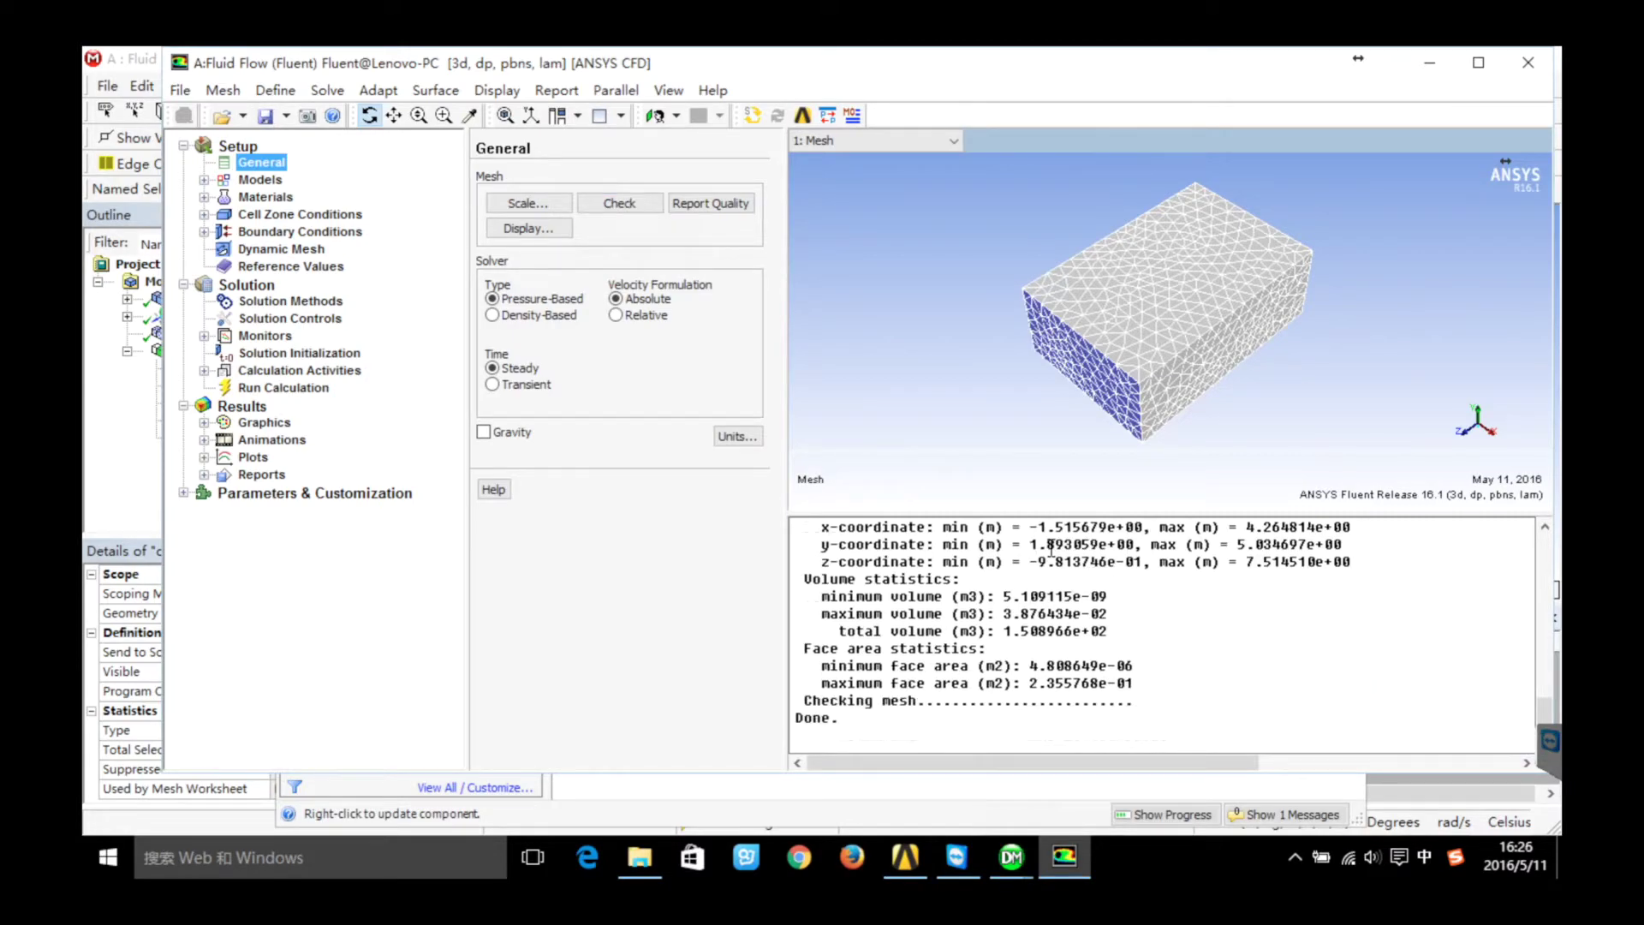
click(701, 203)
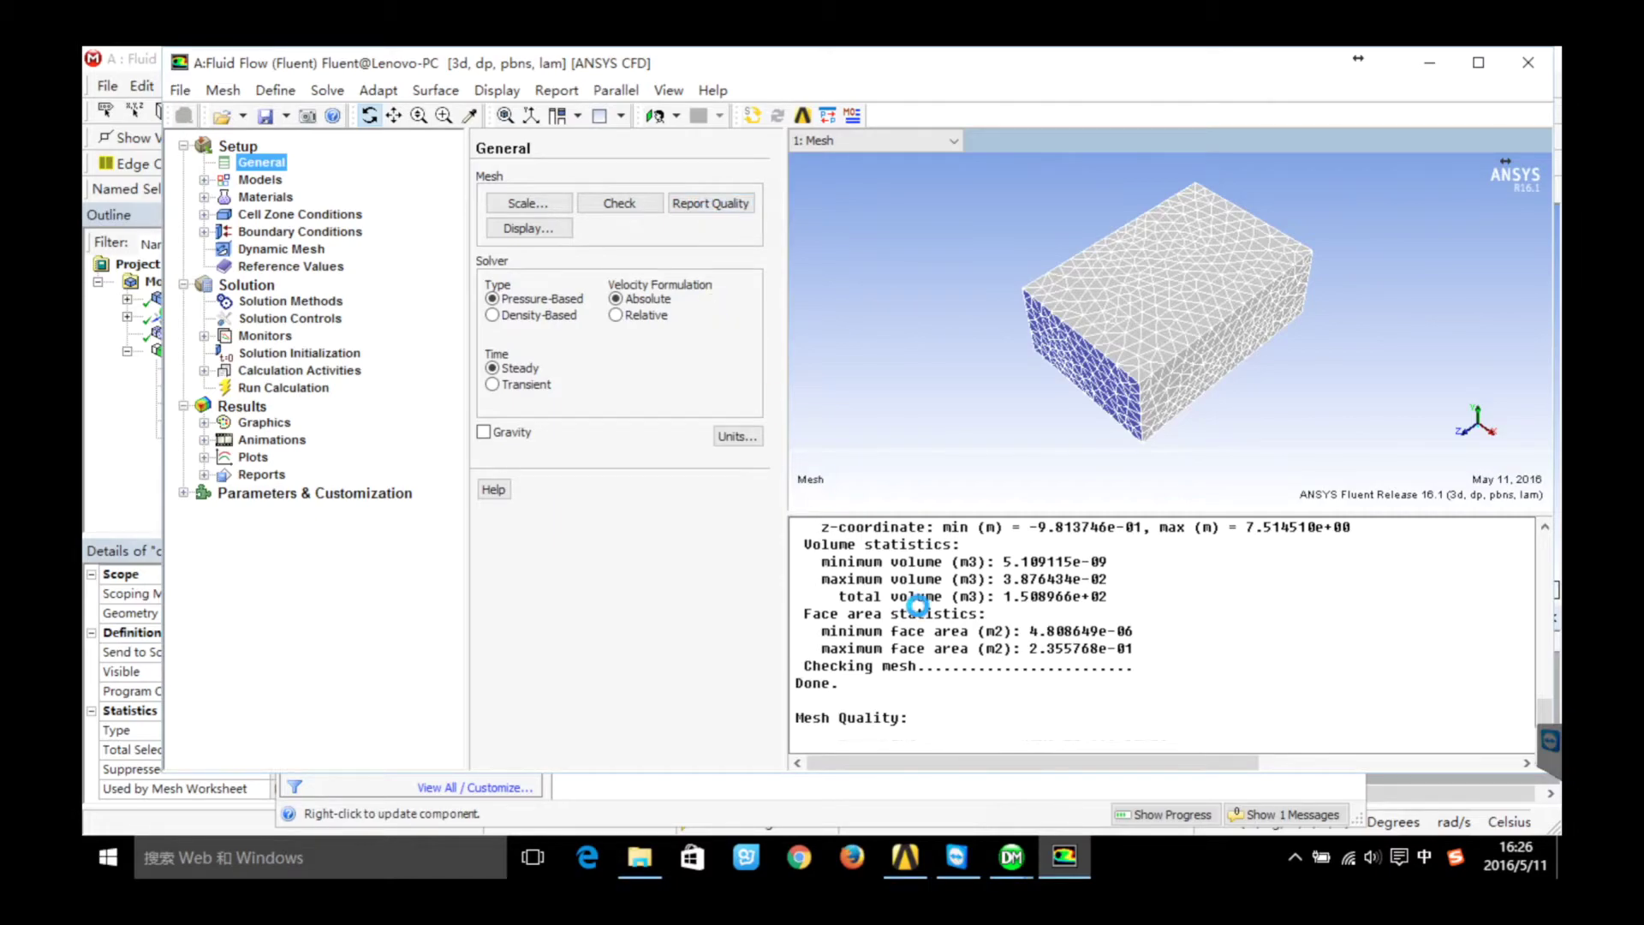
click(261, 179)
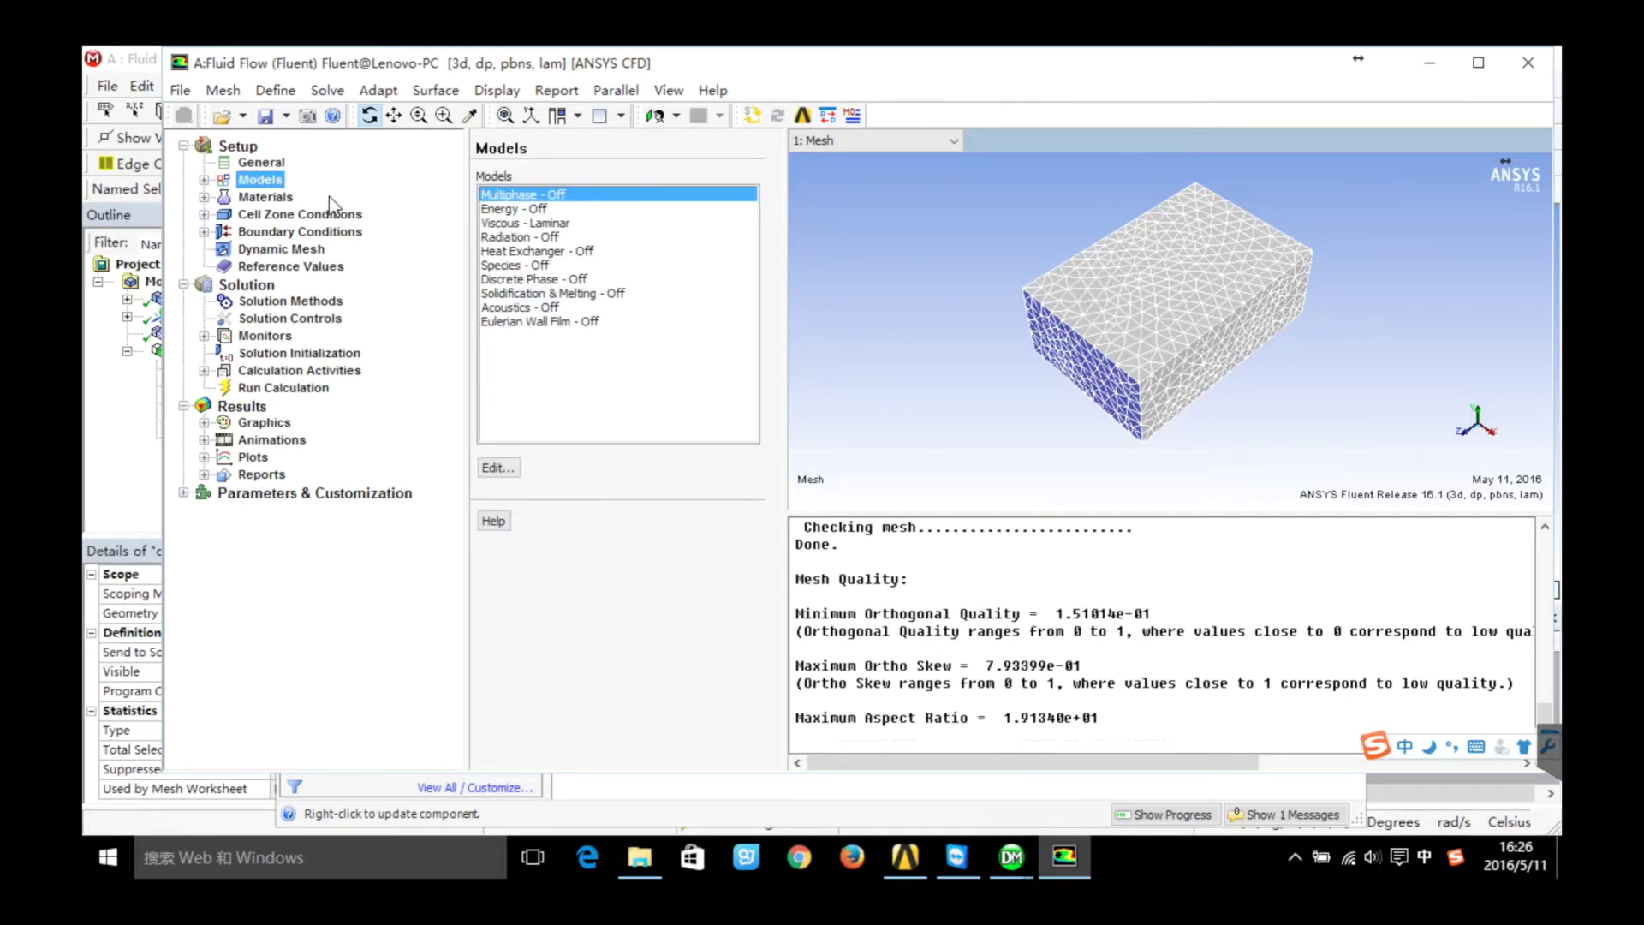
Change the Viscous model from Laminar to standard k-epsilon (2 eqn) with standard wall functions
click(542, 222)
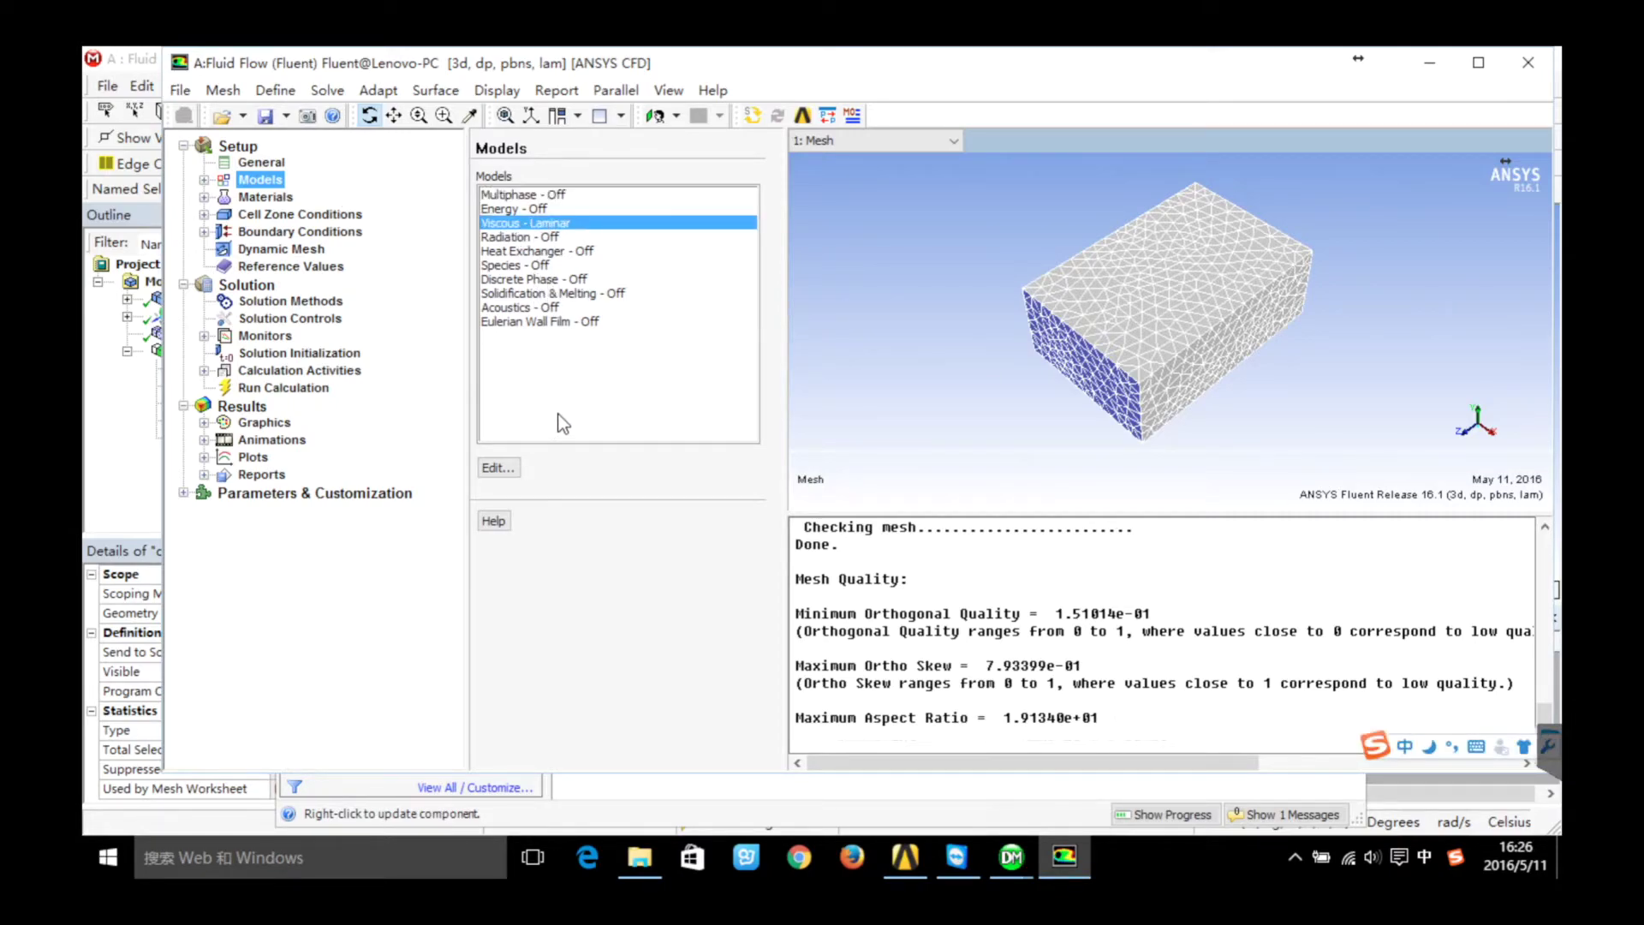
click(495, 467)
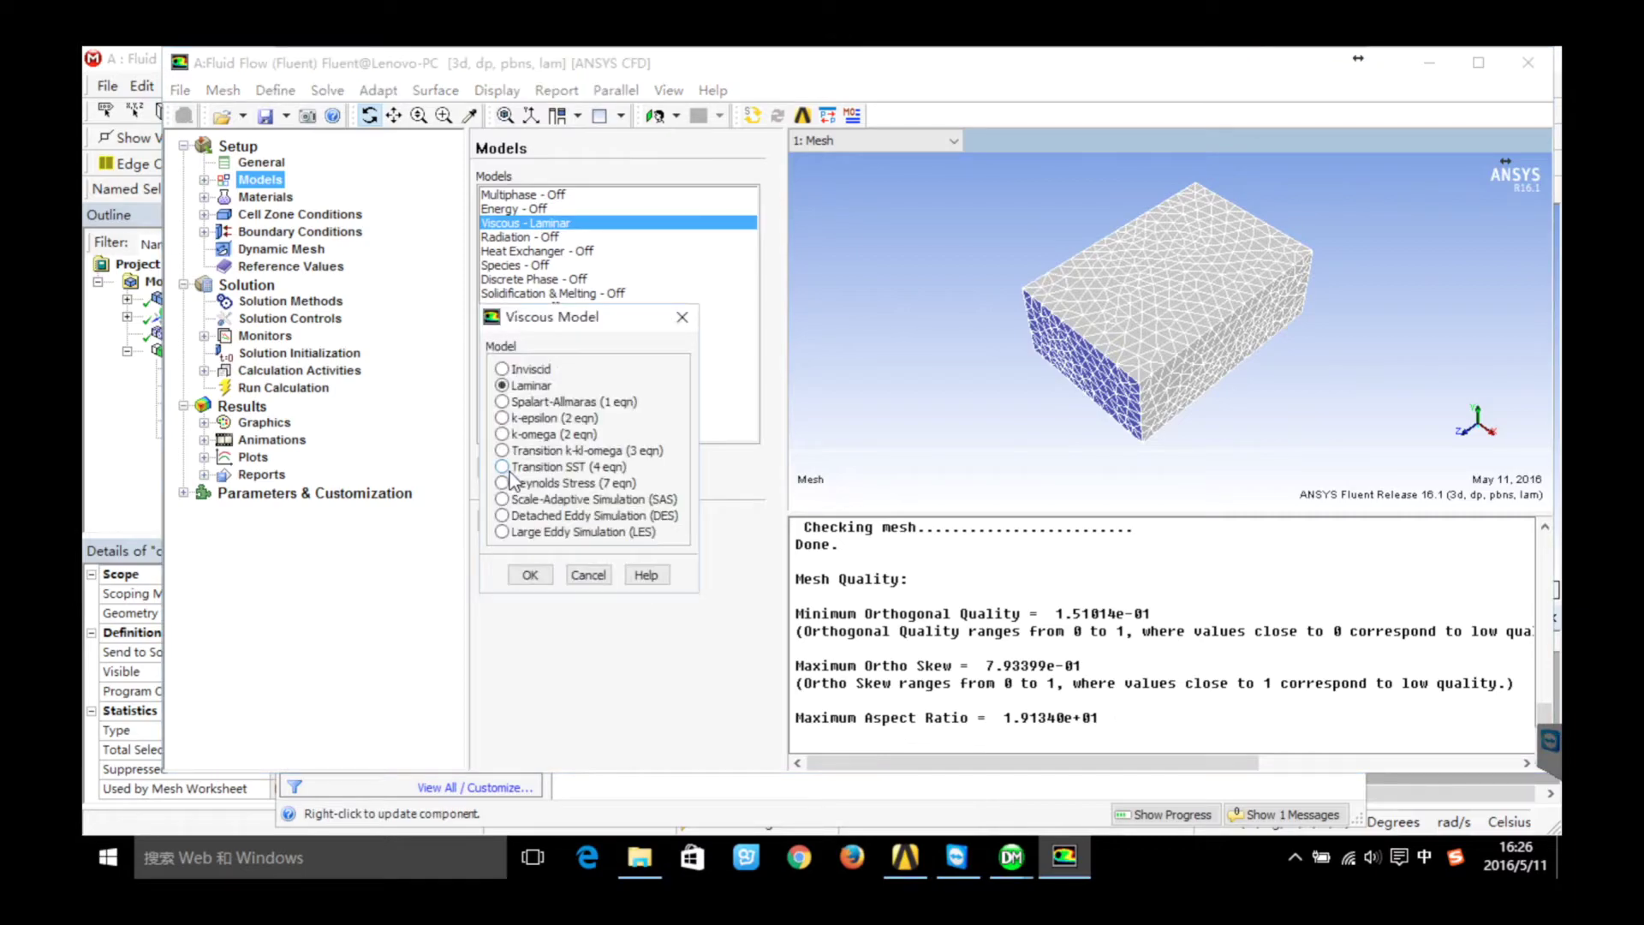
click(542, 420)
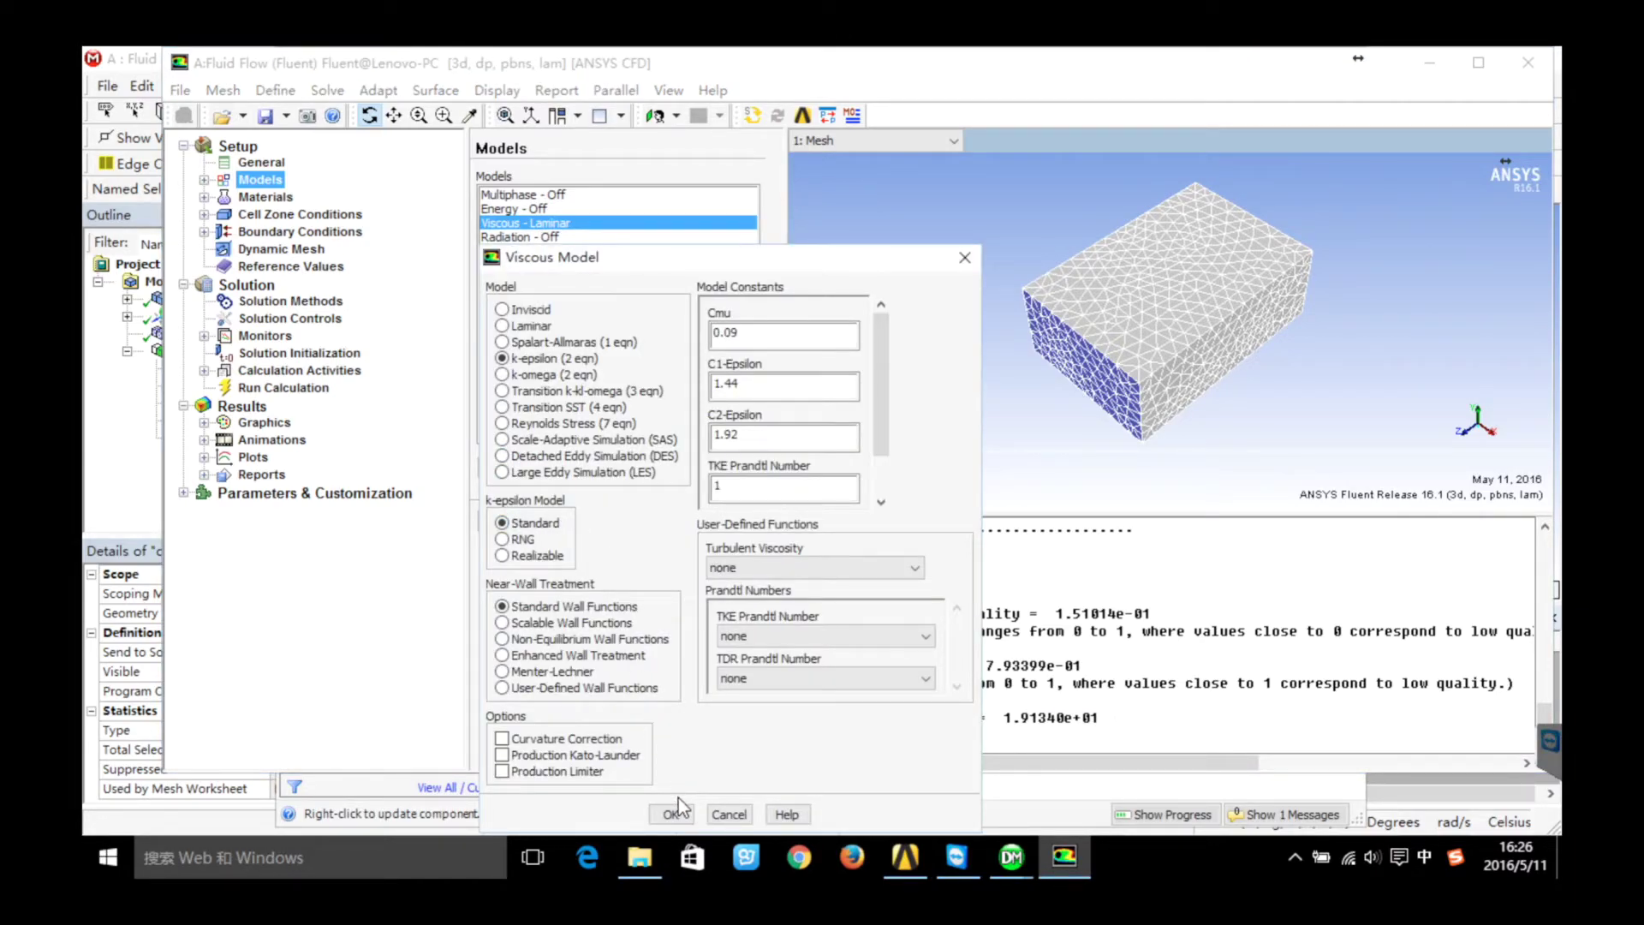
Apply k-epsilon, then confirm air has density 1.225 and viscosity 1.7894e-05
click(651, 809)
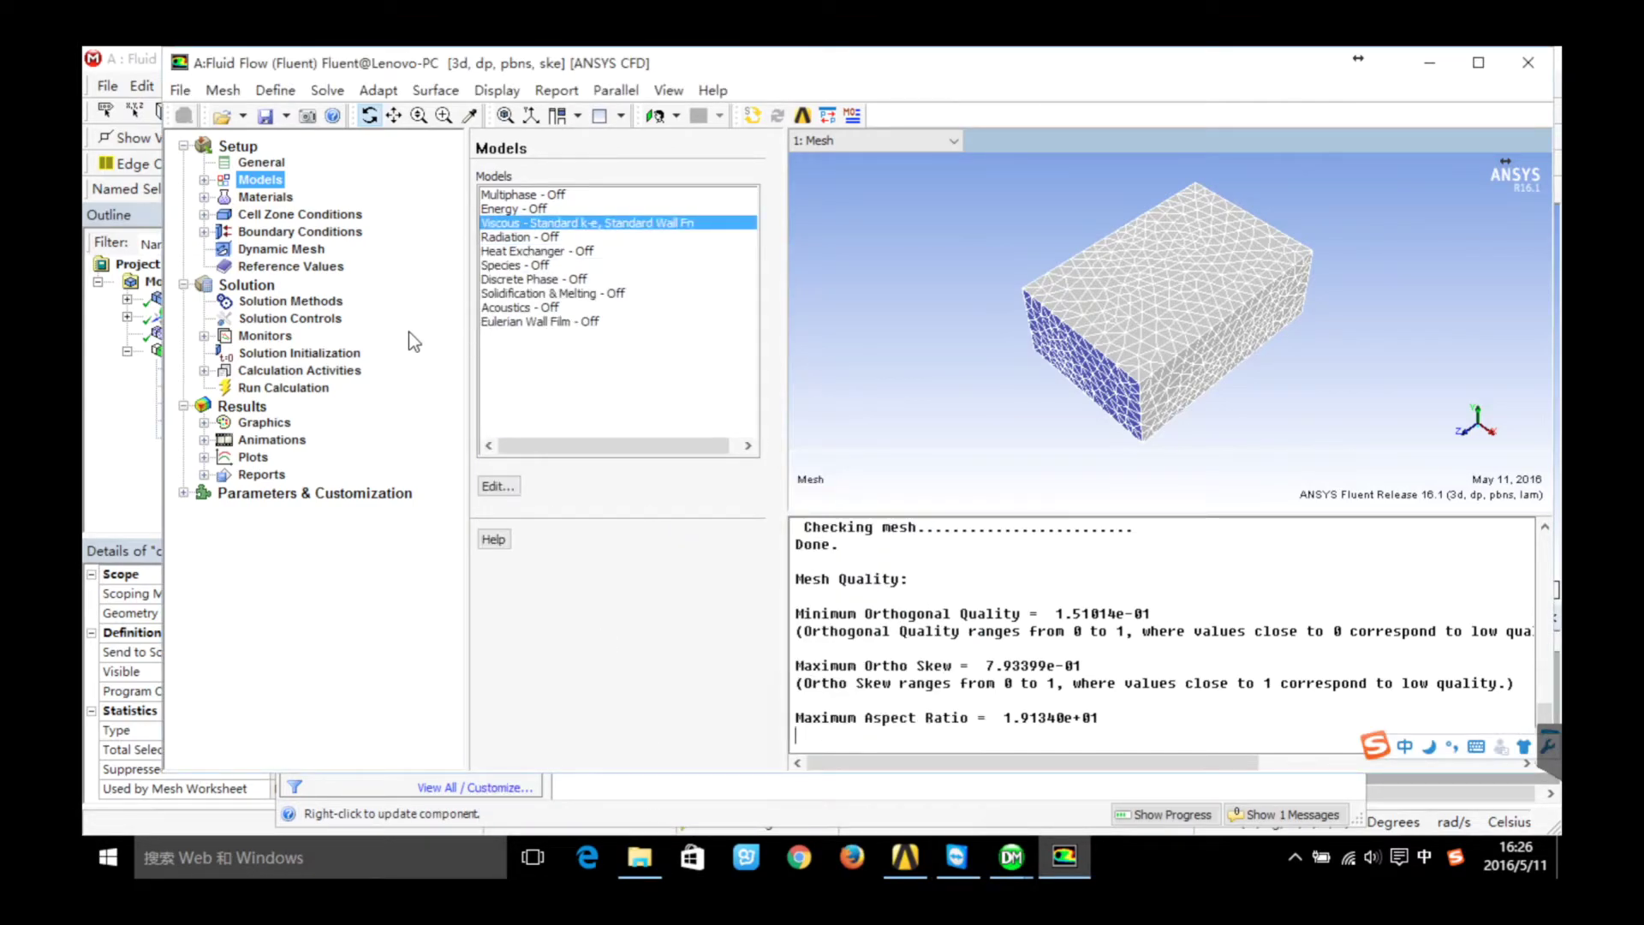
click(277, 198)
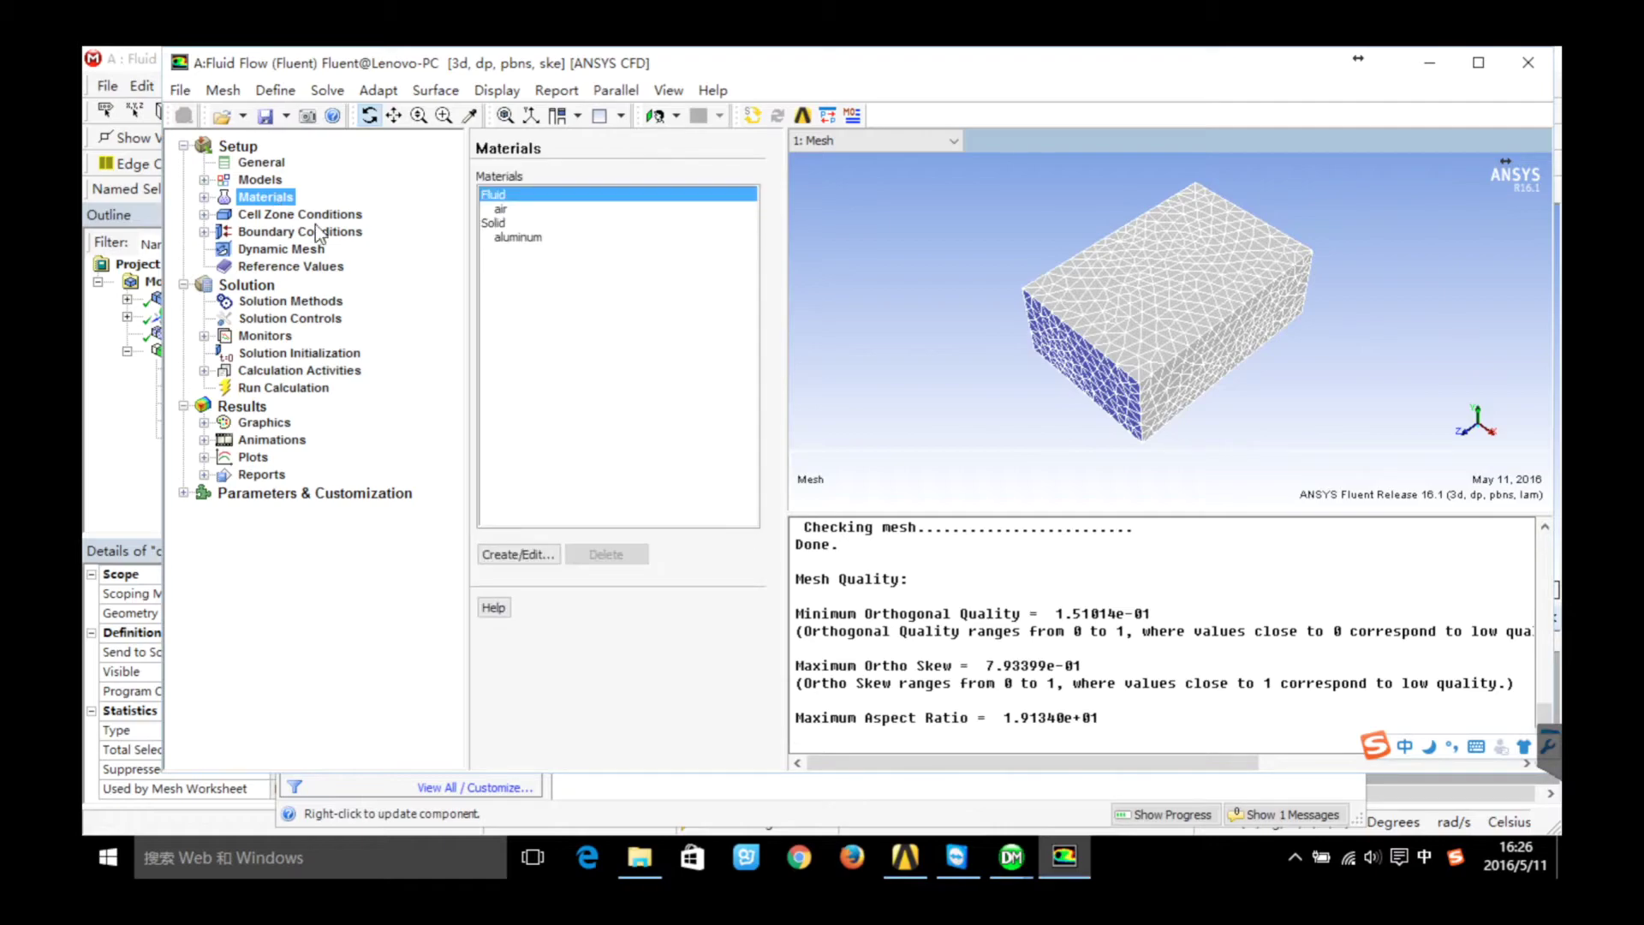
click(503, 210)
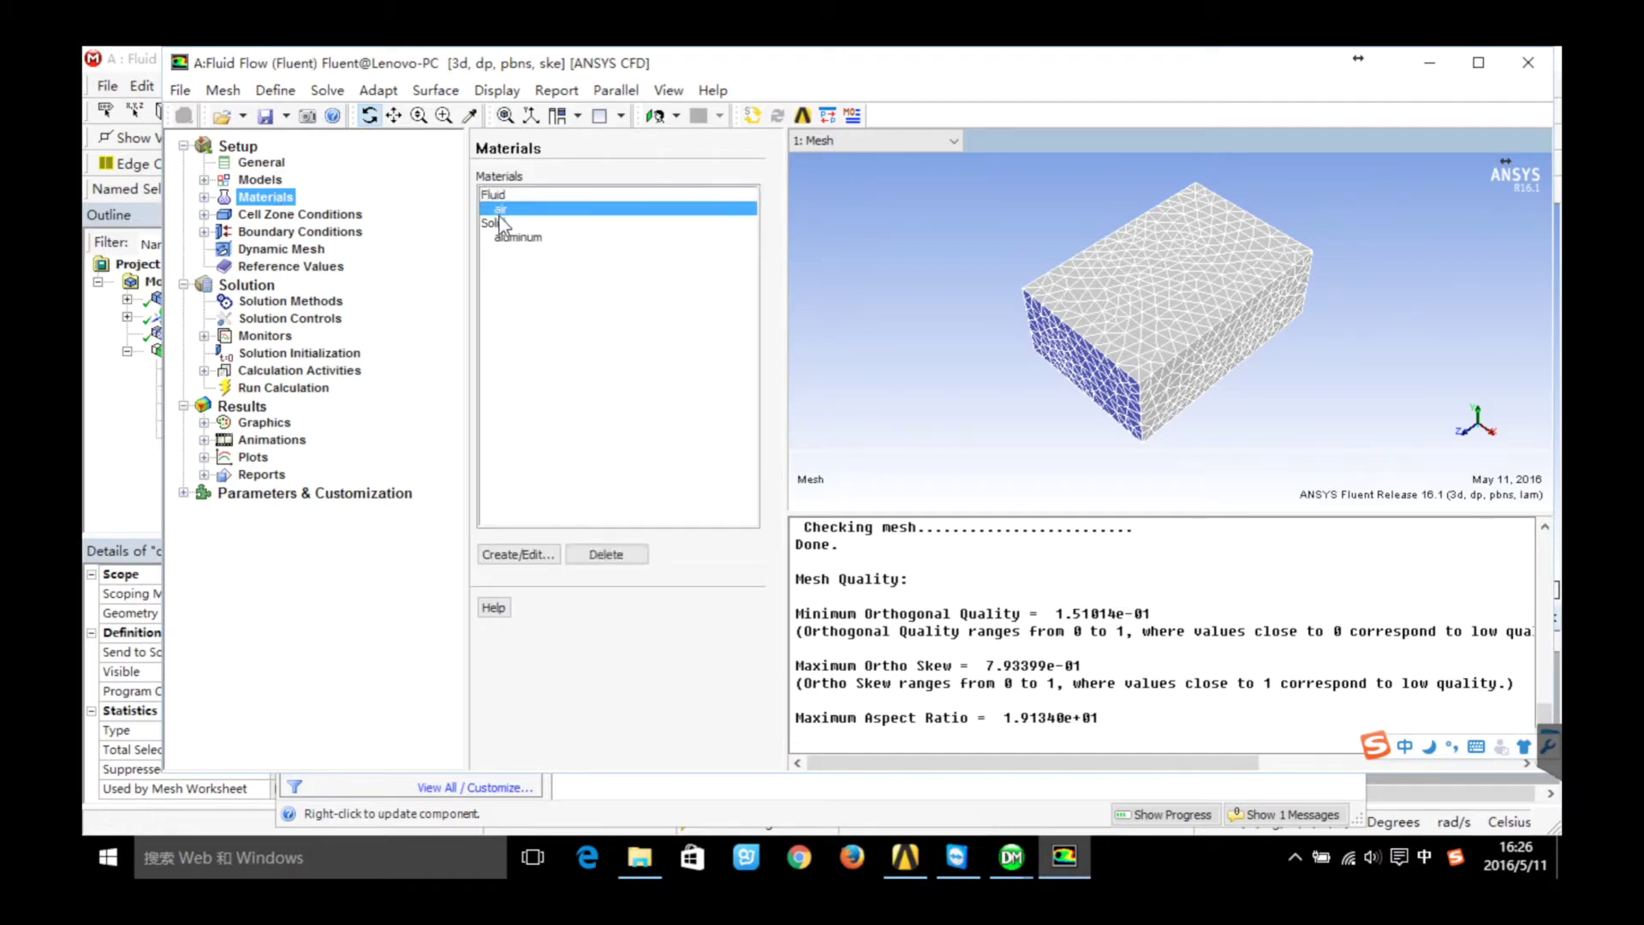
click(524, 554)
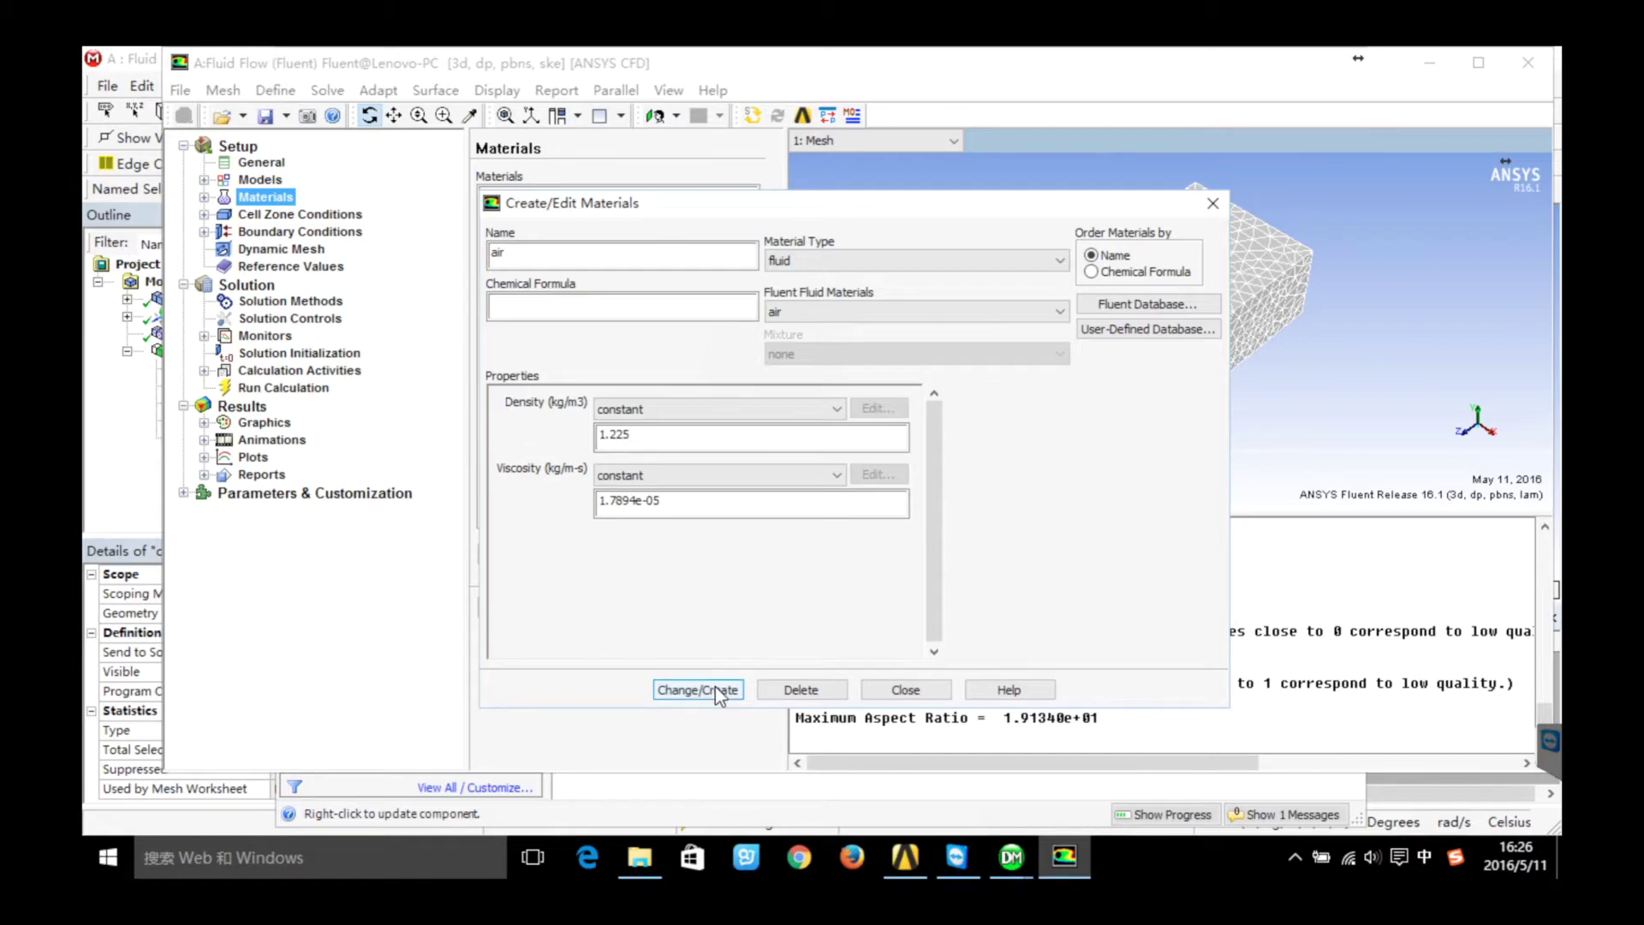
click(896, 692)
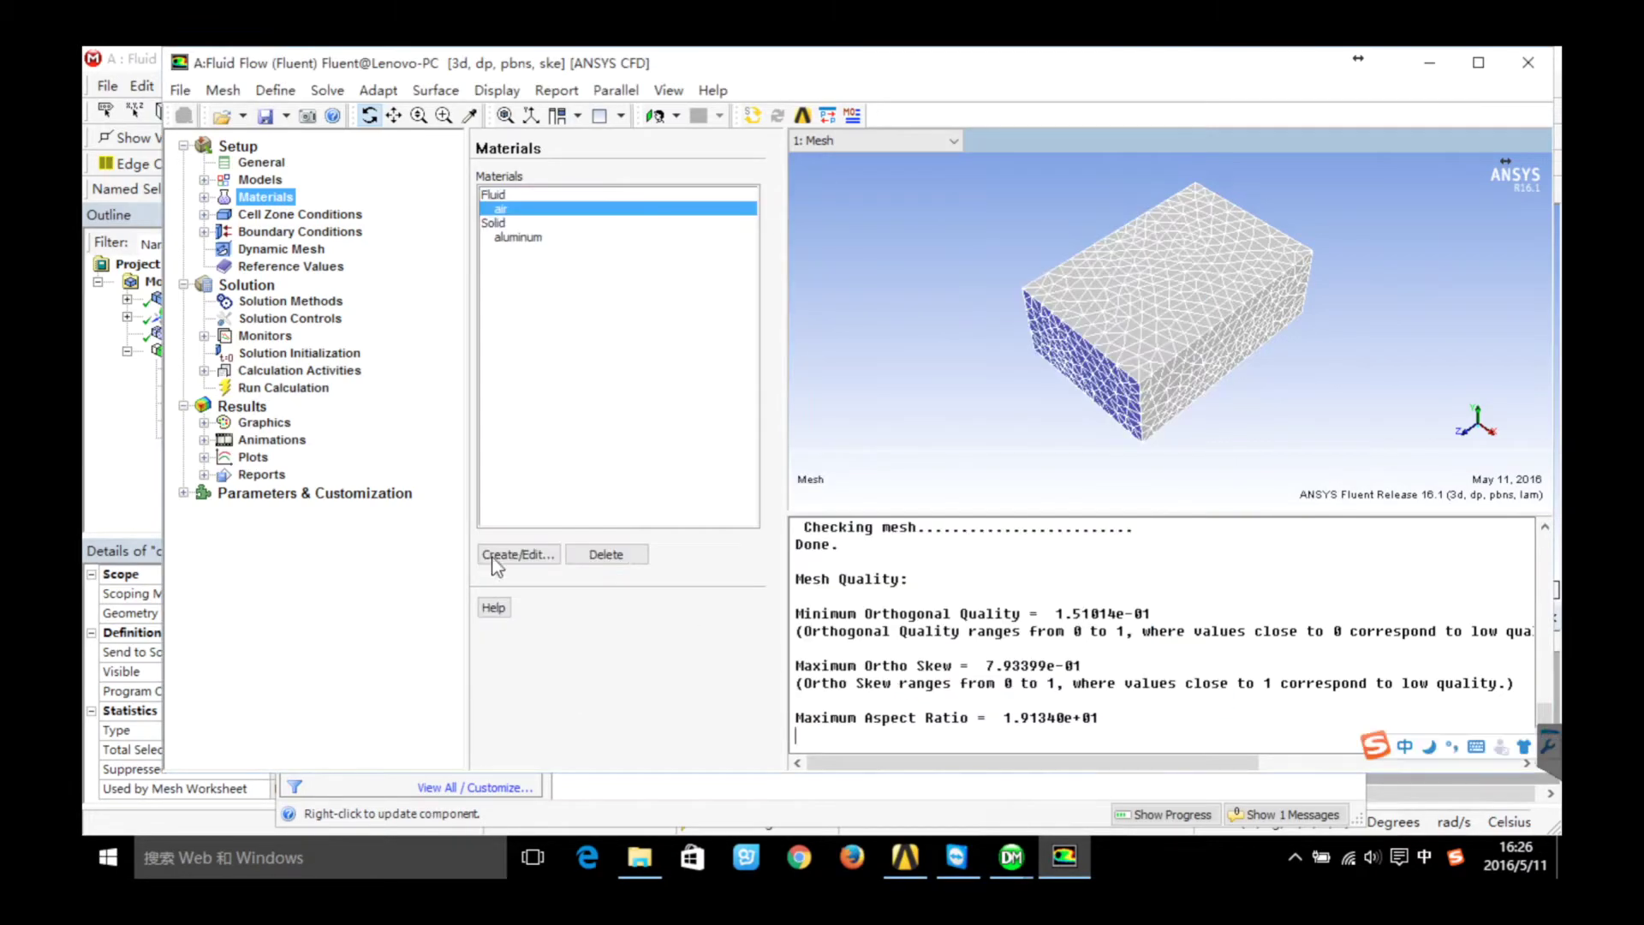
click(306, 215)
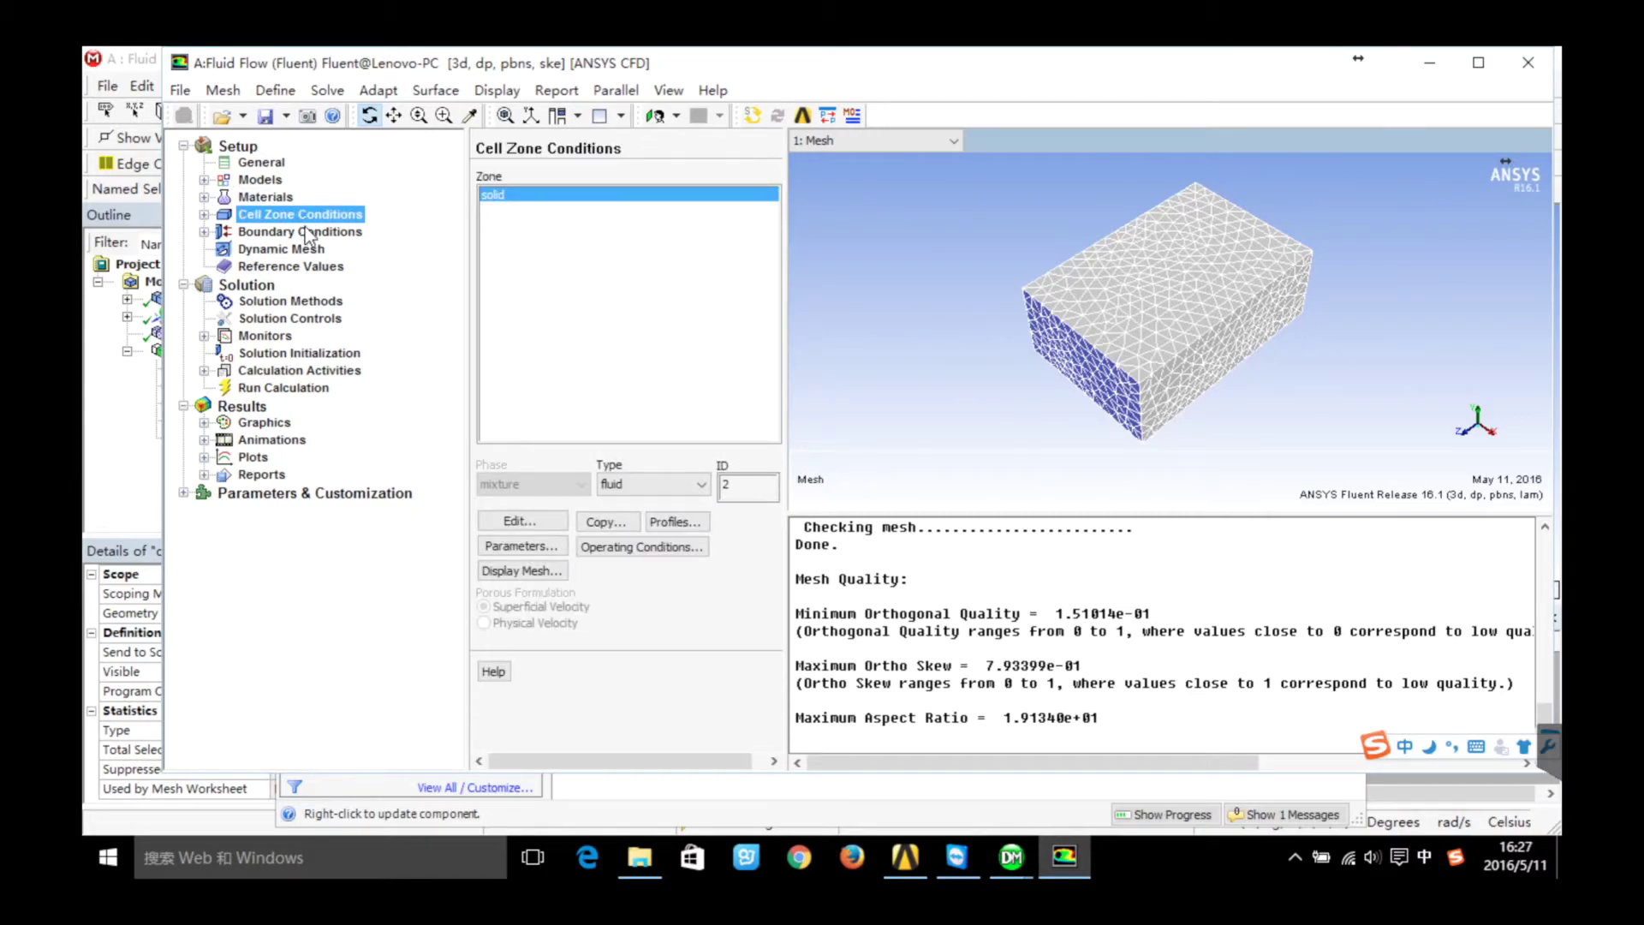
Specify the inlet velocity by Magnitude and Direction with a magnitude of 20 m/s
click(305, 231)
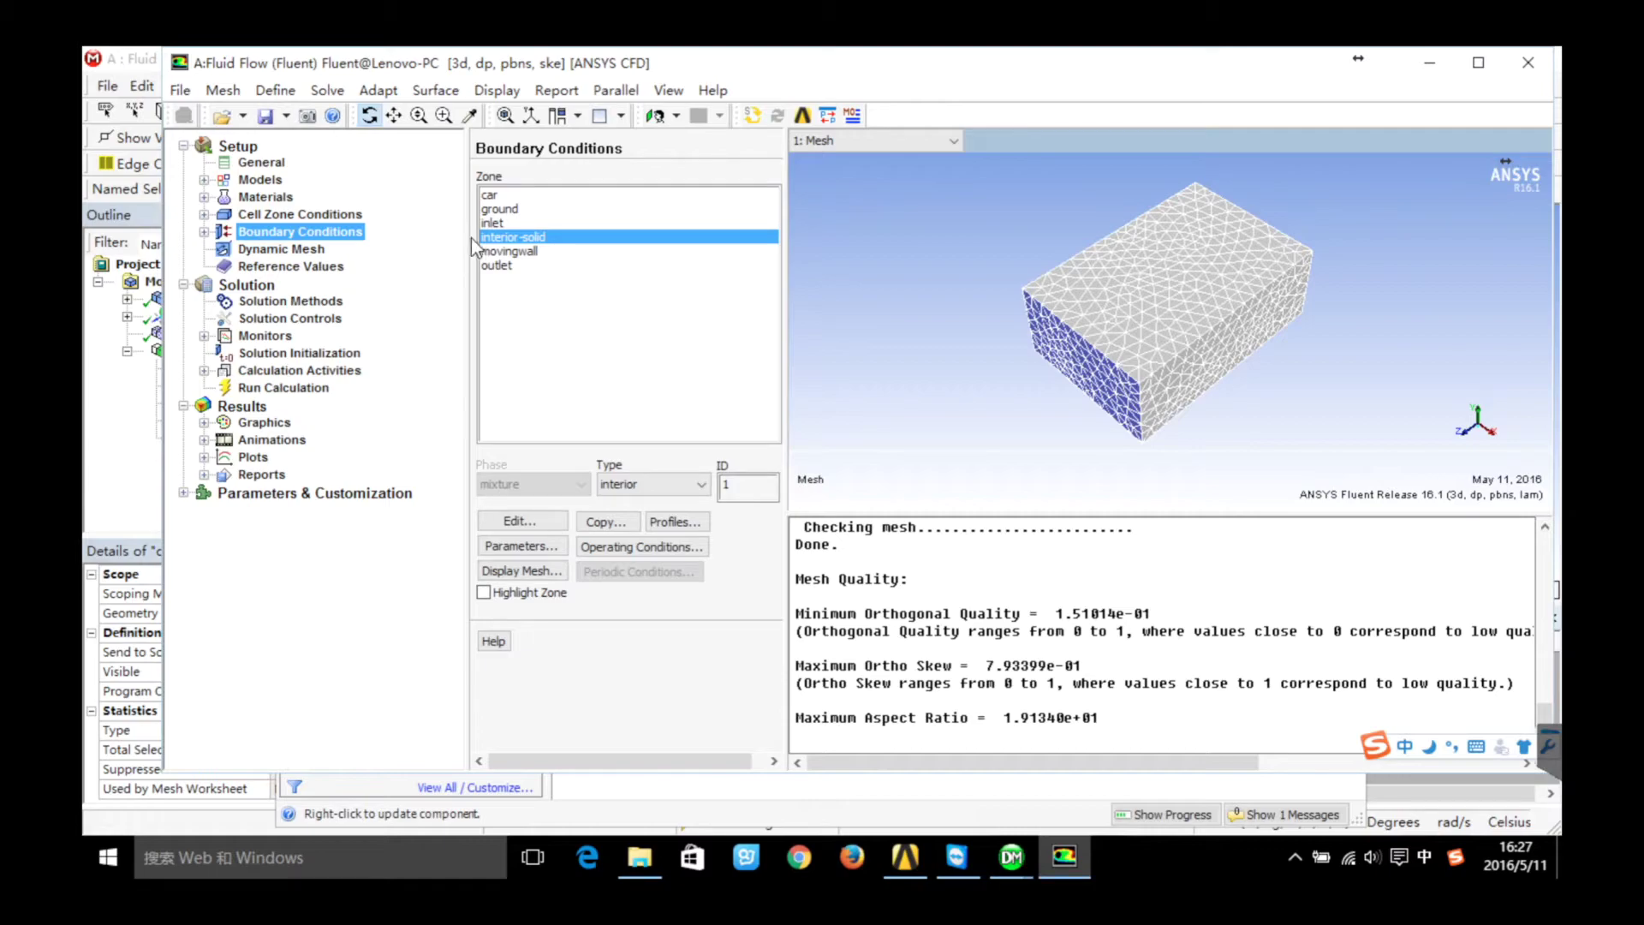
click(490, 224)
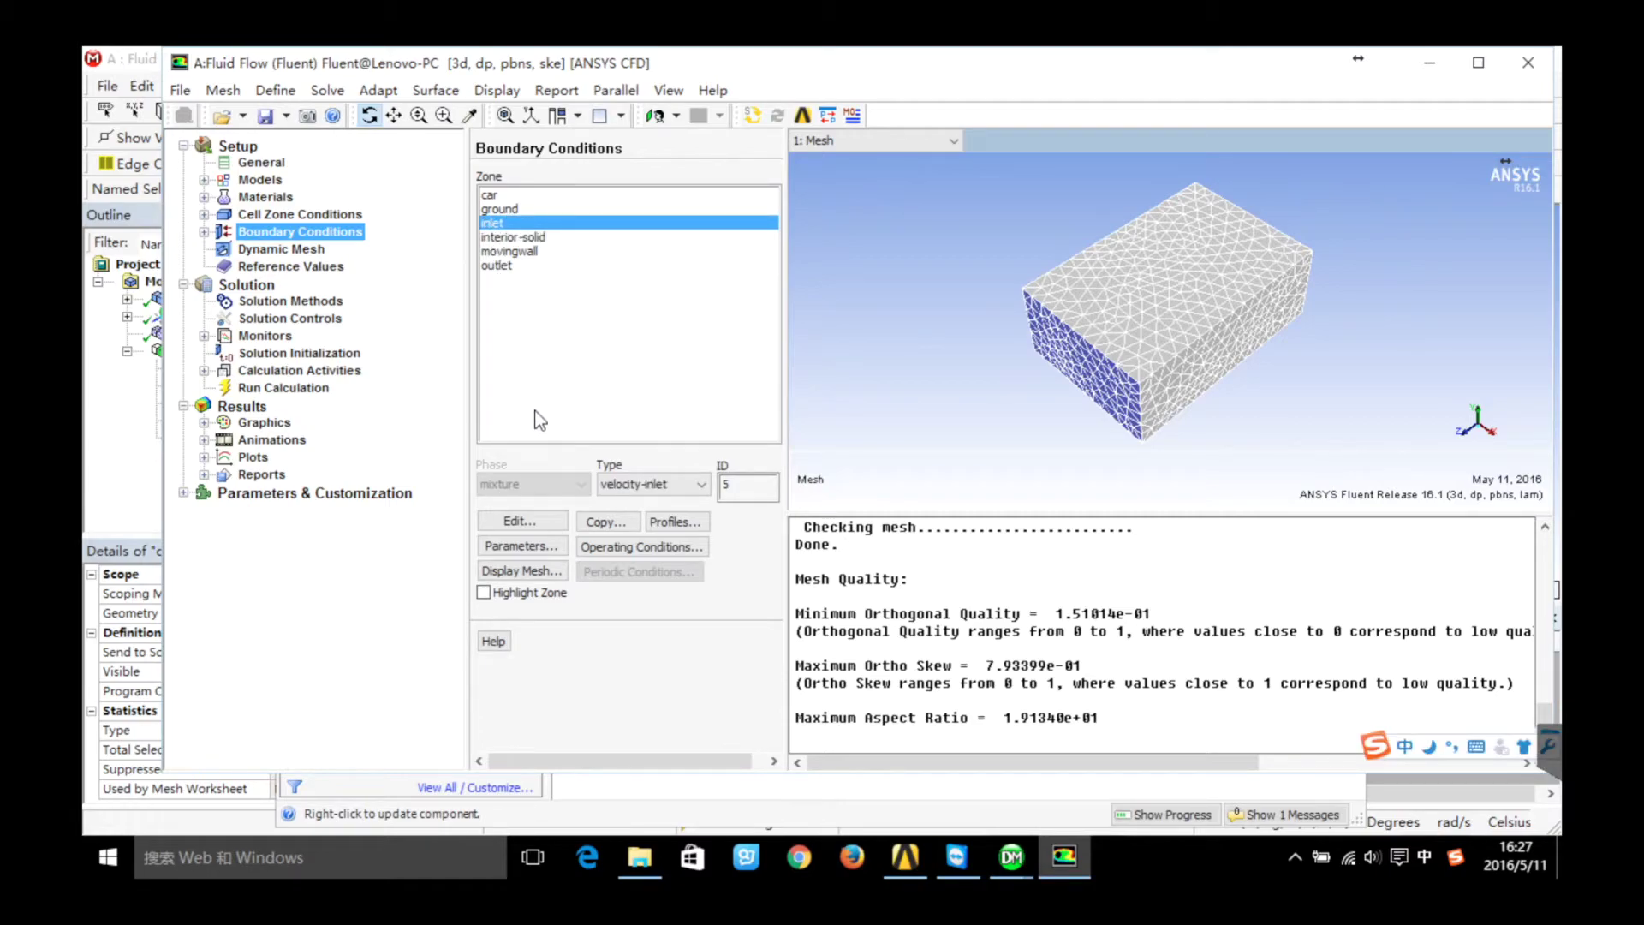
click(543, 522)
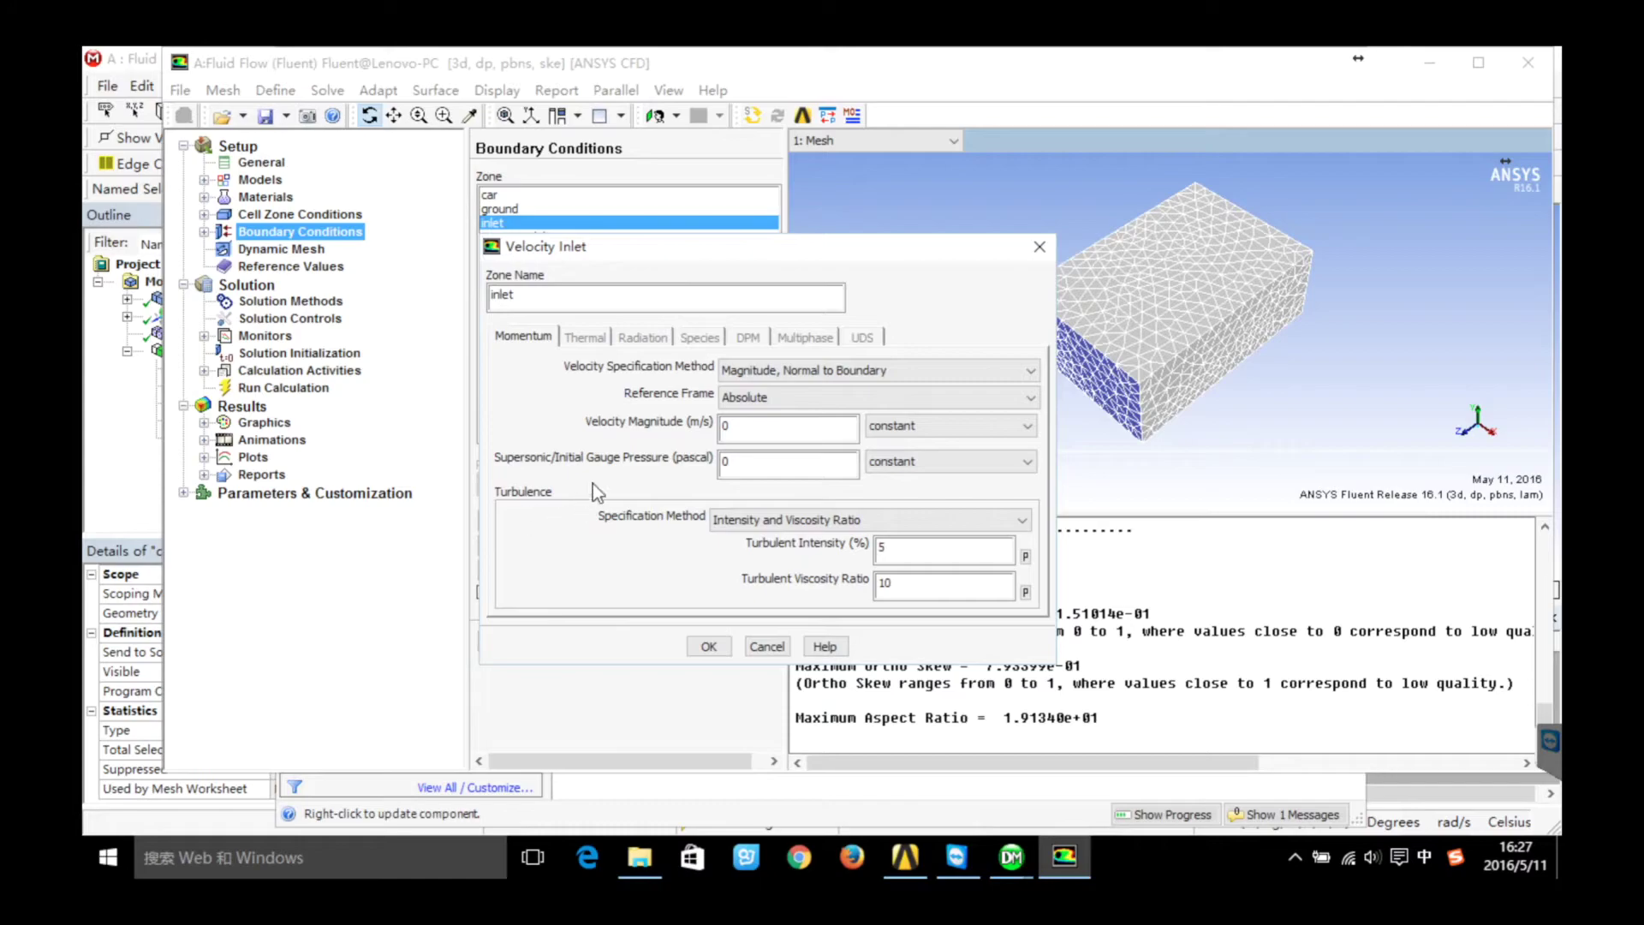
click(783, 377)
click(781, 390)
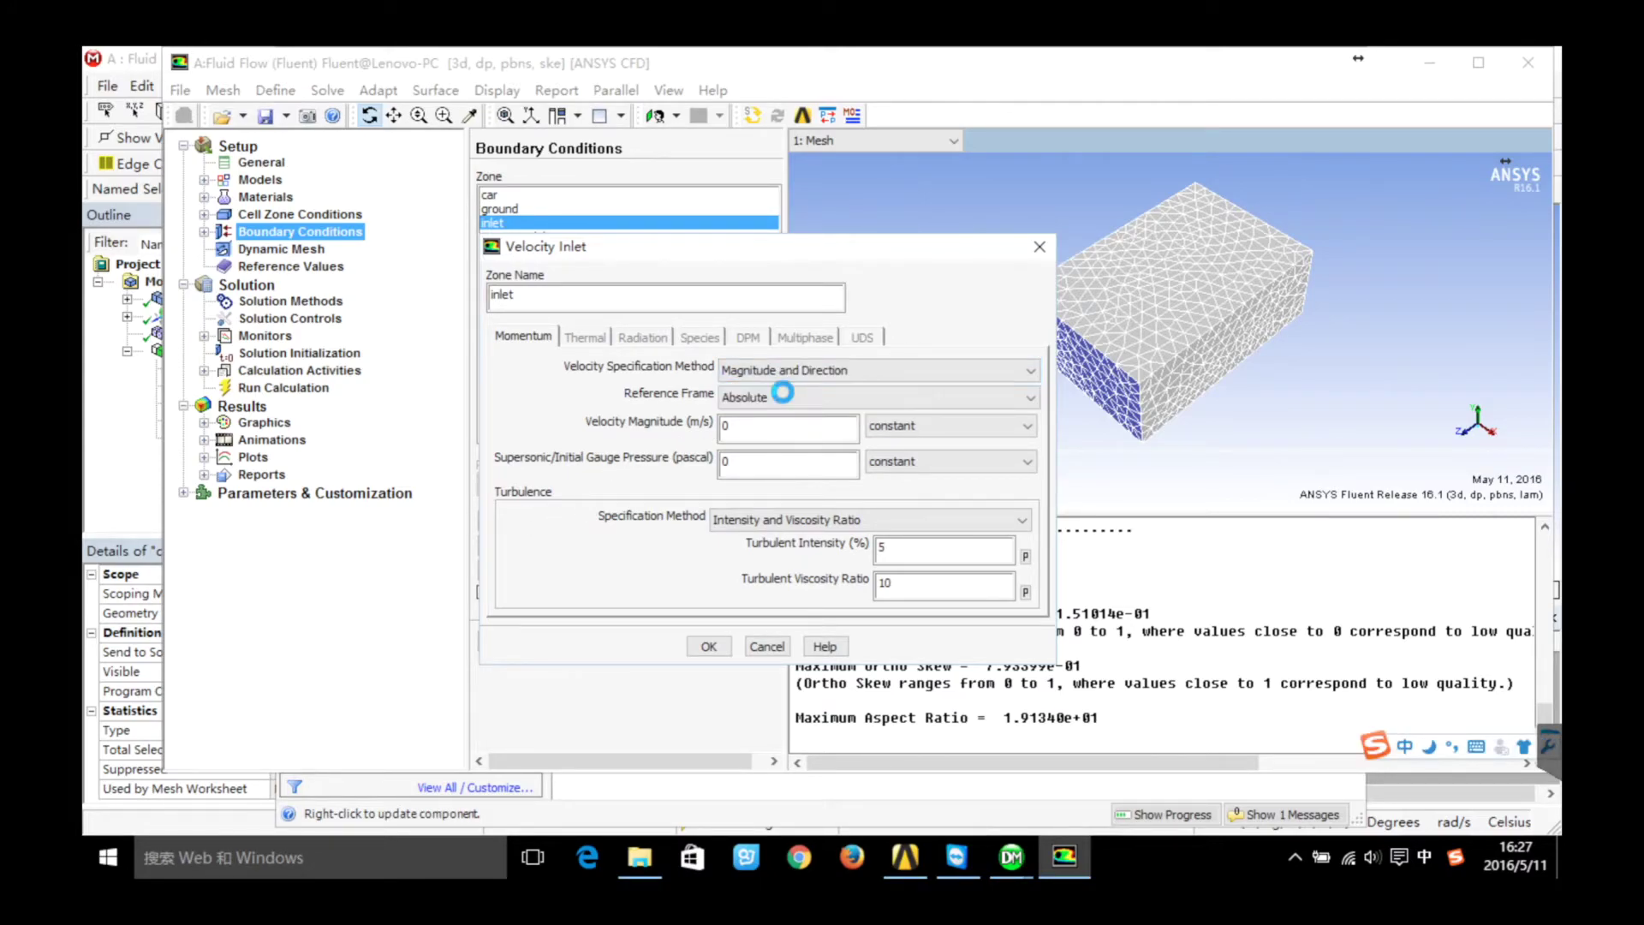
click(744, 432)
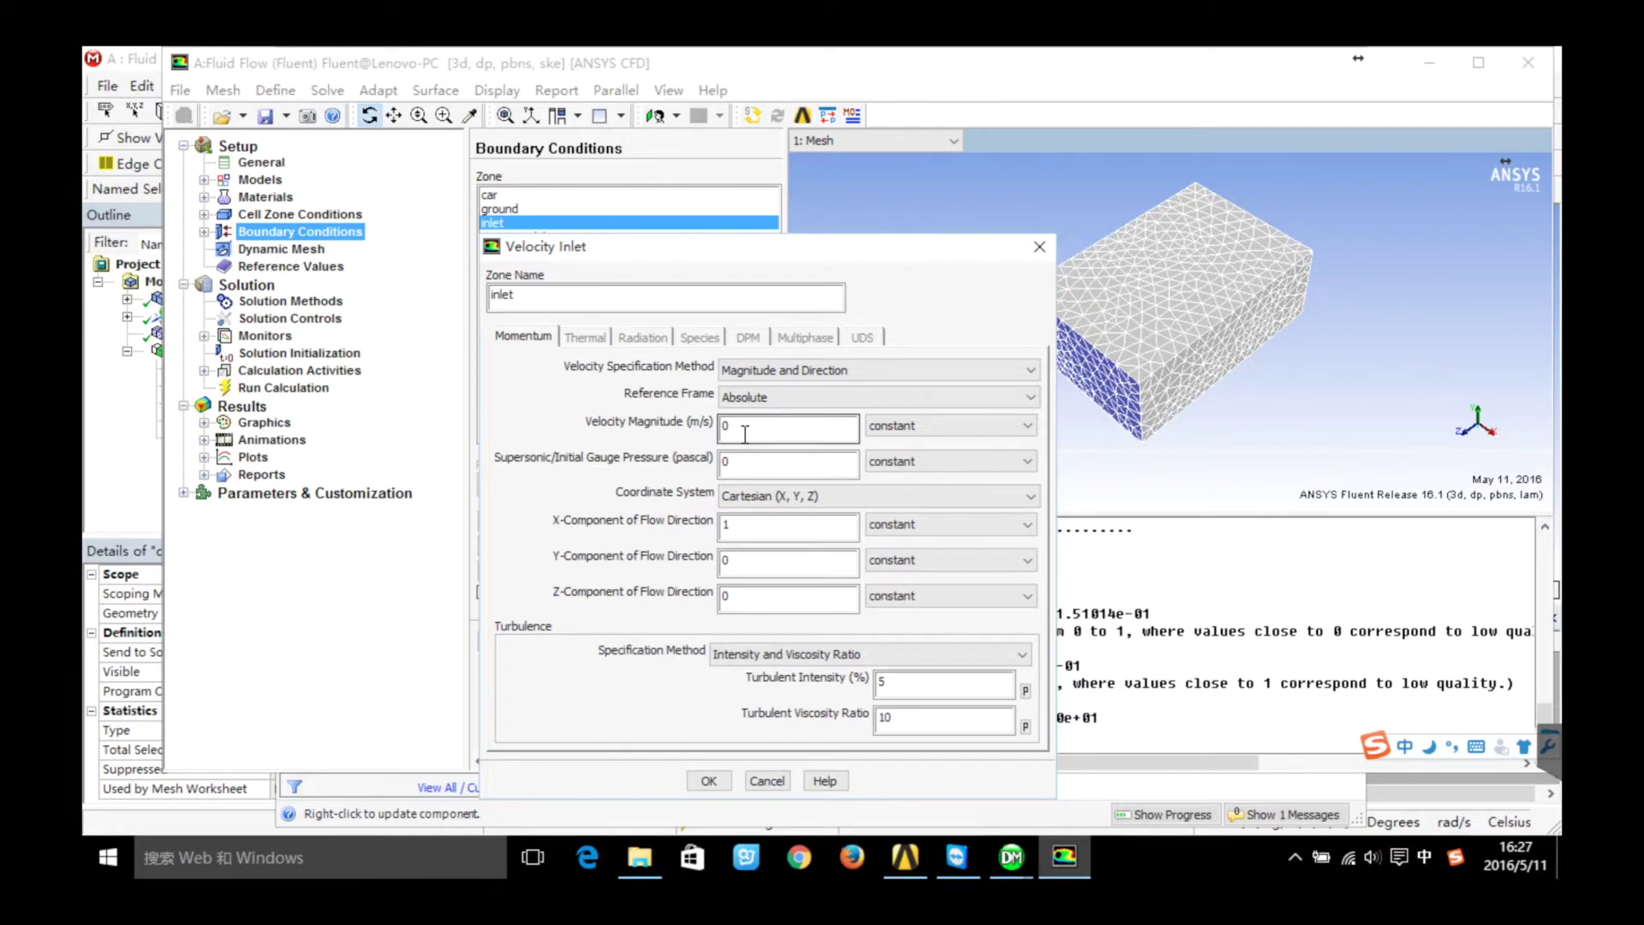
key(BackSpace)
text(20)
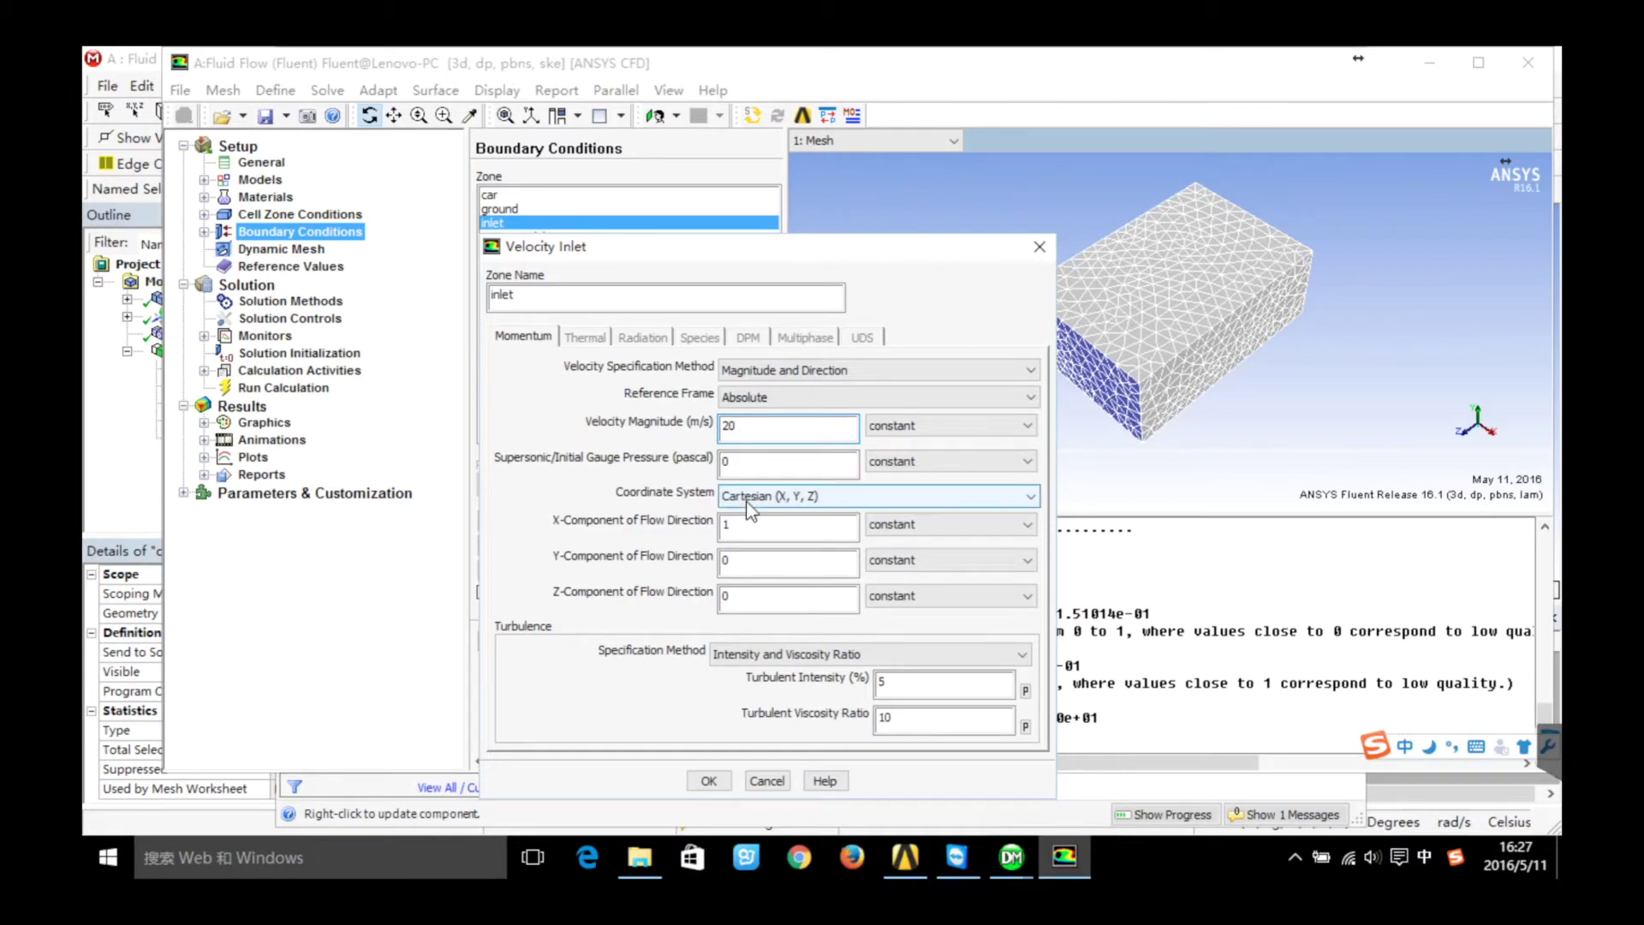
Set the inlet flow direction to (0, 0, -1) and apply the inlet settings
click(746, 524)
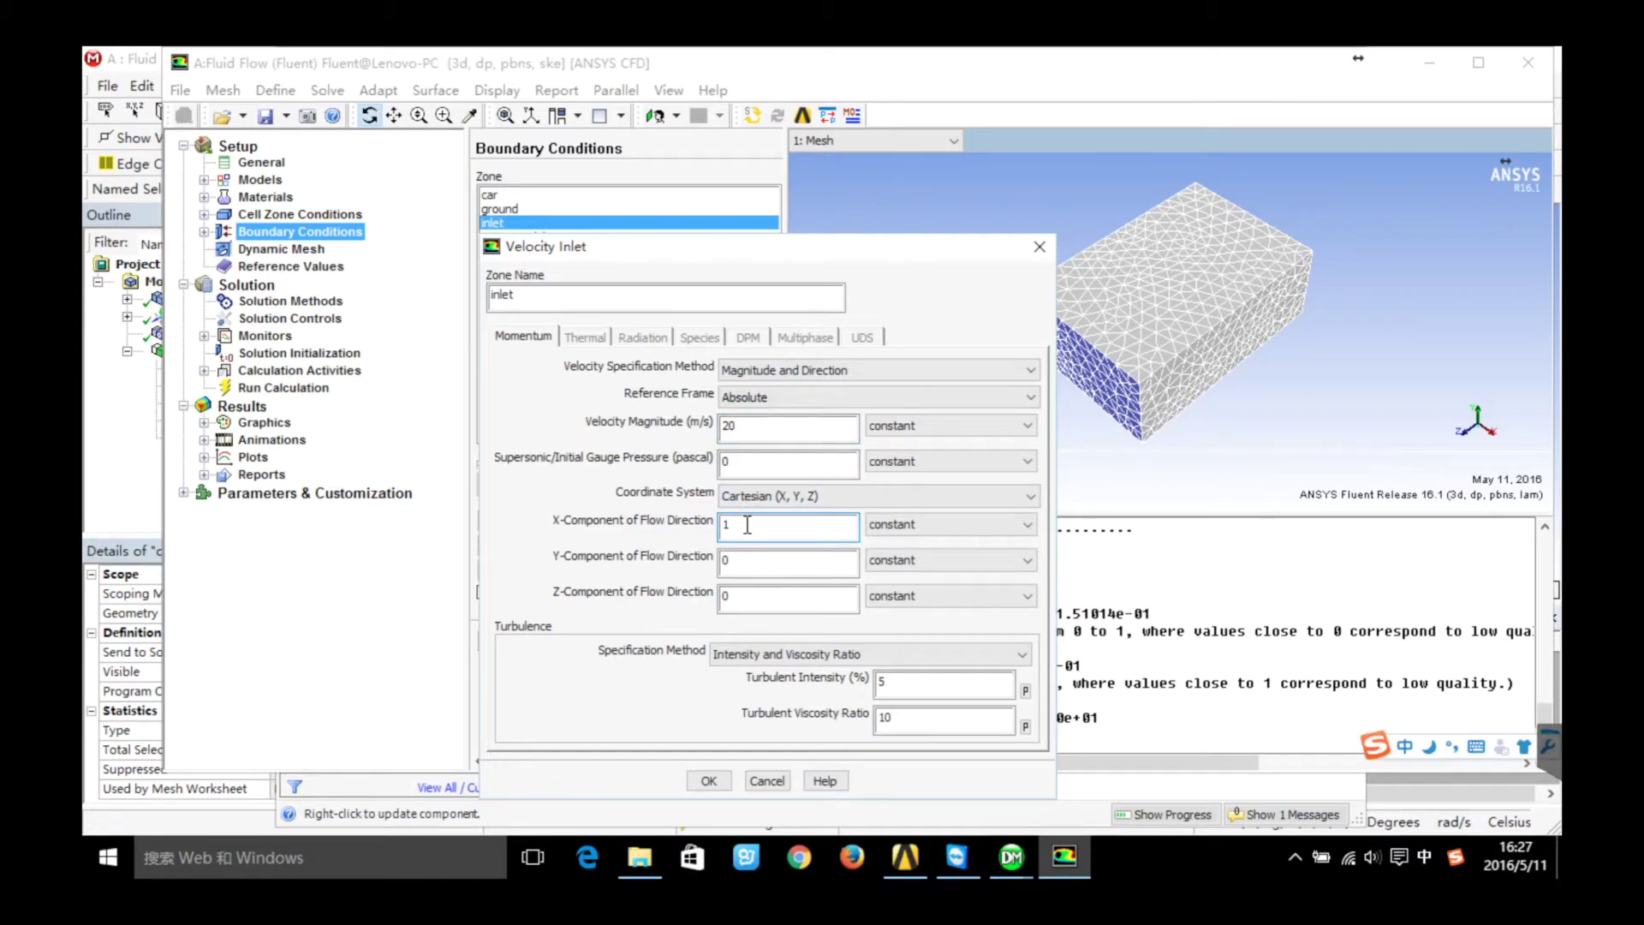
key(BackSpace)
click(755, 595)
key(BackSpace)
text(-1)
click(709, 780)
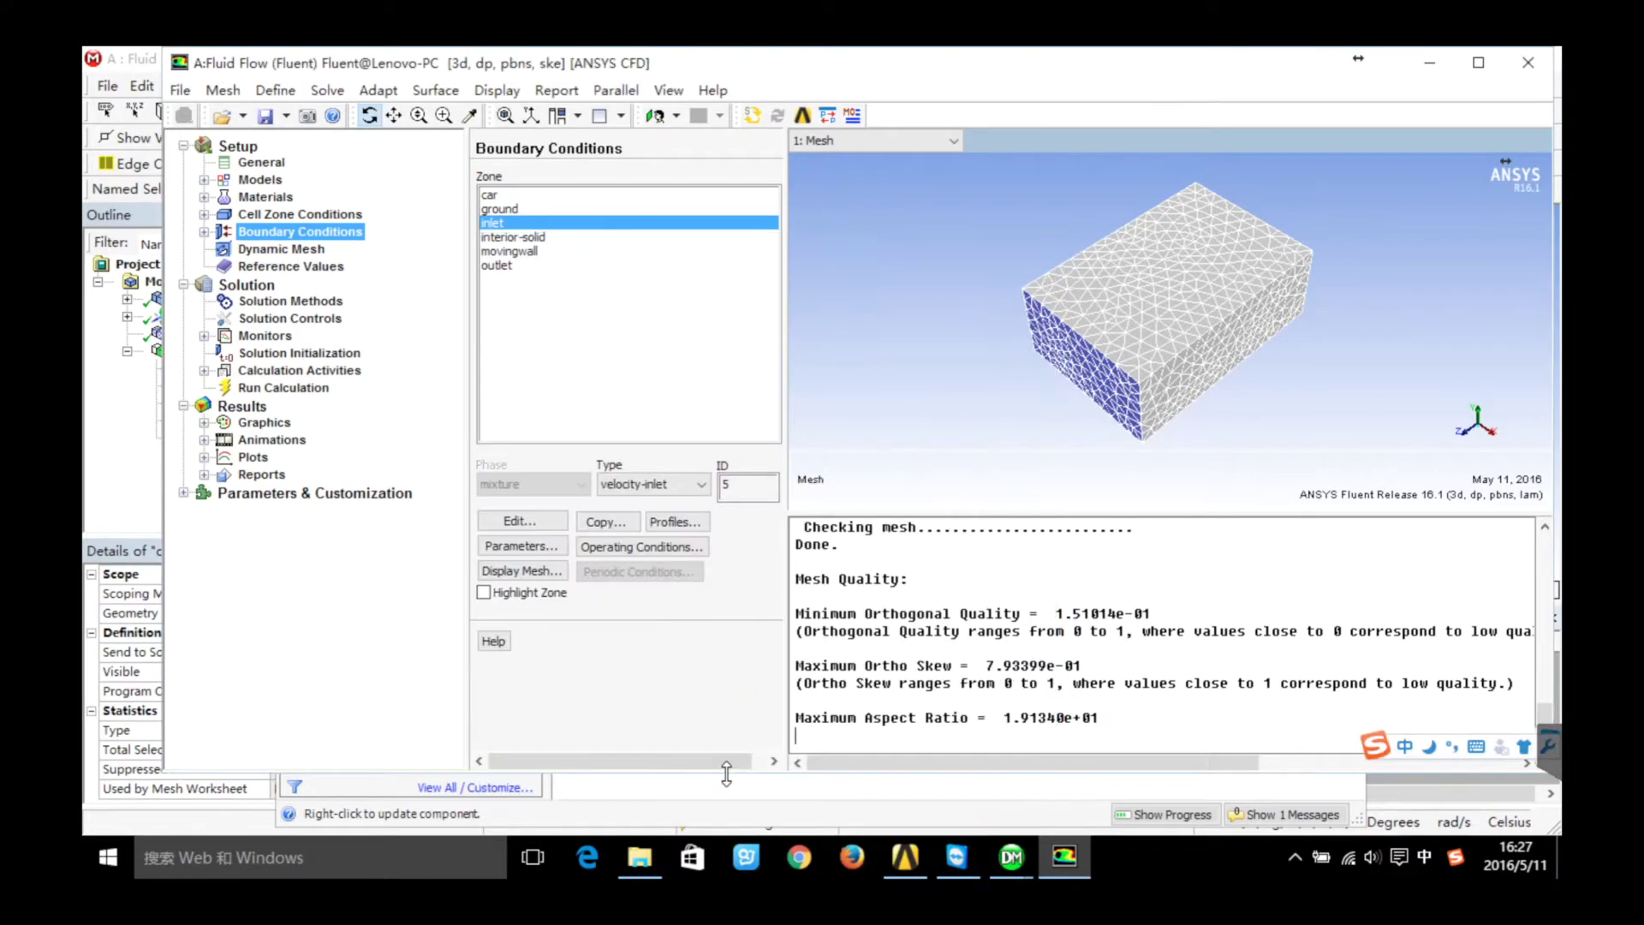
Keep the outlet pressure boundary at its default settings
click(510, 263)
click(529, 520)
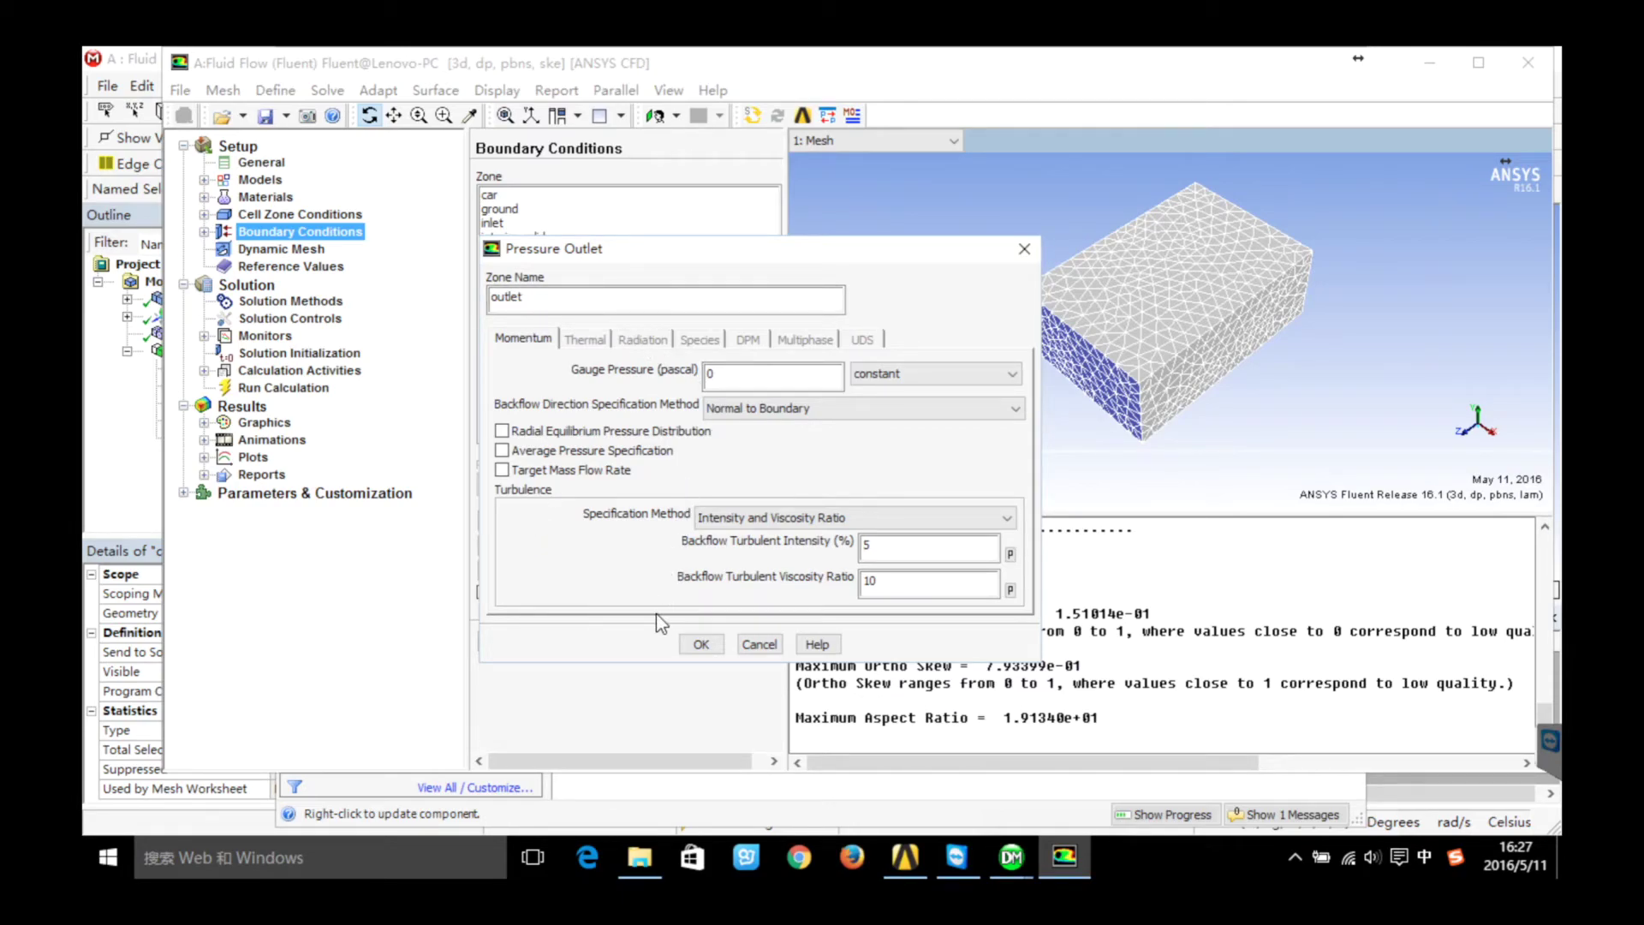
click(696, 642)
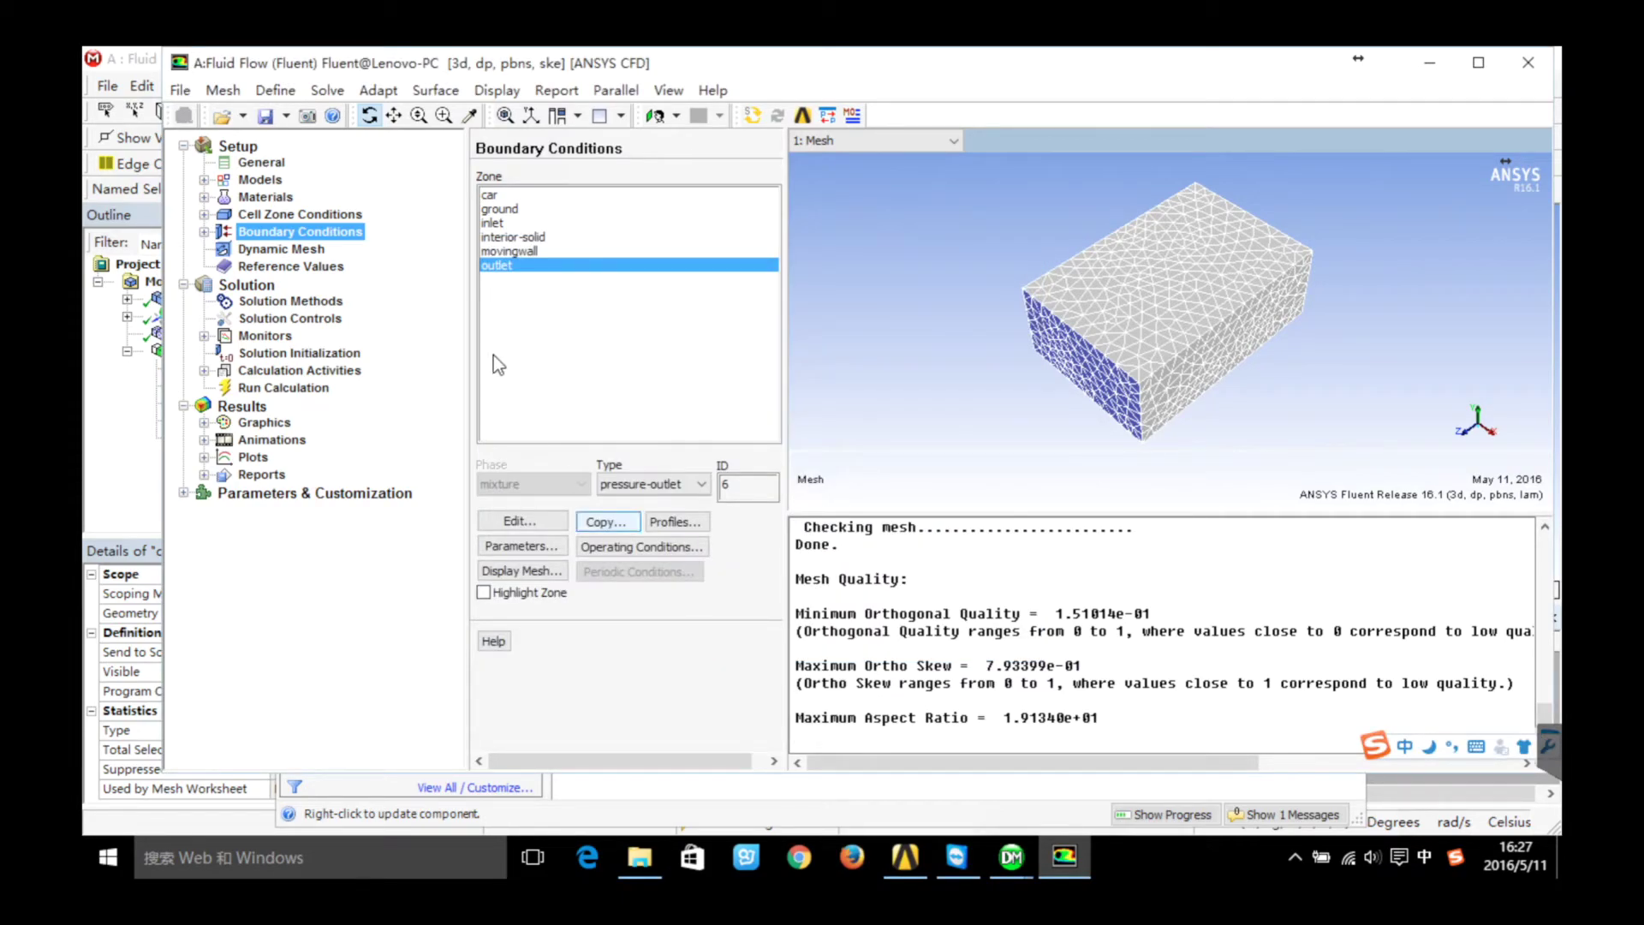
Make movingwall a translating moving wall at 20 m/s along direction (0, 0, -1)
click(522, 250)
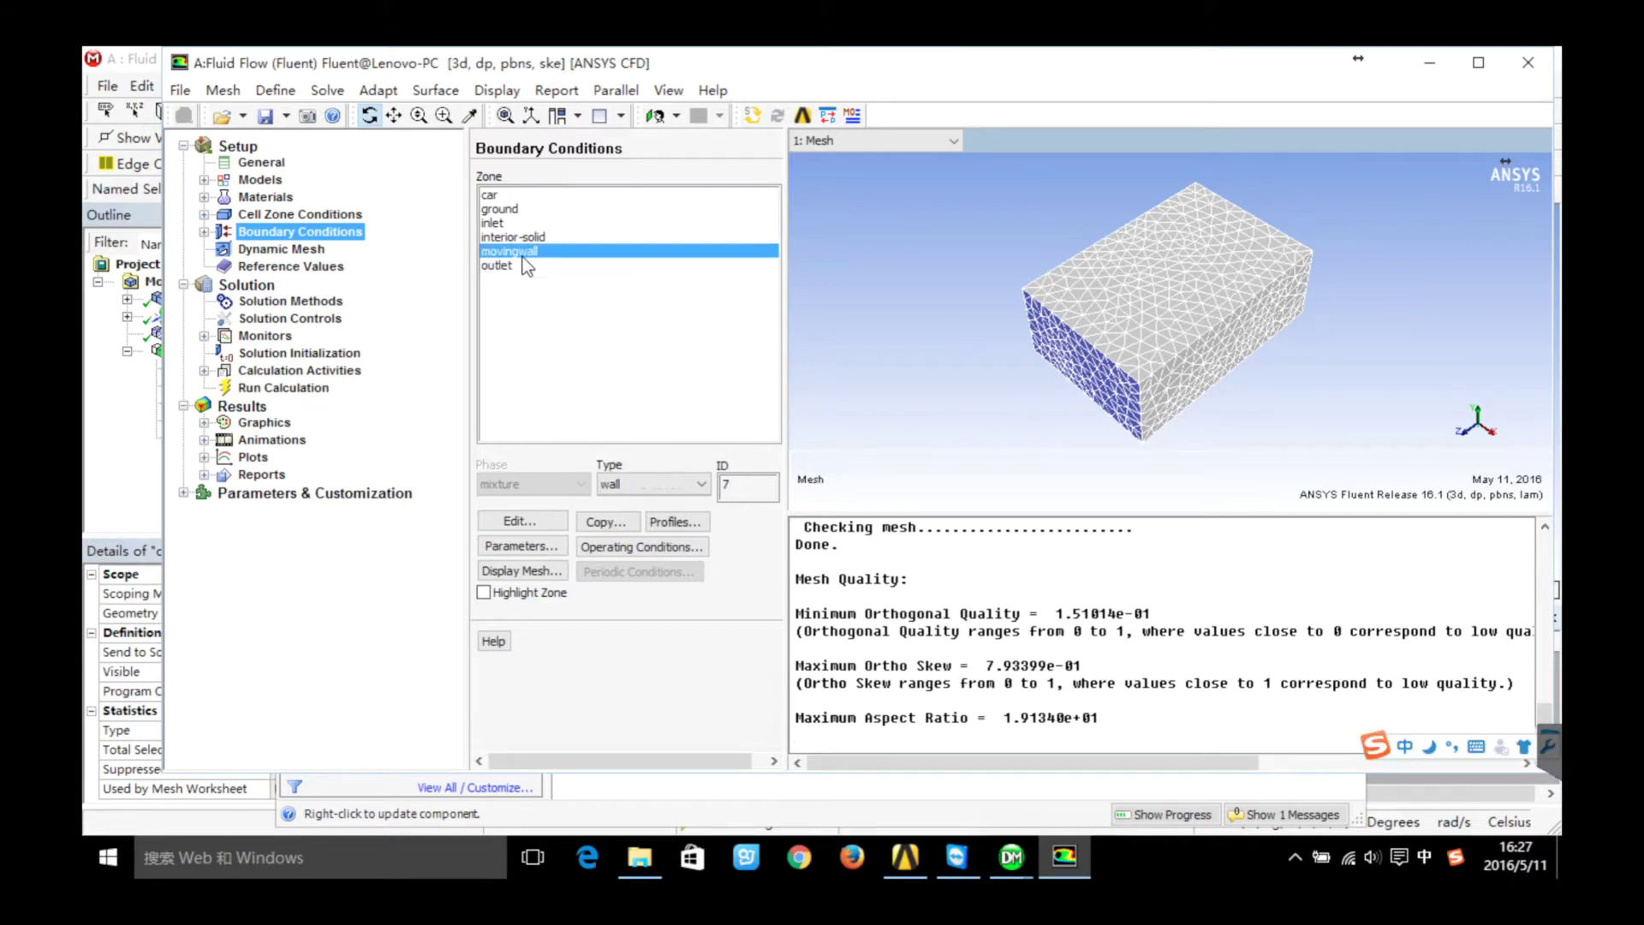
click(535, 519)
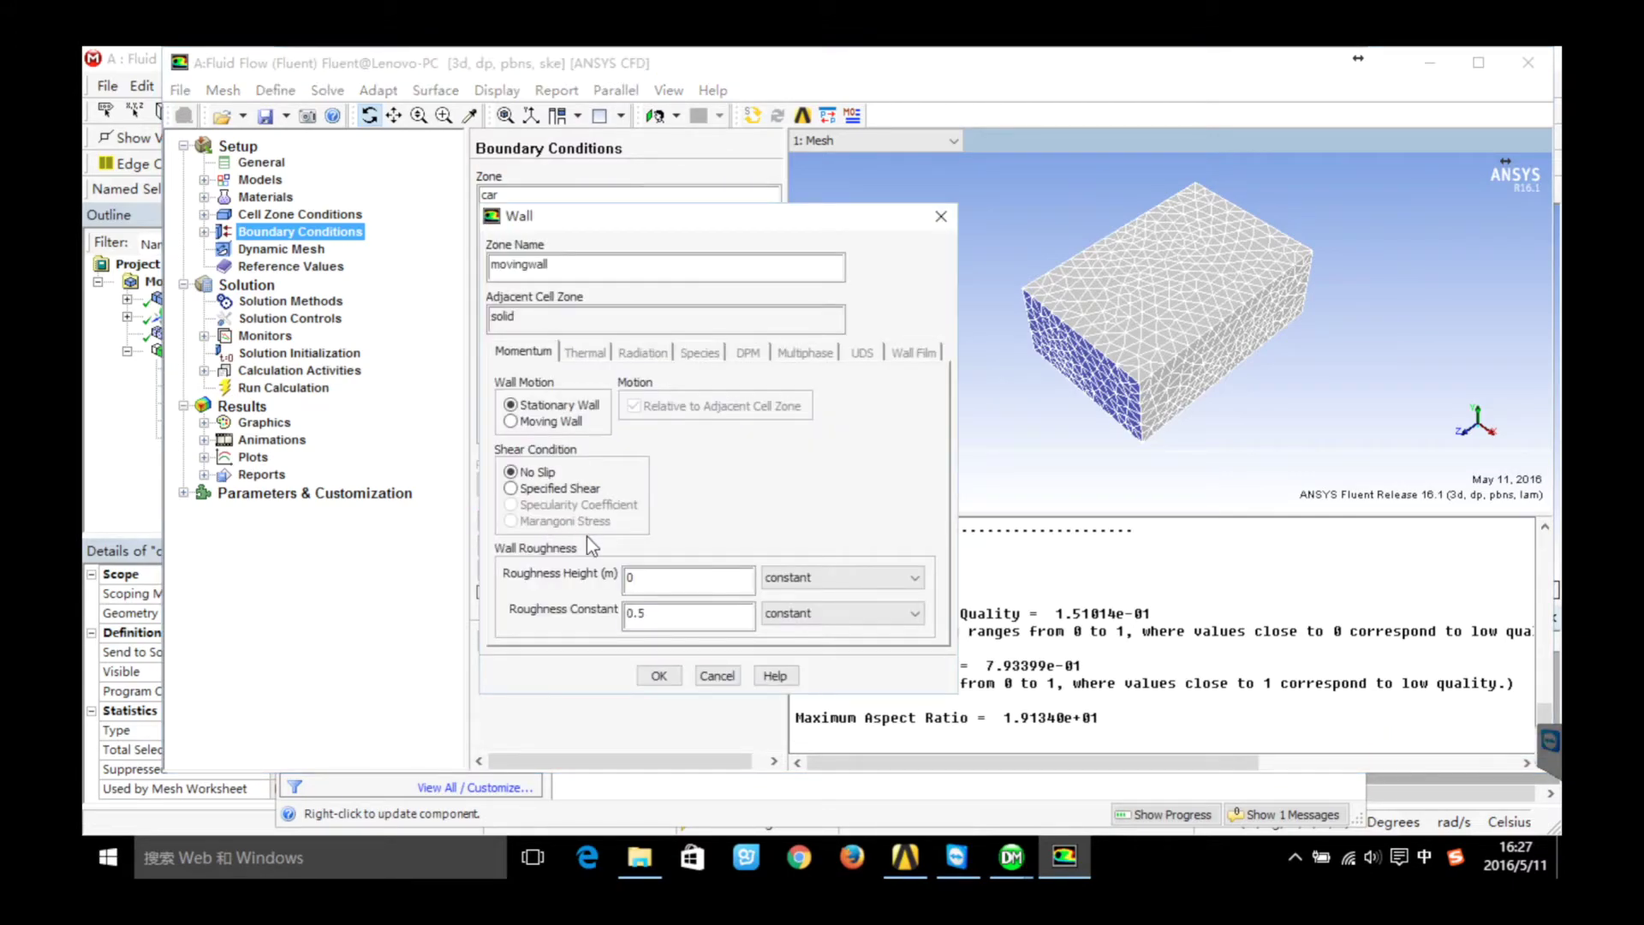
click(512, 422)
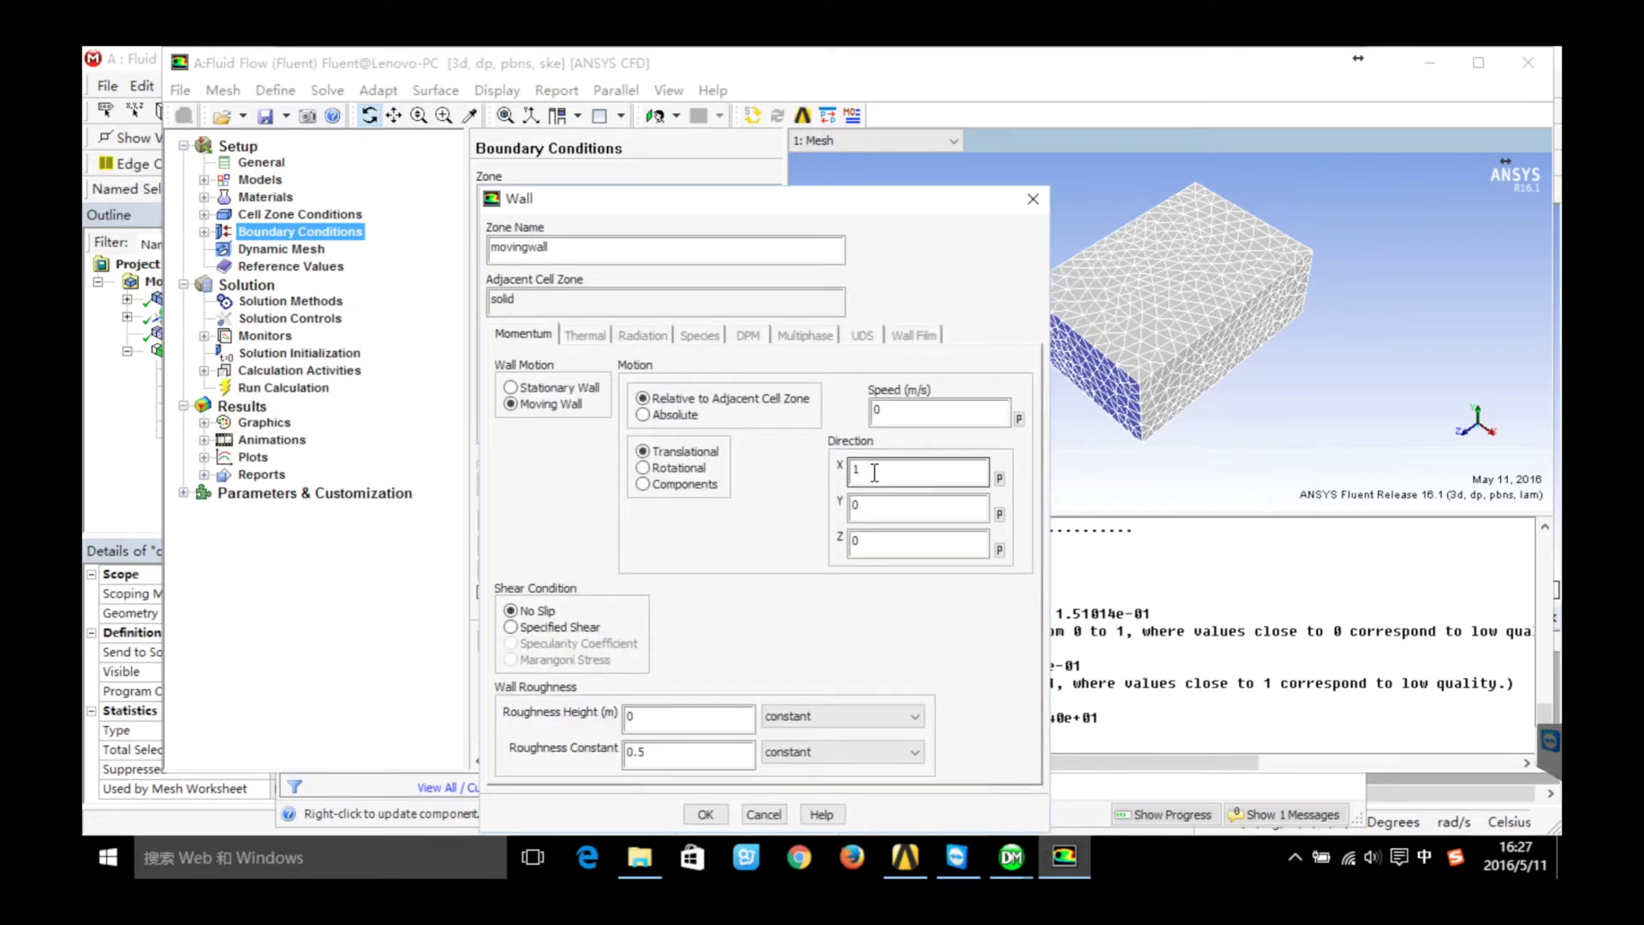
click(900, 414)
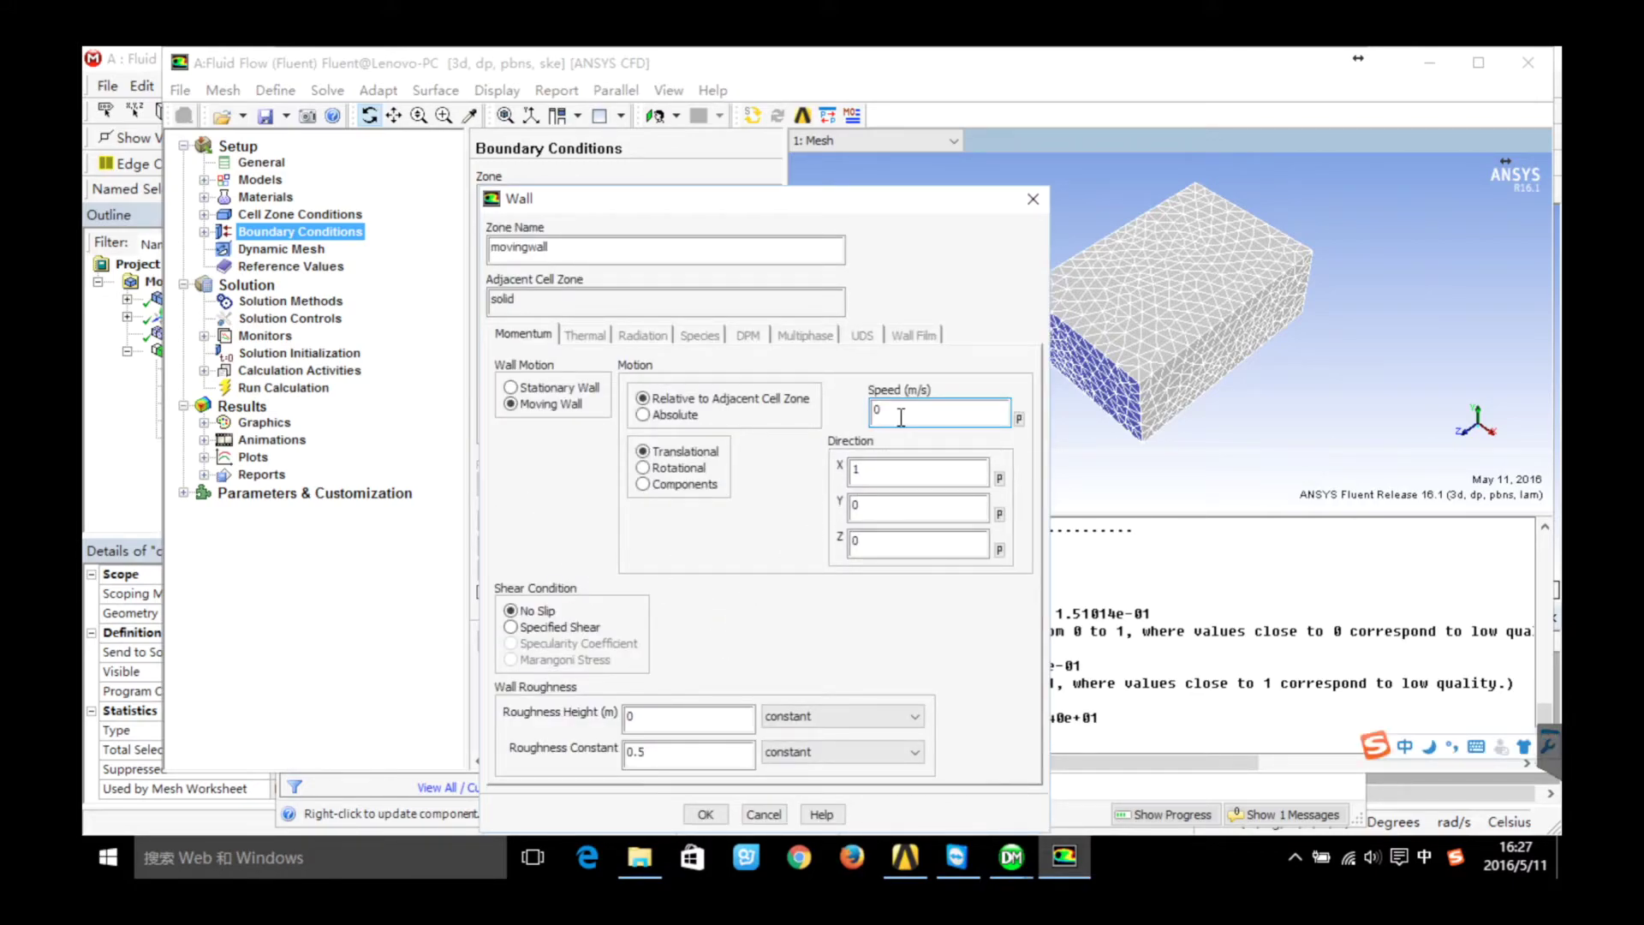
key(BackSpace)
click(886, 466)
key(BackSpace)
text(0)
click(915, 535)
key(BackSpace)
text(-1)
click(721, 811)
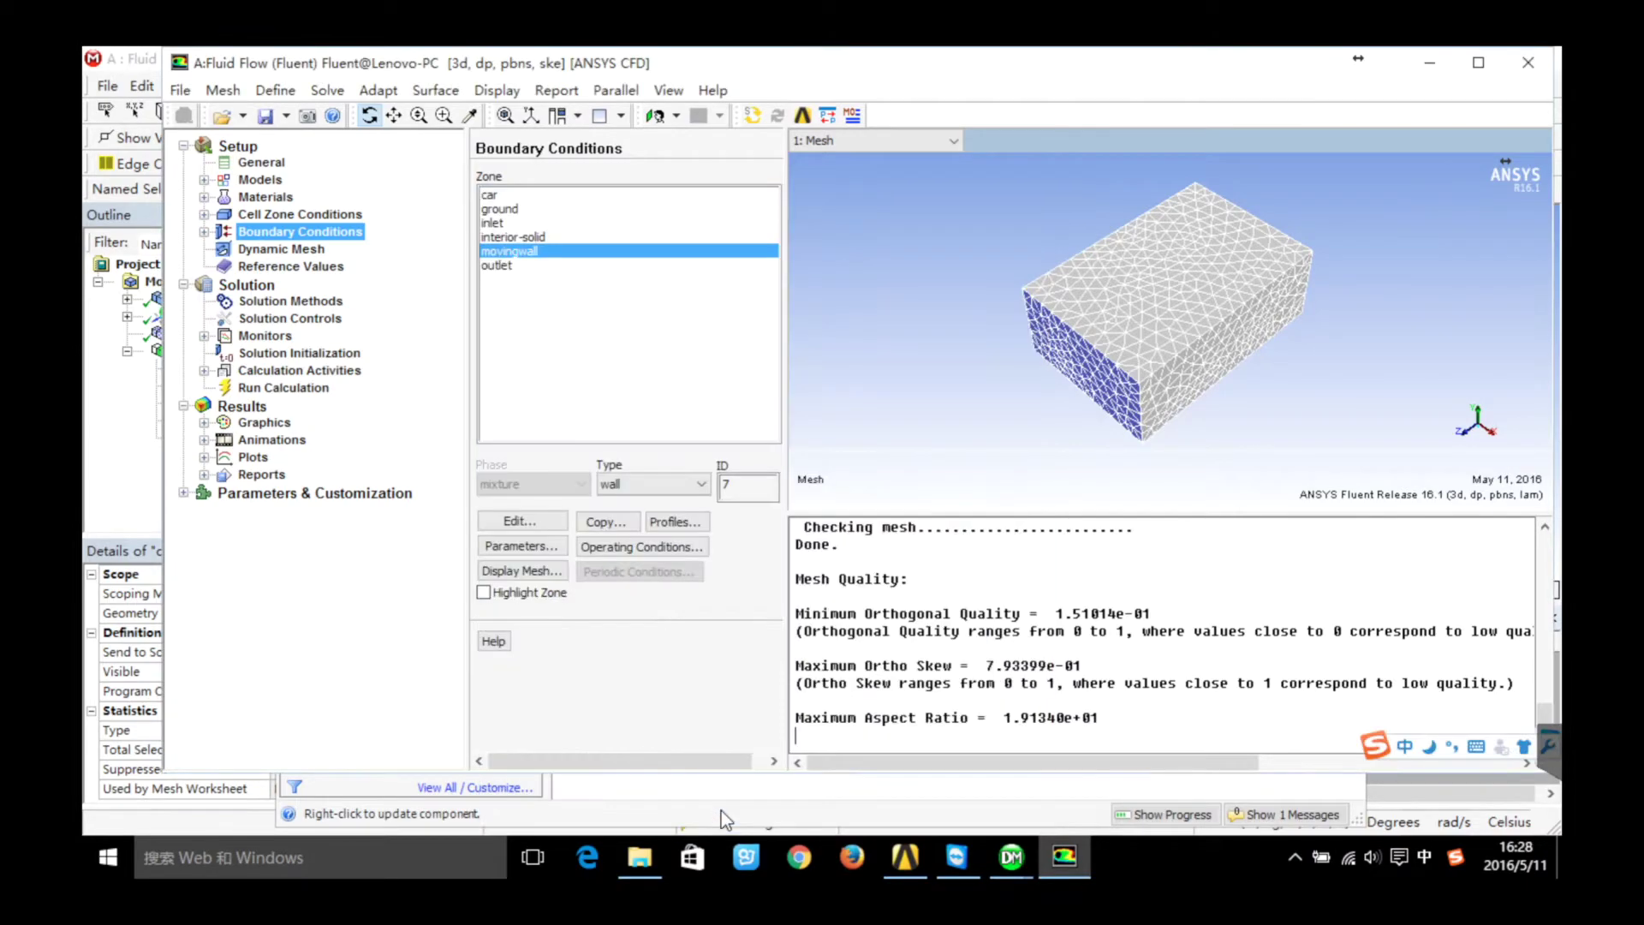
Keep ground as a stationary no-slip wall with default settings
click(513, 208)
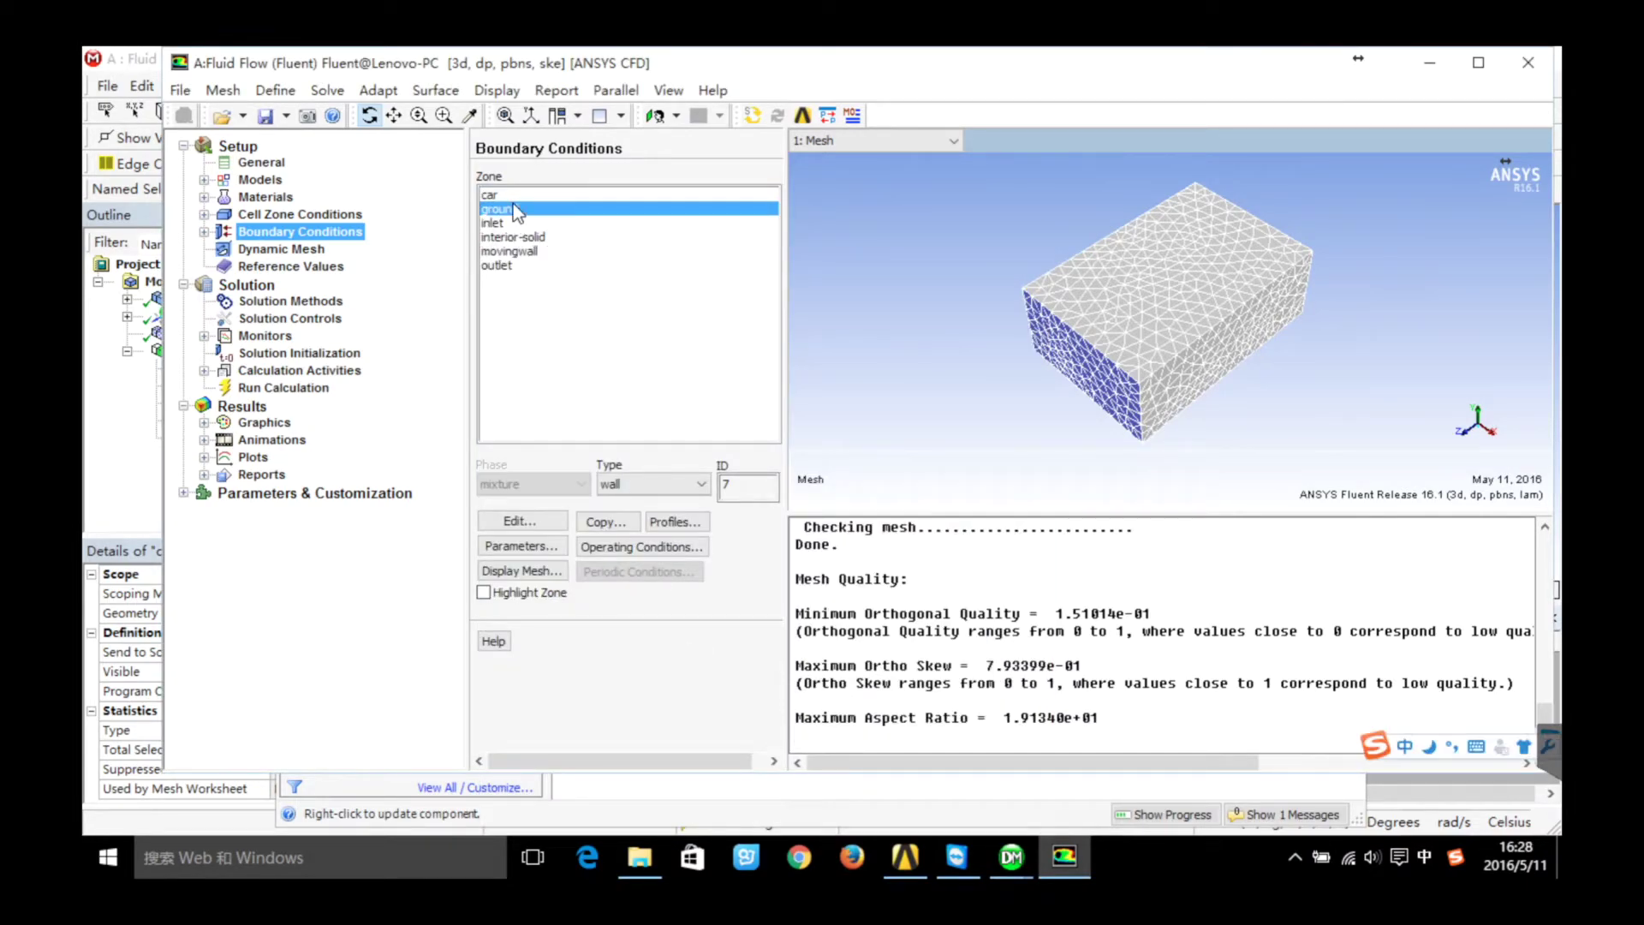
click(546, 519)
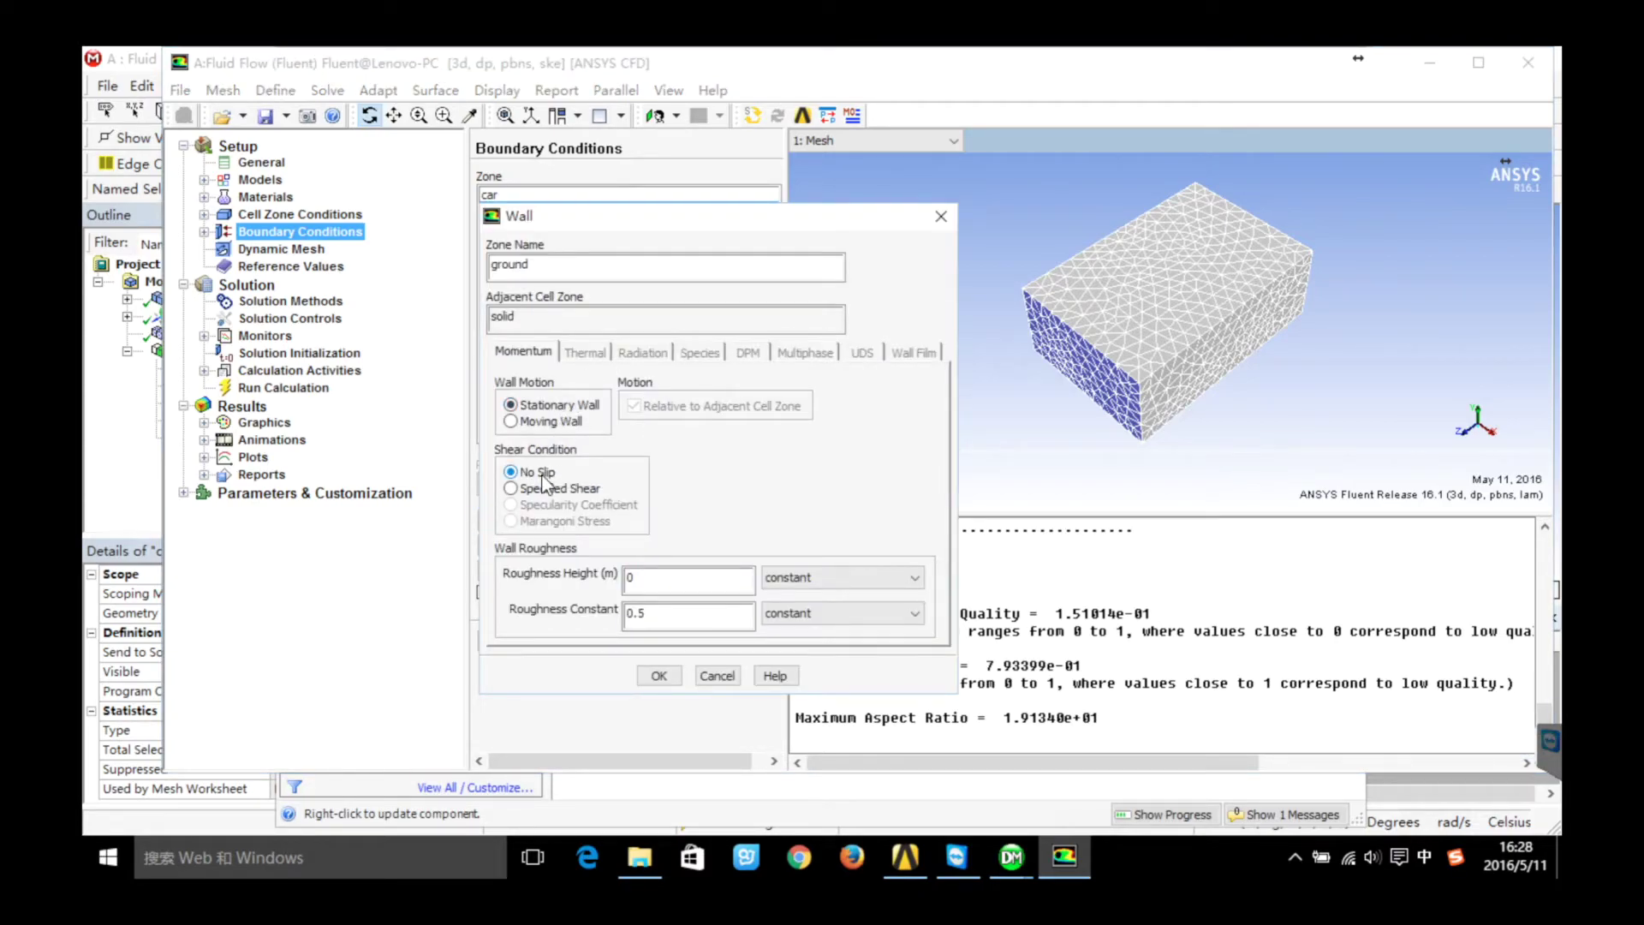
click(658, 676)
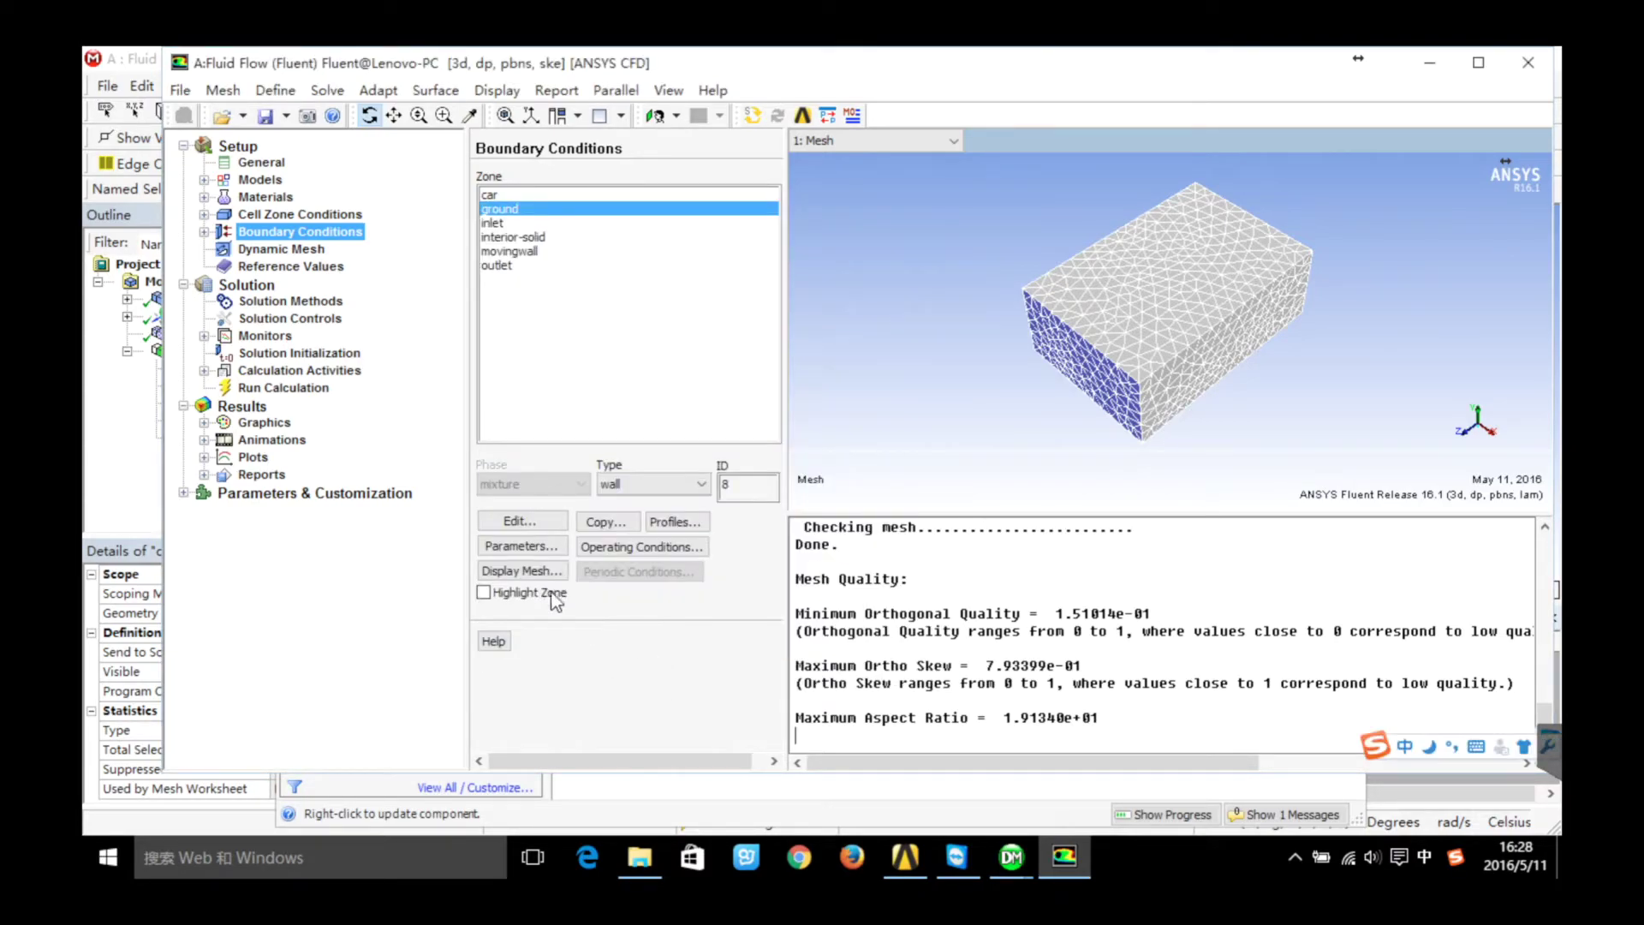
Compute reference values from the inlet, giving velocity 20 and density 1.225
click(320, 250)
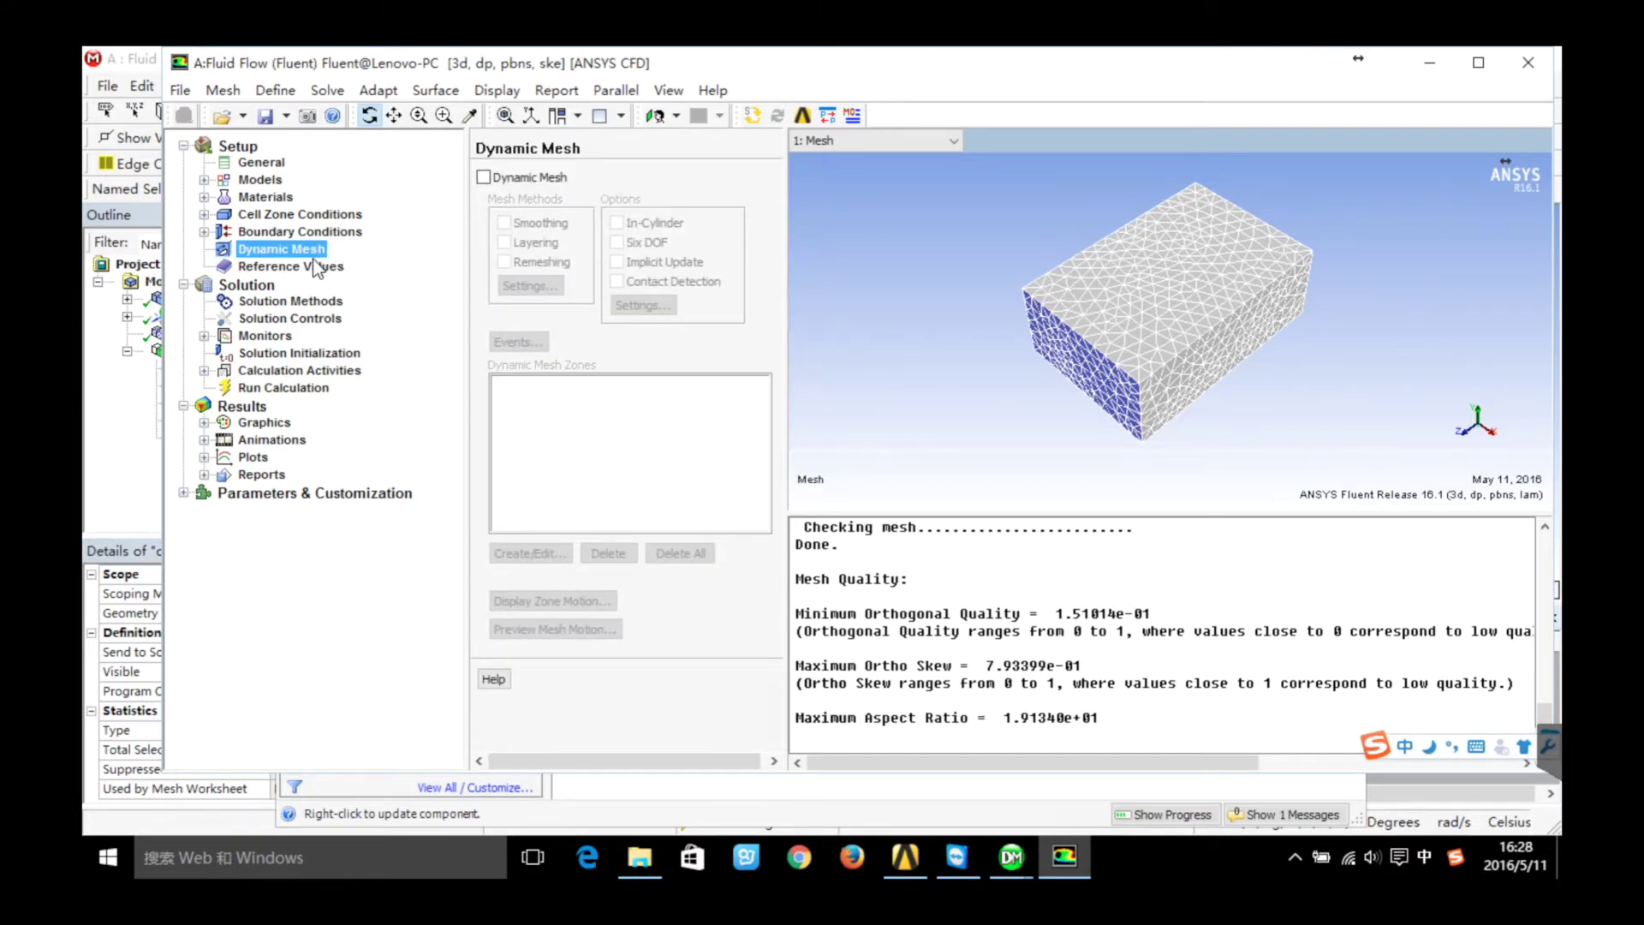
click(308, 267)
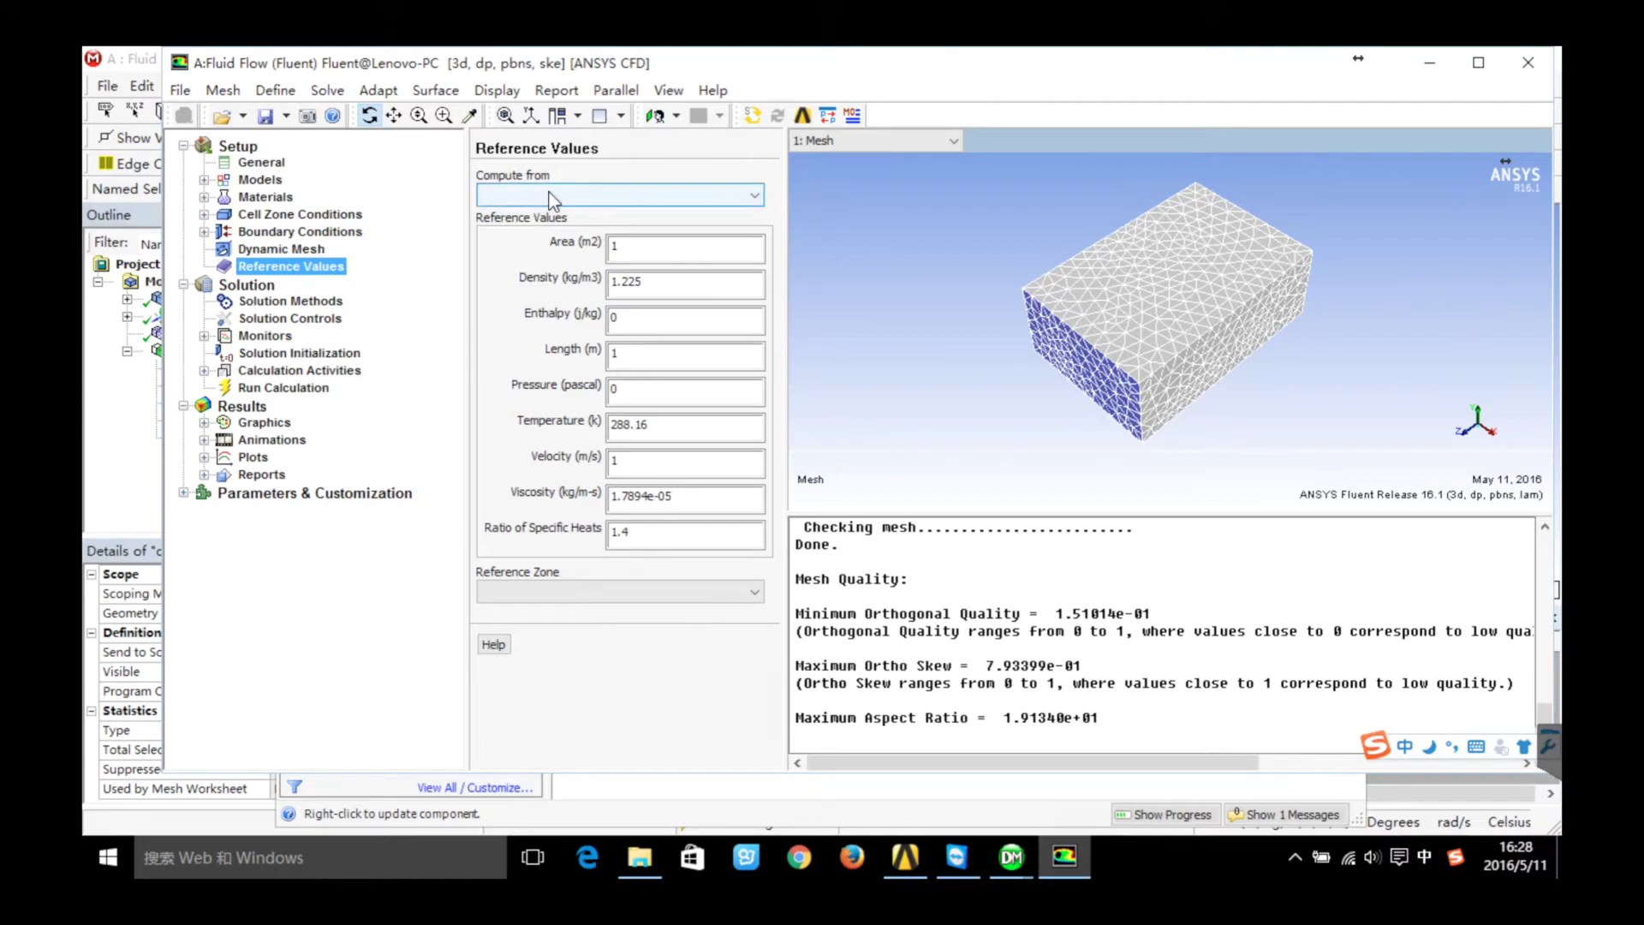
click(550, 195)
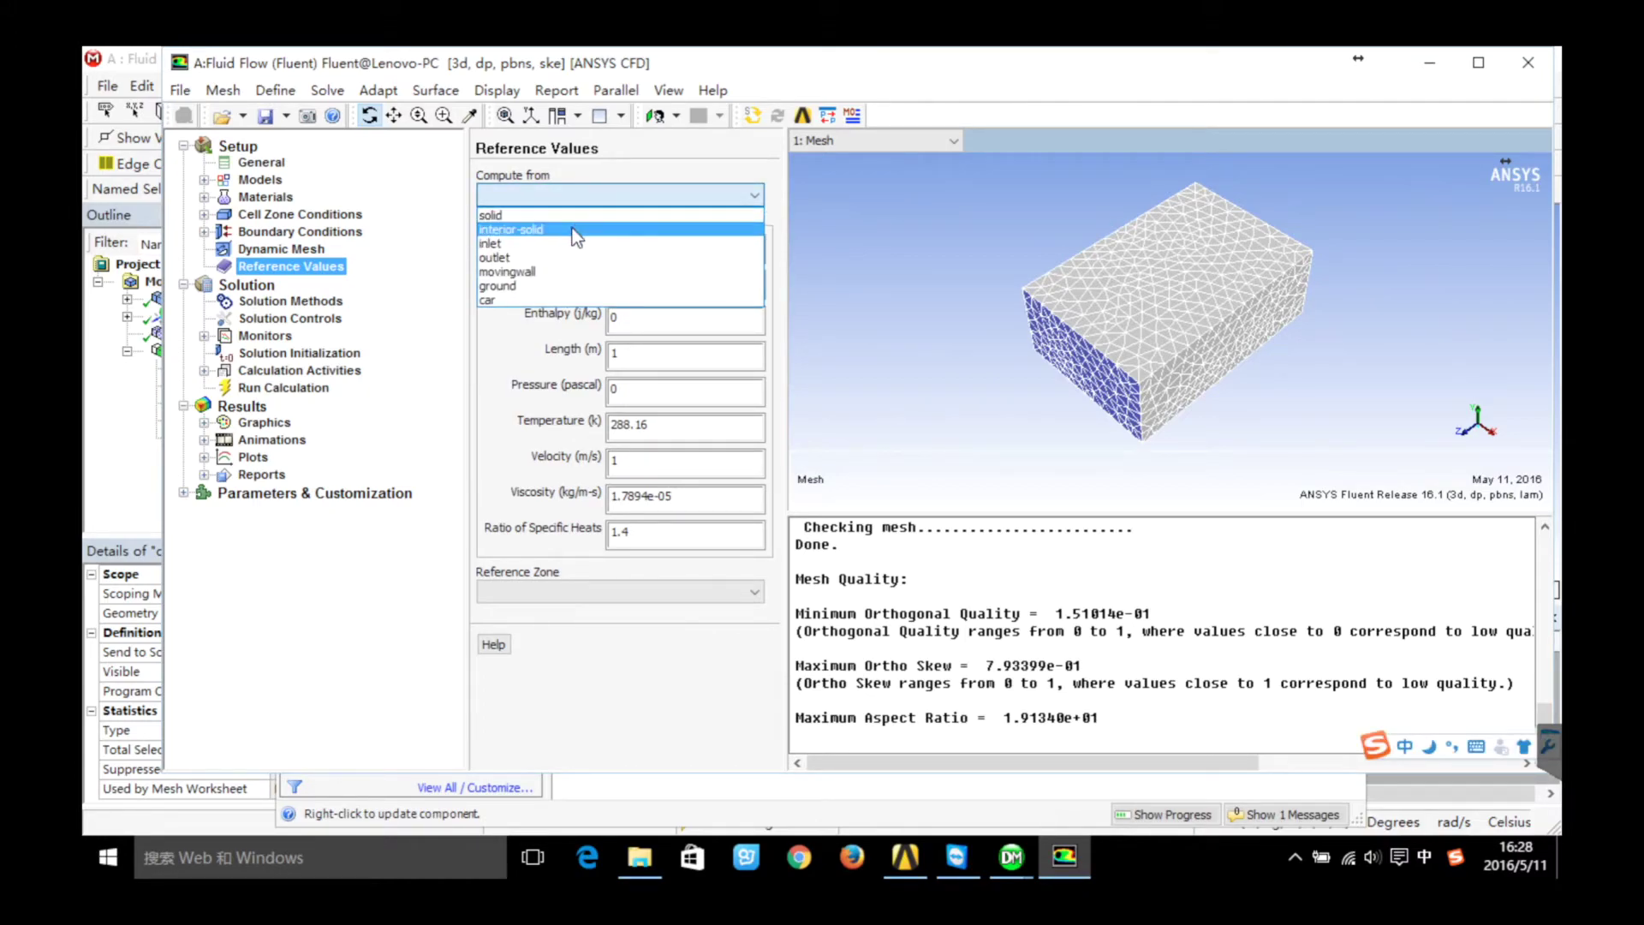
click(533, 245)
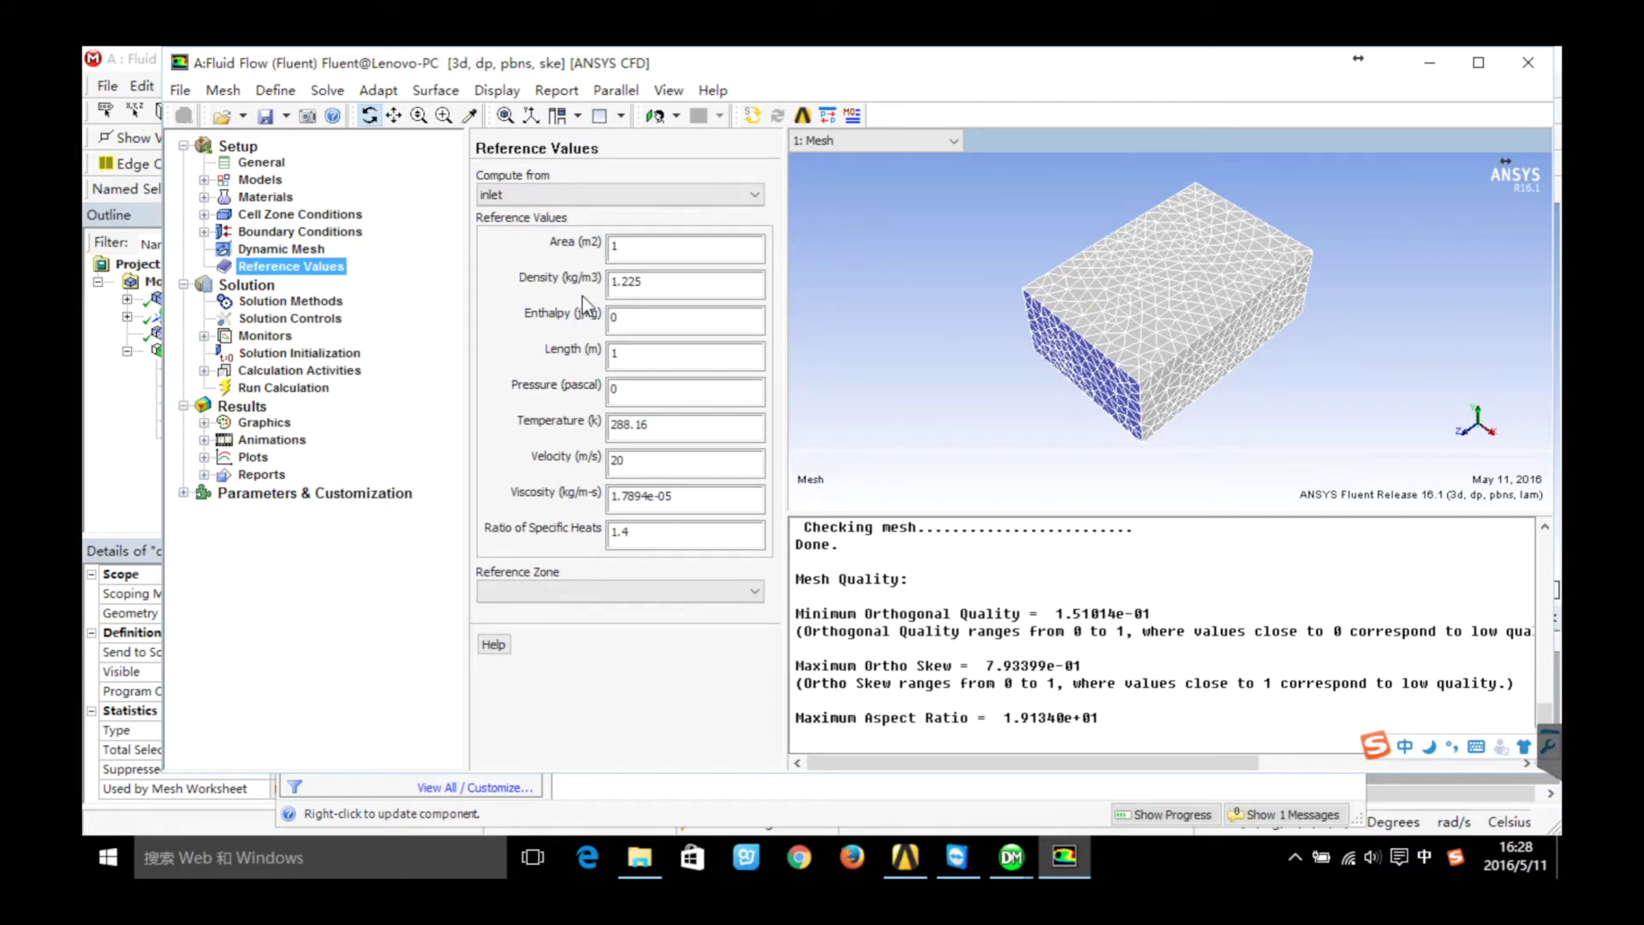
click(292, 301)
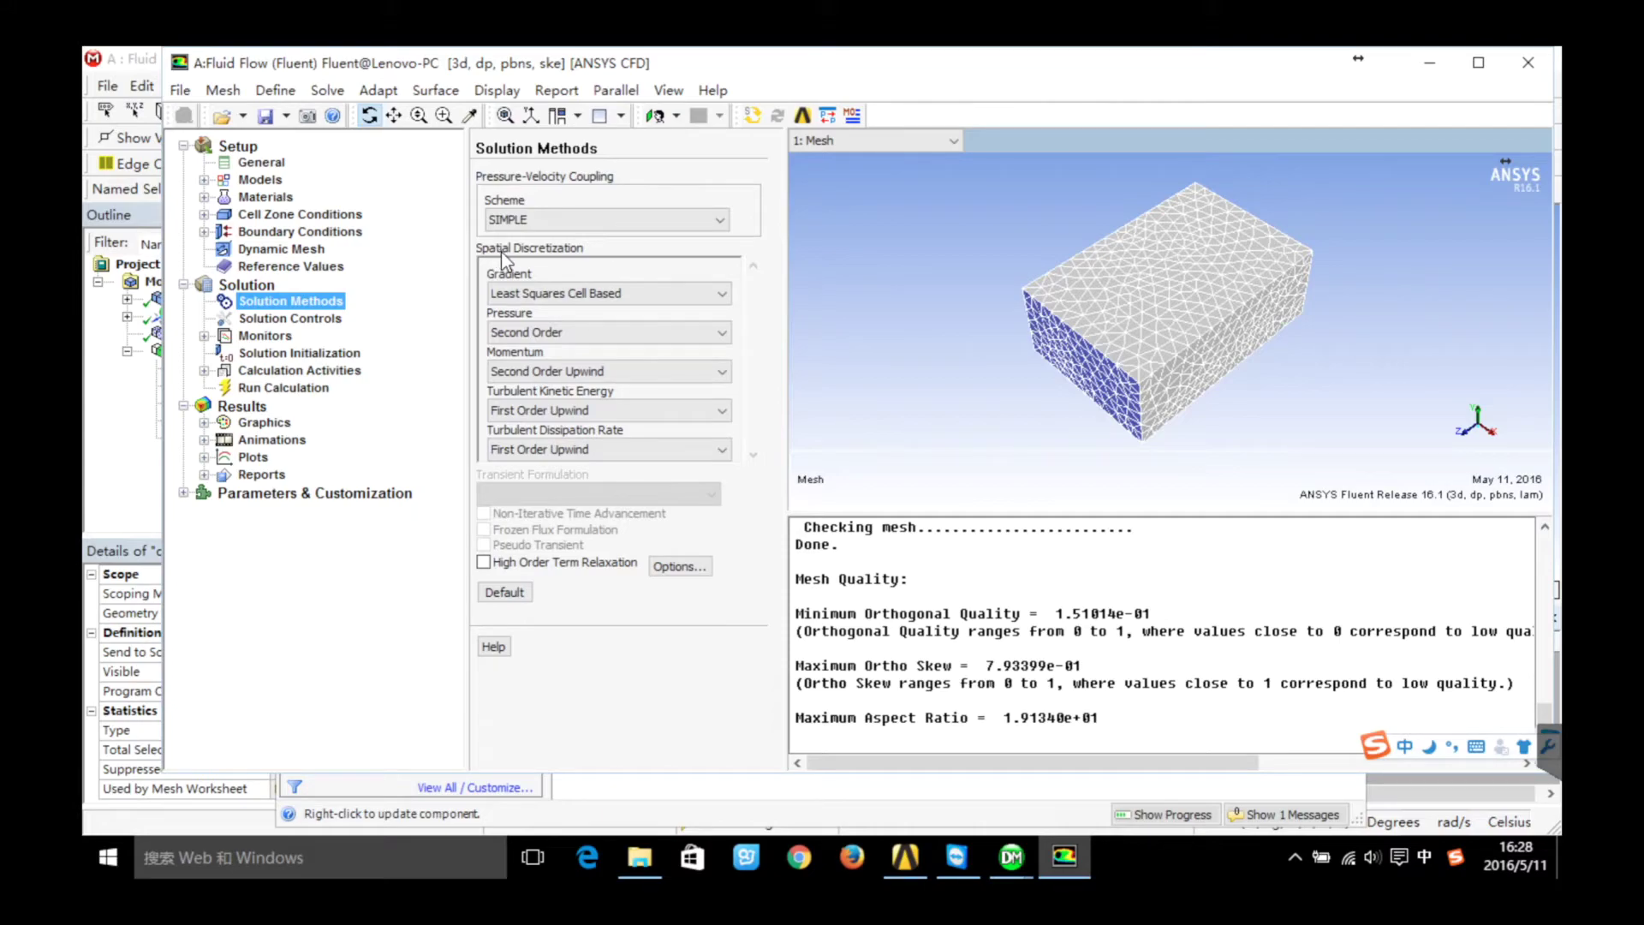
Set pressure discretization to Standard and momentum to First Order Upwind
click(682, 327)
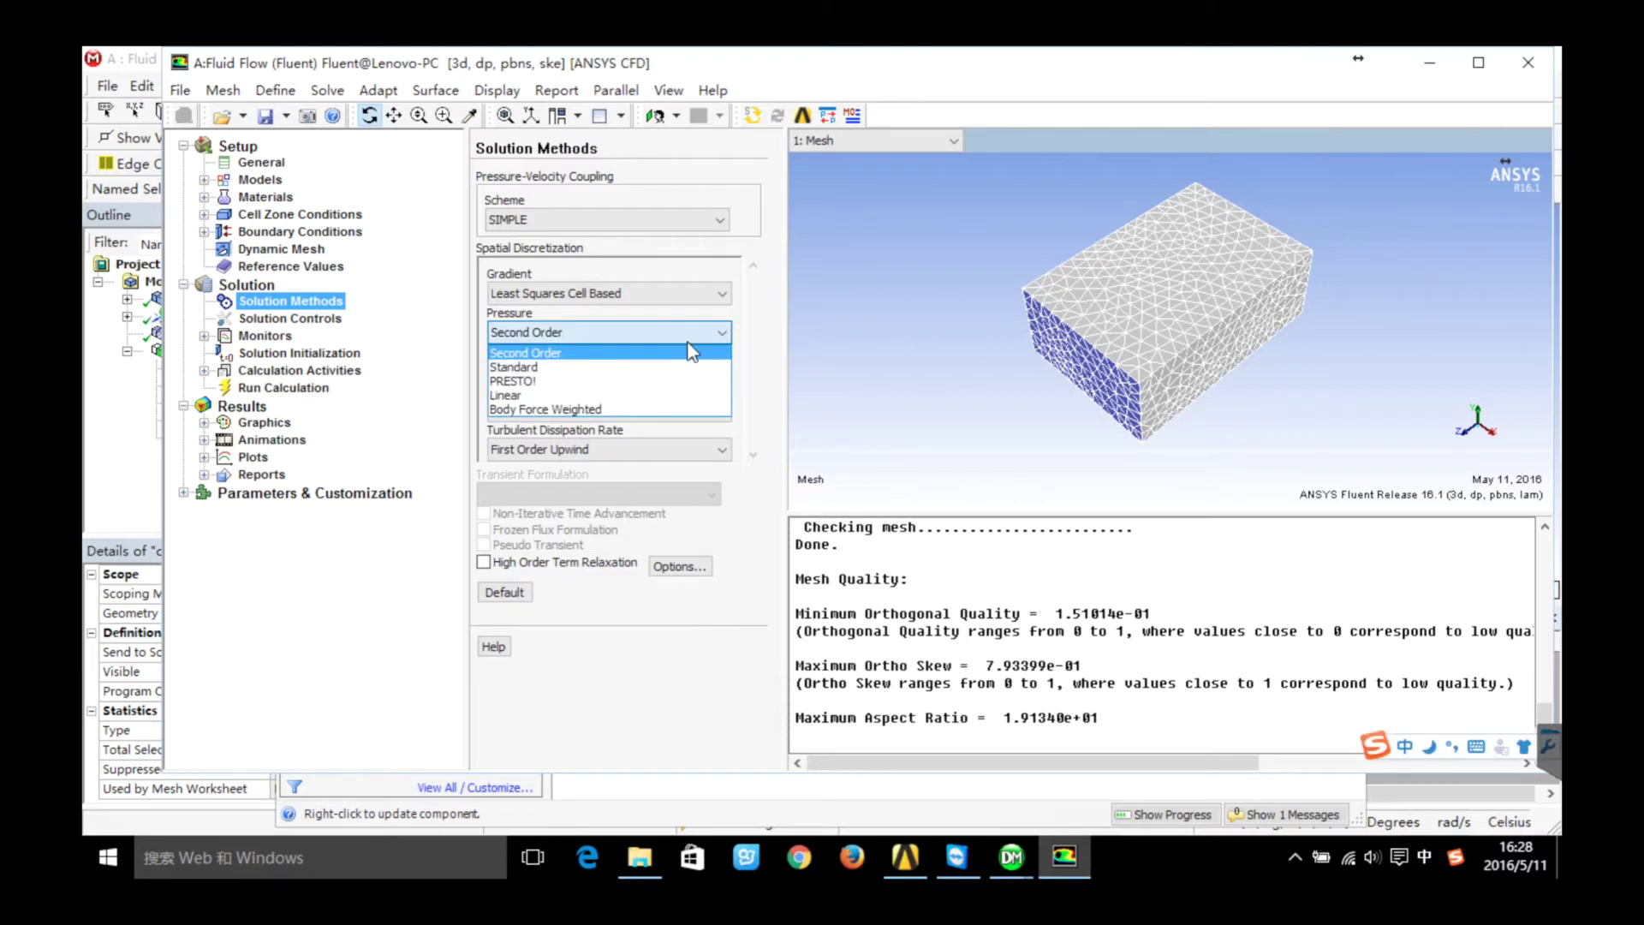
click(669, 368)
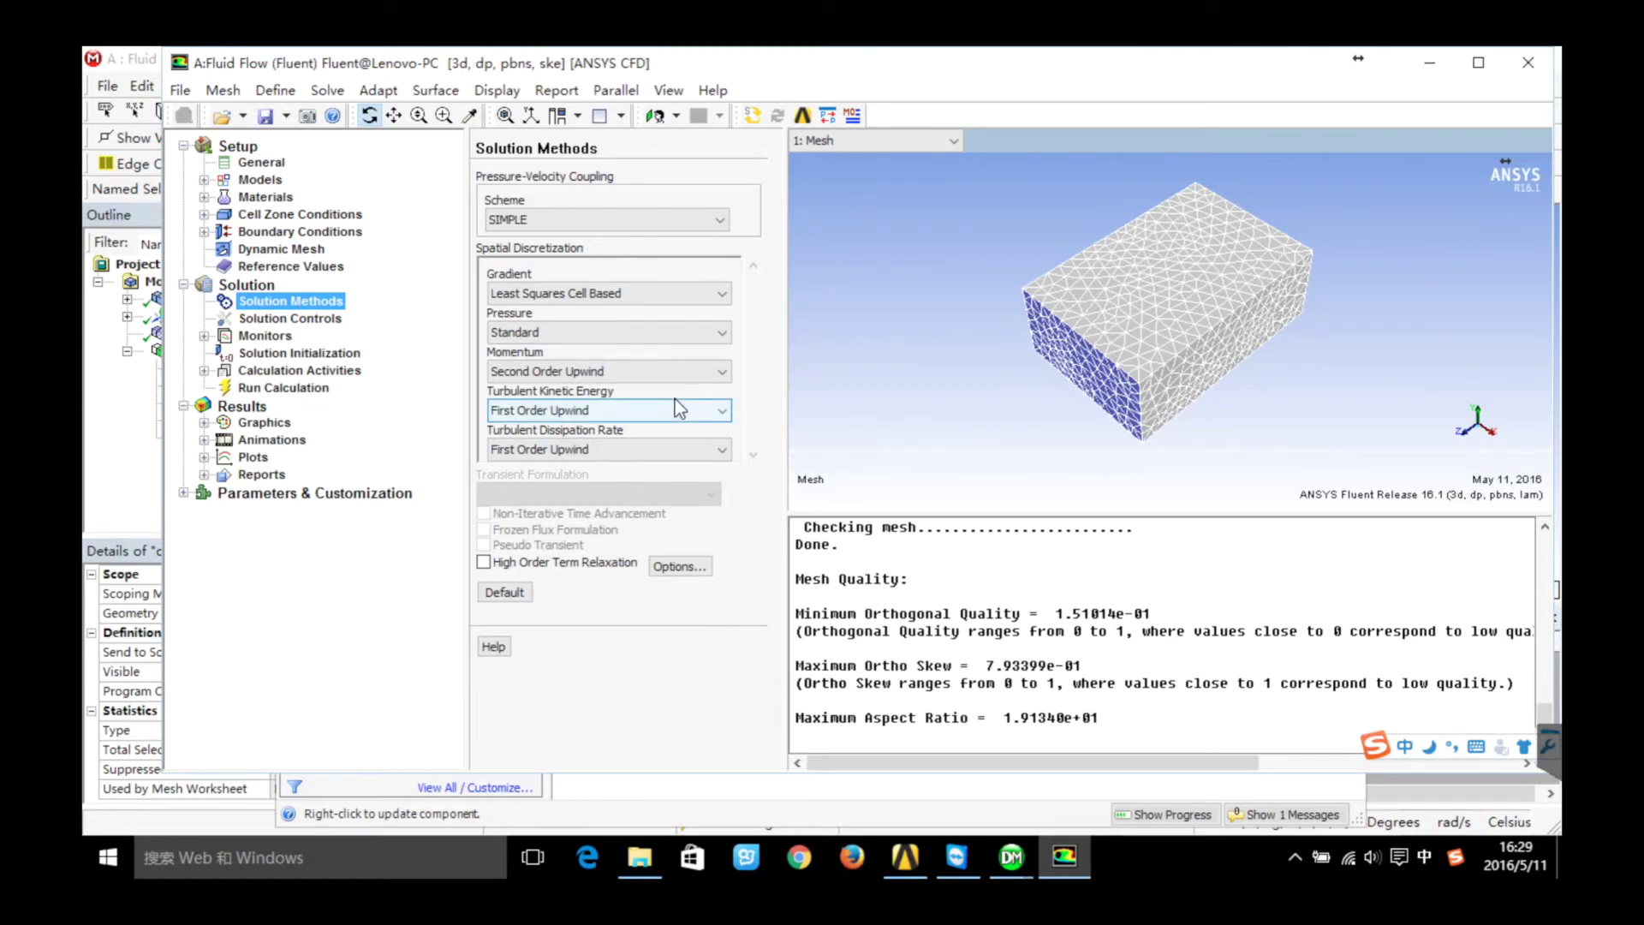
click(643, 372)
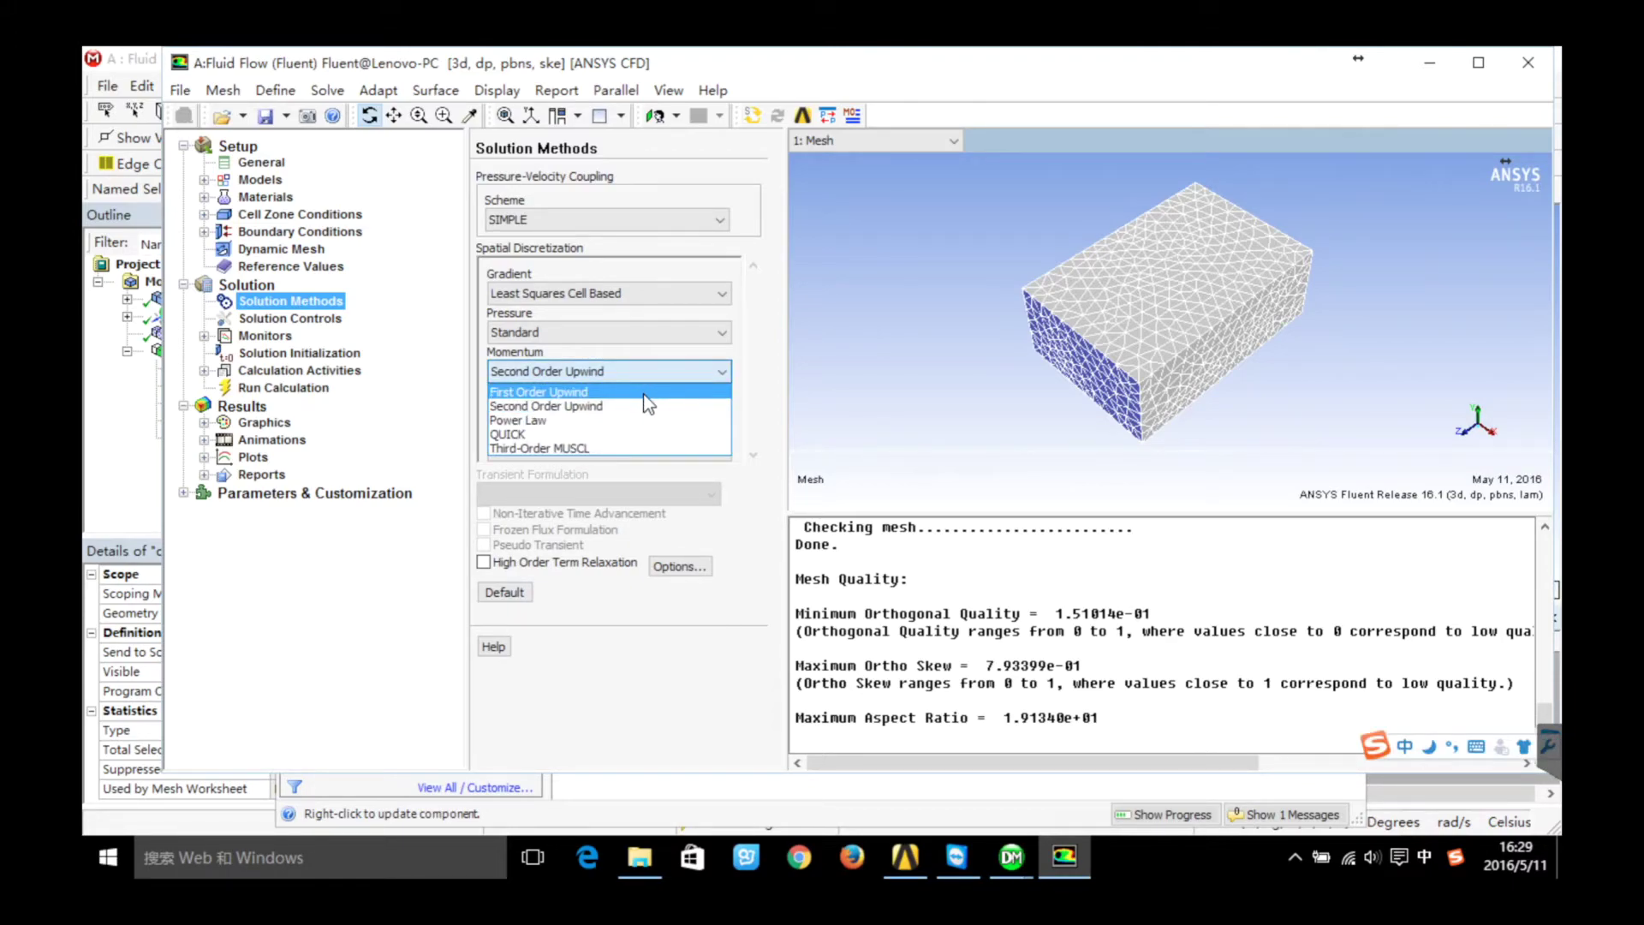
click(648, 394)
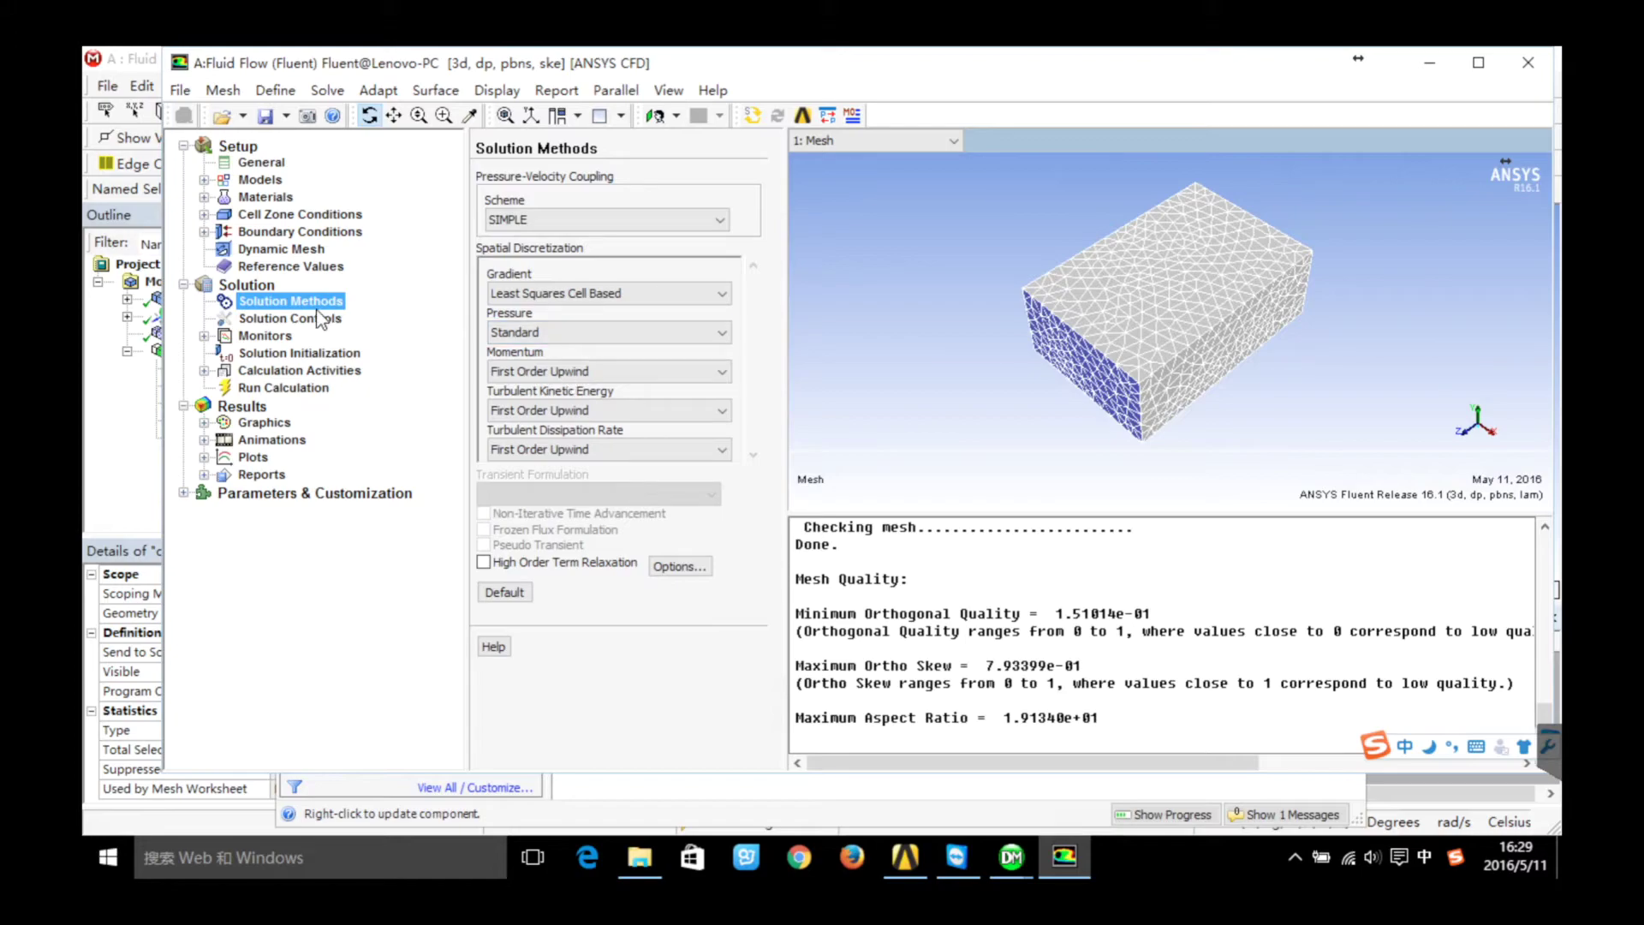
click(291, 319)
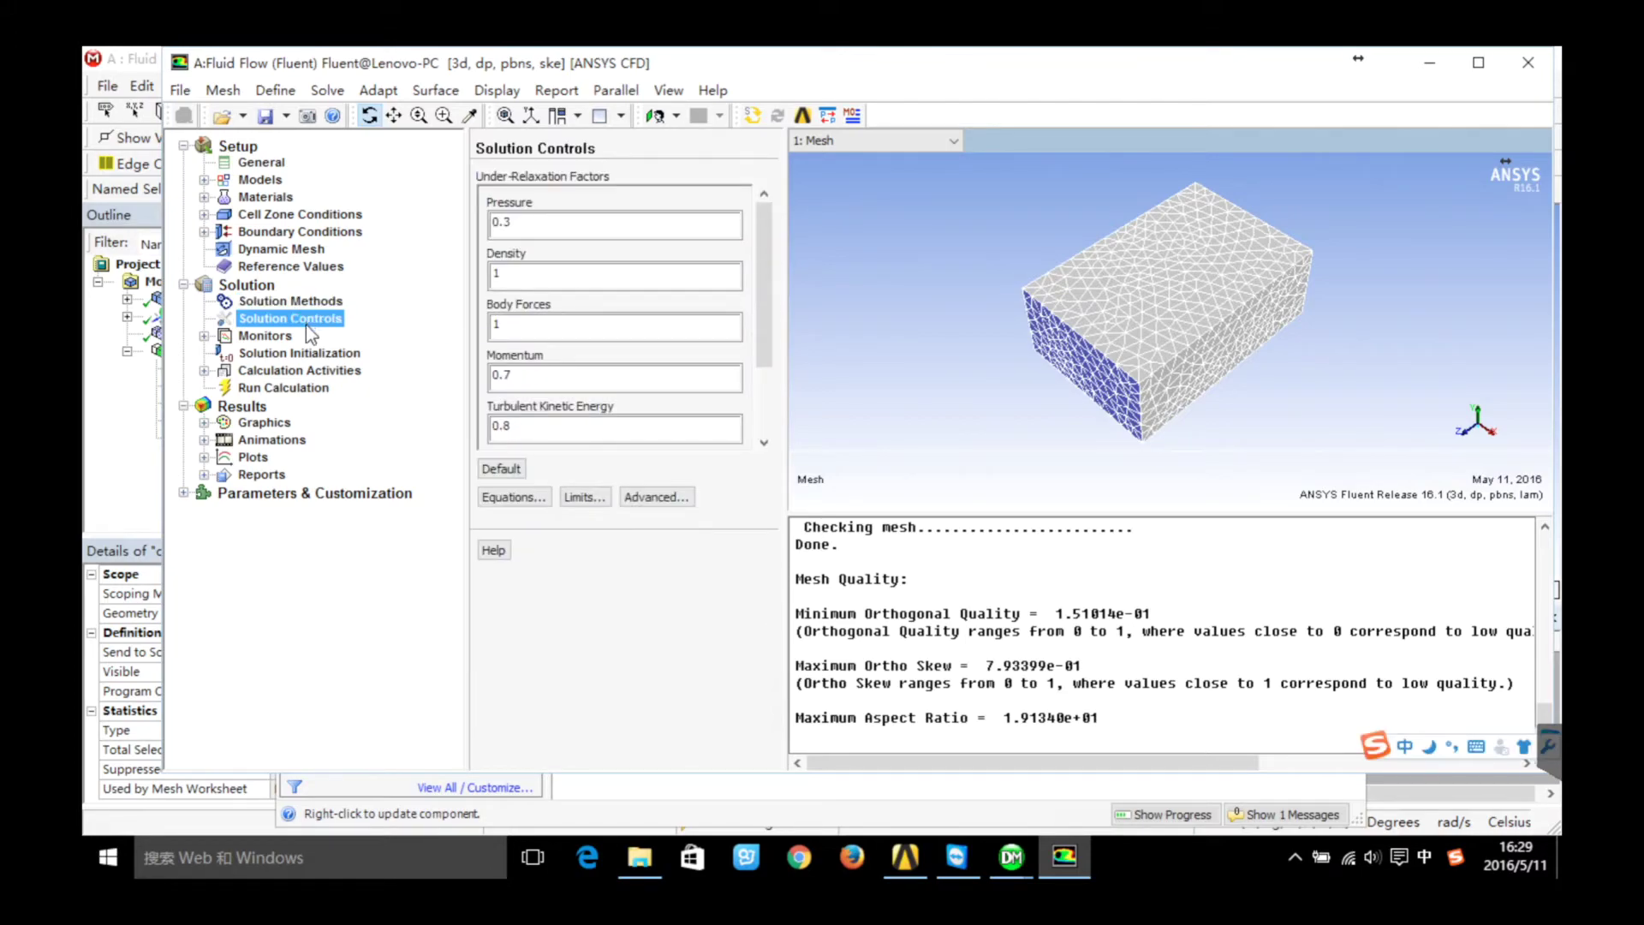
Create drag monitor cd-1 on the car wall, printed and plotted, with force direction (0, 0, -1)
click(281, 335)
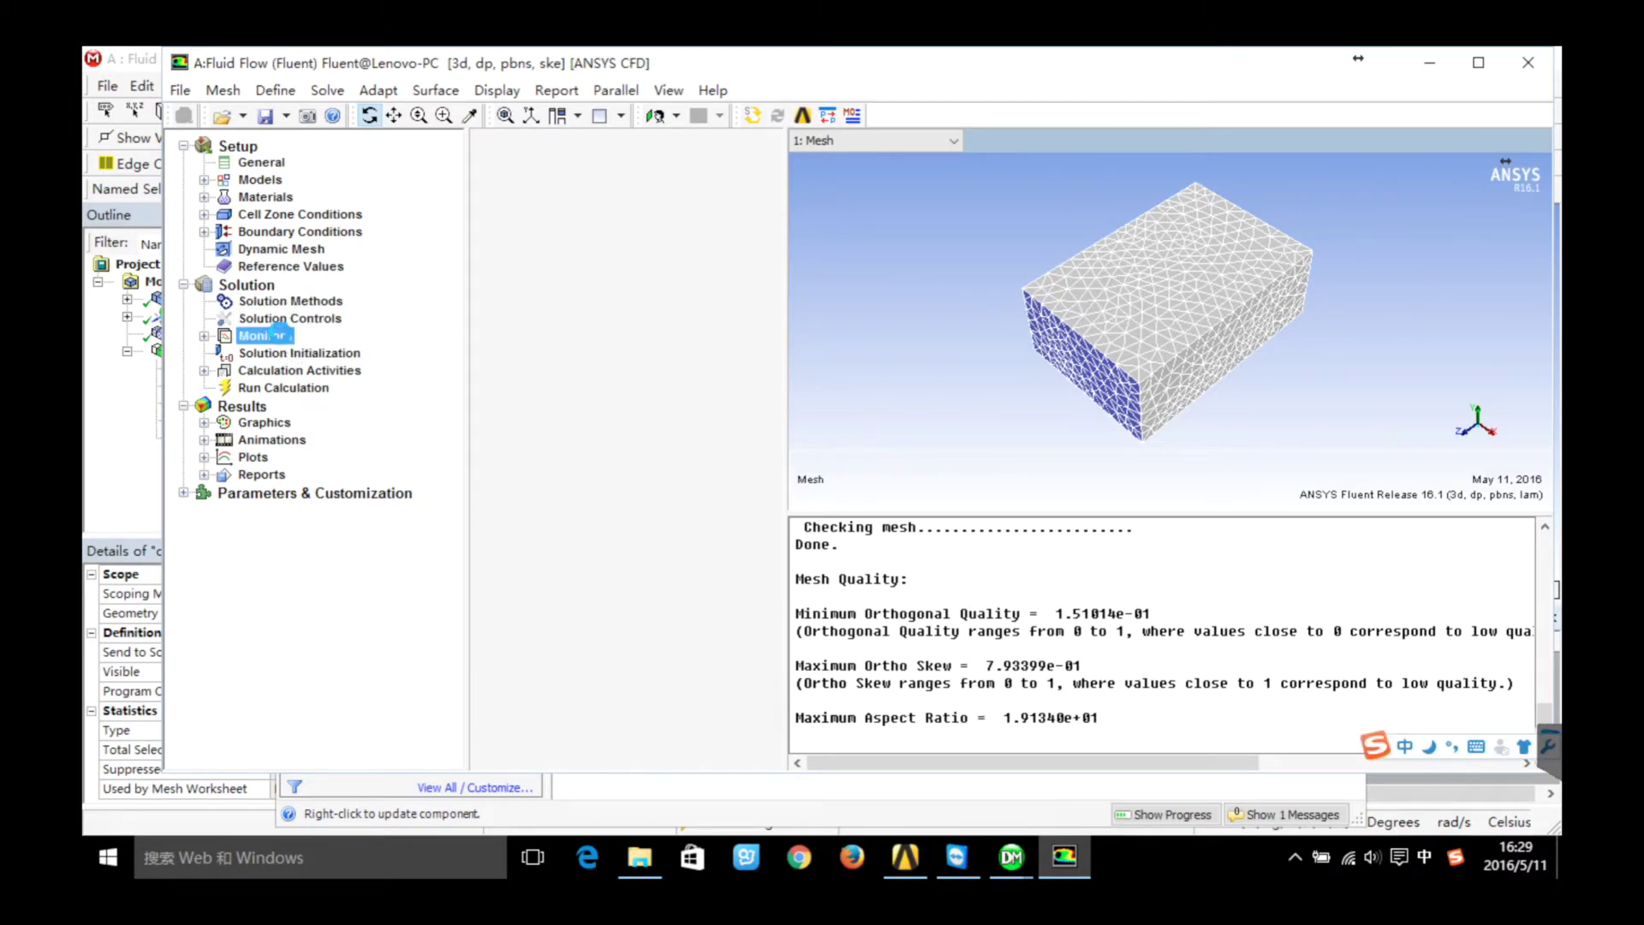
click(512, 296)
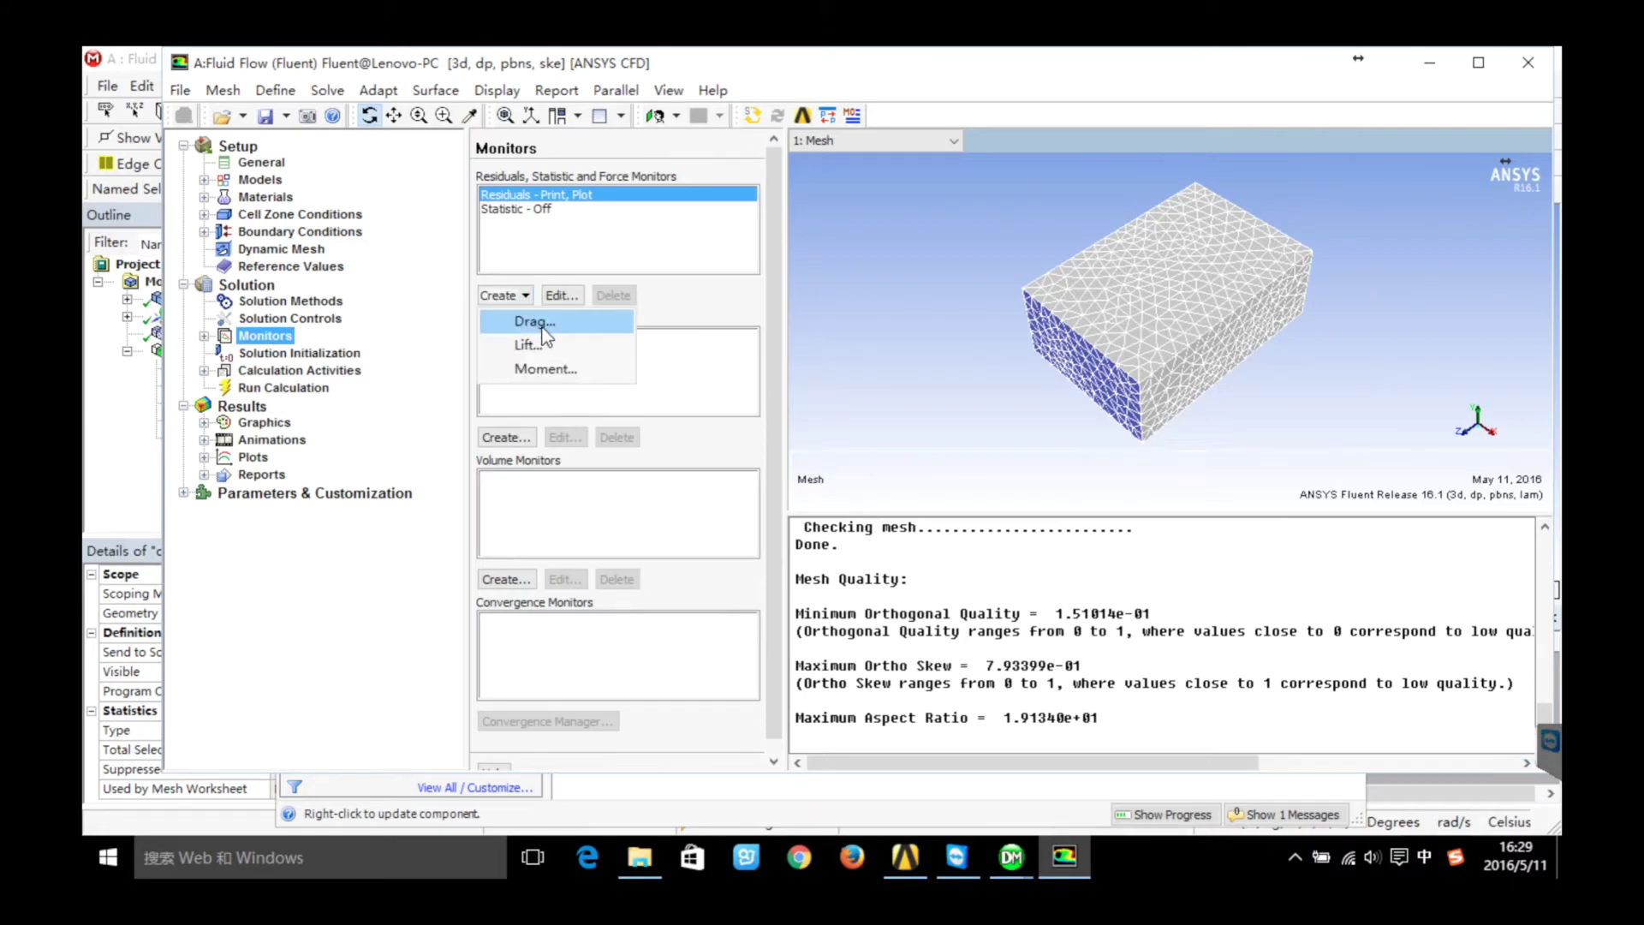
click(539, 324)
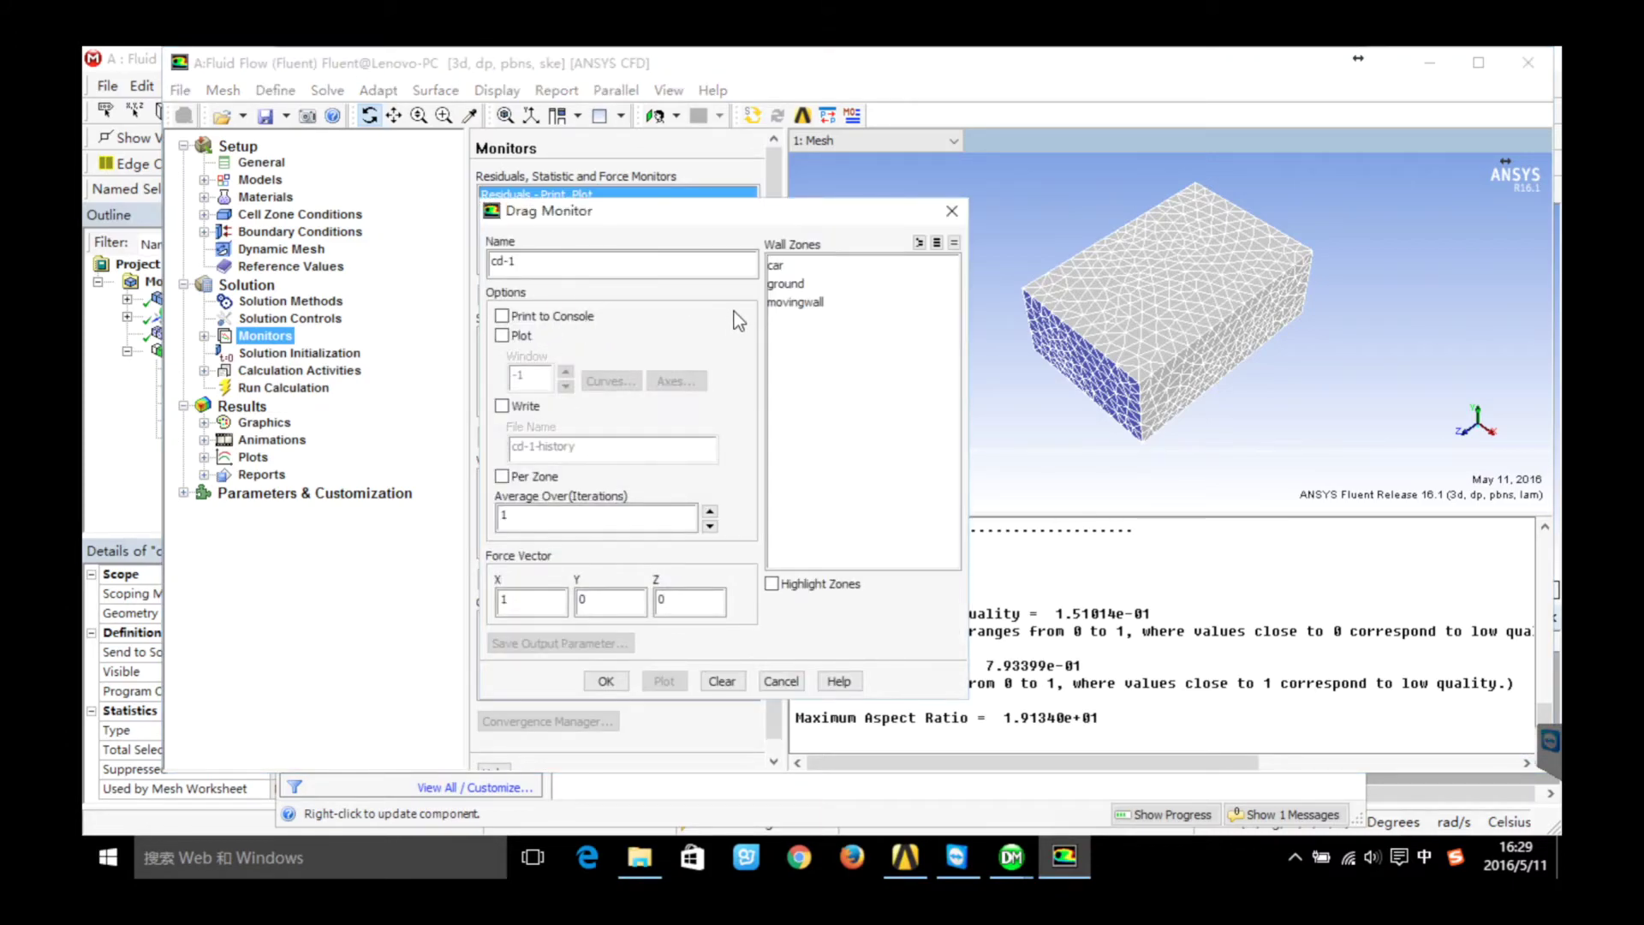
click(780, 267)
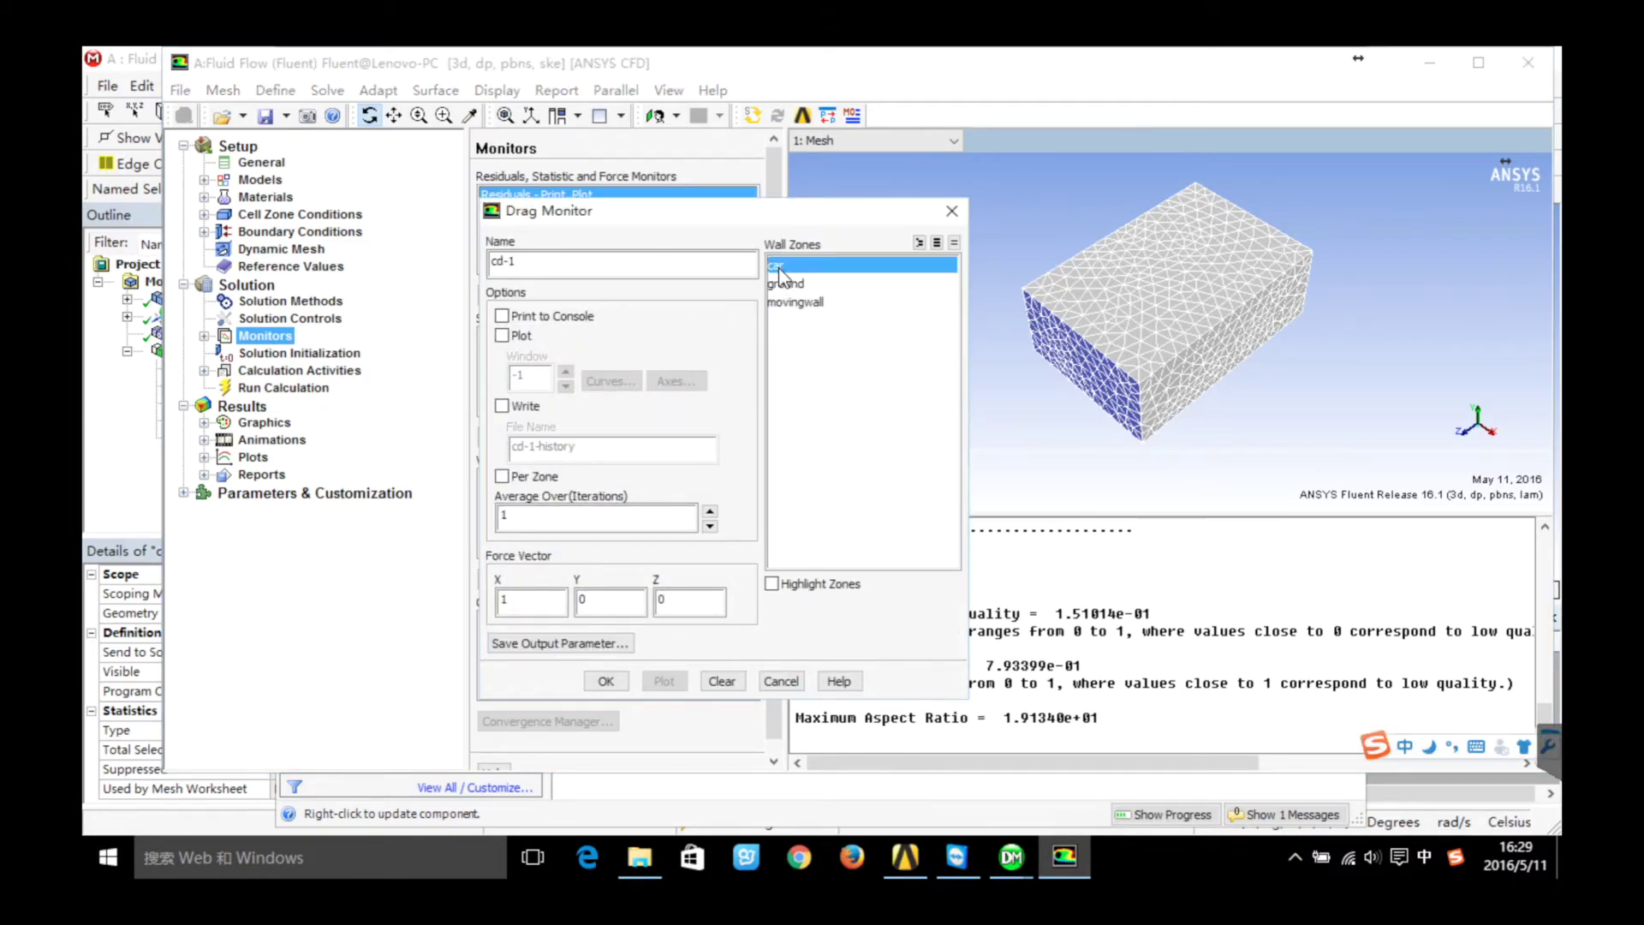
click(502, 316)
click(501, 336)
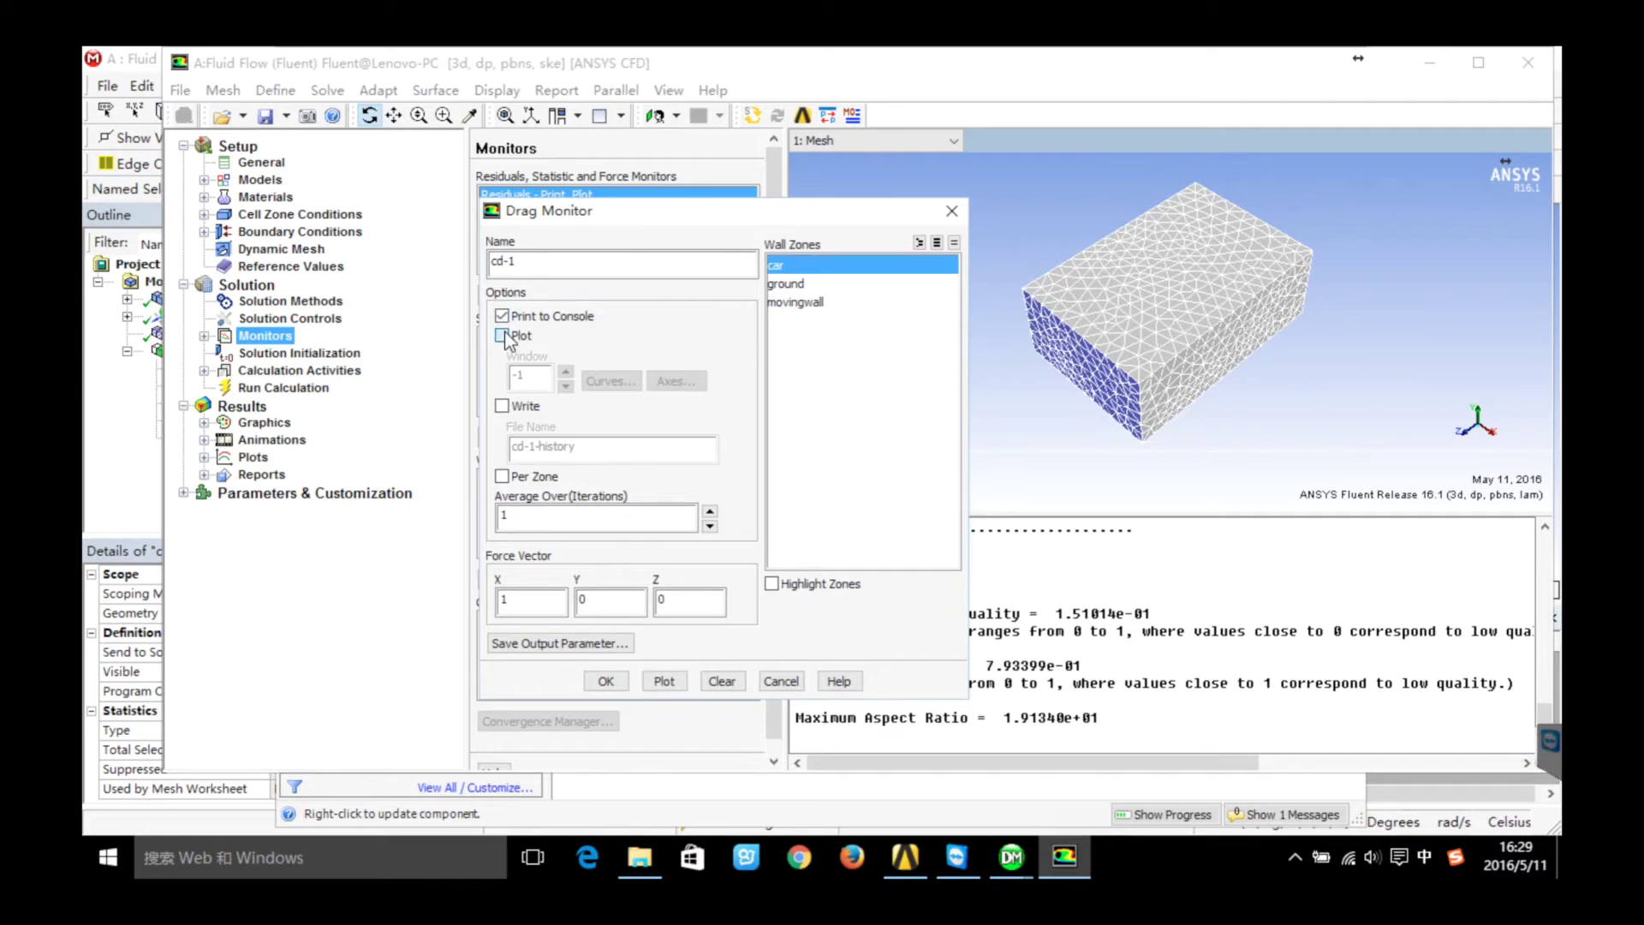
click(551, 607)
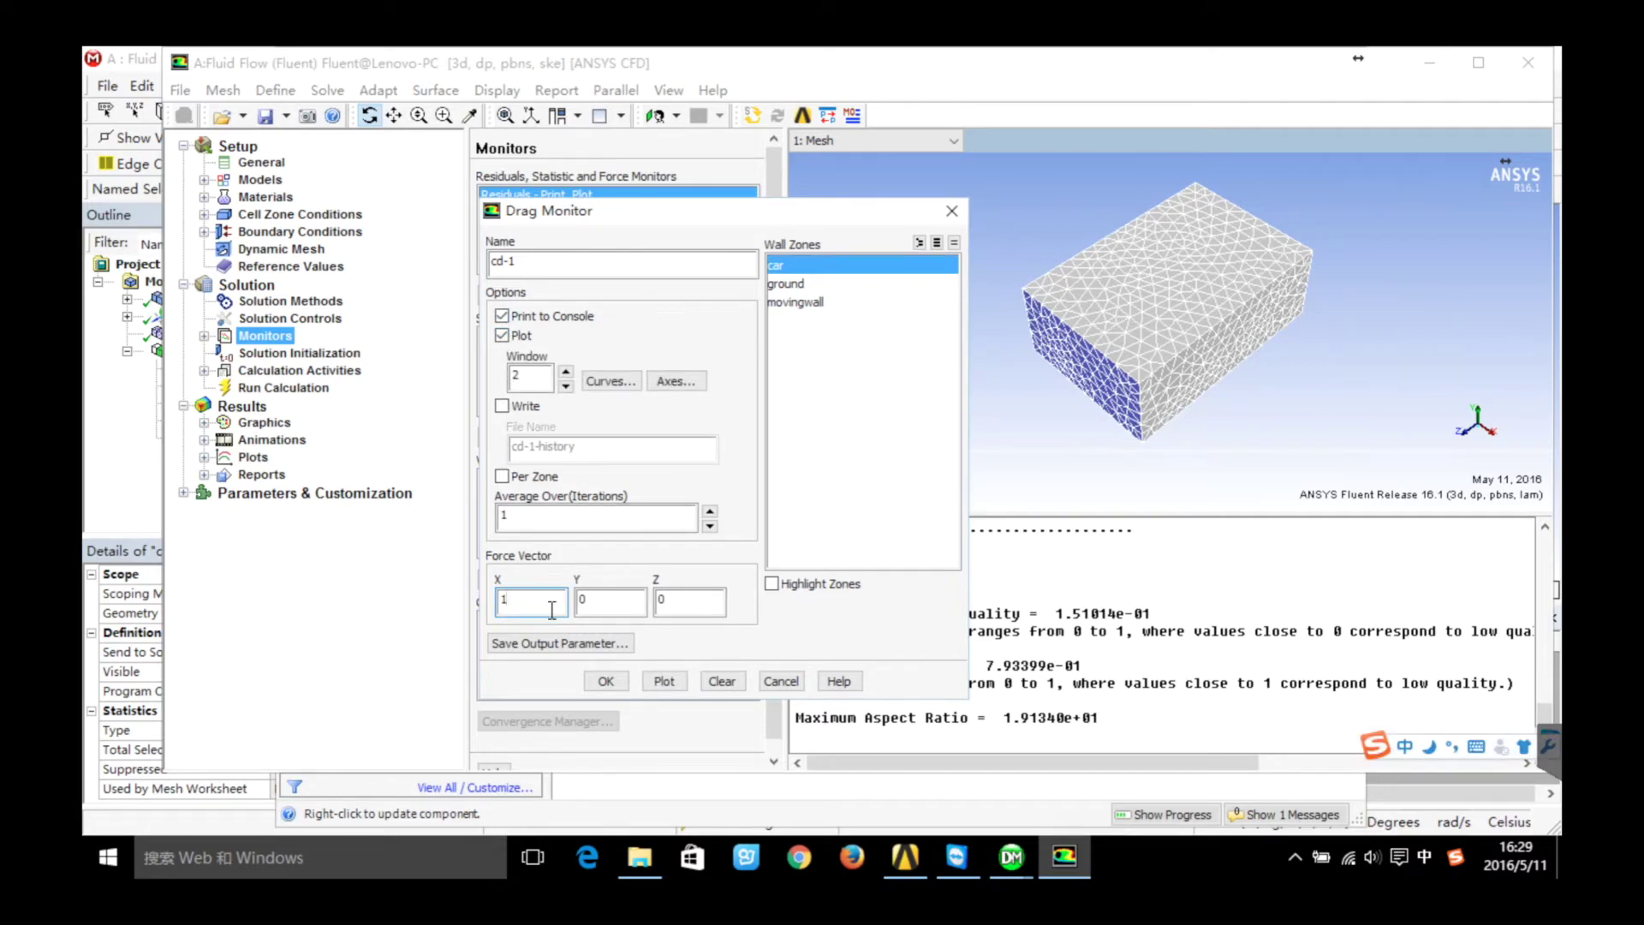
key(BackSpace)
text(0)
key(Tab)
key(Tab)
click(683, 604)
key(BackSpace)
text(-1)
click(603, 678)
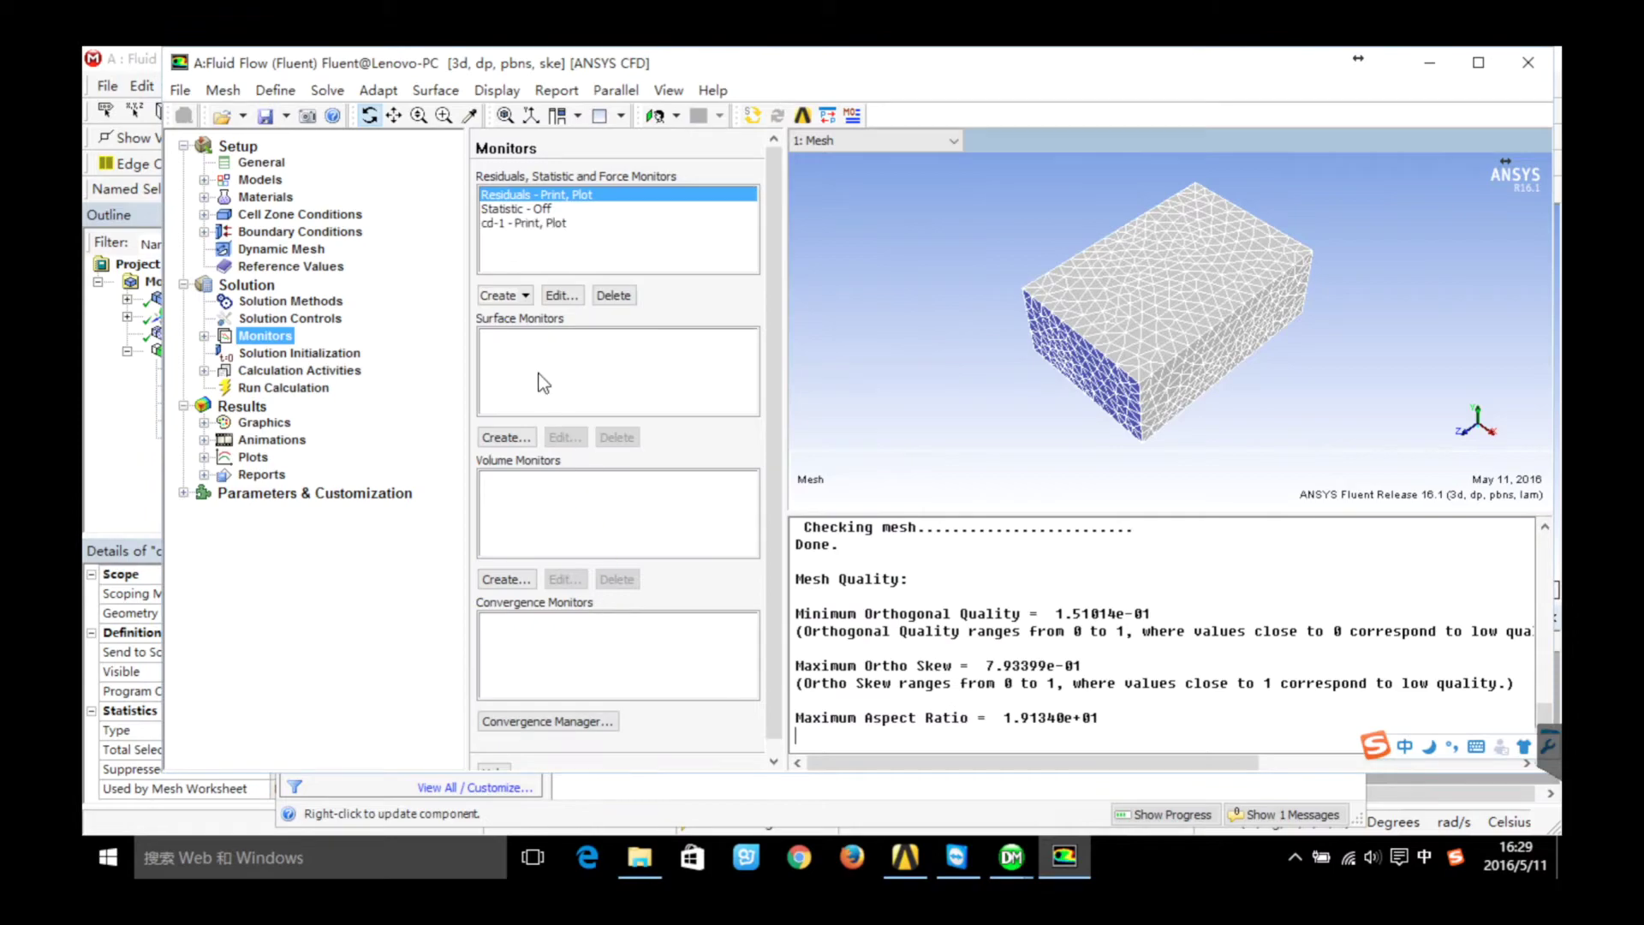
Create lift monitor cl-1 on the car wall, printed and plotted, along direction (0, 1, 0)
click(519, 295)
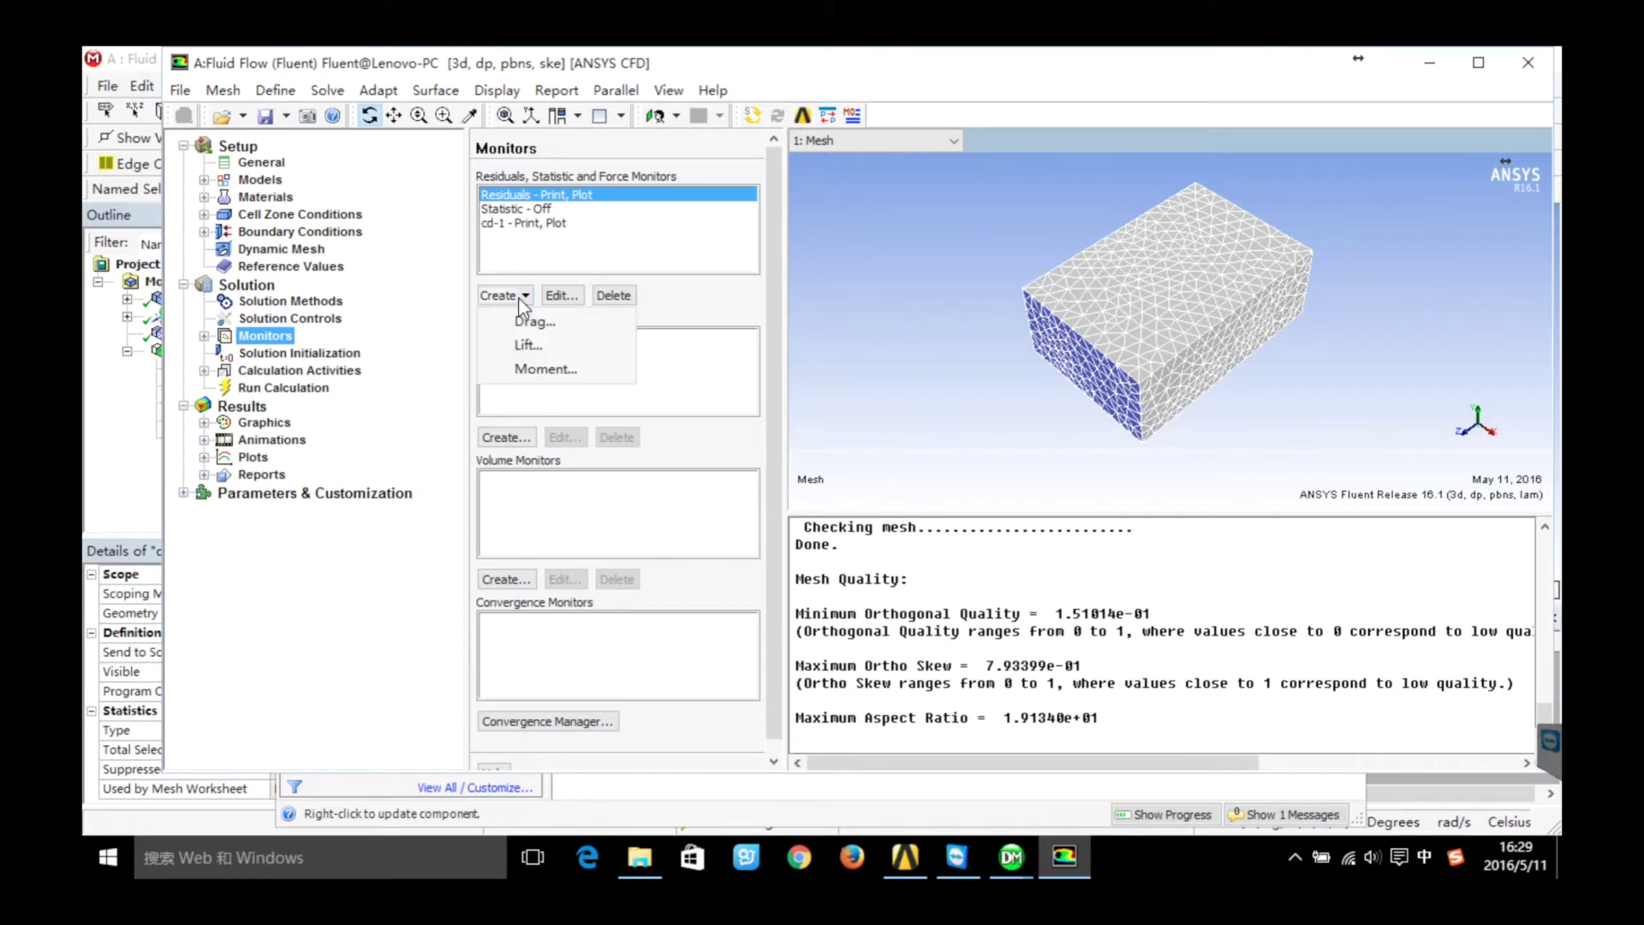
click(525, 344)
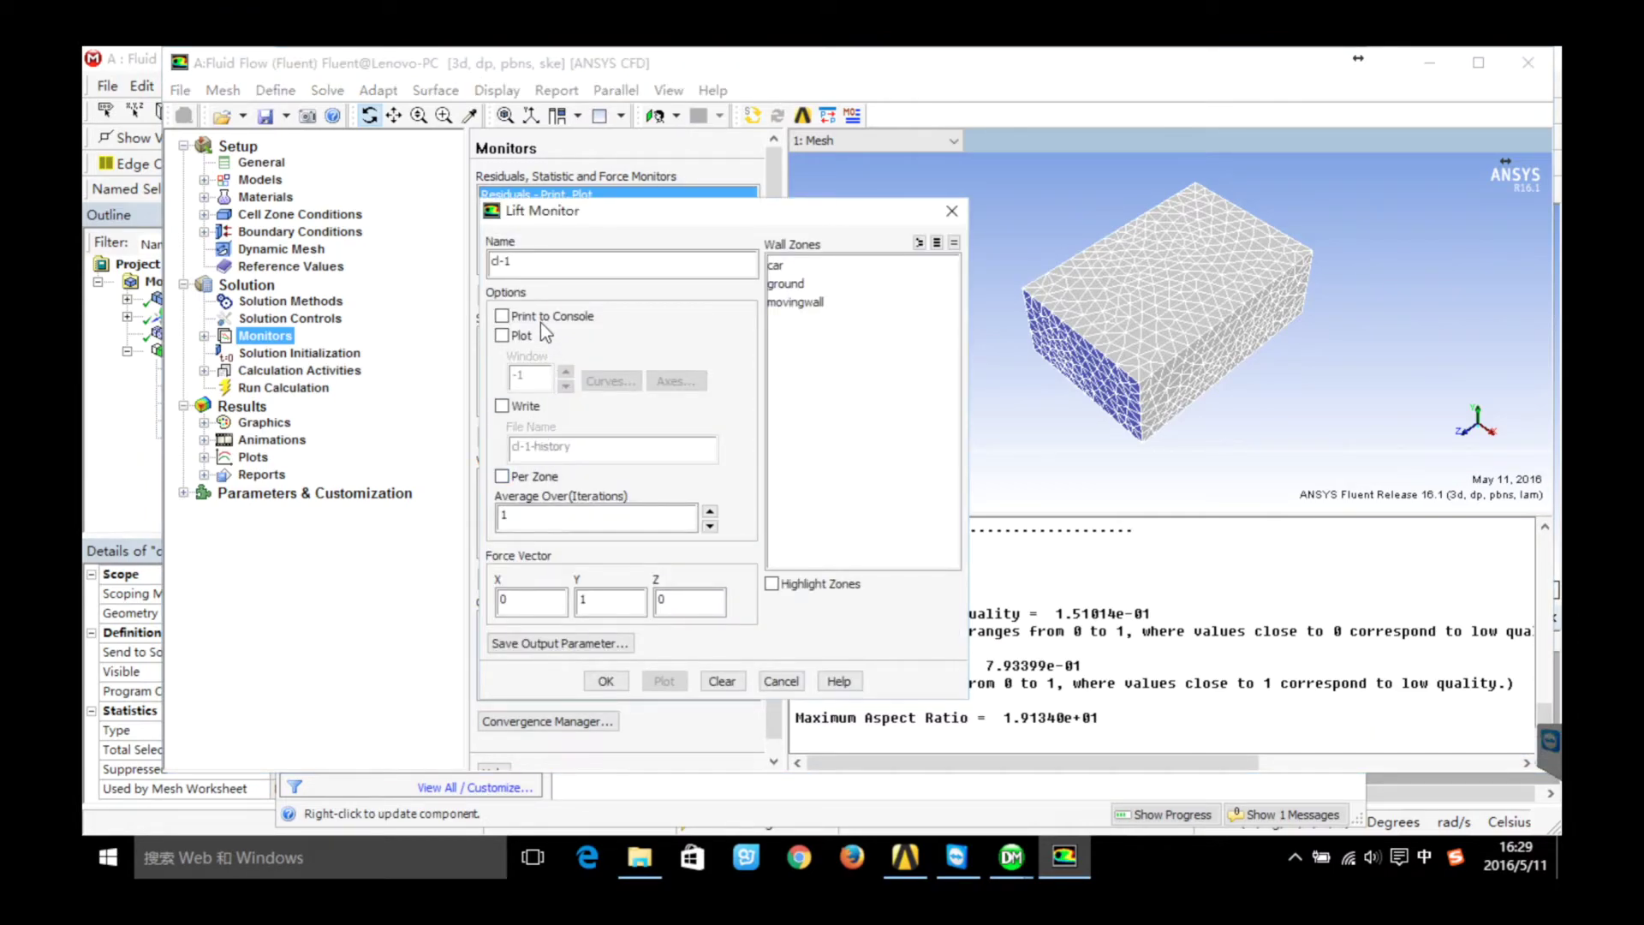
click(539, 319)
click(503, 336)
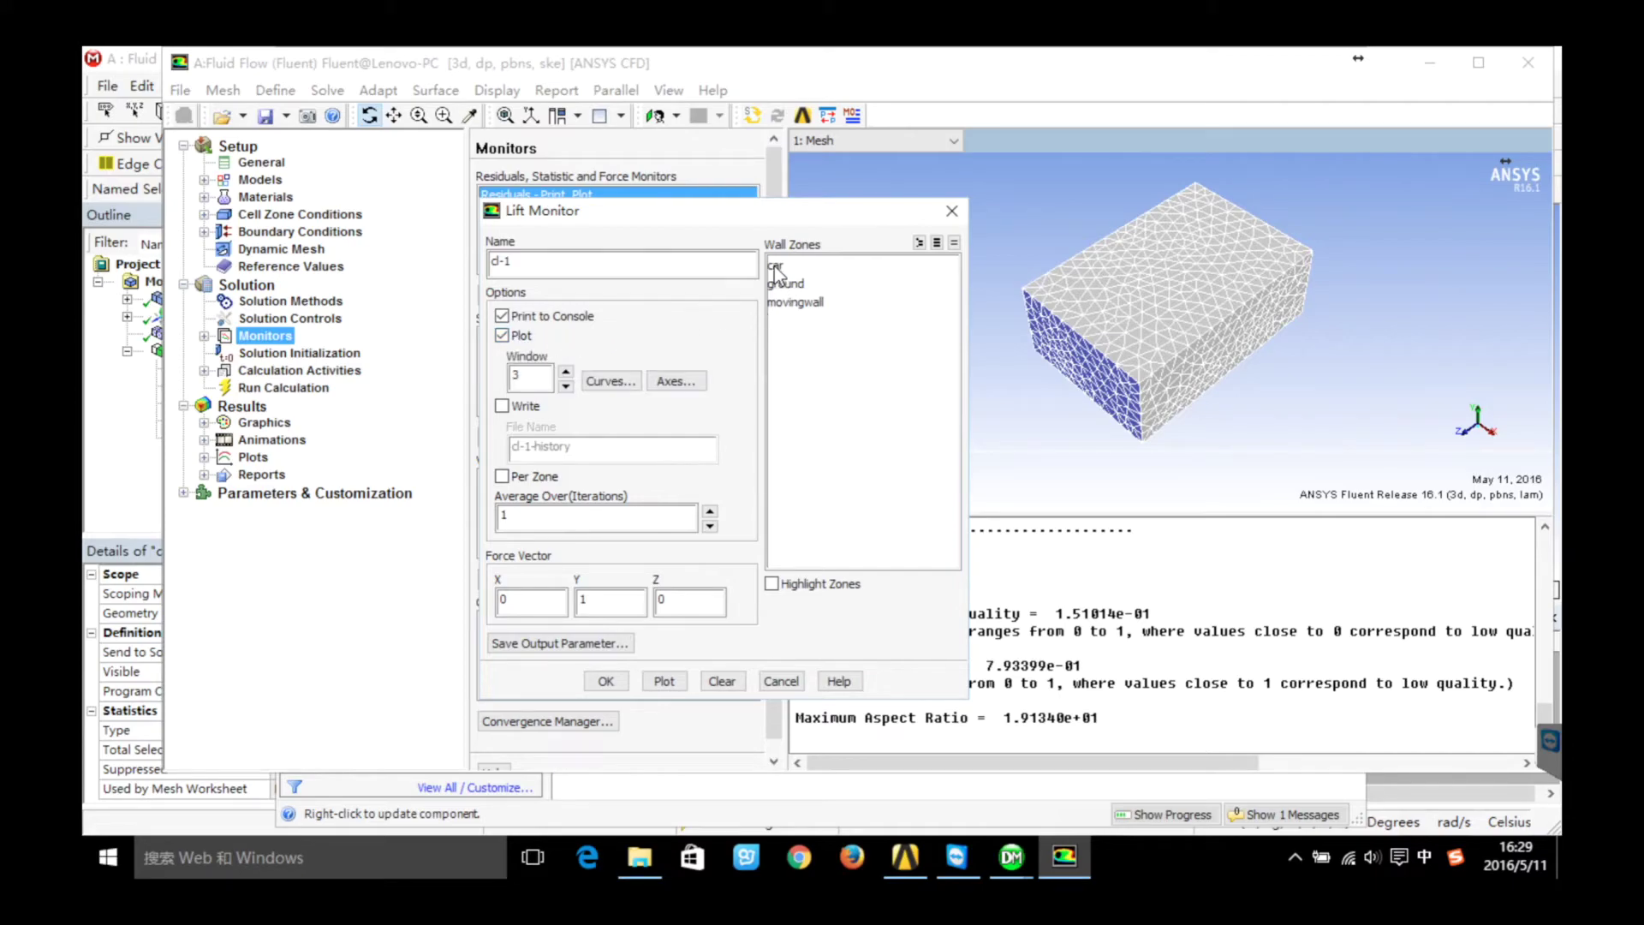
click(777, 265)
click(552, 596)
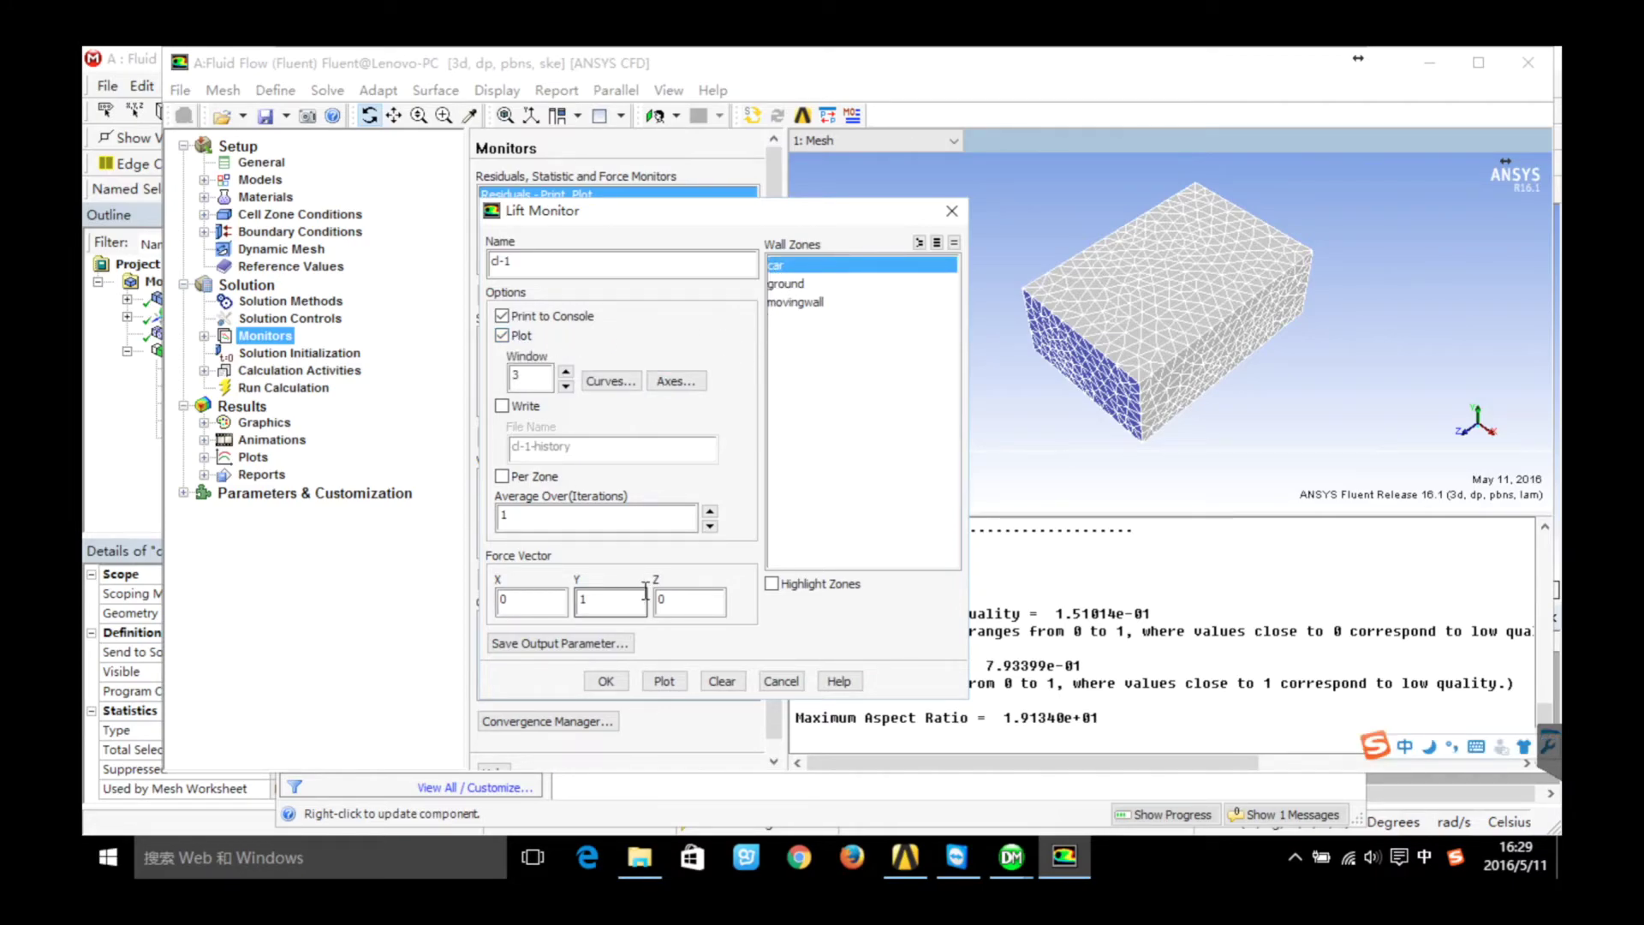
click(612, 682)
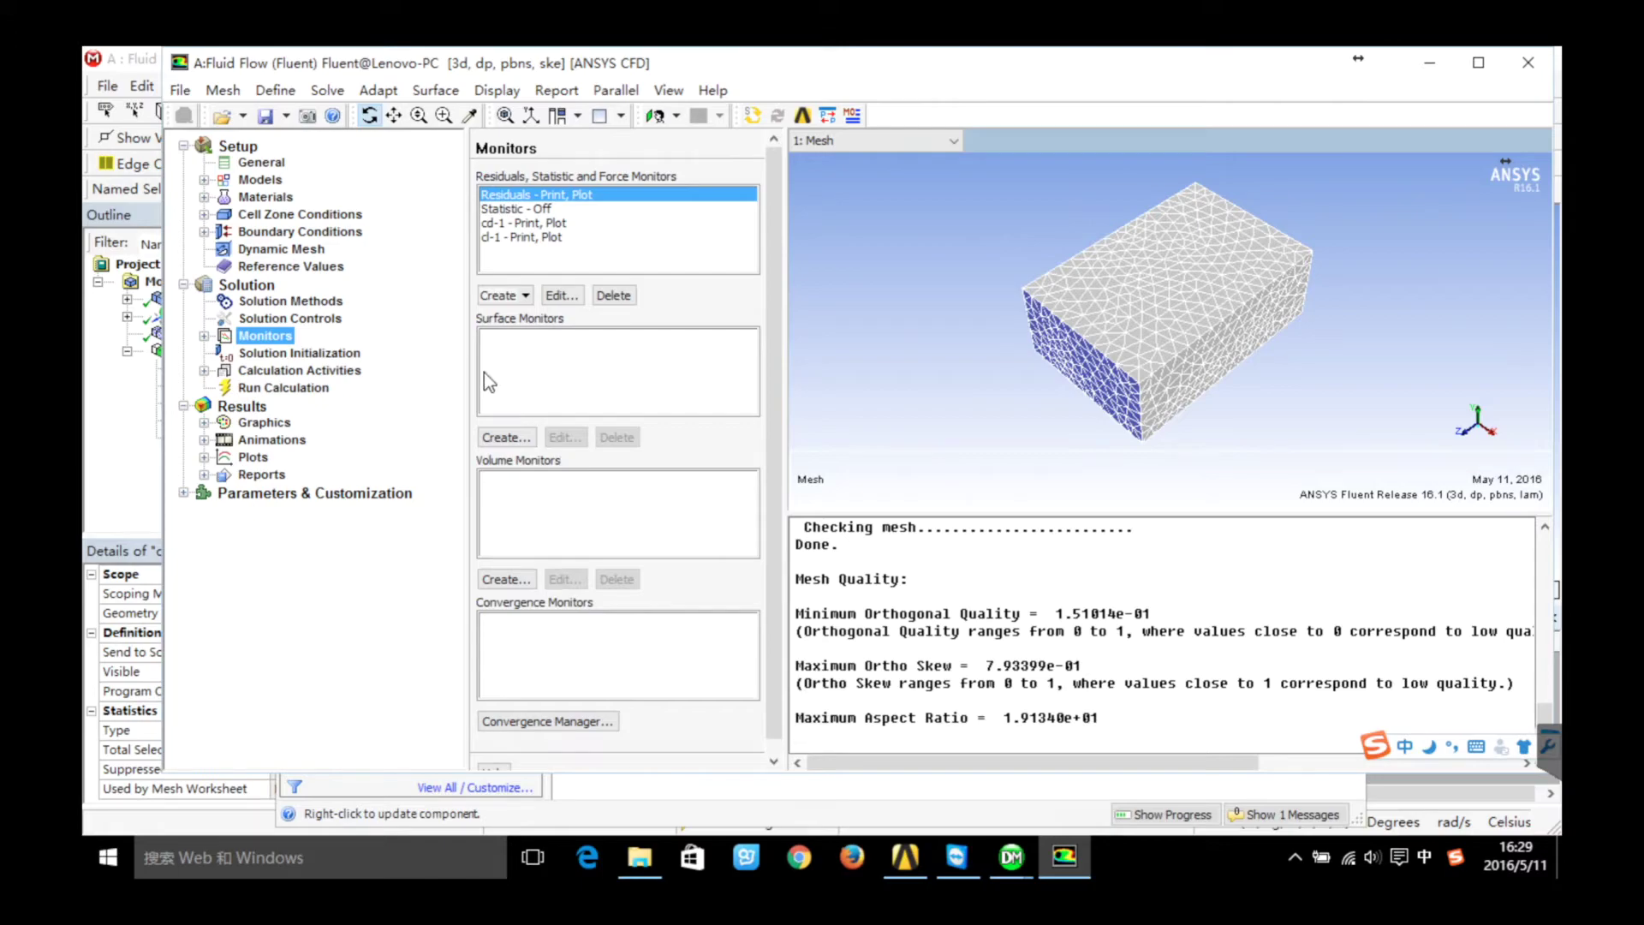
Standard-initialize from the inlet: Z velocity -20 m/s, k 1.5, epsilon 1386.289
click(319, 359)
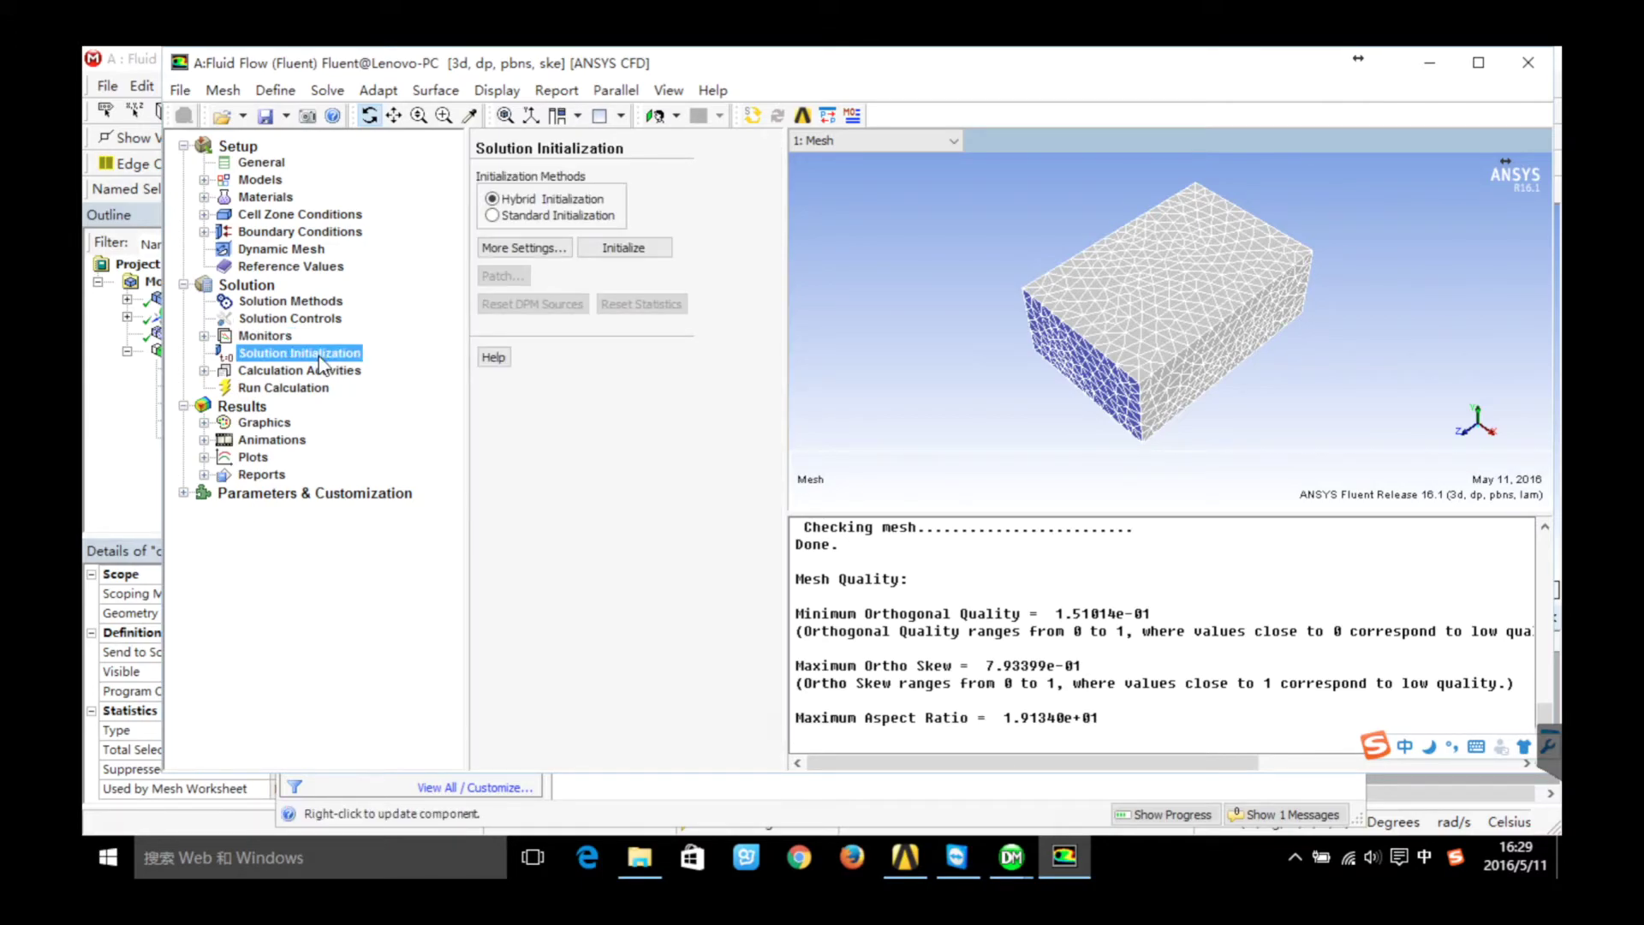
click(536, 218)
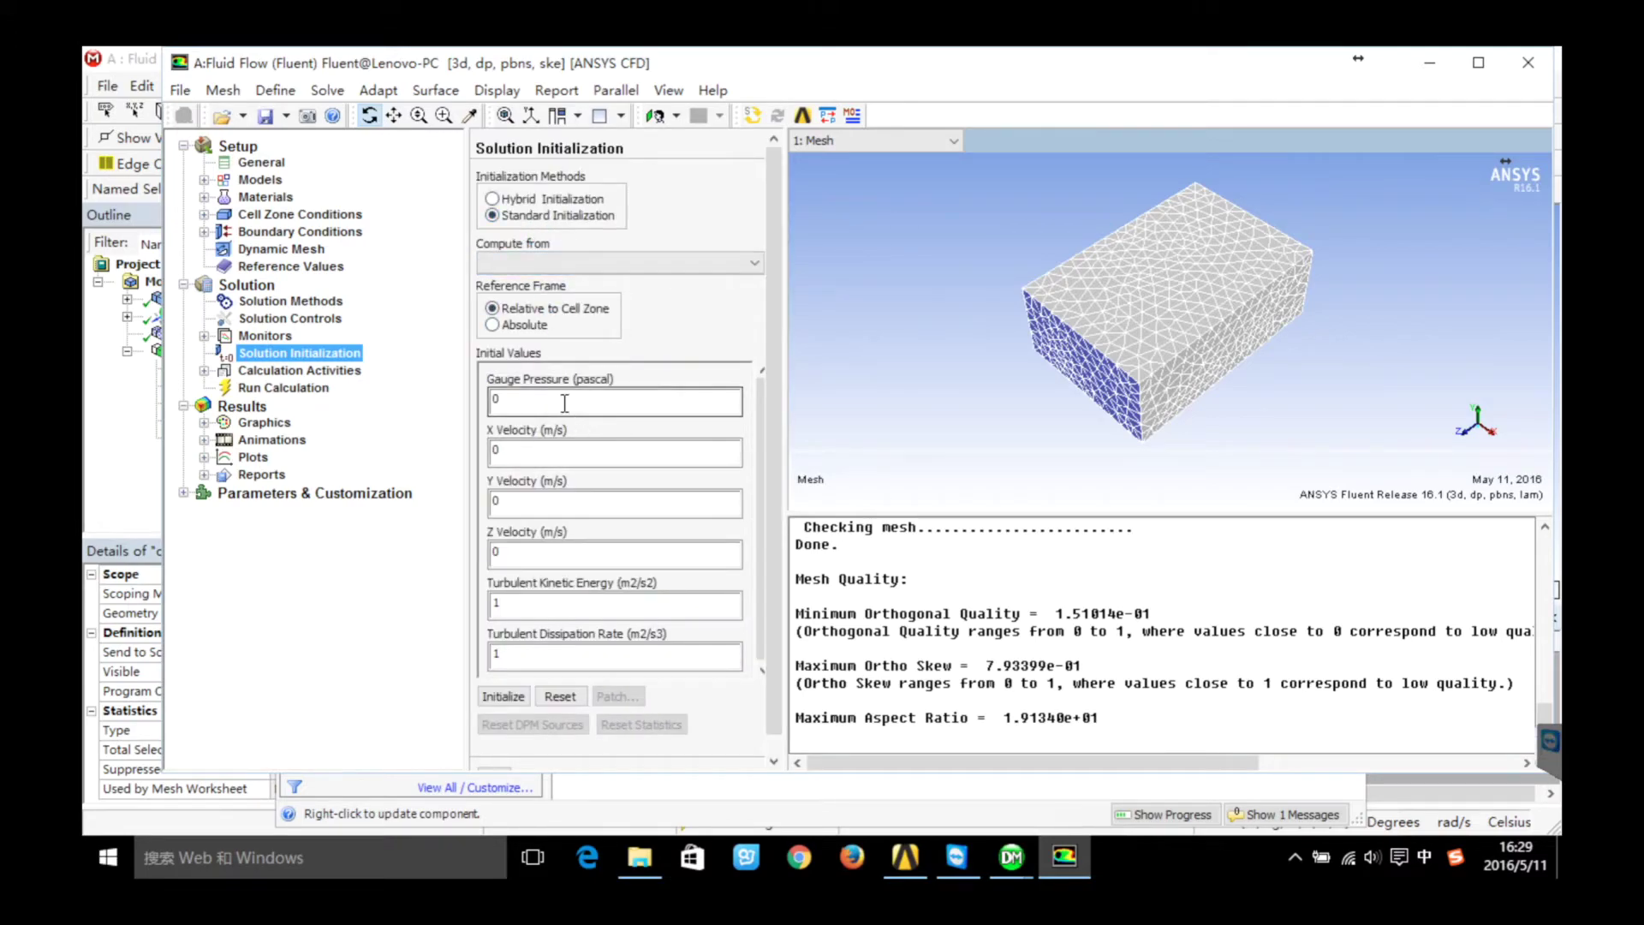
click(582, 260)
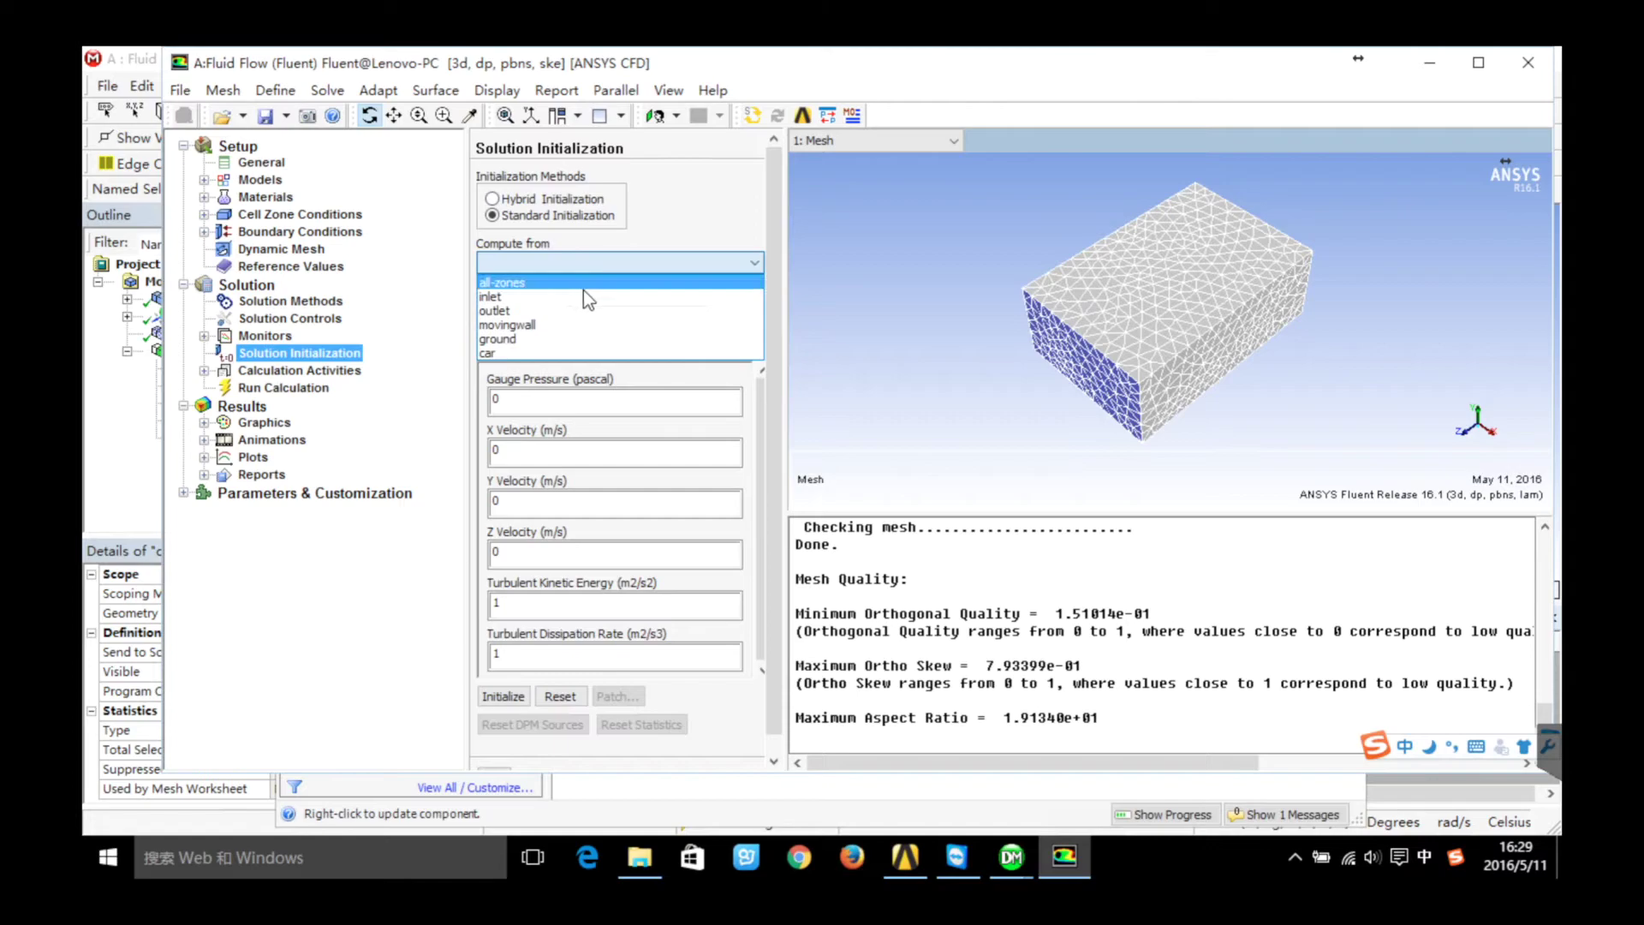
click(582, 297)
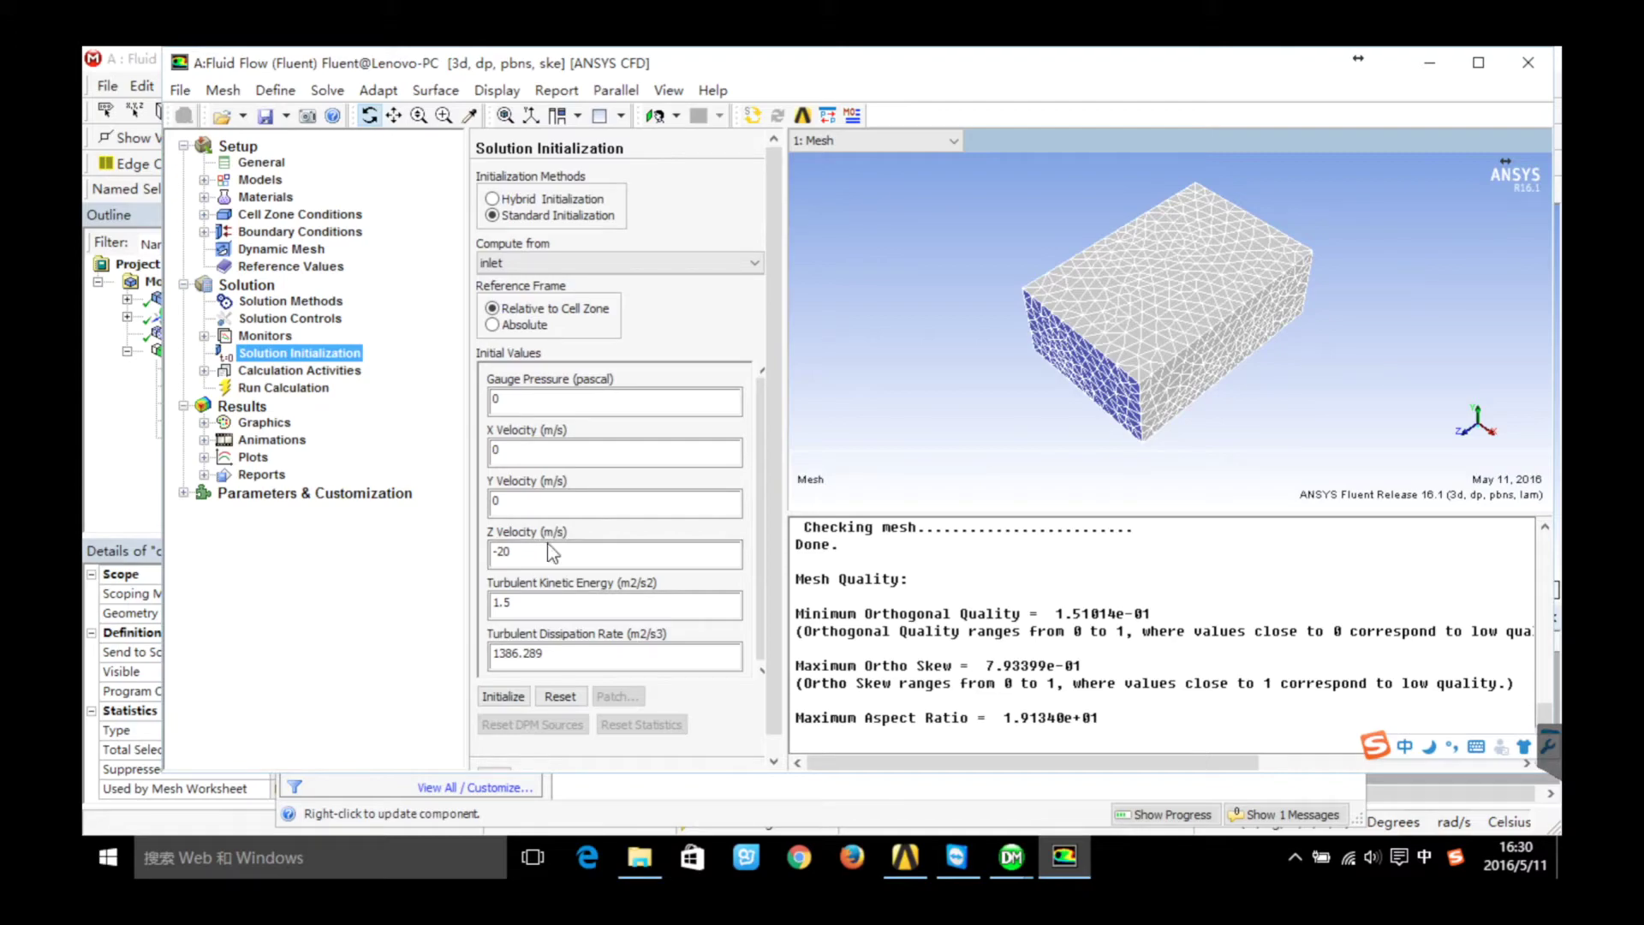
click(505, 696)
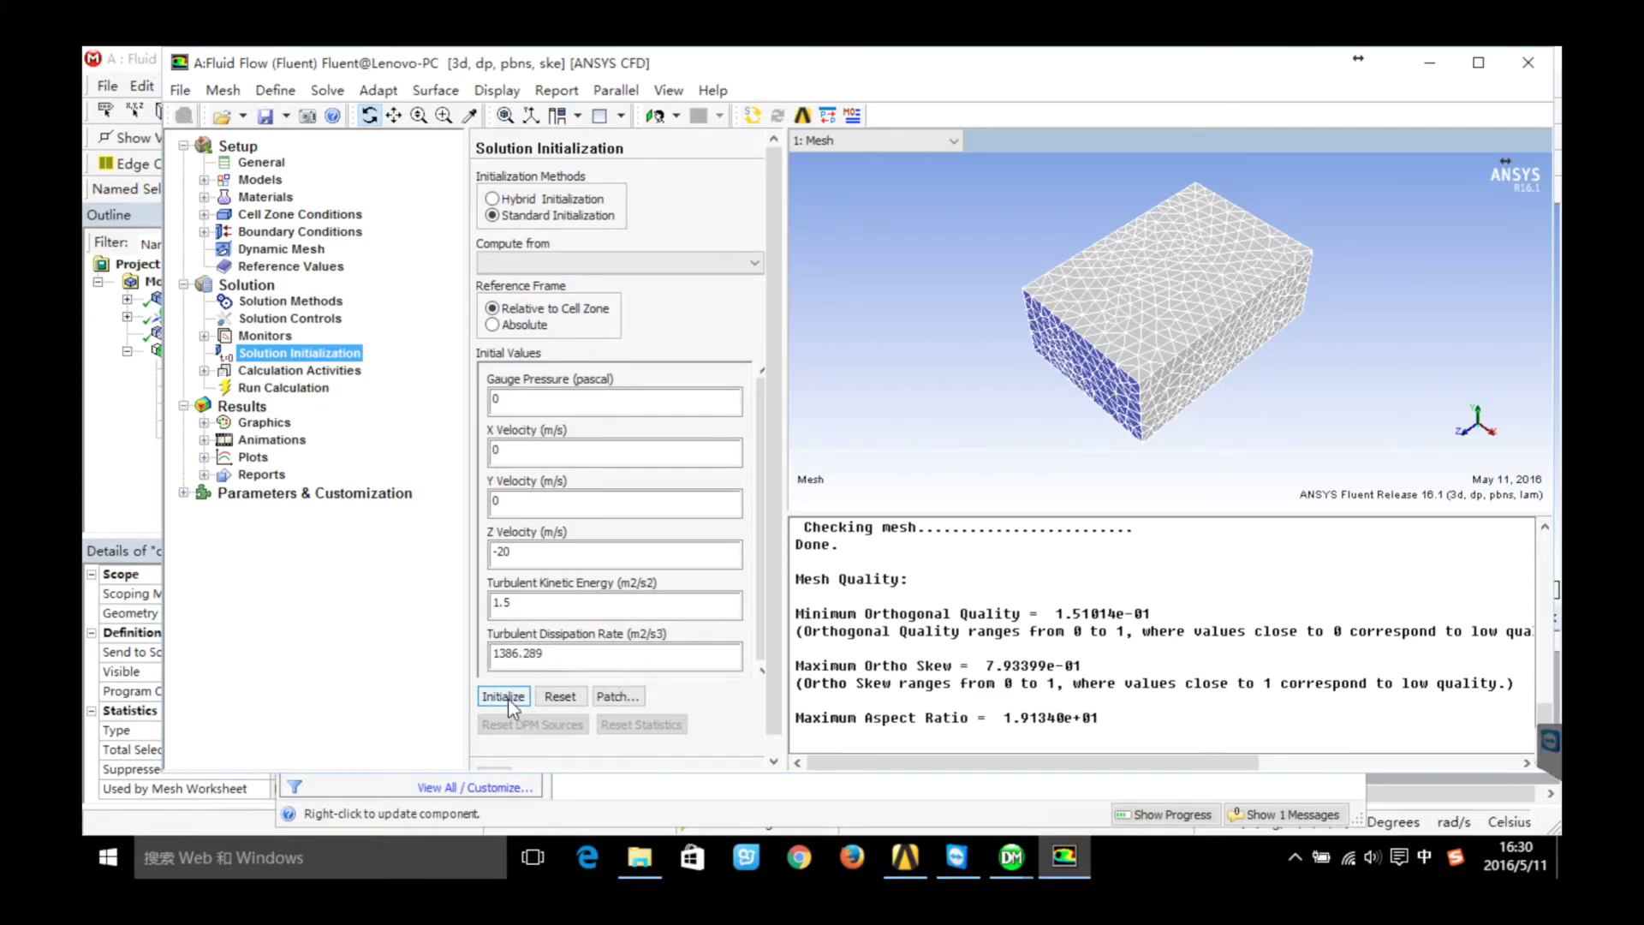
click(316, 368)
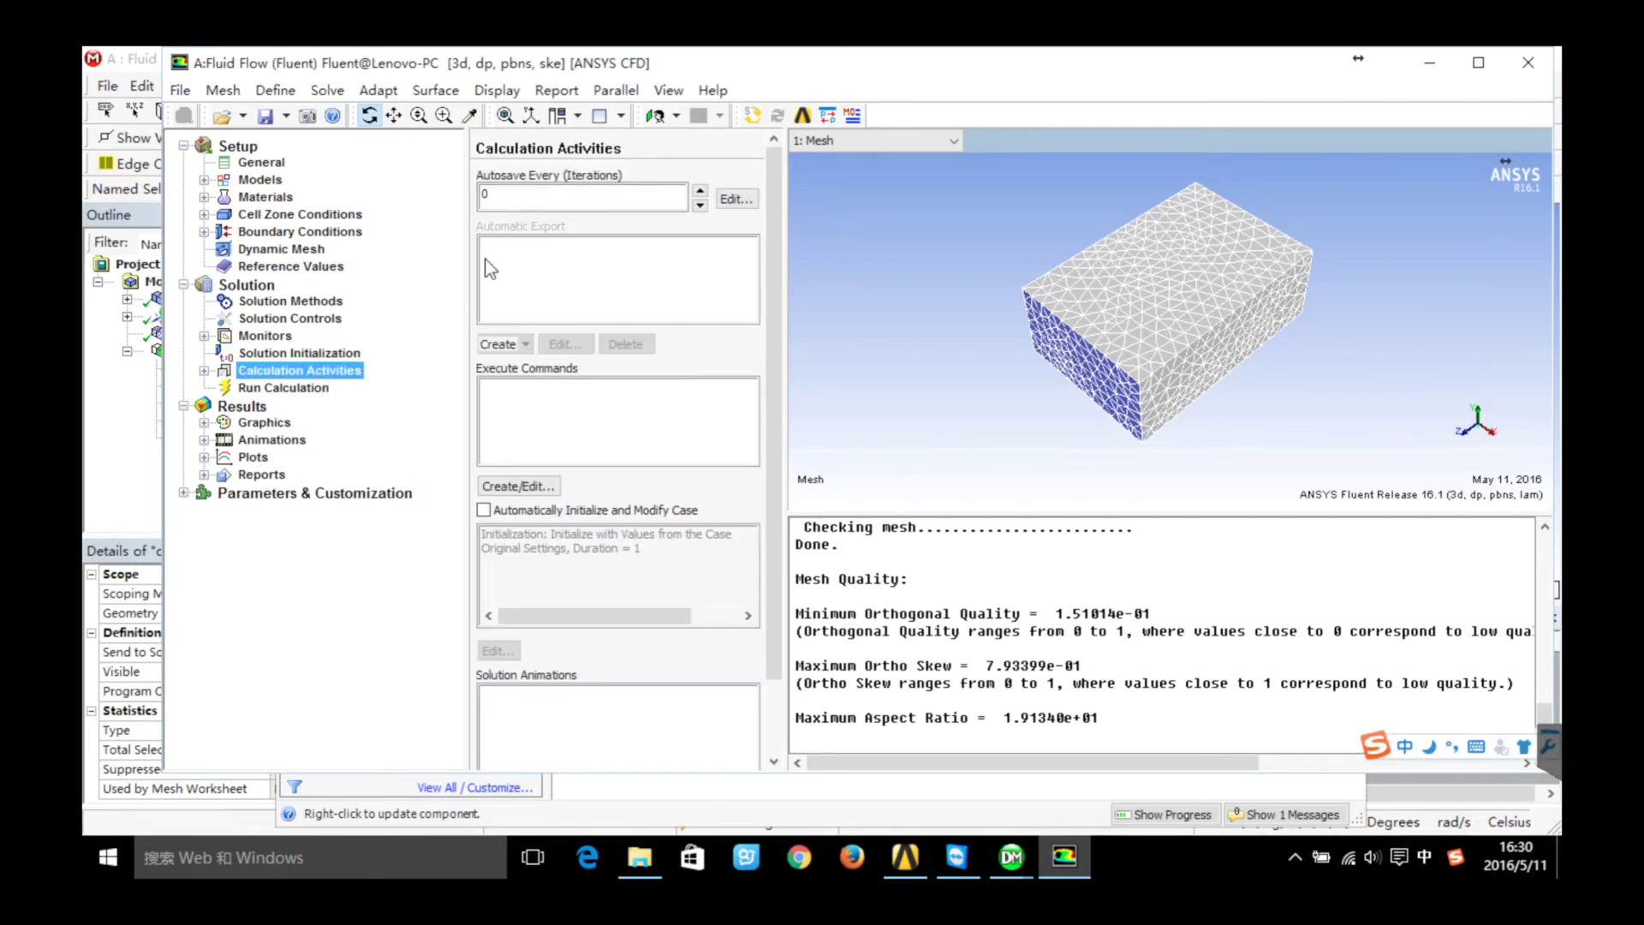
Run the solver for 25 iterations, plotting the cd-1 convergence history
click(306, 388)
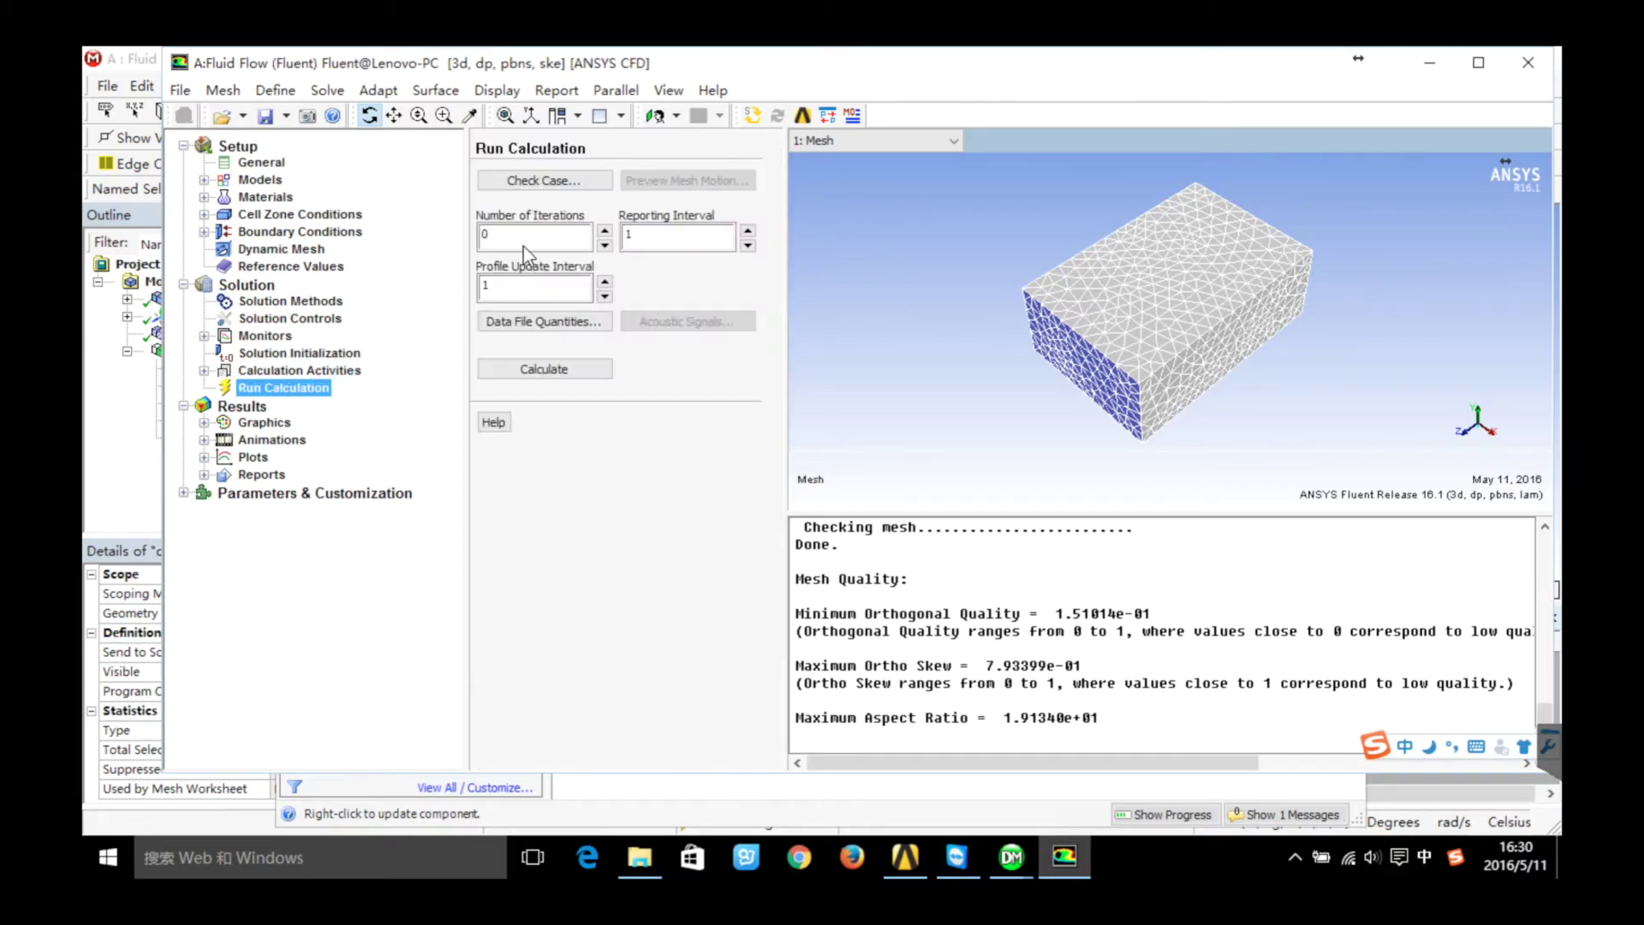
click(531, 234)
key(BackSpace)
text(25)
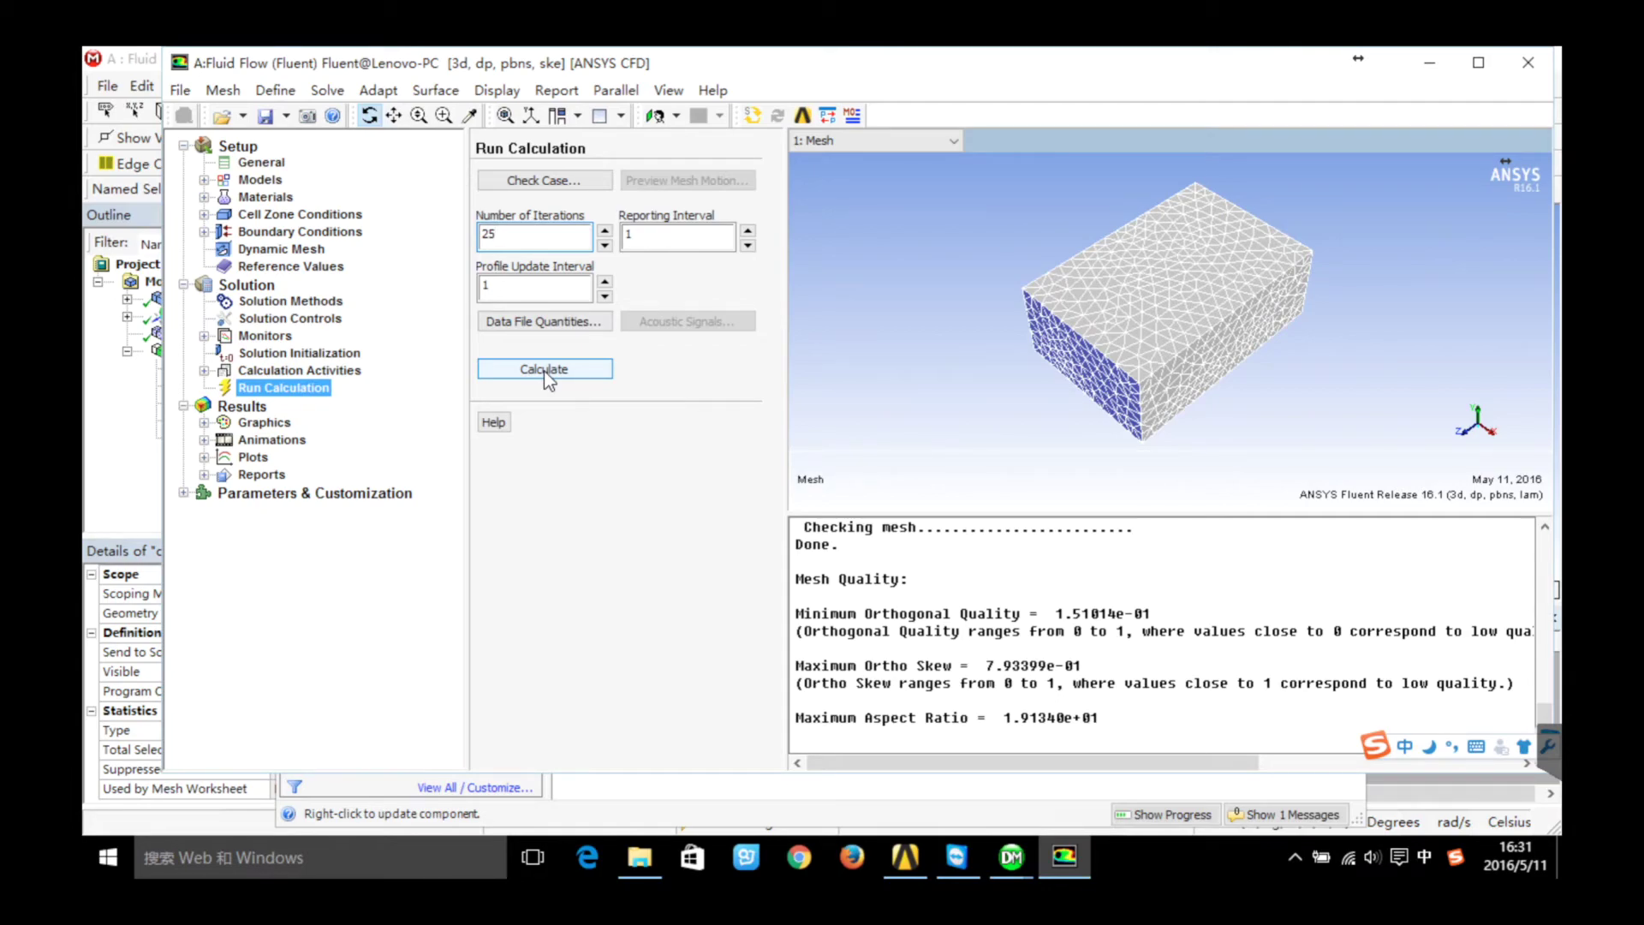
click(546, 370)
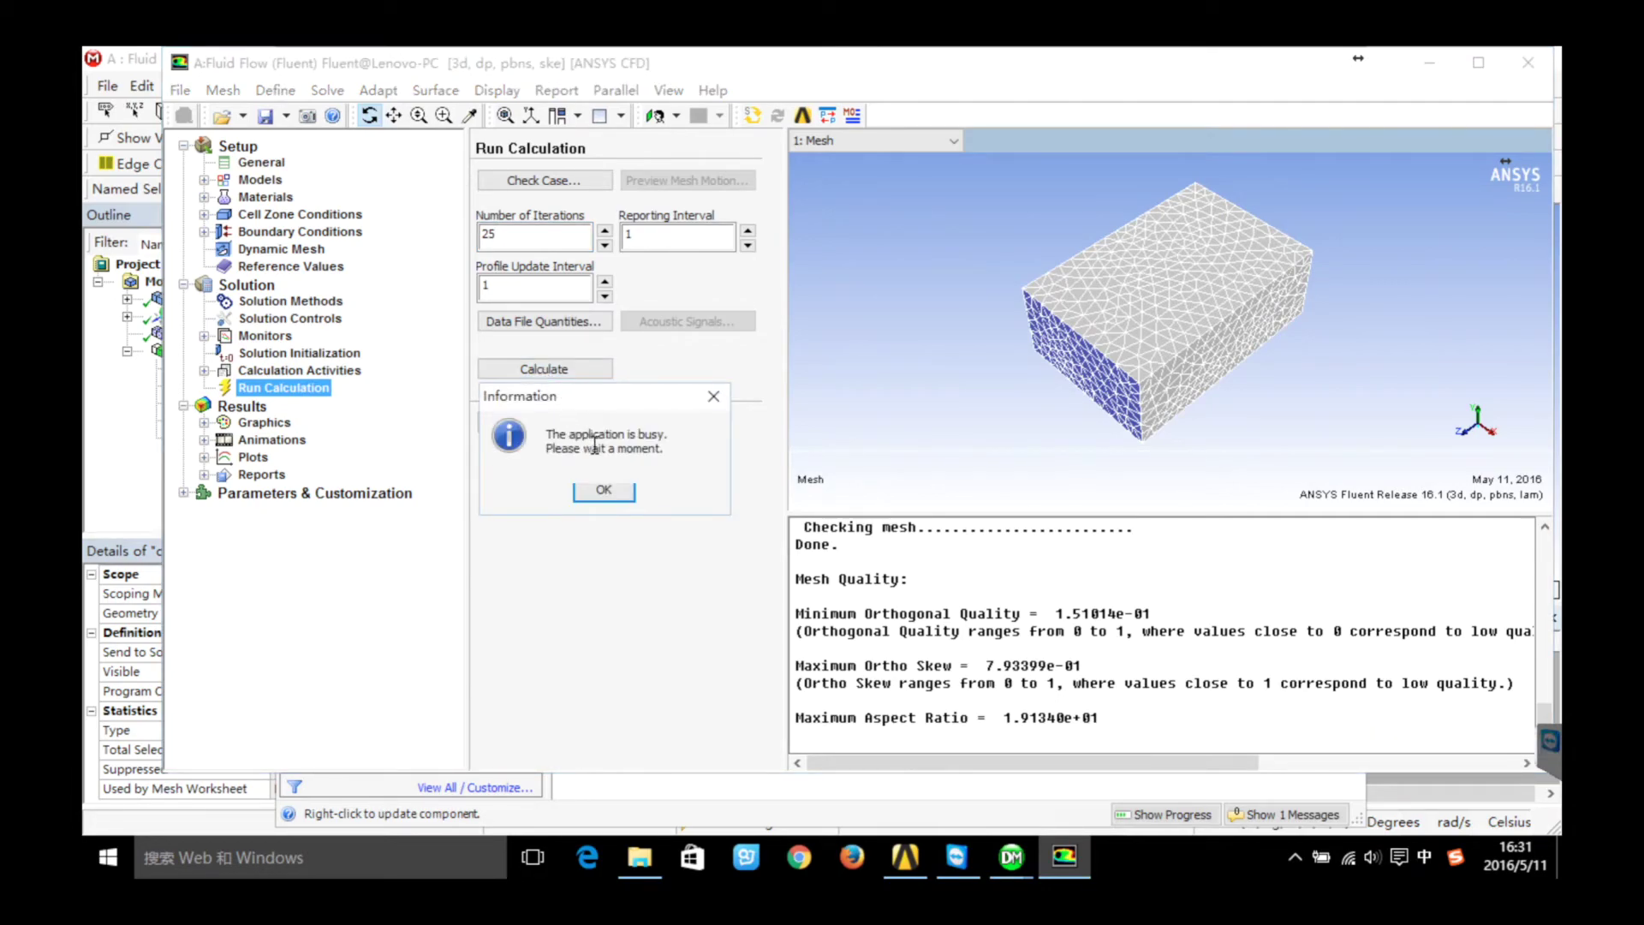
click(606, 490)
click(565, 369)
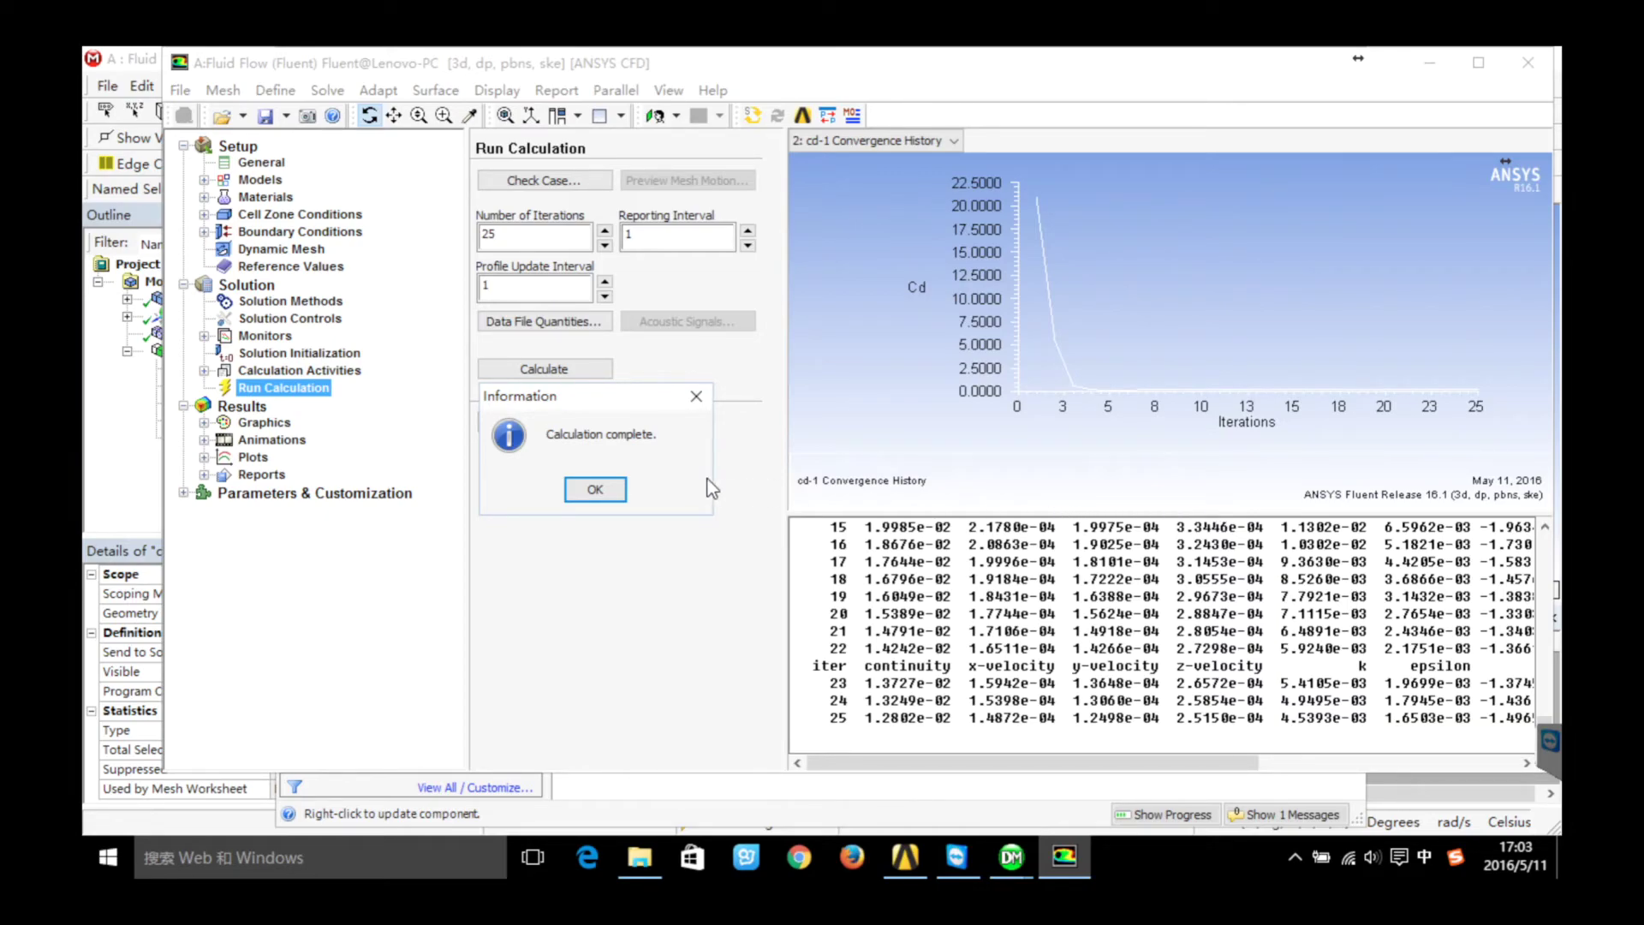
Close the completion notice and scroll the console to the Cl-1 and Cd-1 columns (final Cd-1 2.6517e-01)
click(595, 489)
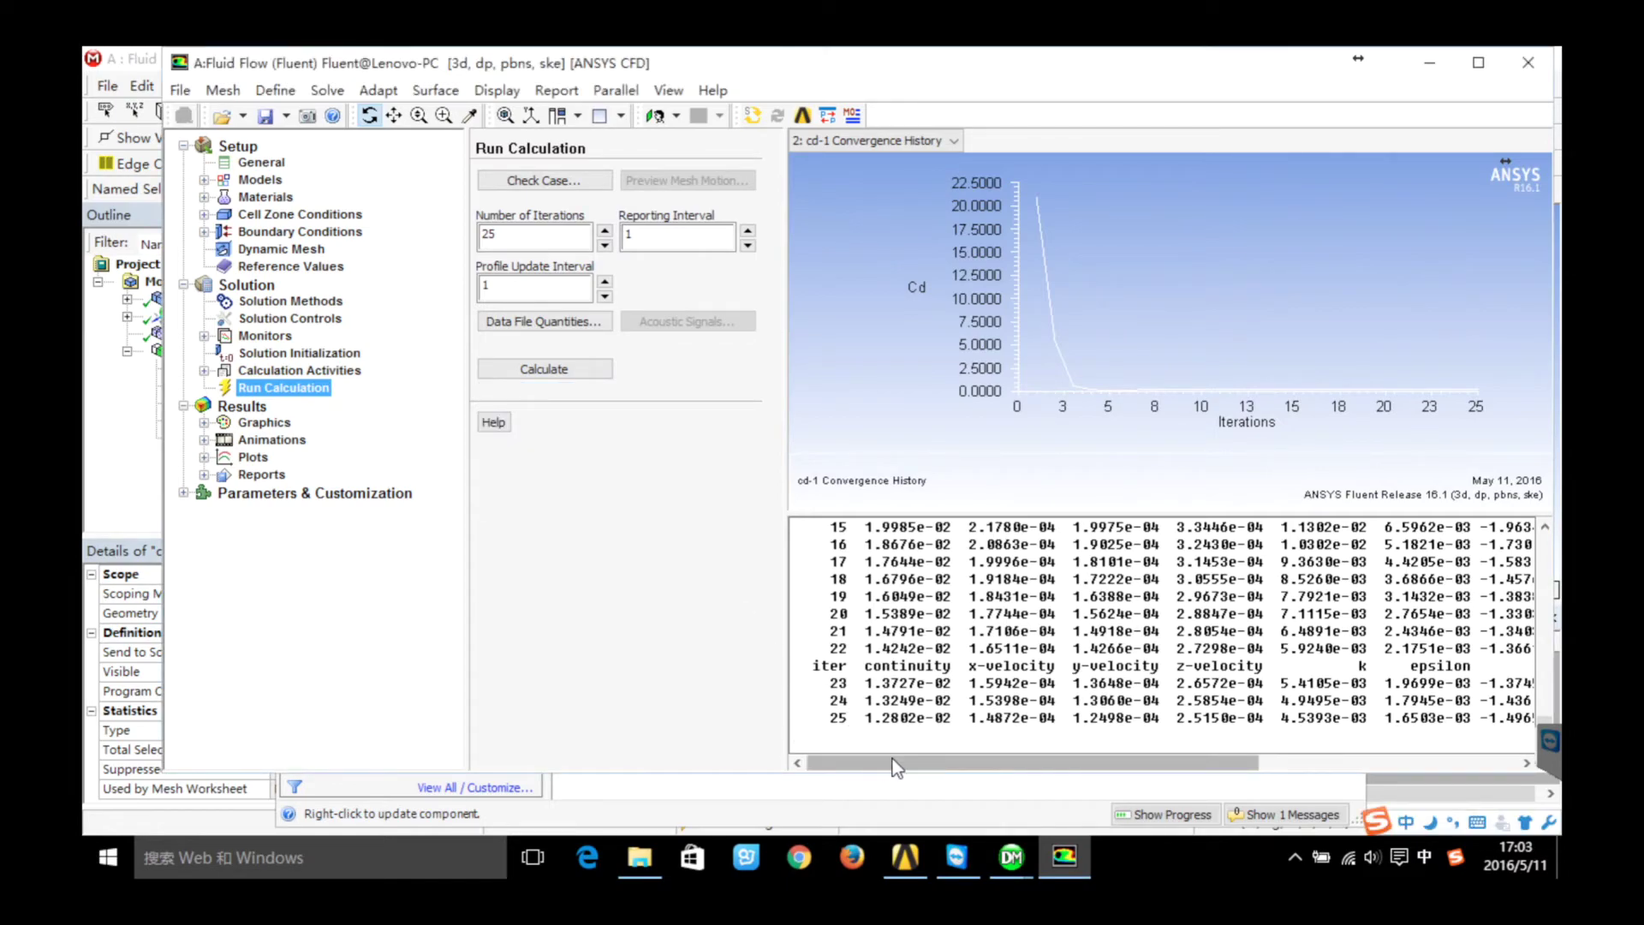
drag(895, 766, 1132, 768)
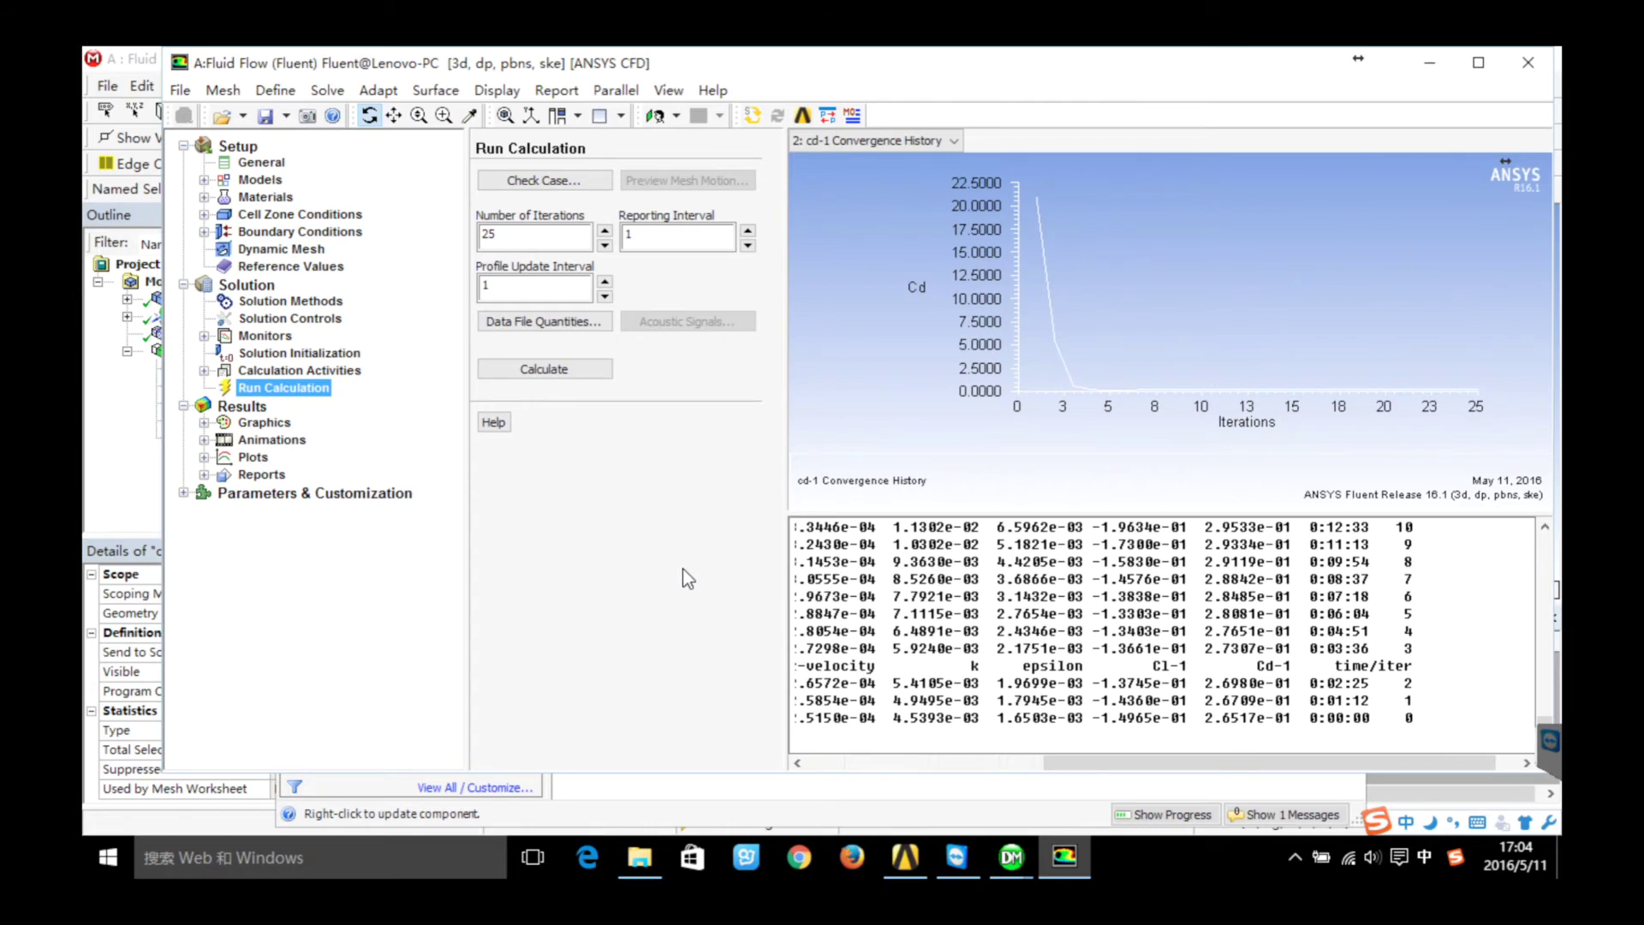
click(275, 425)
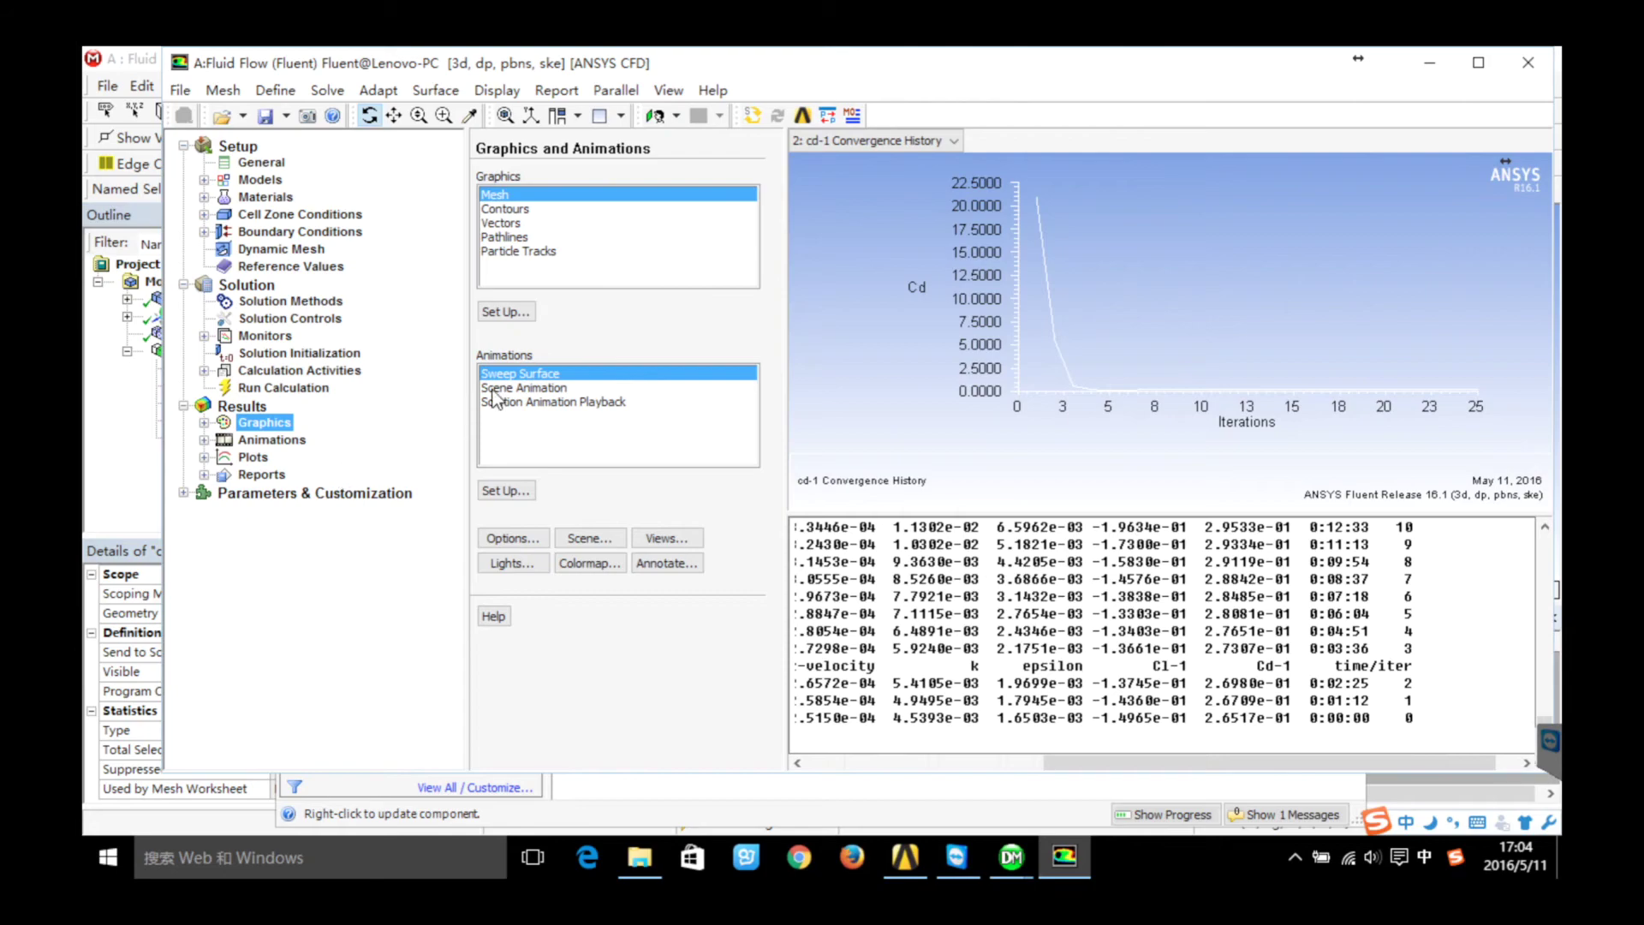
Display filled static pressure contours on the car surface (about -408 to 259 Pa)
click(522, 209)
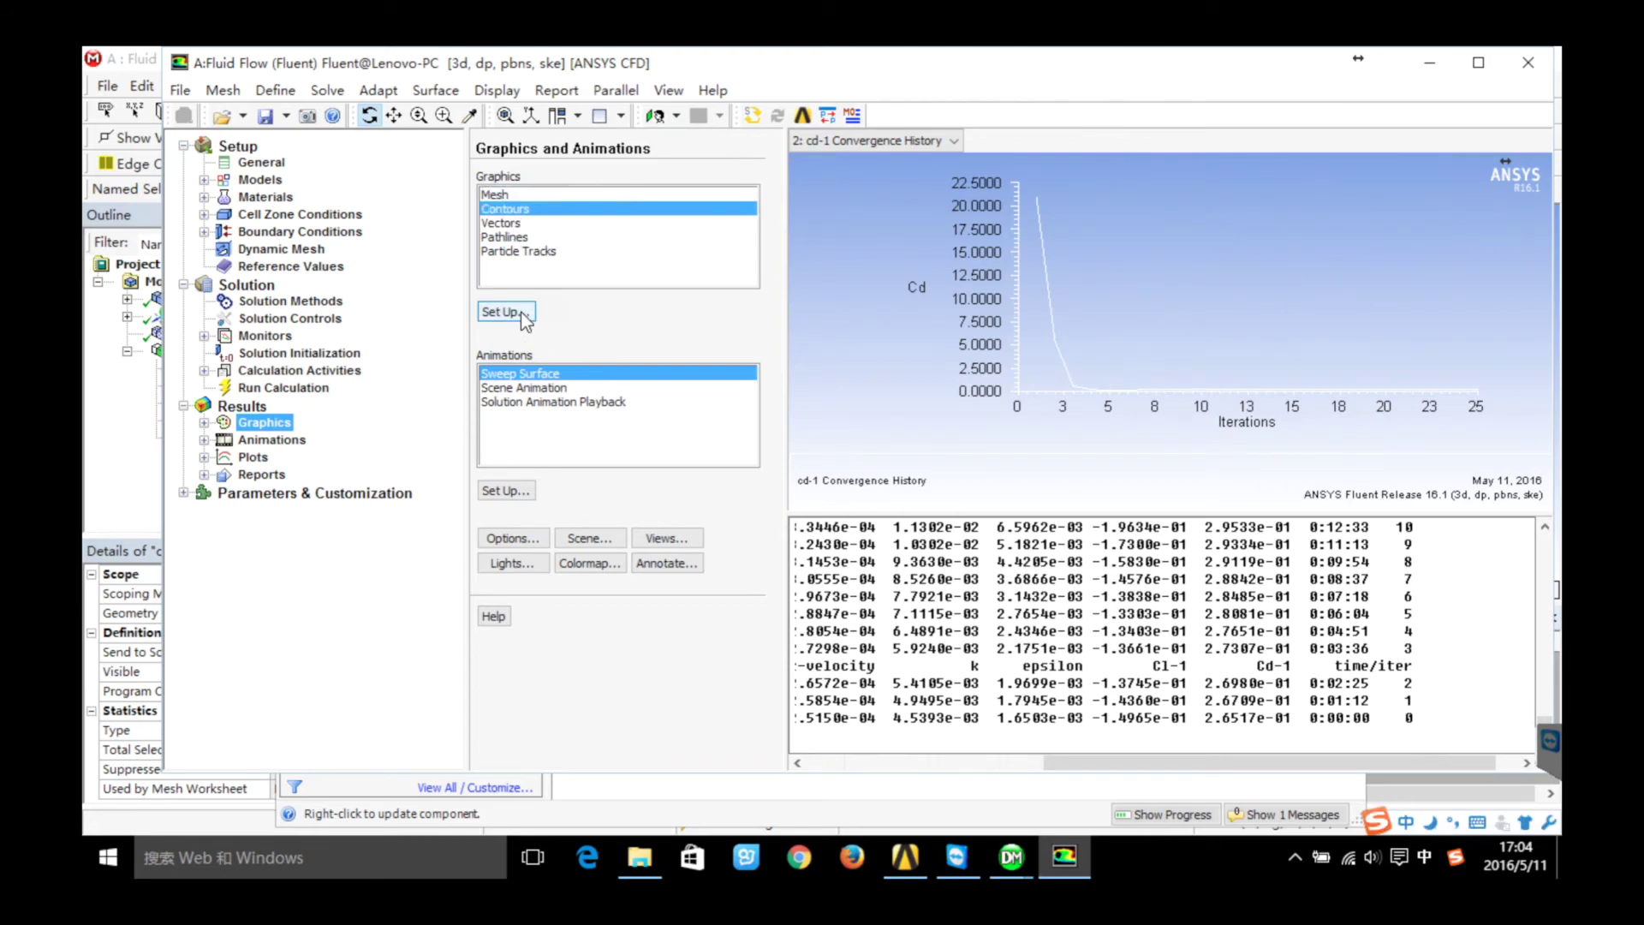
click(512, 311)
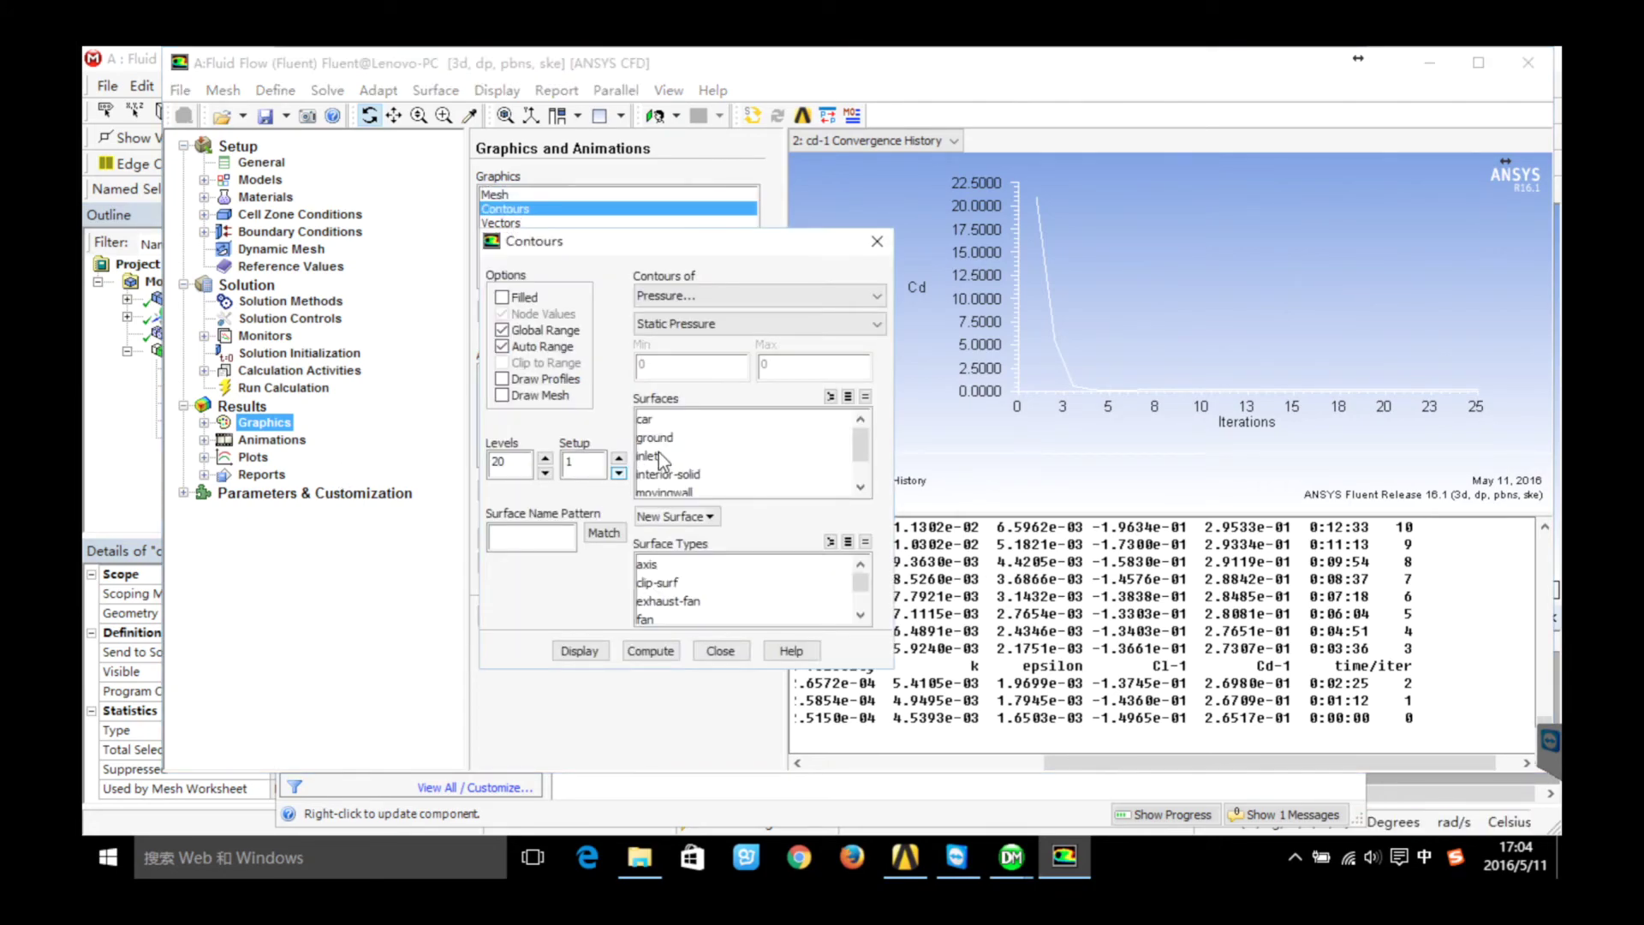
click(525, 300)
click(685, 296)
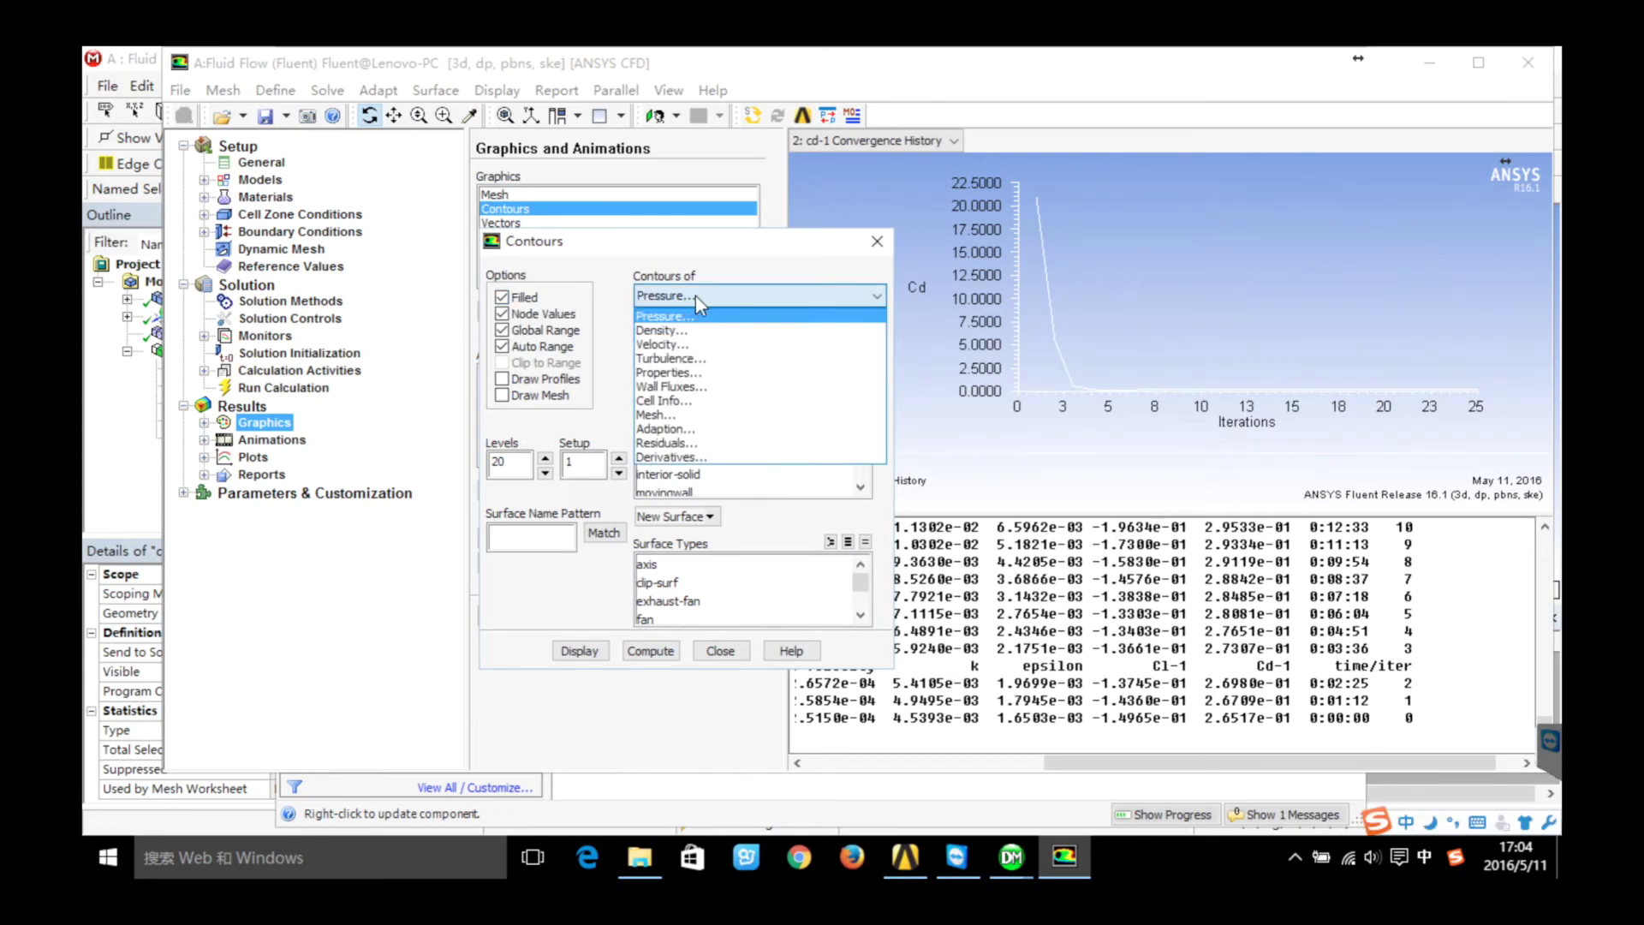
click(717, 316)
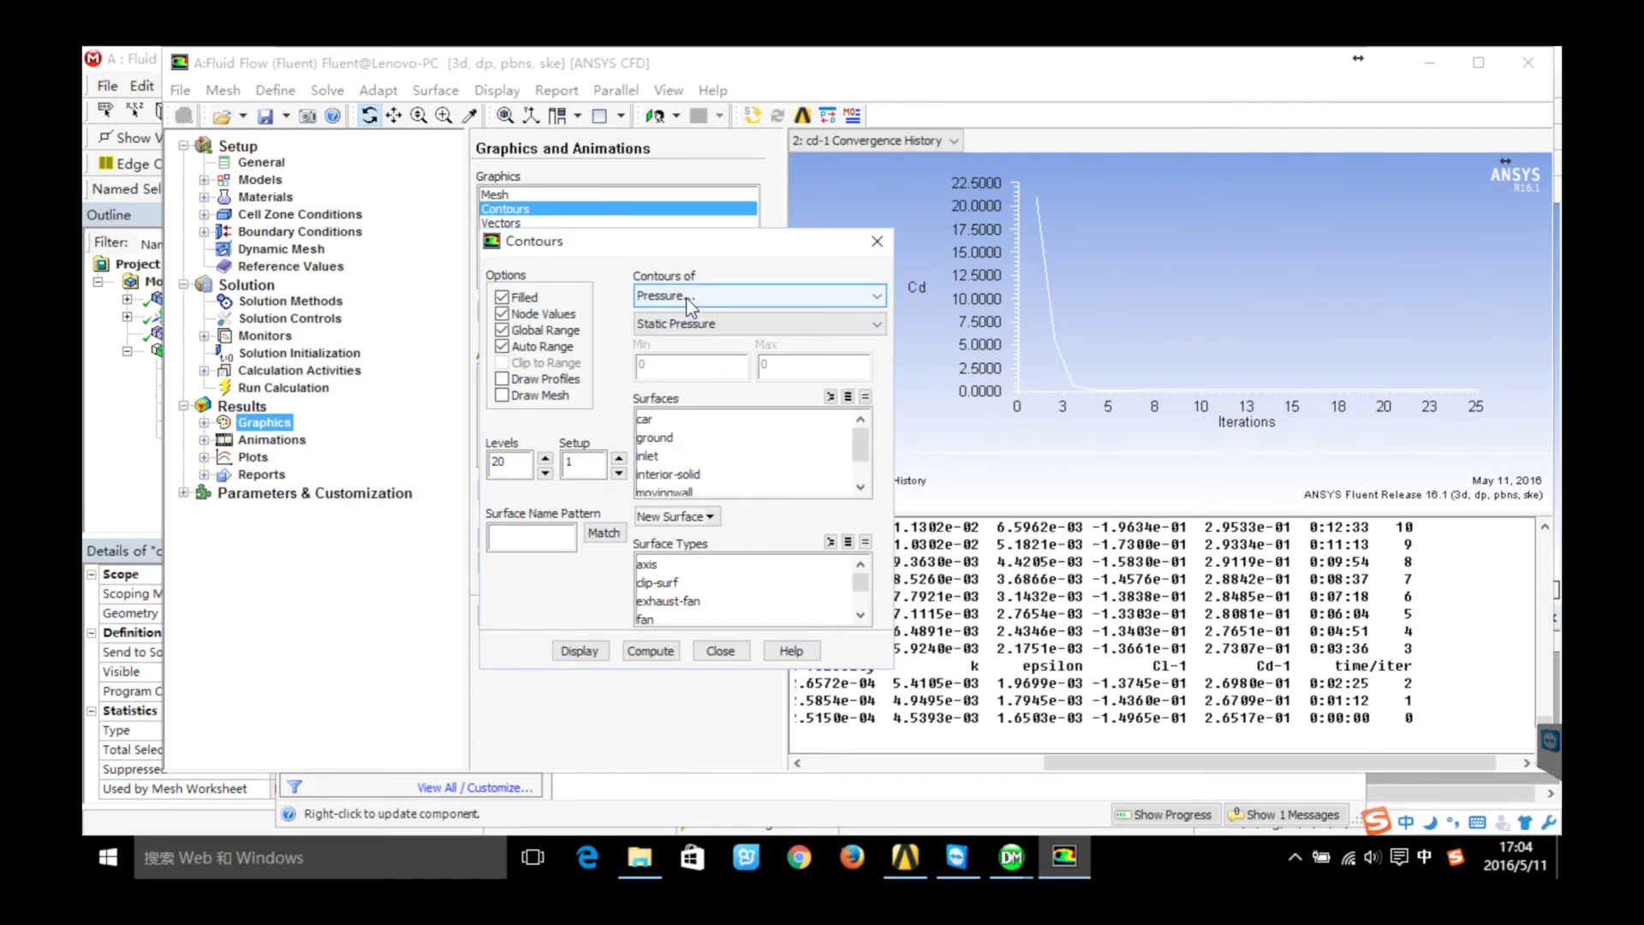
click(649, 419)
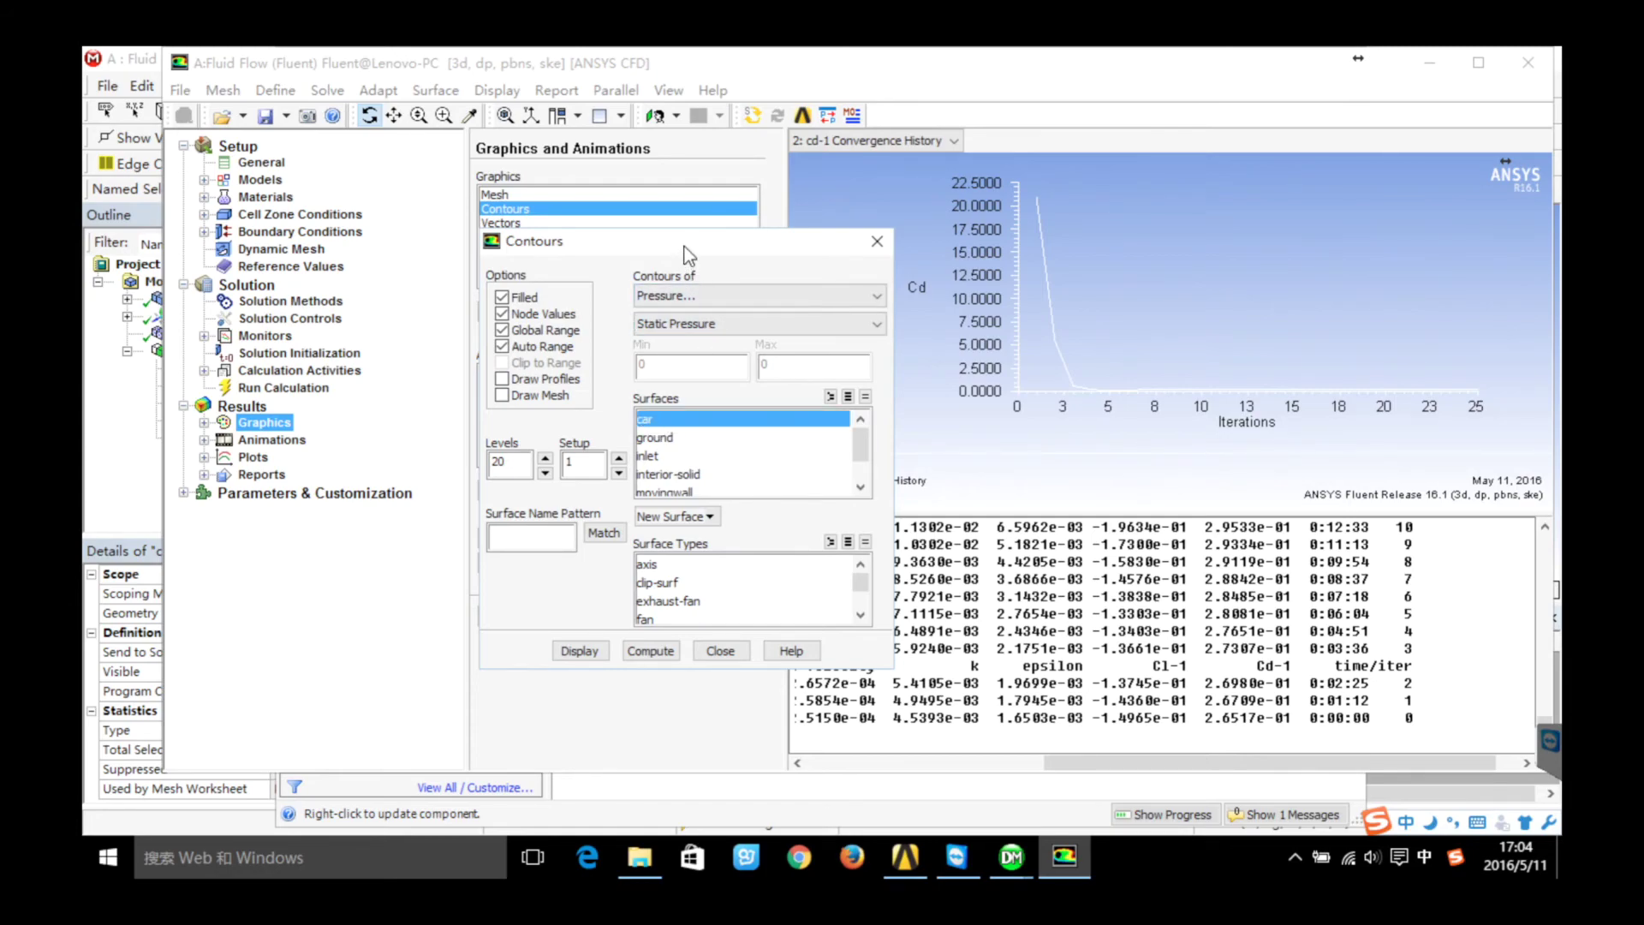
drag(684, 248, 586, 205)
click(505, 606)
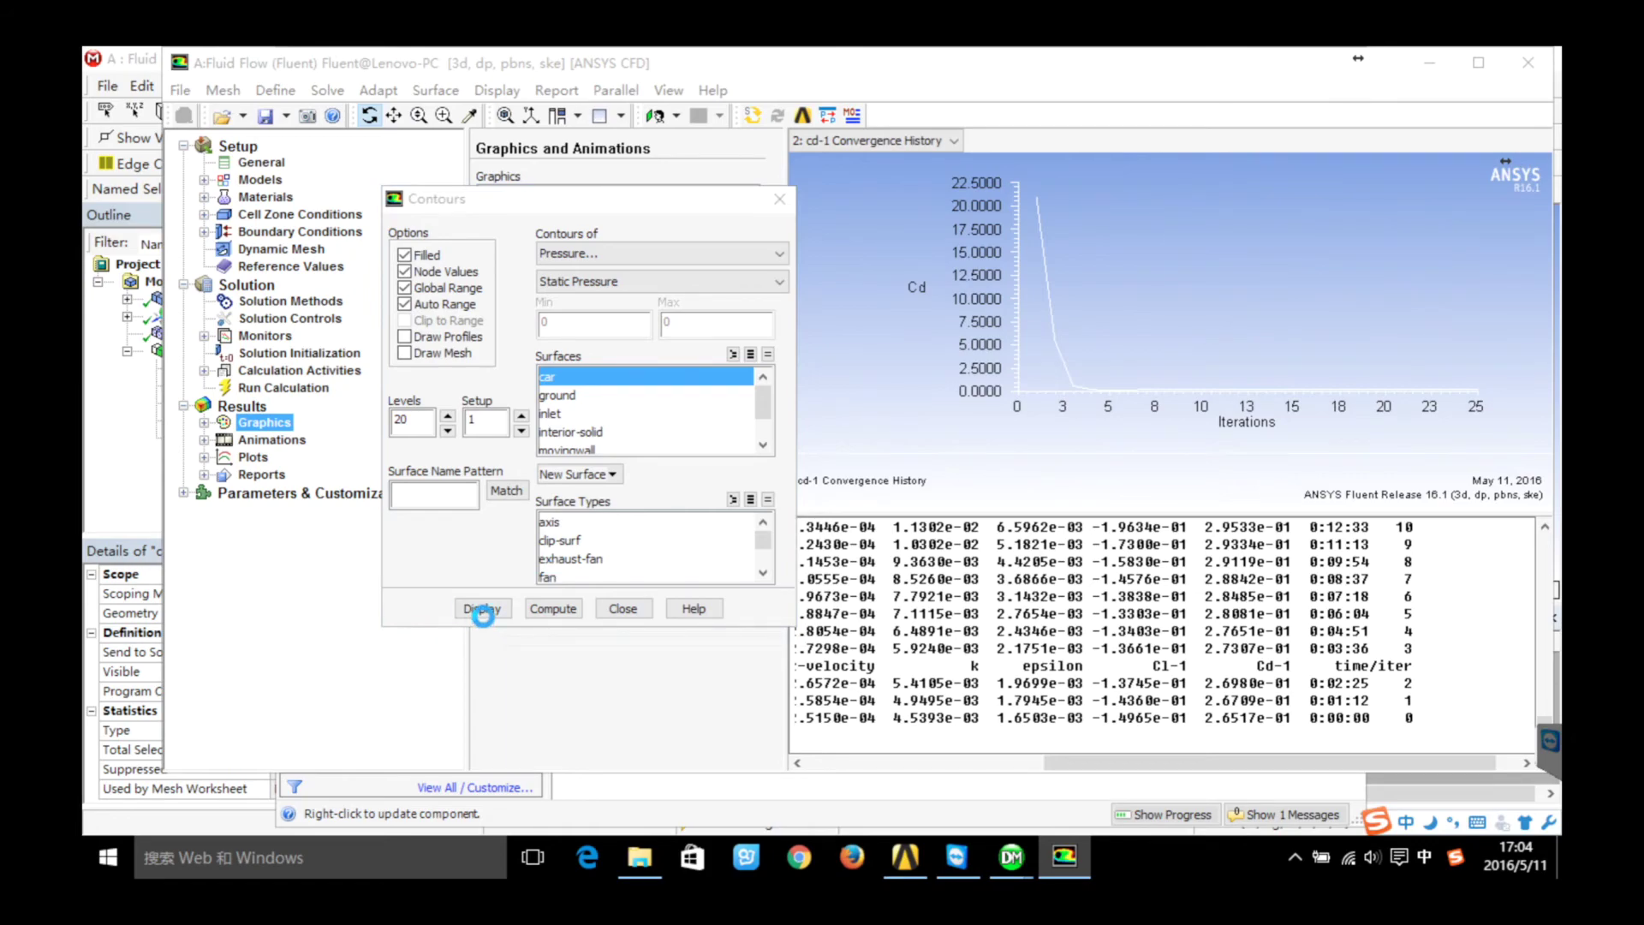
Fit the pressure contours to the view and rotate the car to an oblique top view
click(510, 119)
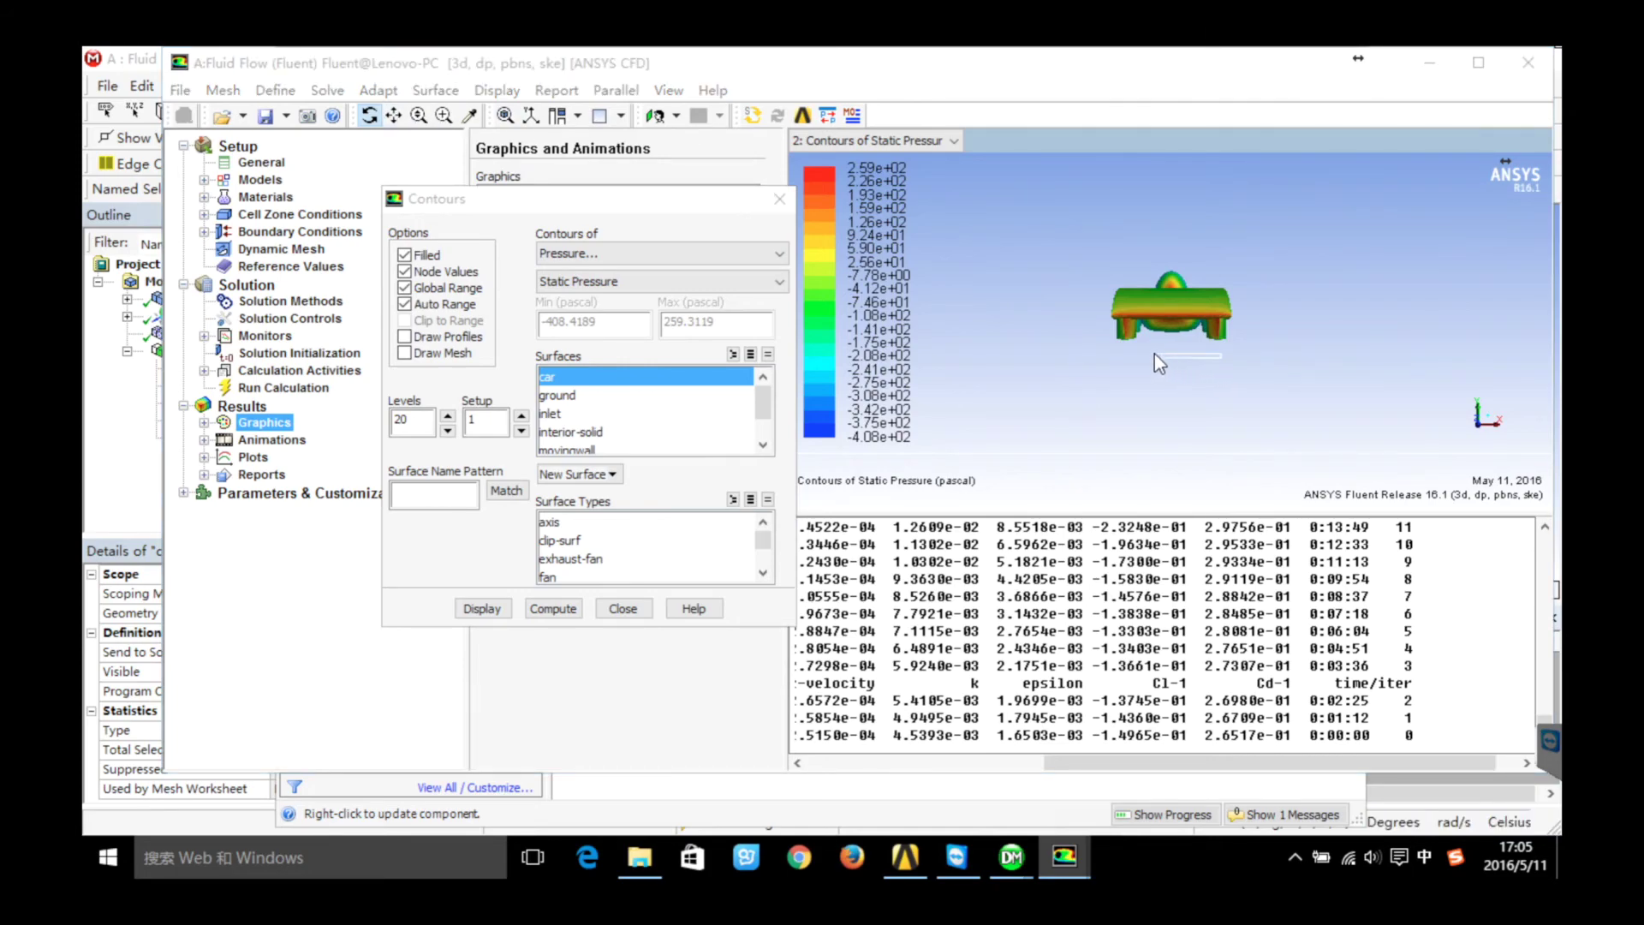
scroll(1154, 353, down, 5)
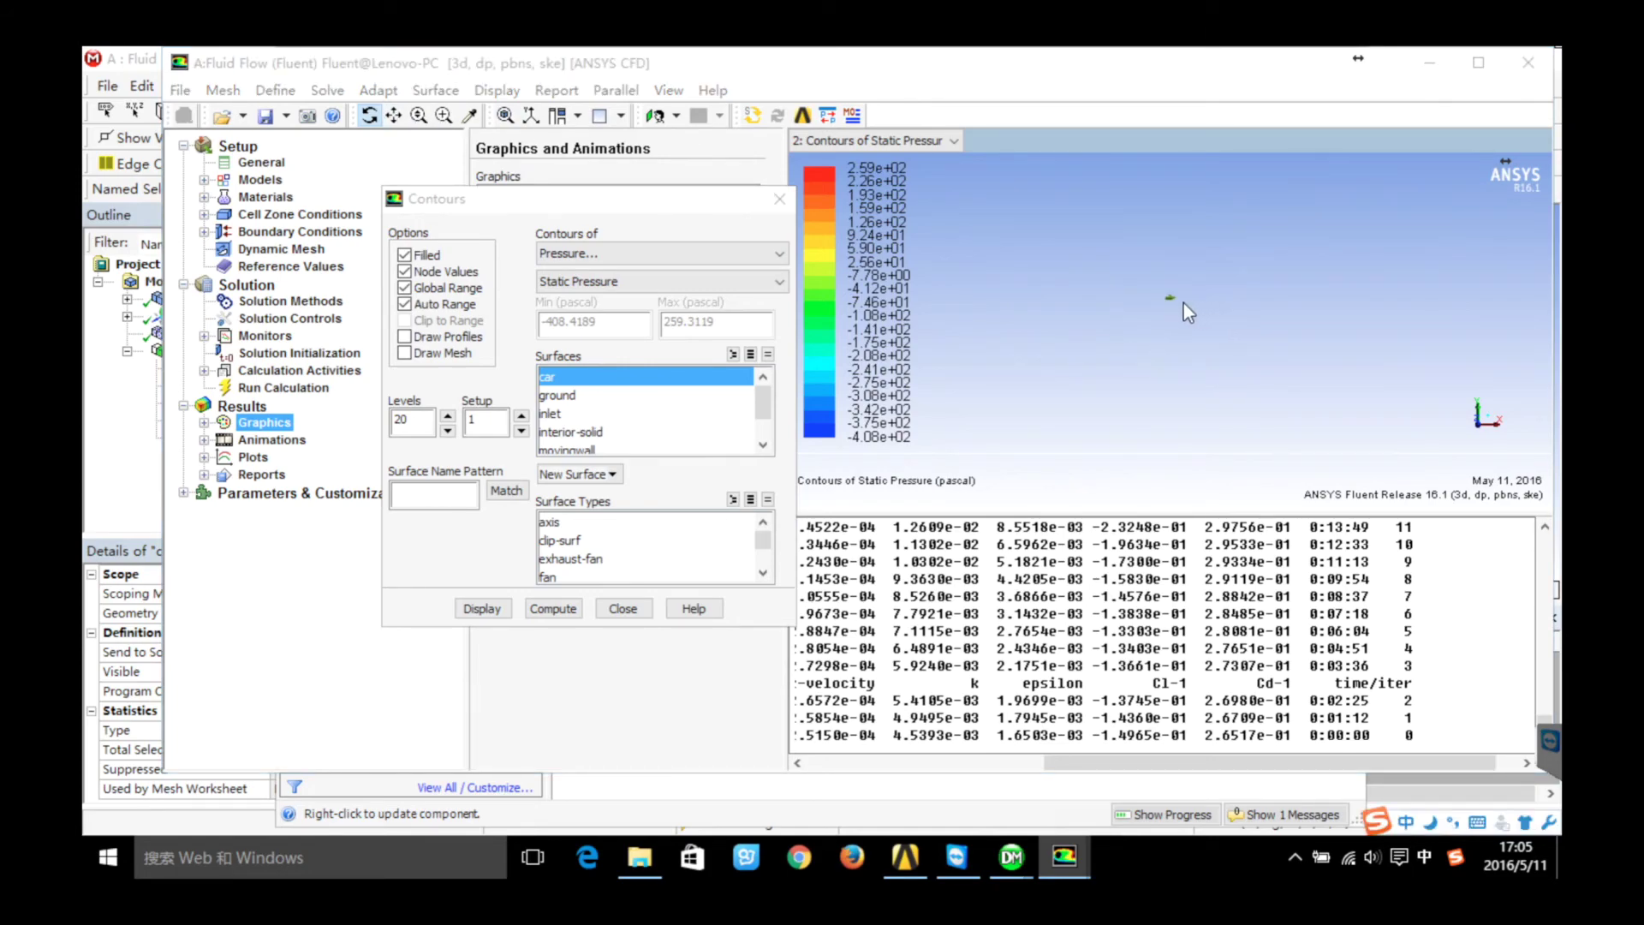
click(506, 117)
drag(1280, 308, 1318, 318)
click(707, 255)
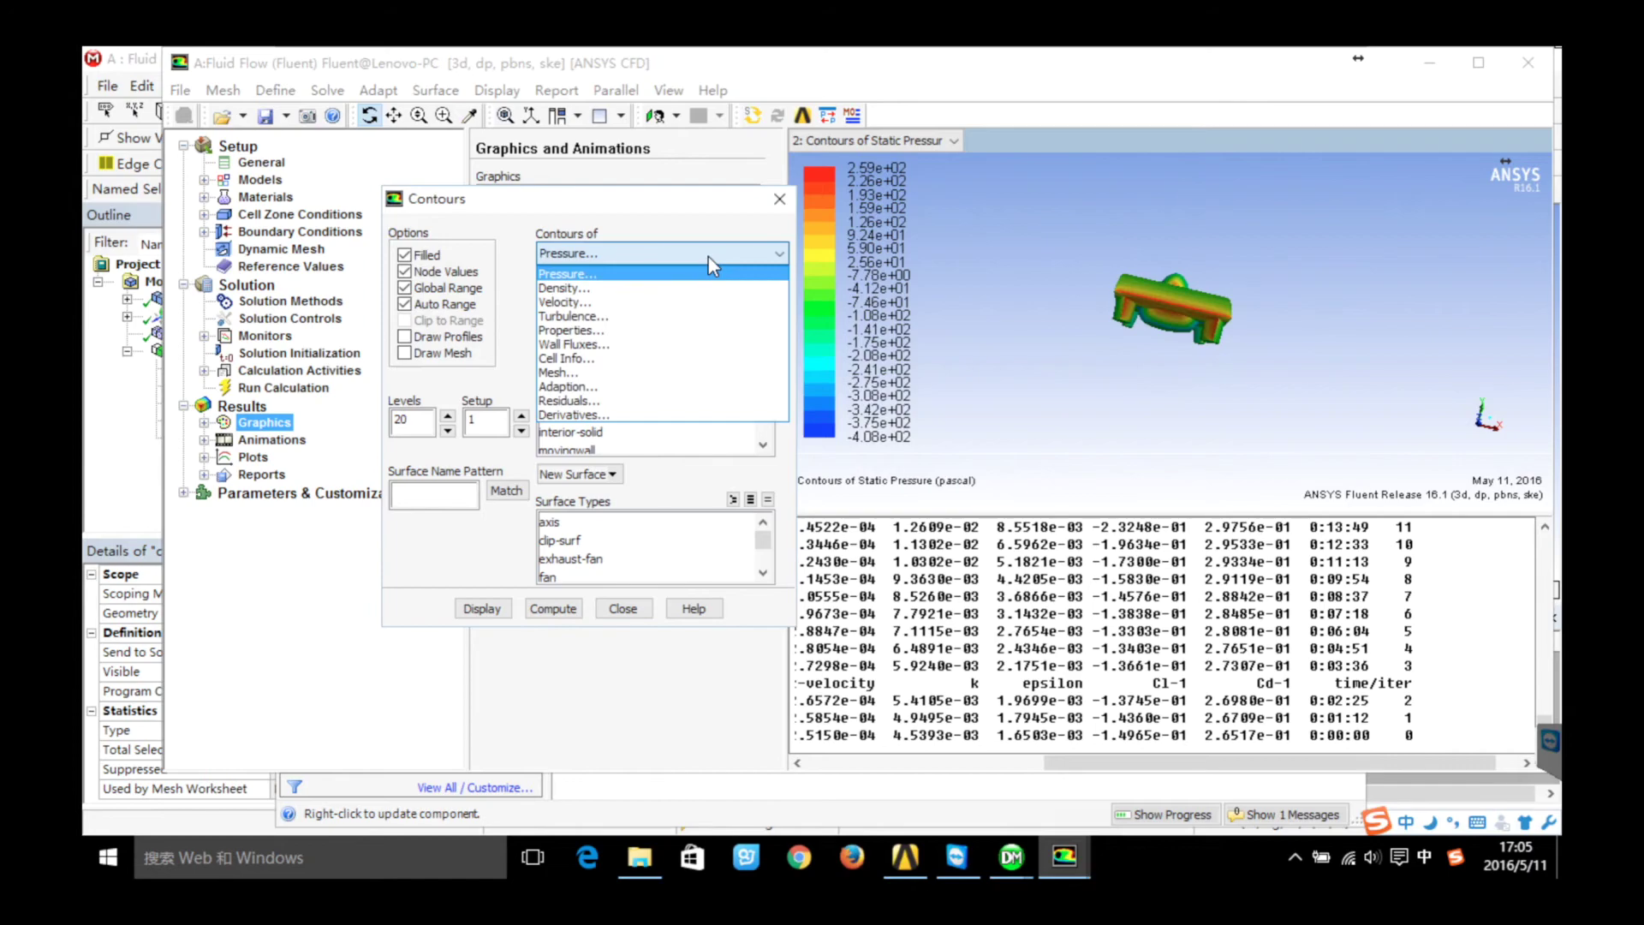
Display Wall Fluxes > Wall Shear Stress contours on the car (0 to 1.48 Pa) and rotate it
click(709, 345)
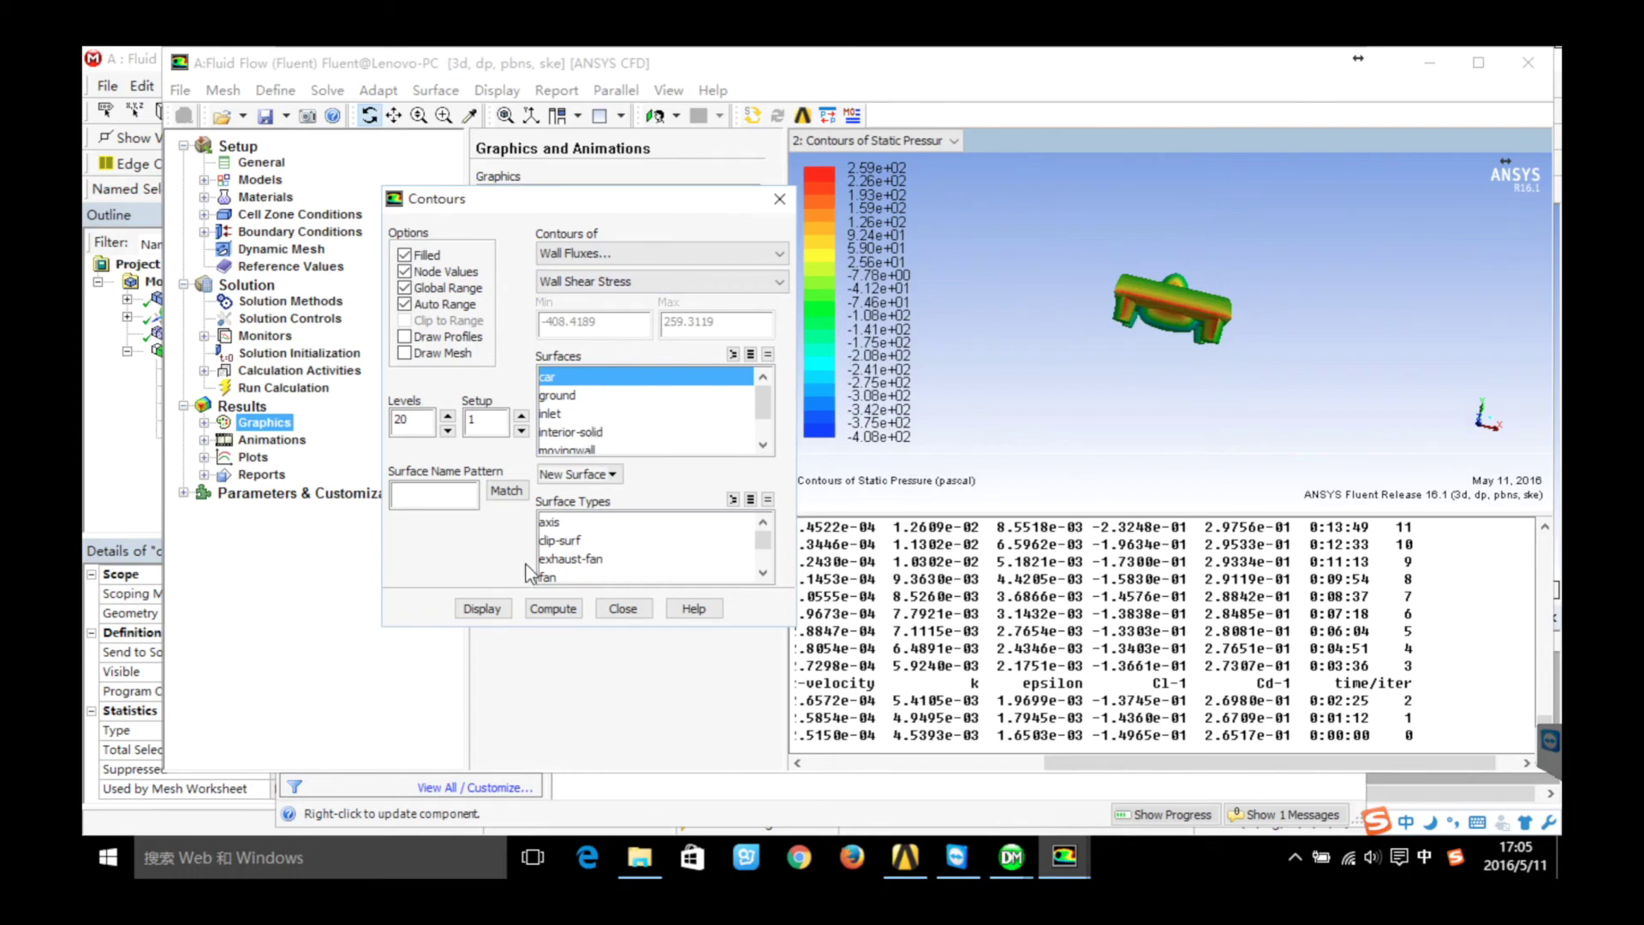
click(481, 608)
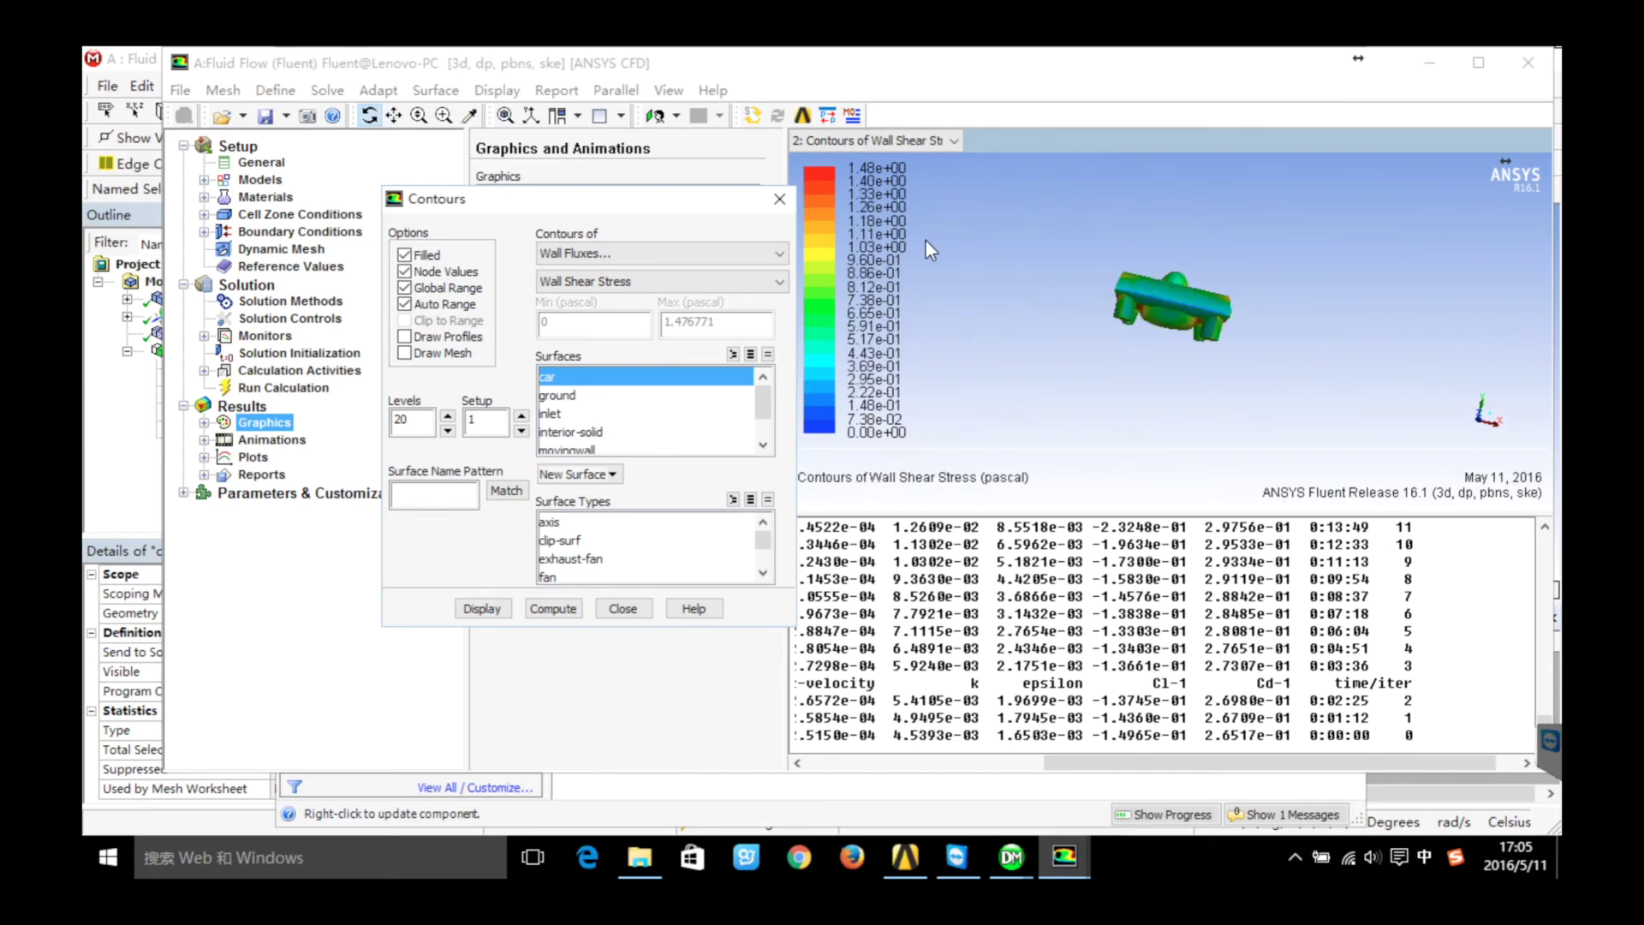
drag(1230, 310, 1148, 310)
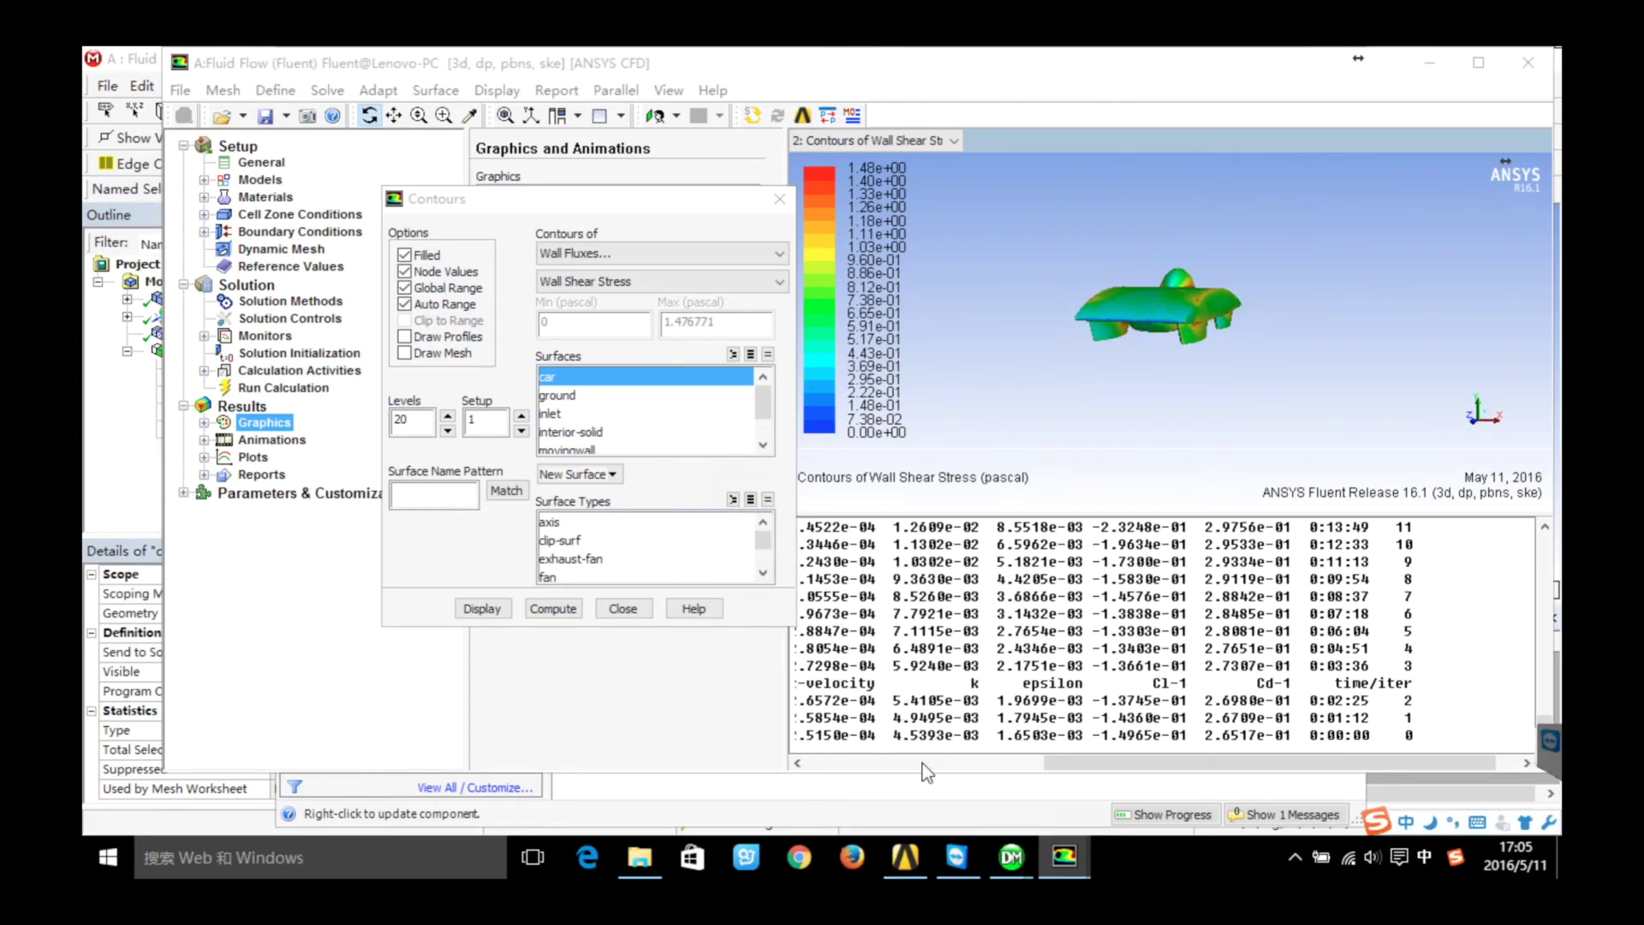
click(906, 856)
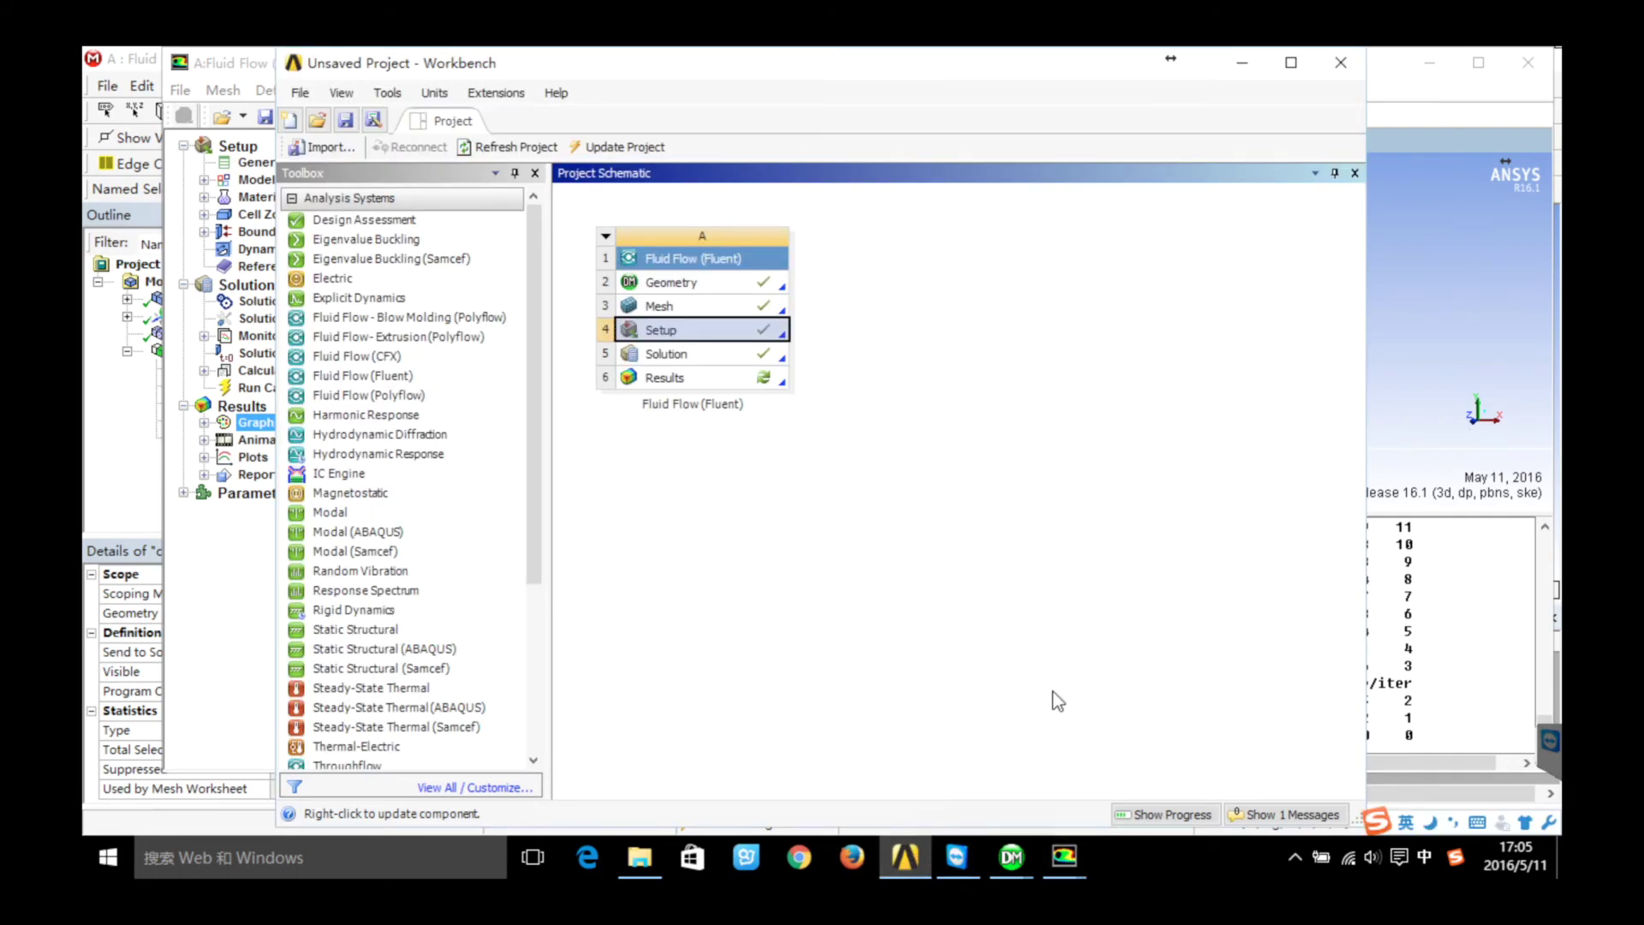
Launch CFD-Post from the Fluid Flow Results cell to show the car model
click(691, 379)
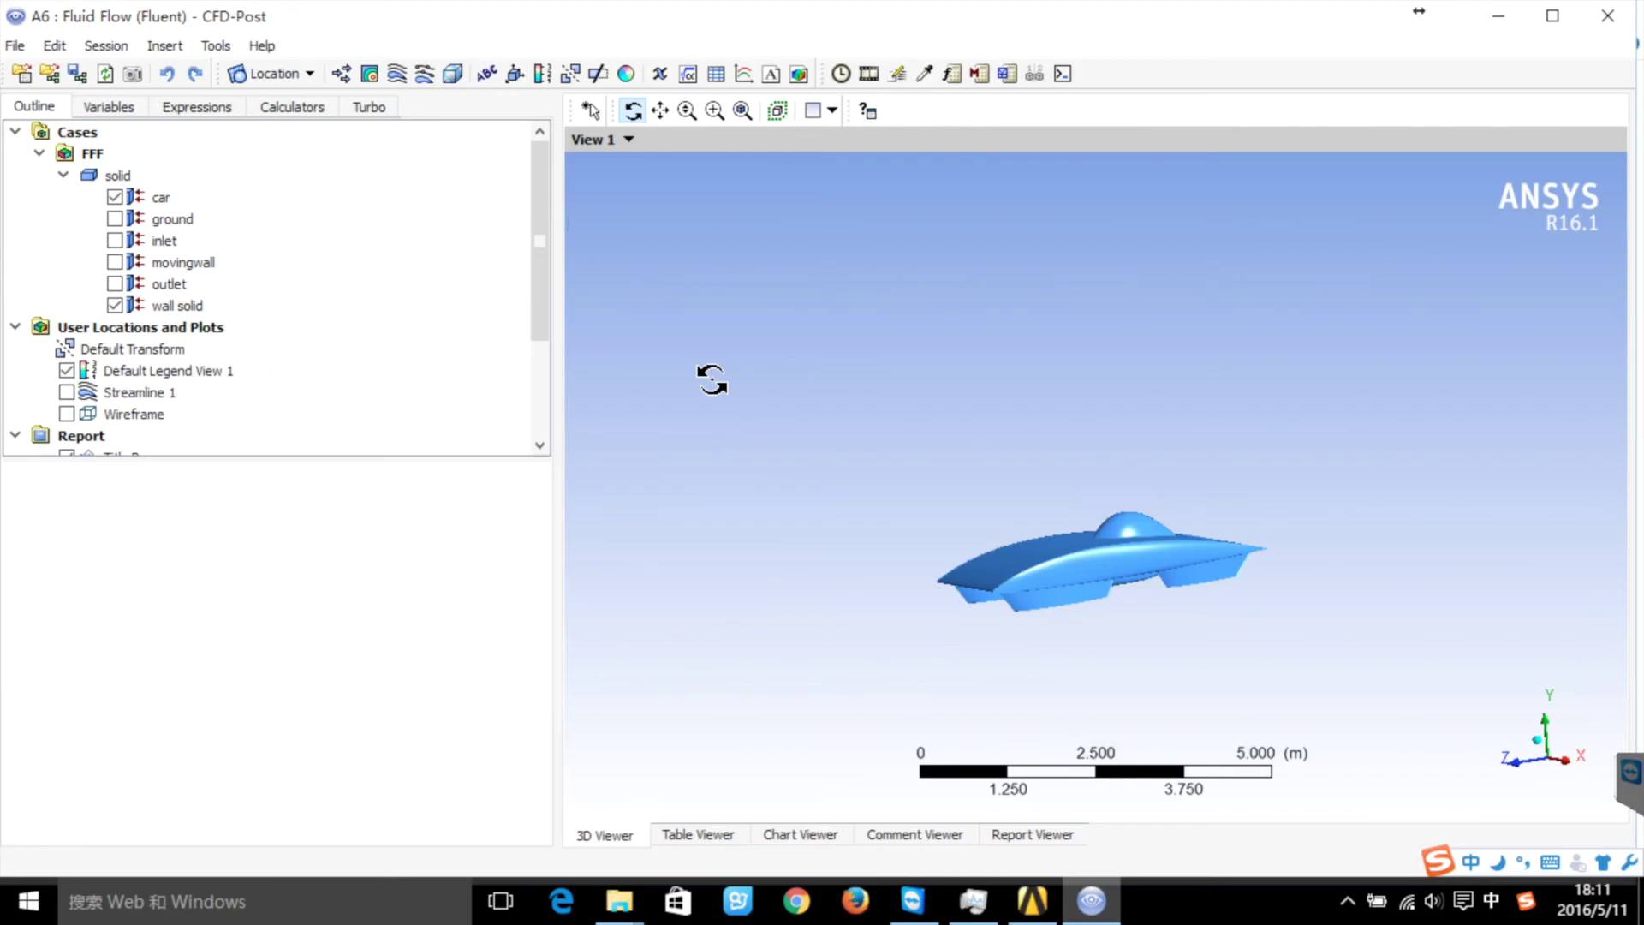
click(396, 75)
Create Streamline 2 from the inlet with 100 points, velocity-coloured 0 to 29.34 m/s
click(468, 185)
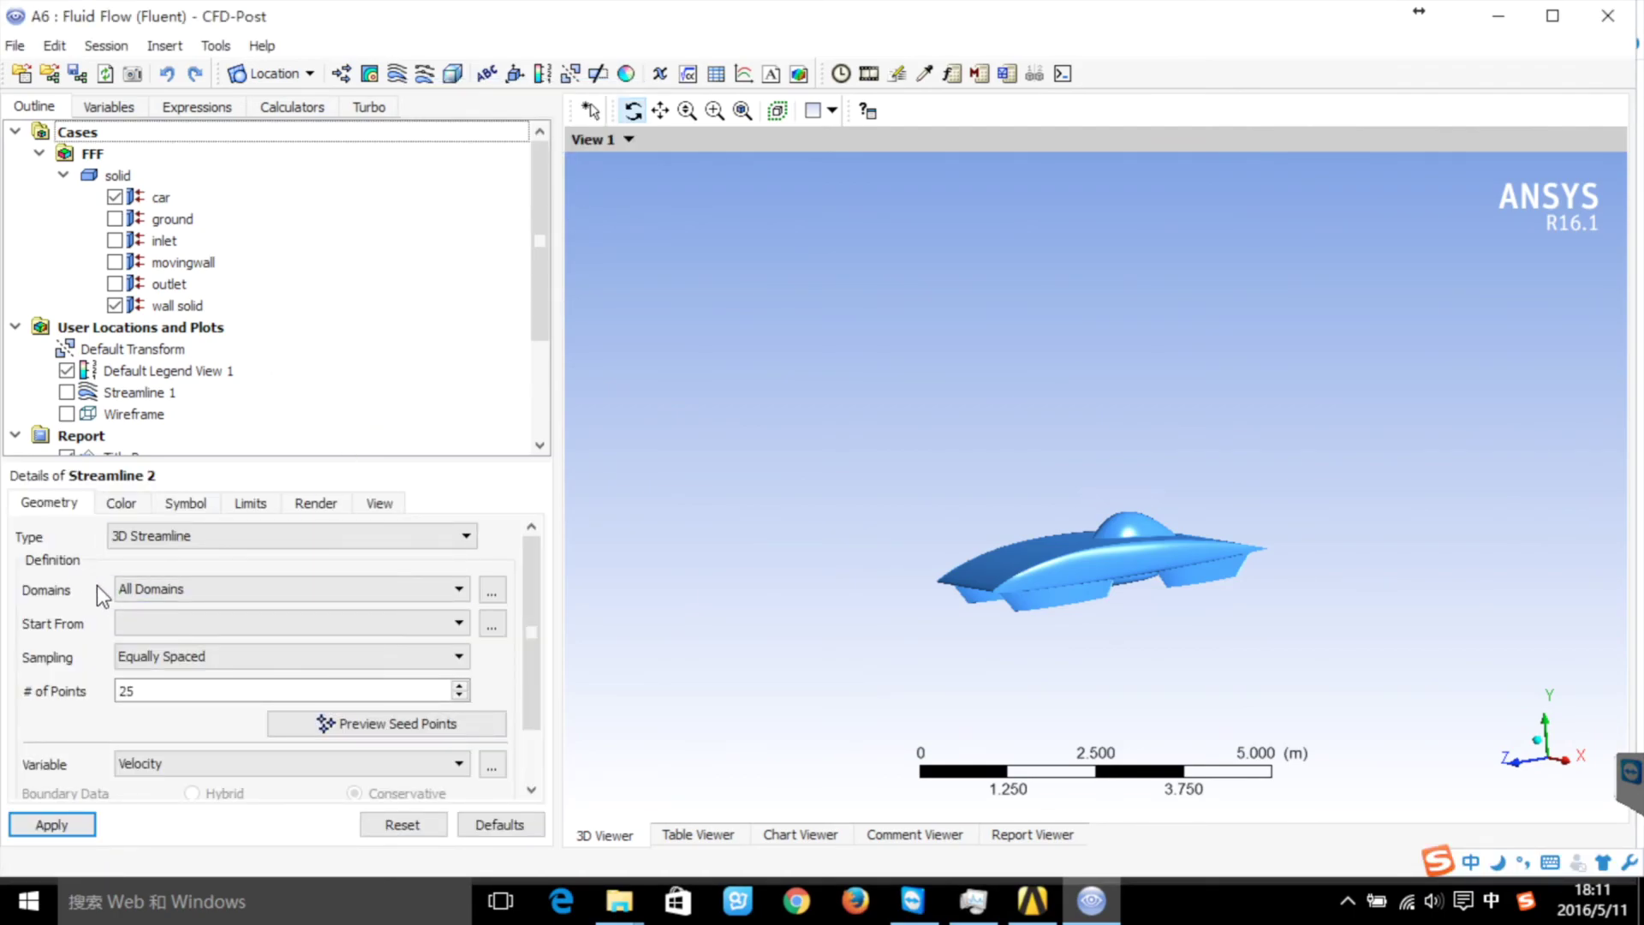
click(158, 625)
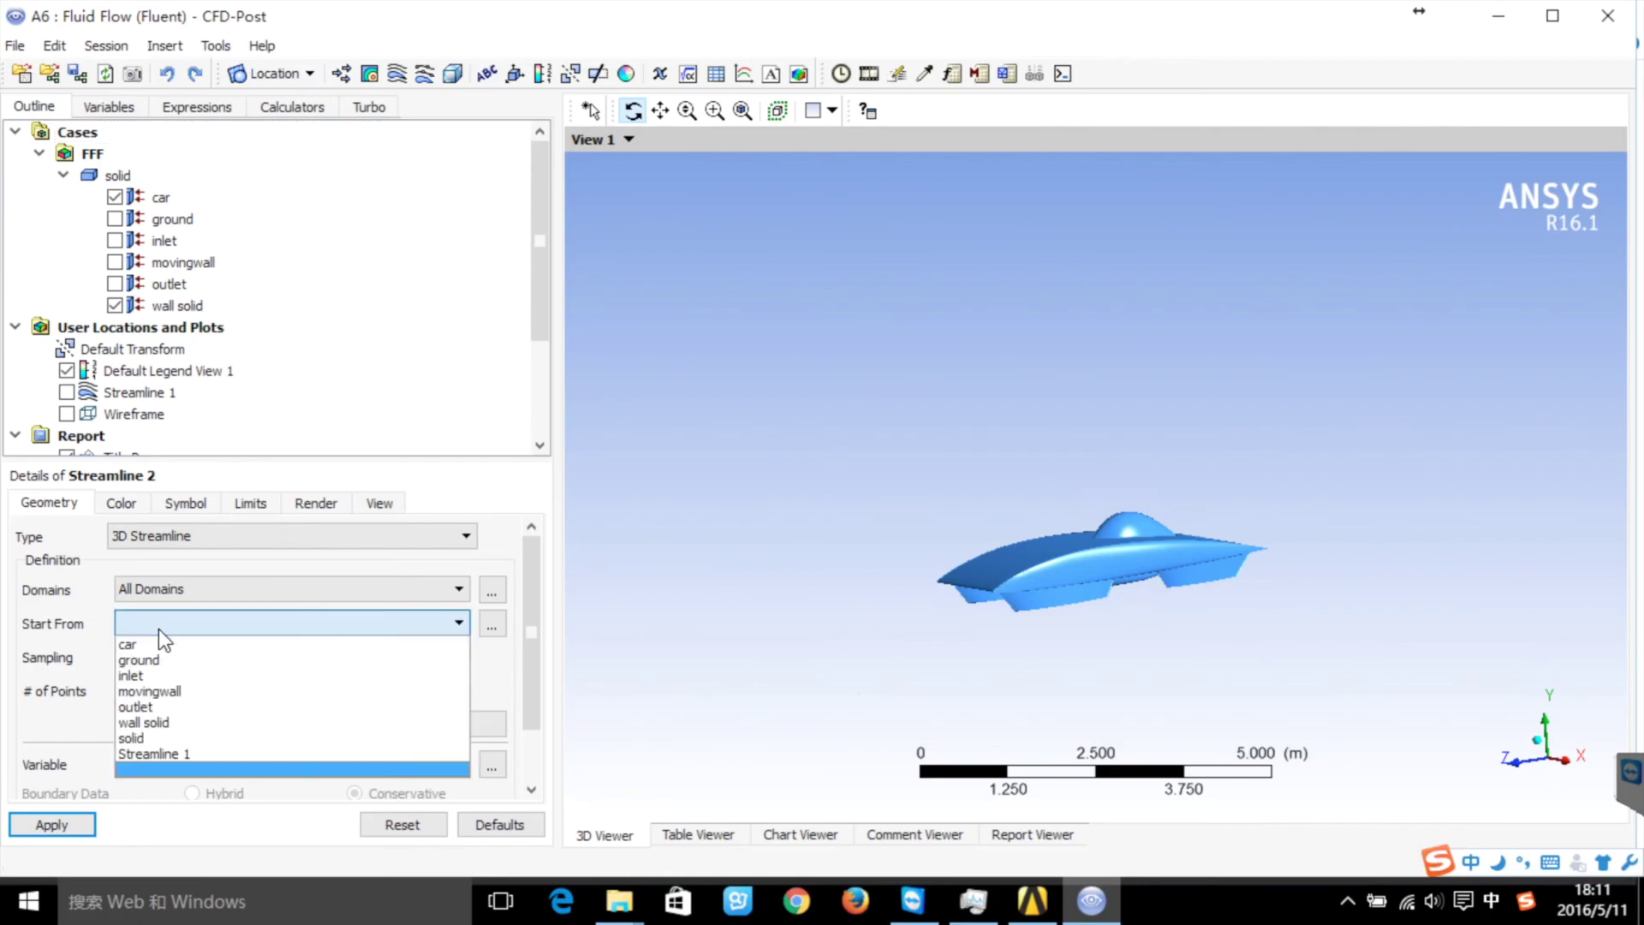
click(160, 676)
click(162, 691)
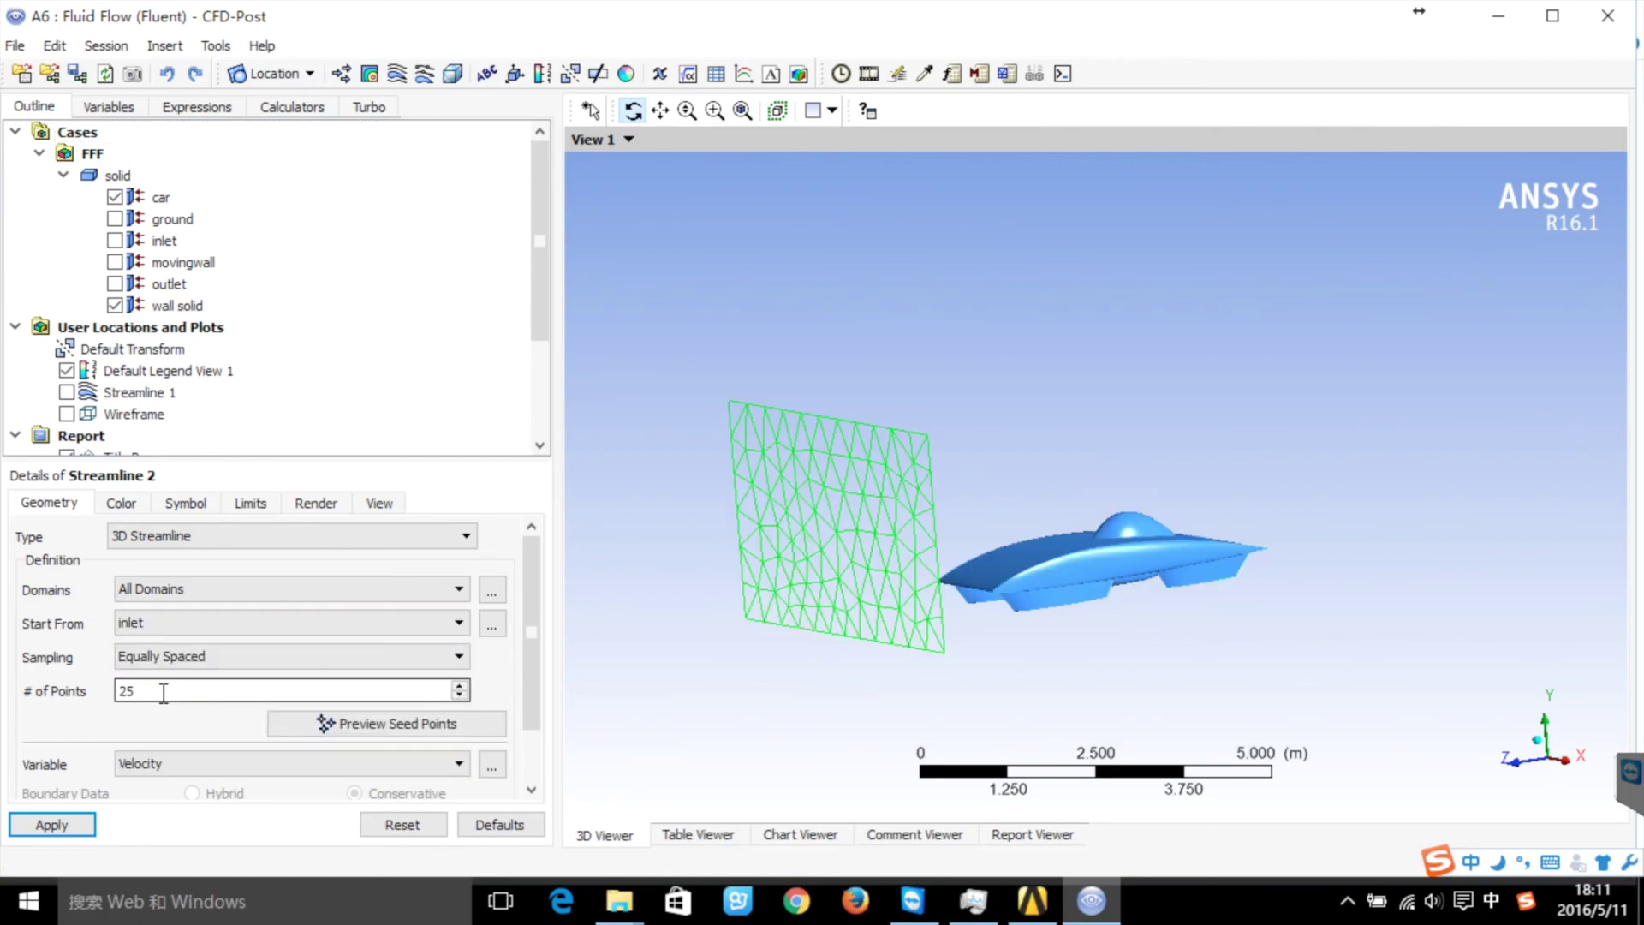
key(BackSpace)
key(BackSpace)
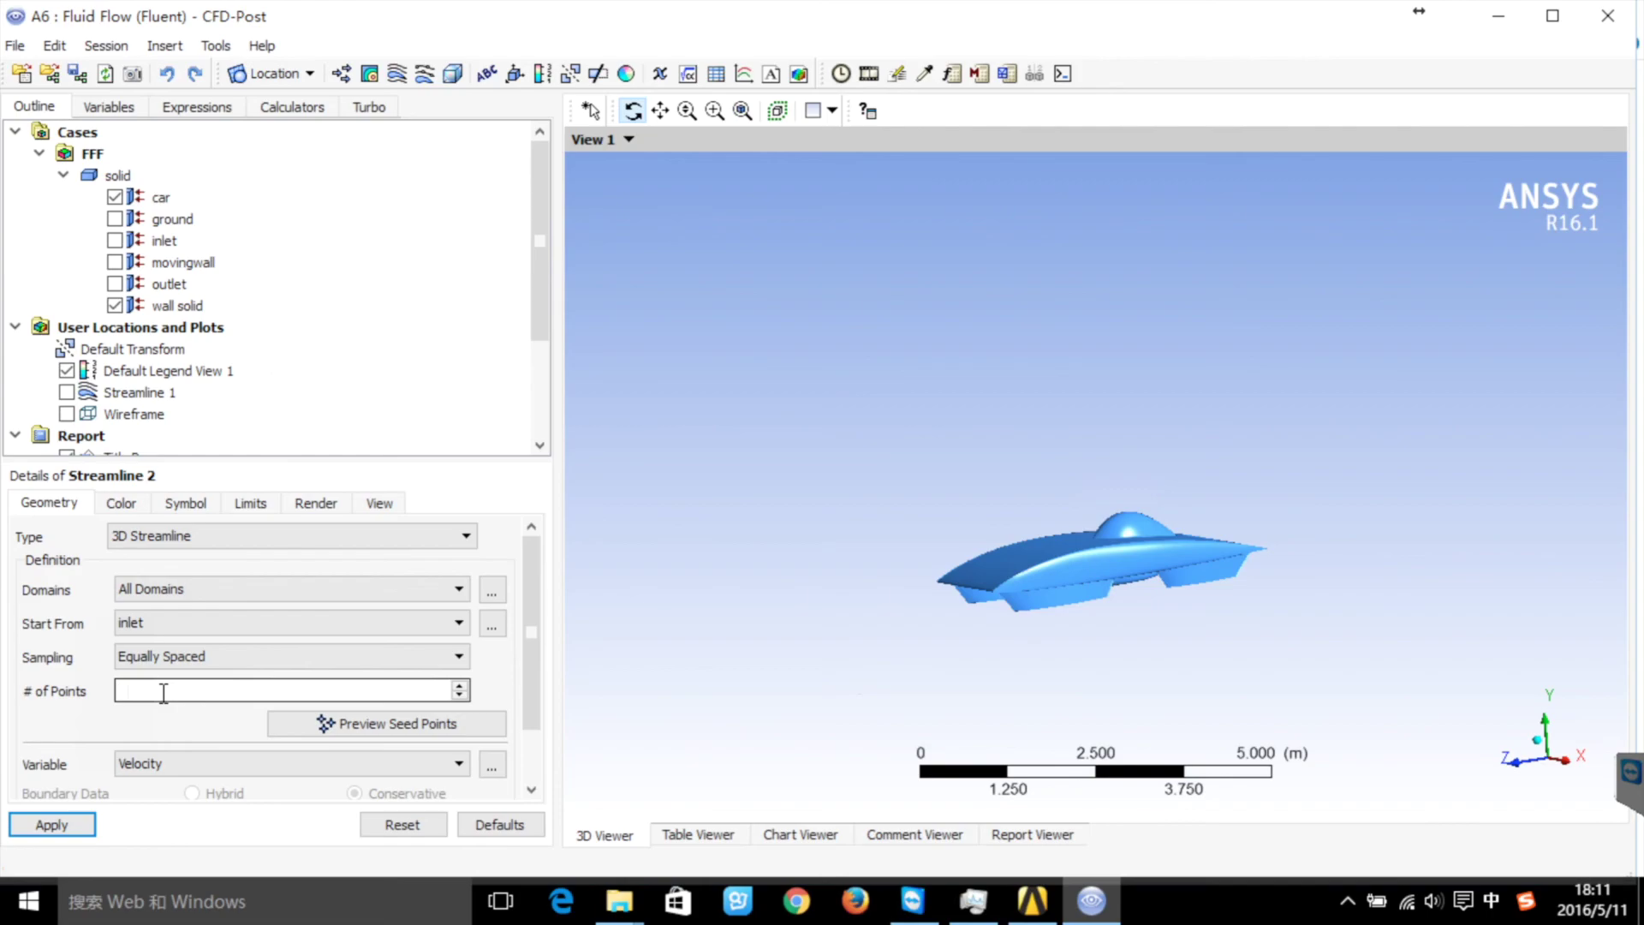
text(100)
click(60, 825)
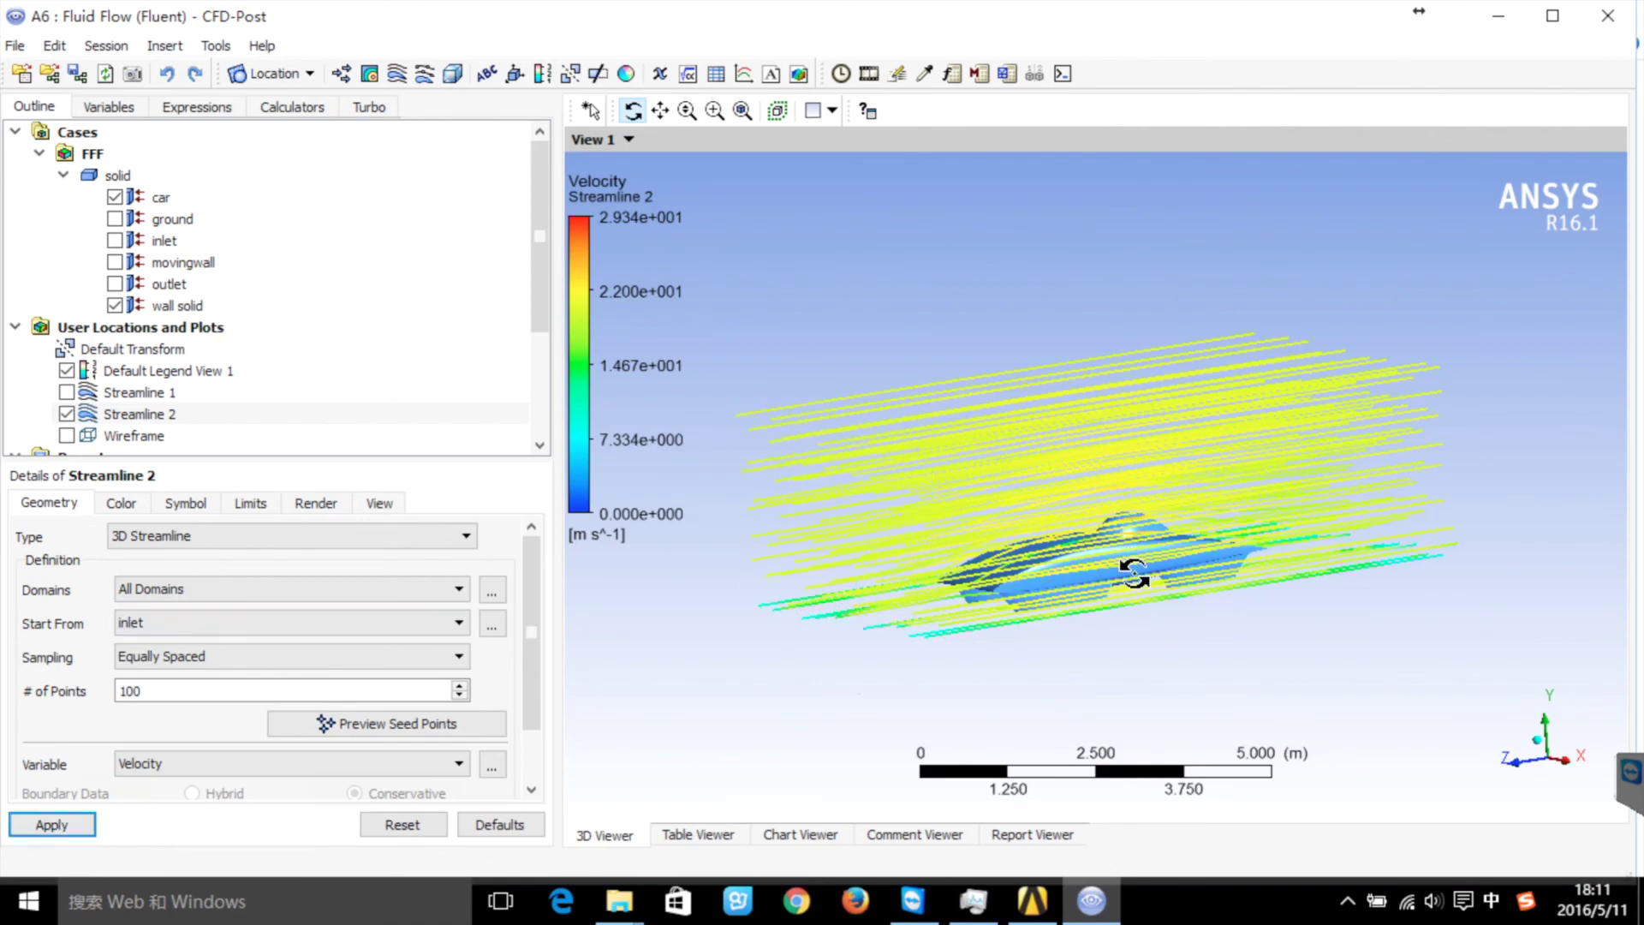
drag(1159, 569, 1258, 587)
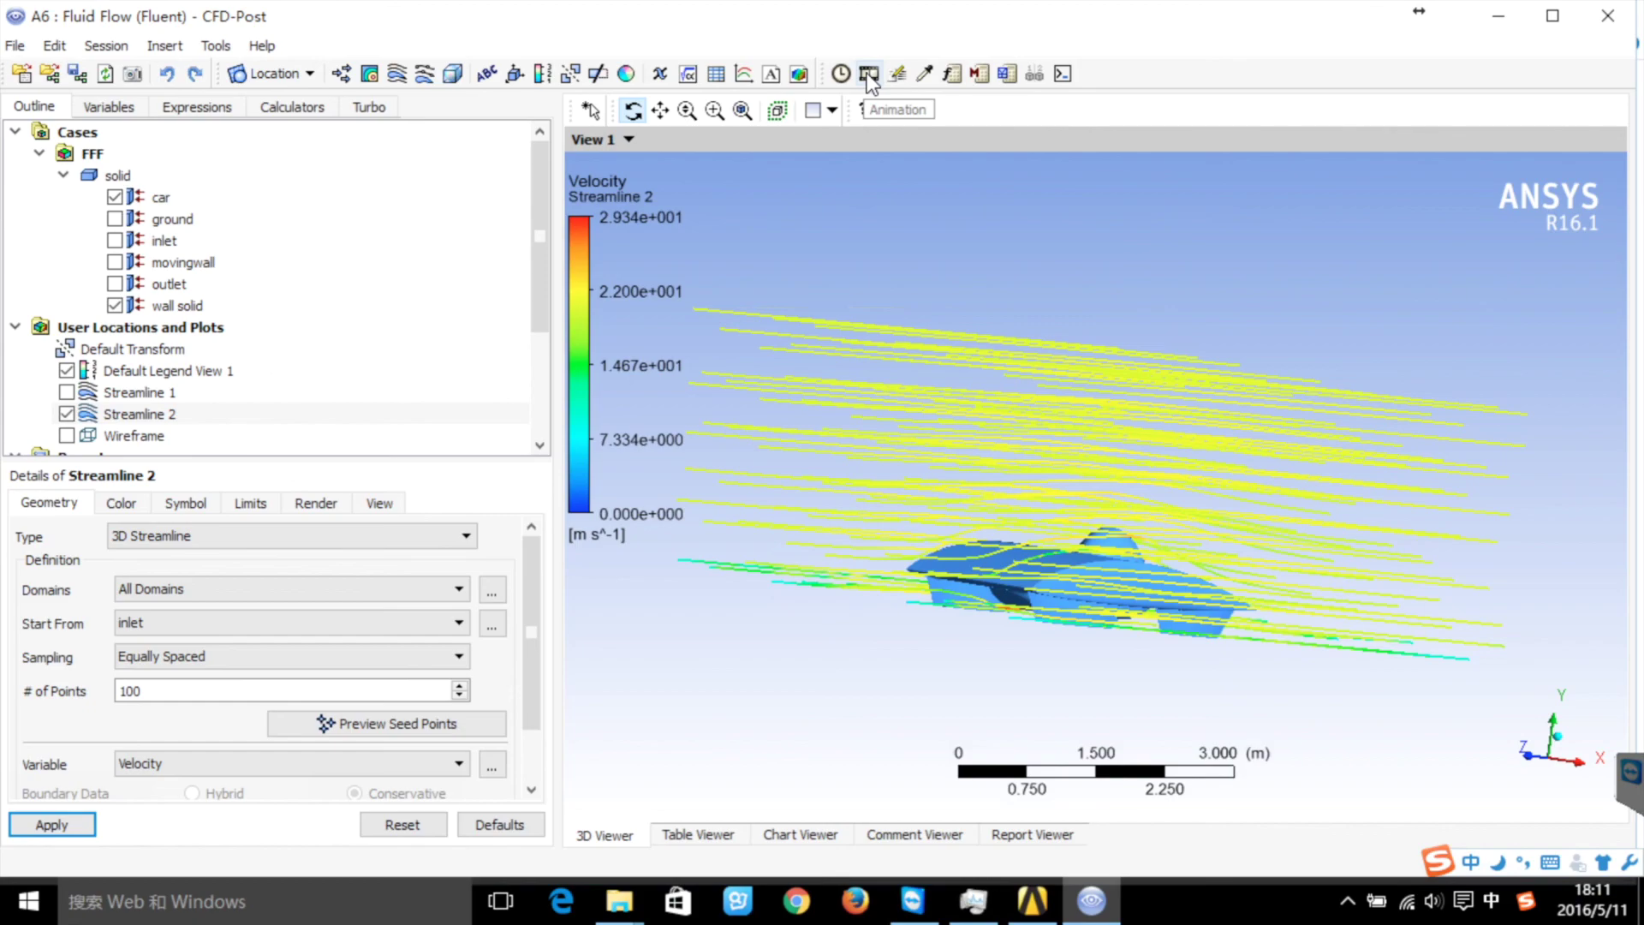
Play a quick animation of Streamline 2 with tracers moving along the streamlines past the car
click(868, 76)
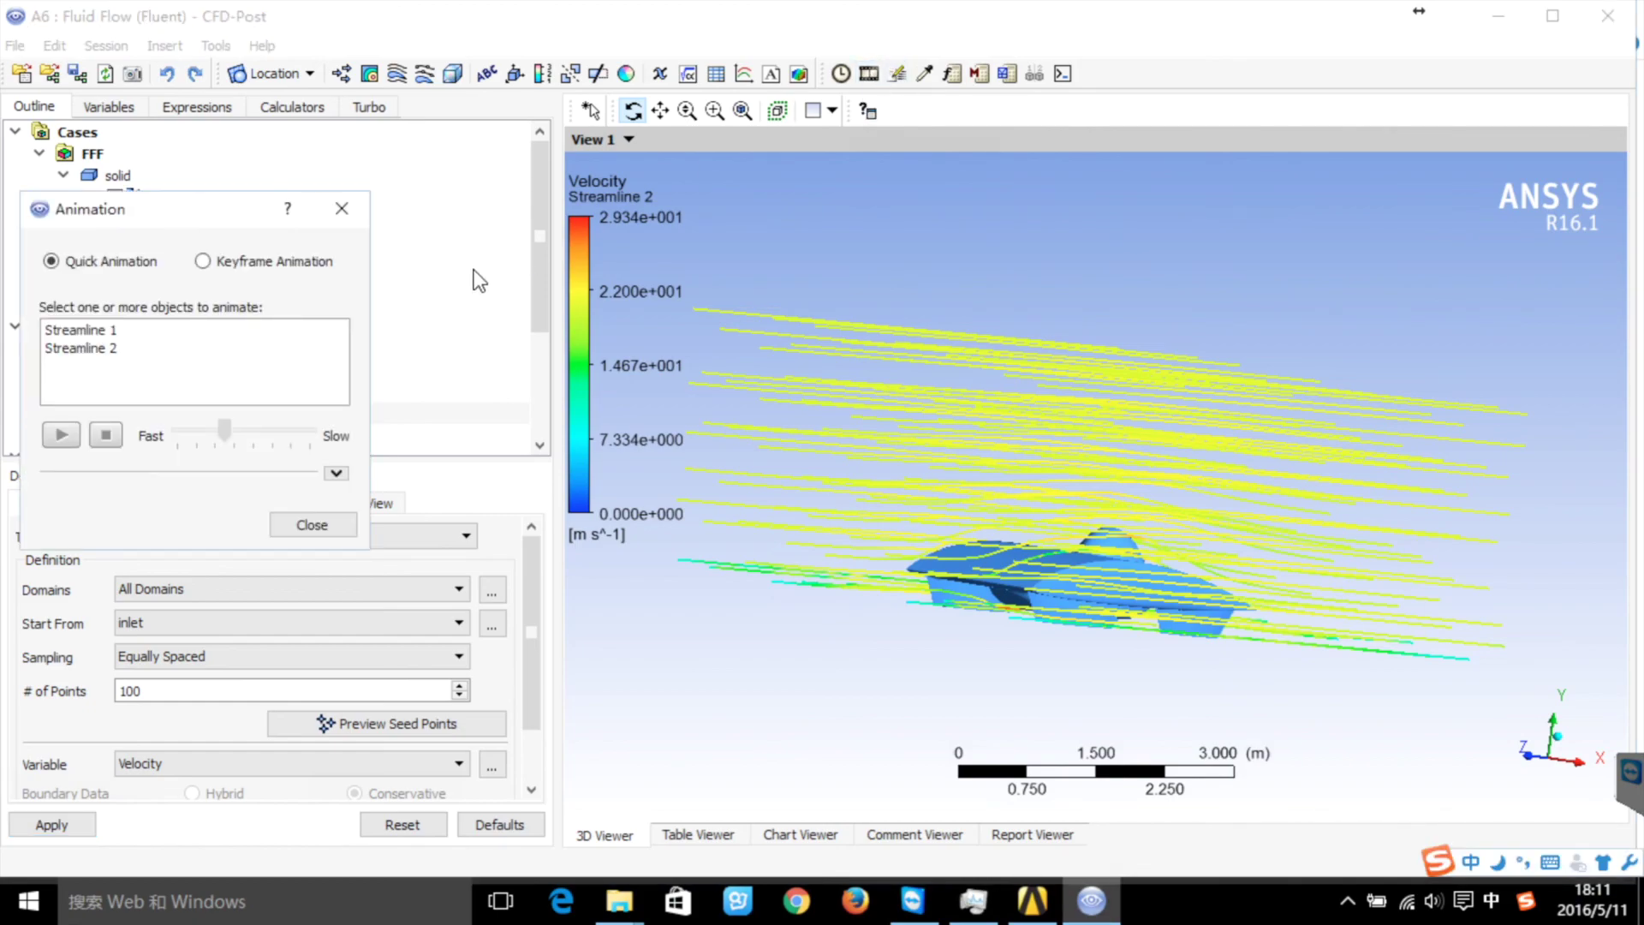
click(73, 348)
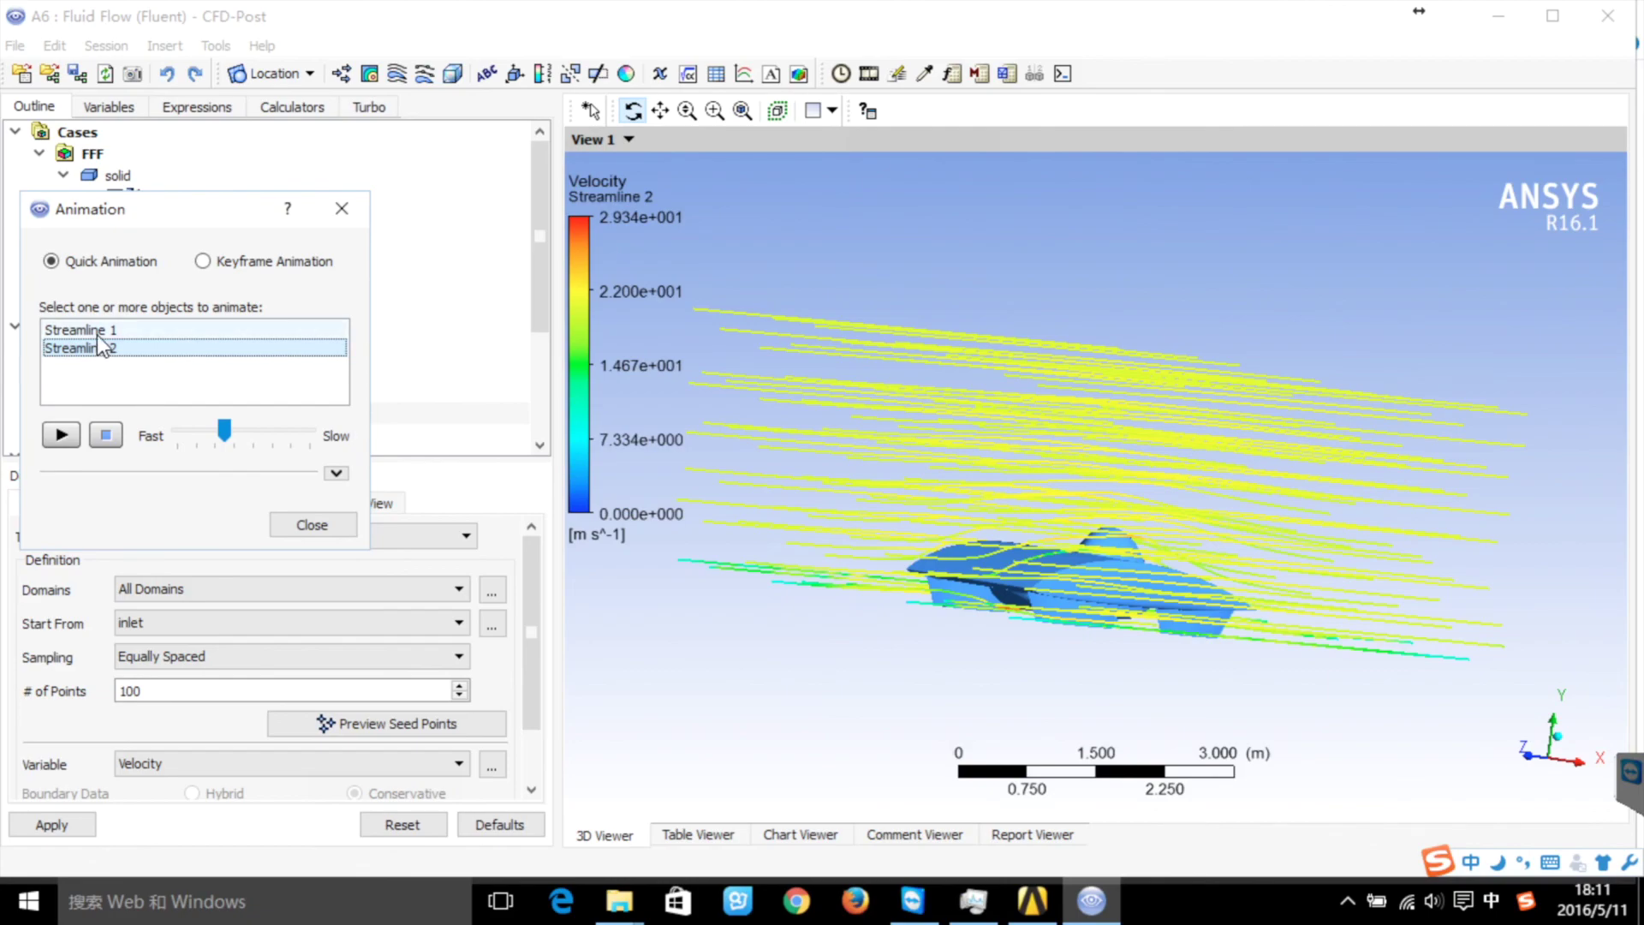
click(62, 435)
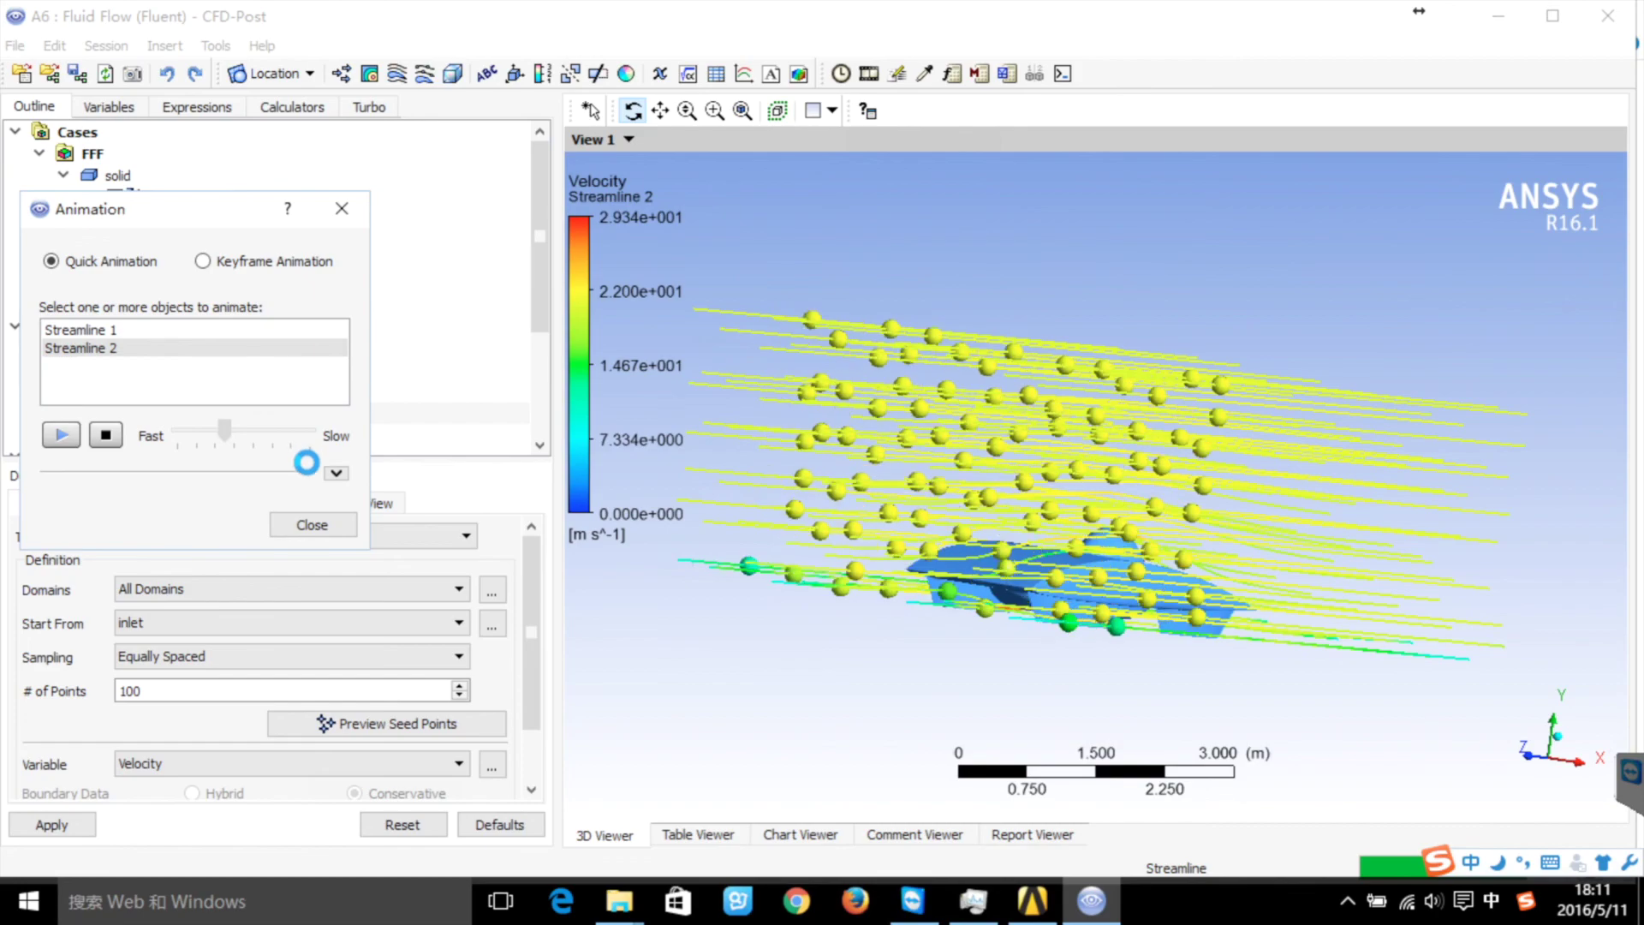